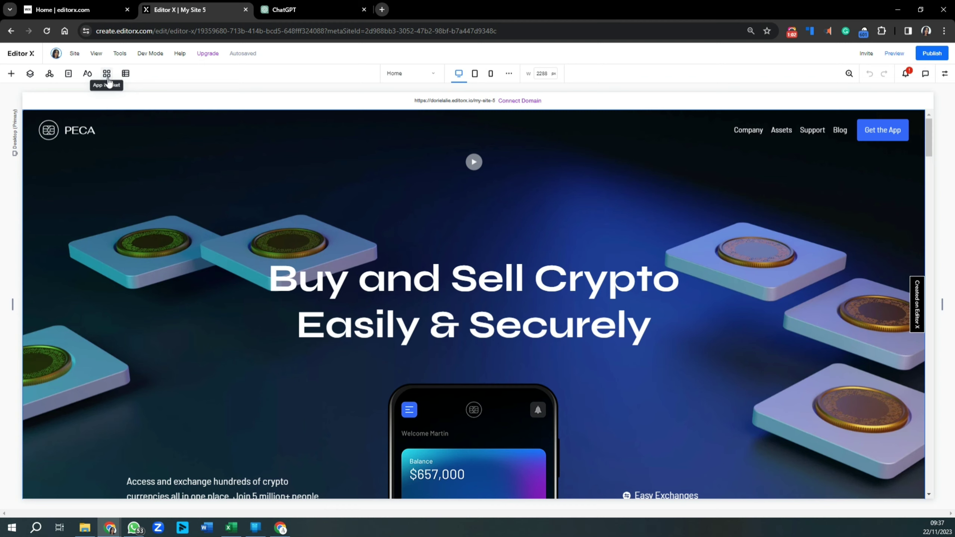
Search the App Market for online programs and add the Wix Online Programs app to the site
{"action": "left_click", "coordinate": [107, 75]}
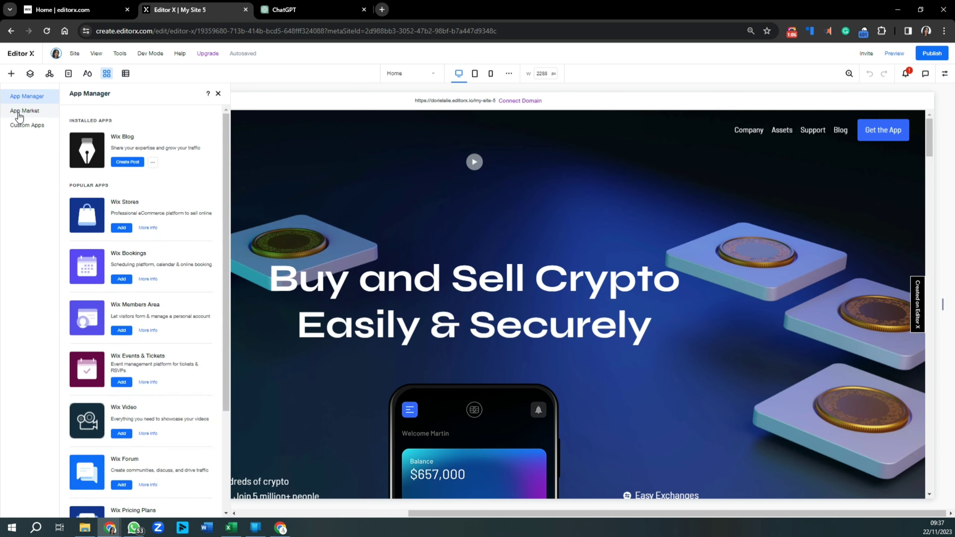
{"action": "left_click", "coordinate": [20, 111]}
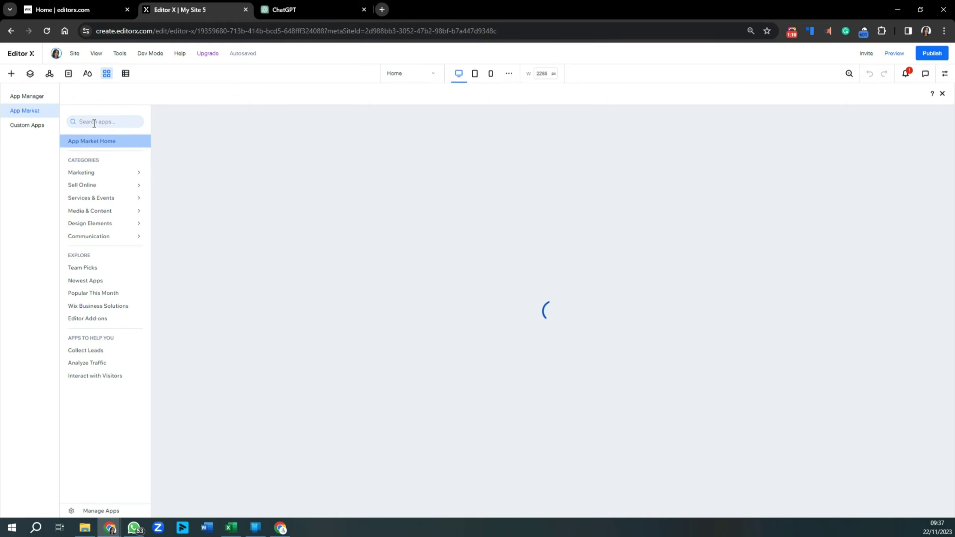
{"action": "left_click", "coordinate": [95, 122]}
{"action": "type", "text": "onli"}
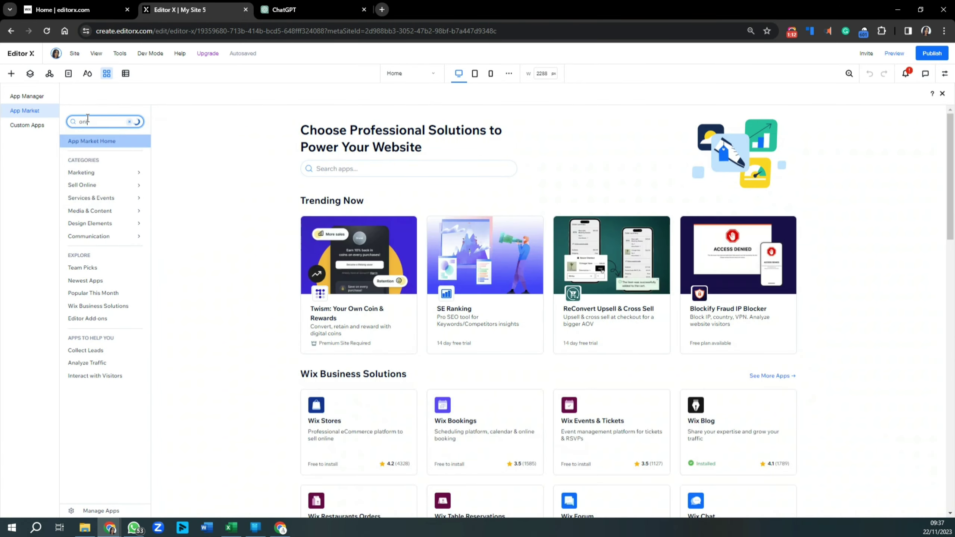
{"action": "type", "text": "ne pr"}
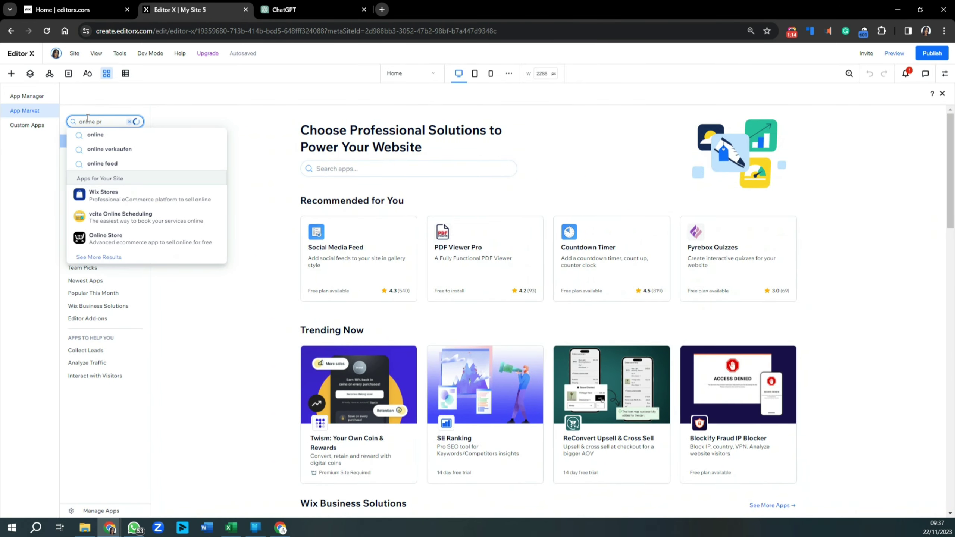
{"action": "type", "text": "ogra"}
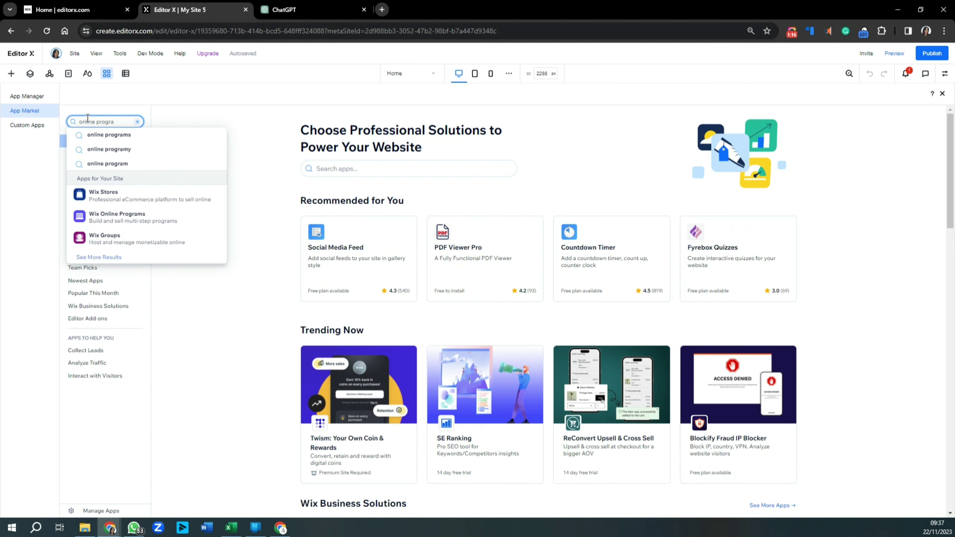
{"action": "left_click", "coordinate": [99, 141]}
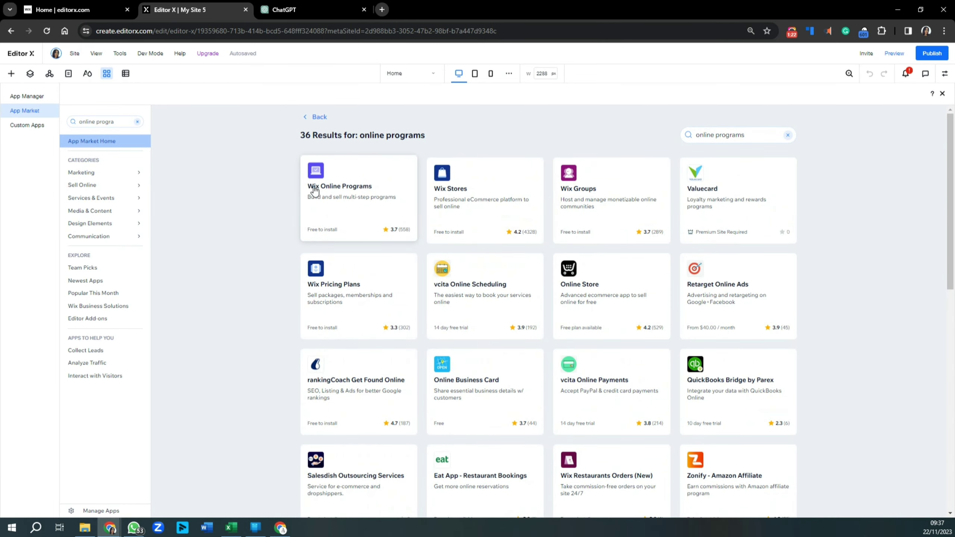
{"action": "left_click", "coordinate": [341, 206]}
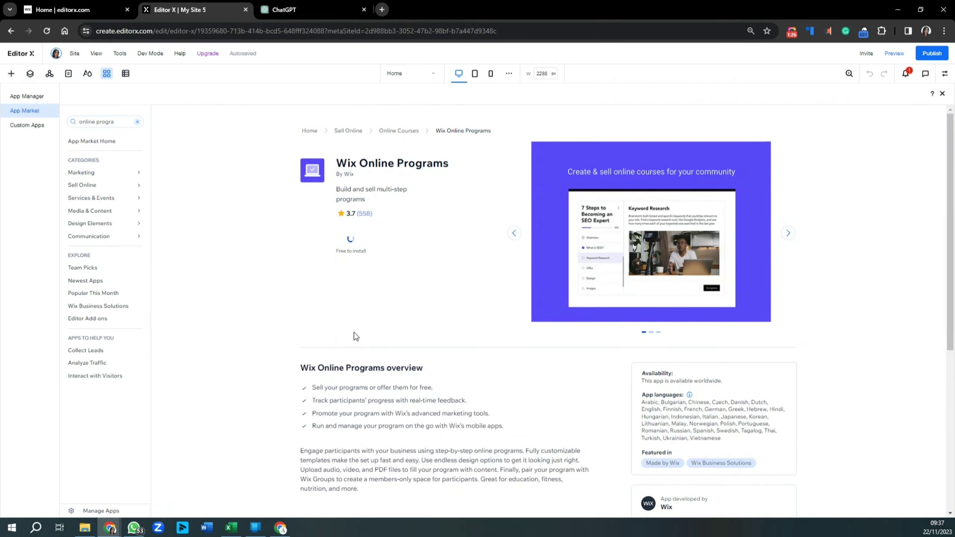
{"action": "left_click", "coordinate": [365, 244]}
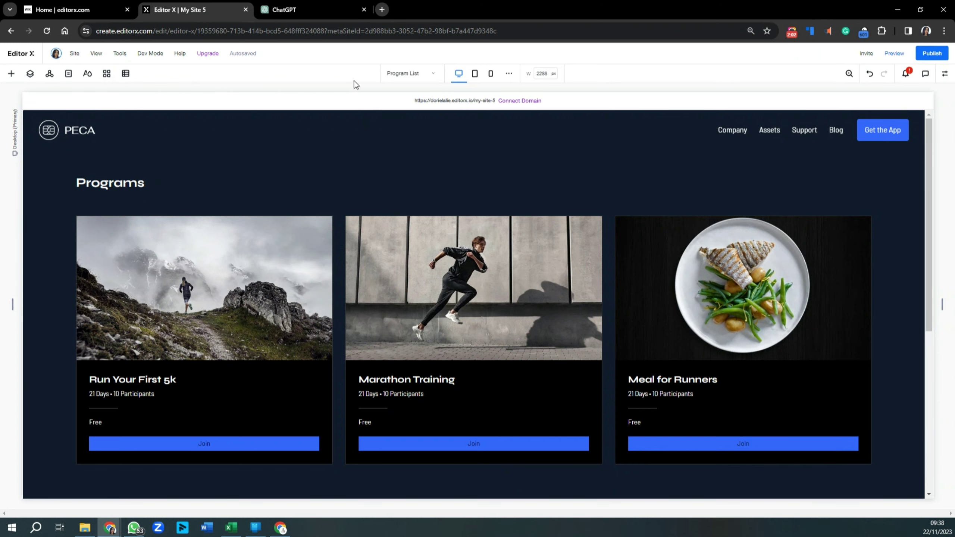
Check the list of site pages, then zoom the Program List canvas out to 70% and hide the inspector
{"action": "left_click", "coordinate": [69, 74]}
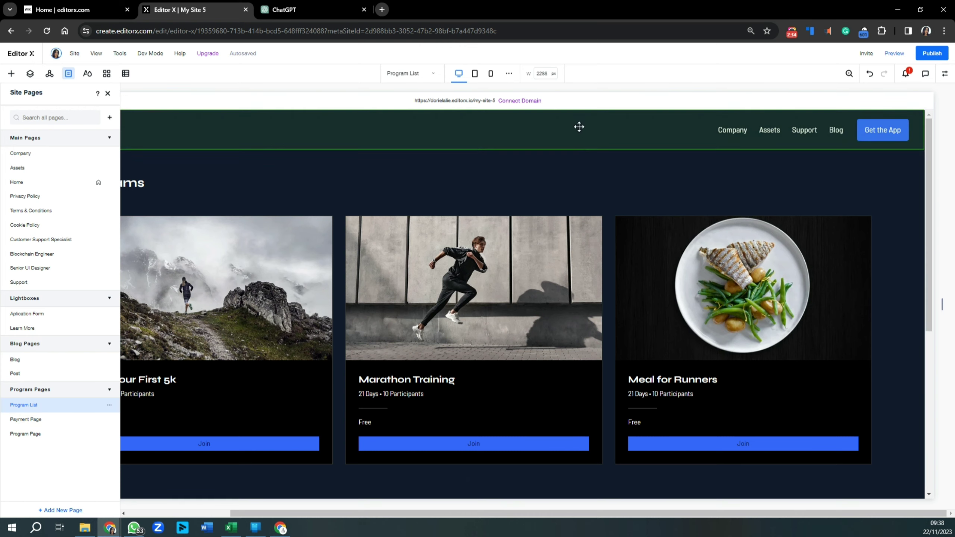
{"action": "left_click", "coordinate": [851, 80]}
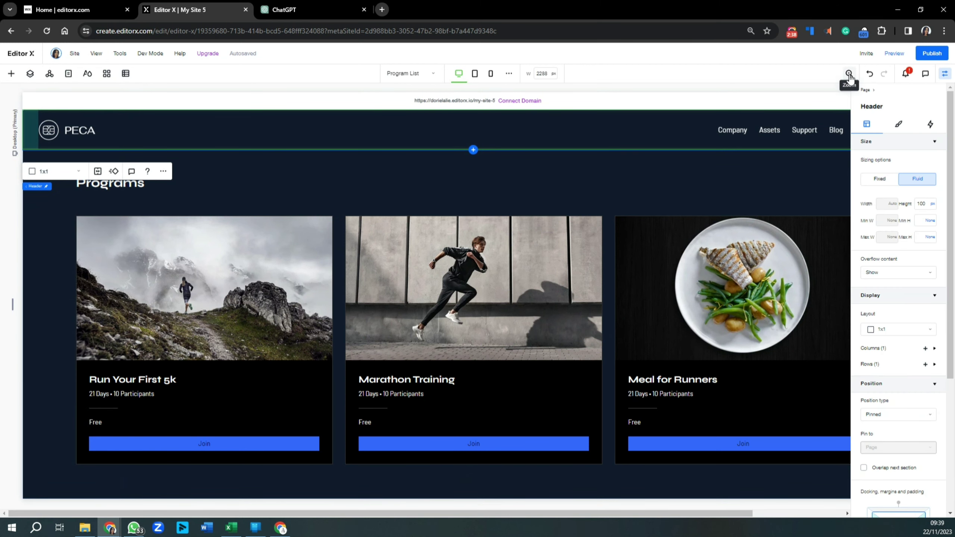
{"action": "left_click", "coordinate": [849, 78]}
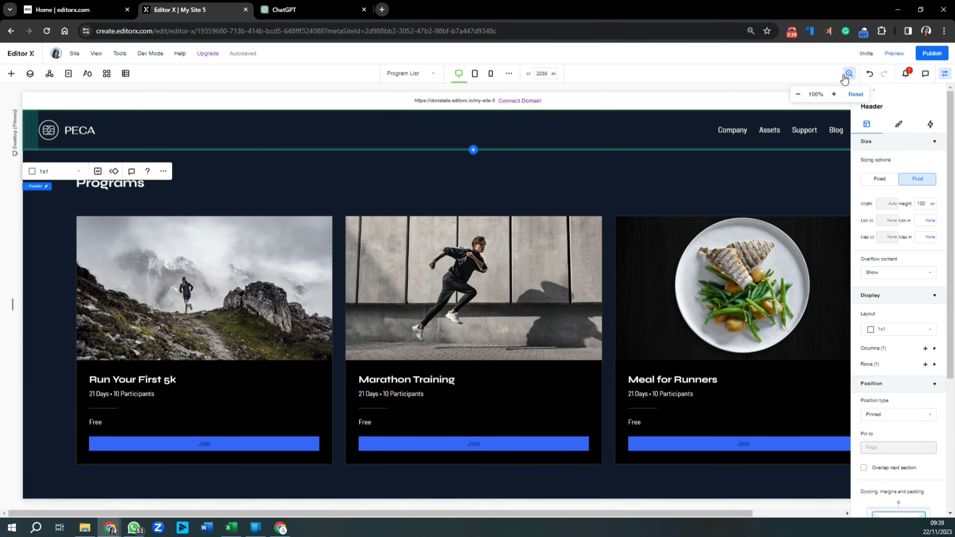
{"action": "left_click", "coordinate": [798, 96]}
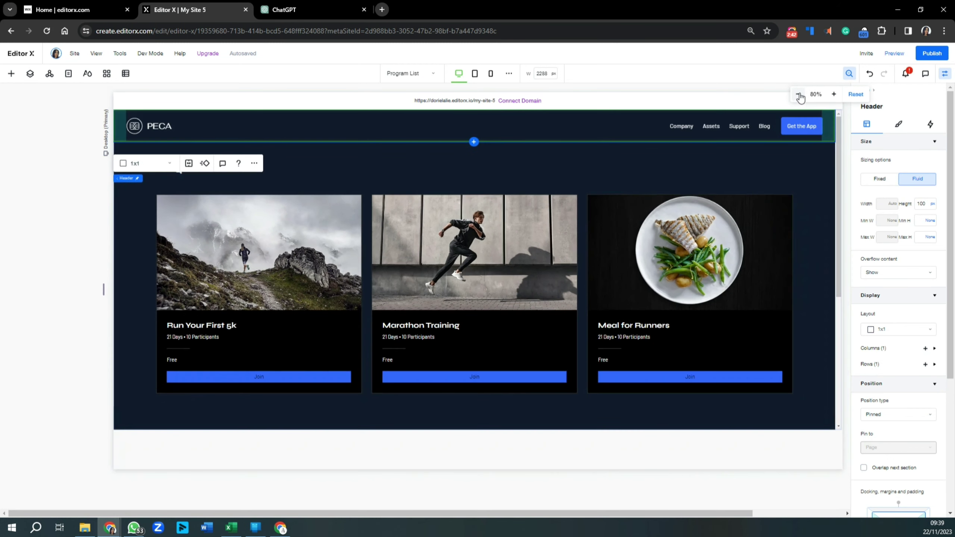
{"action": "left_click", "coordinate": [798, 96]}
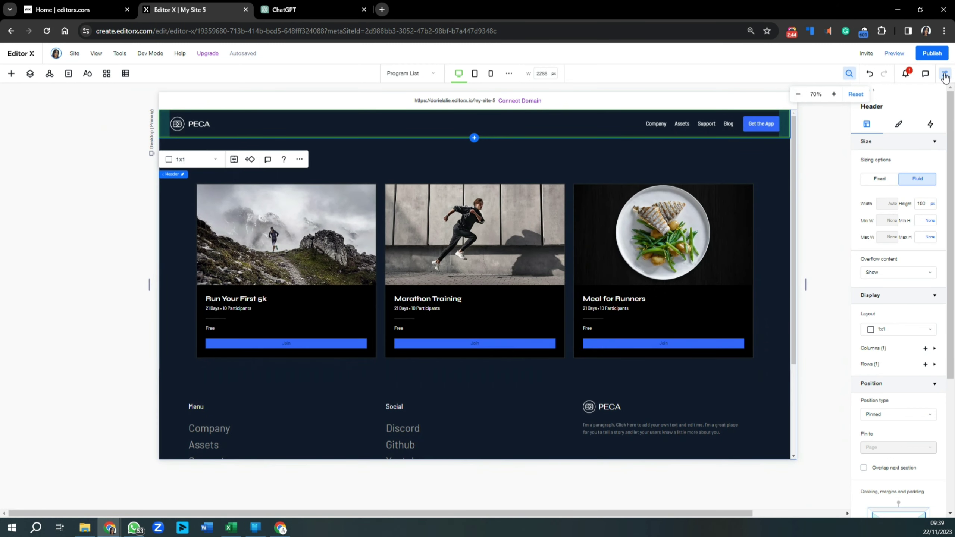
{"action": "left_click", "coordinate": [945, 75]}
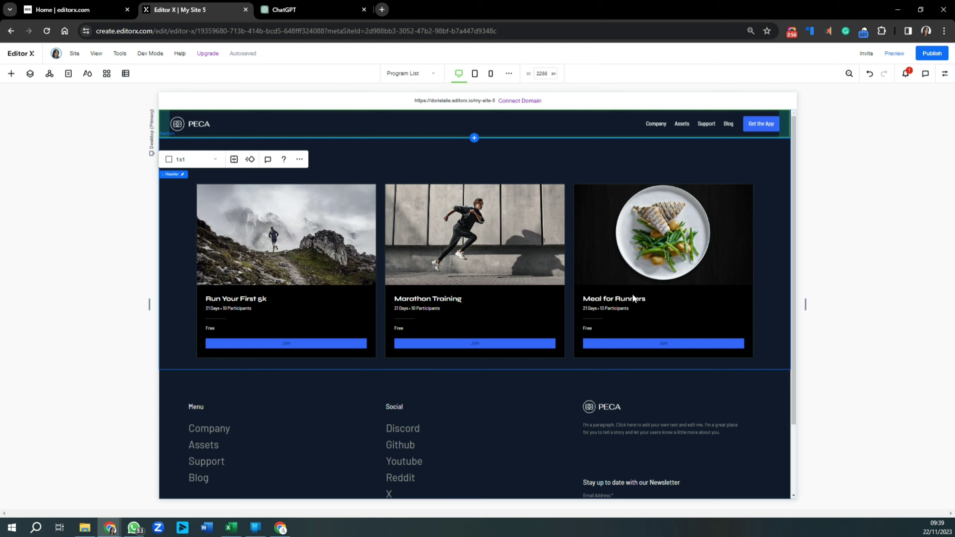
Check the Program List page at the tablet and mobile breakpoints, then return to the desktop view
{"action": "left_click", "coordinate": [475, 74]}
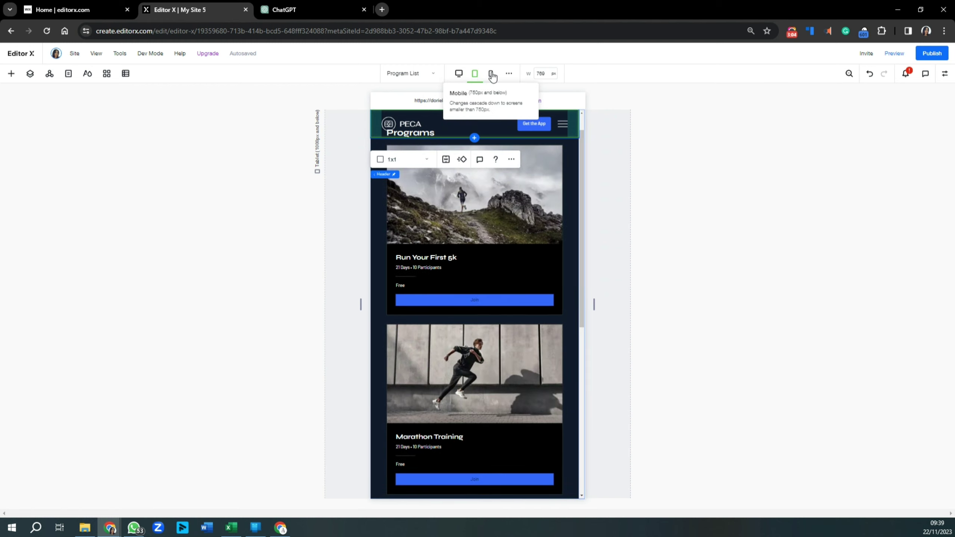
{"action": "left_click", "coordinate": [491, 74]}
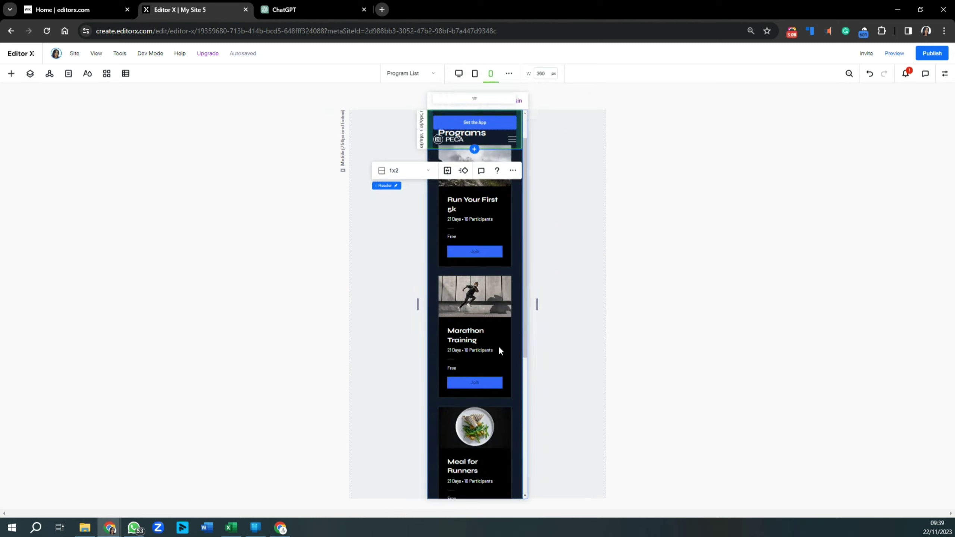
{"action": "scroll", "coordinate": [502, 362], "scroll_direction": "down", "scroll_amount": 3}
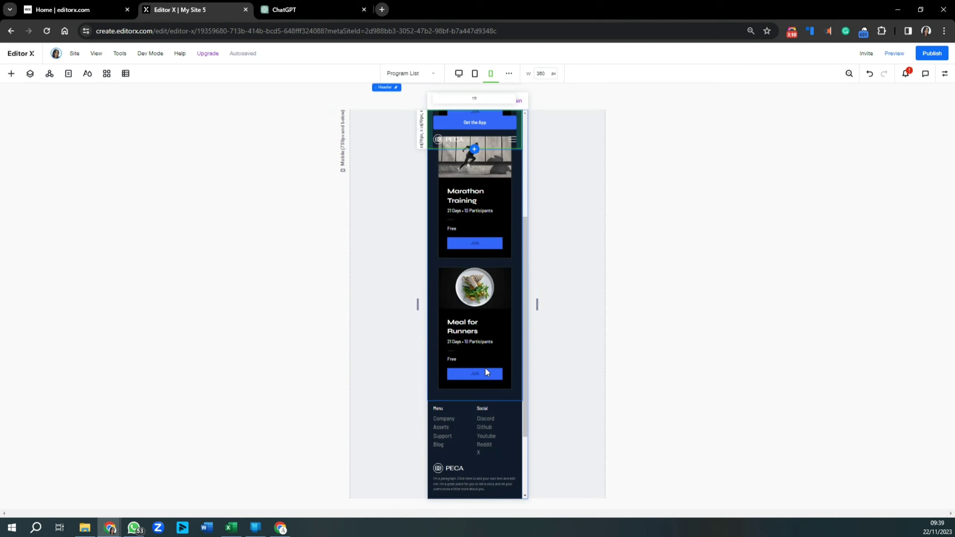
{"action": "left_click", "coordinate": [459, 73]}
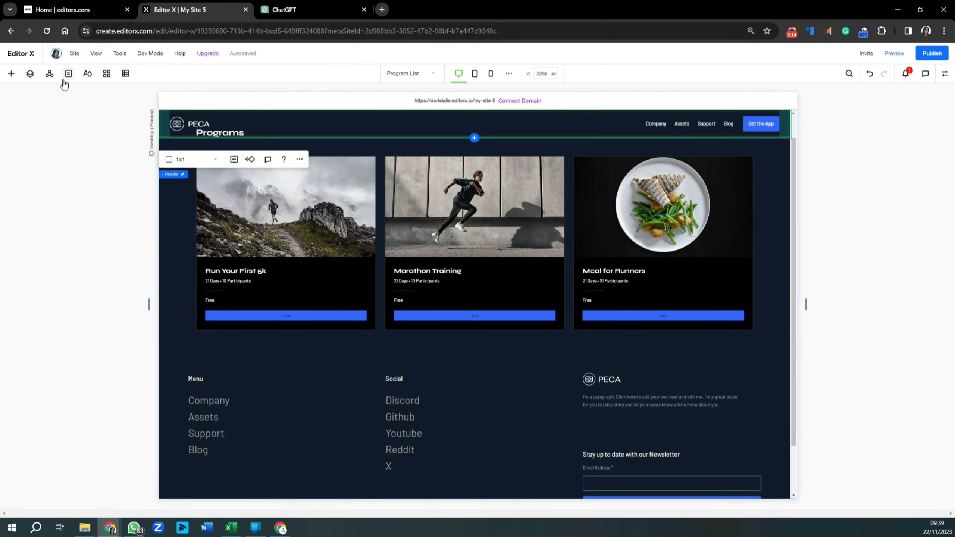
Open the Program Page from the site's Program Pages and review its content from header to footer
{"action": "left_click", "coordinate": [67, 75]}
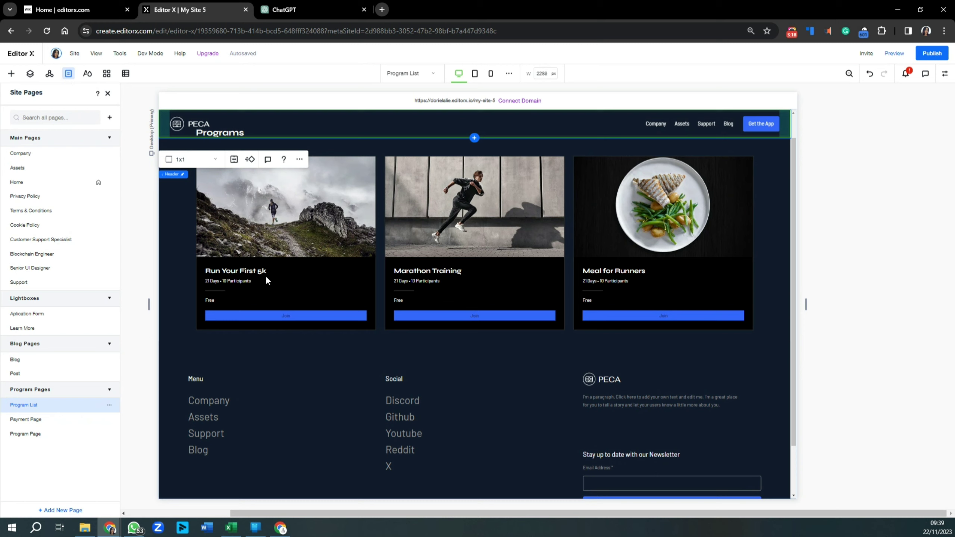
{"action": "left_click", "coordinate": [30, 438]}
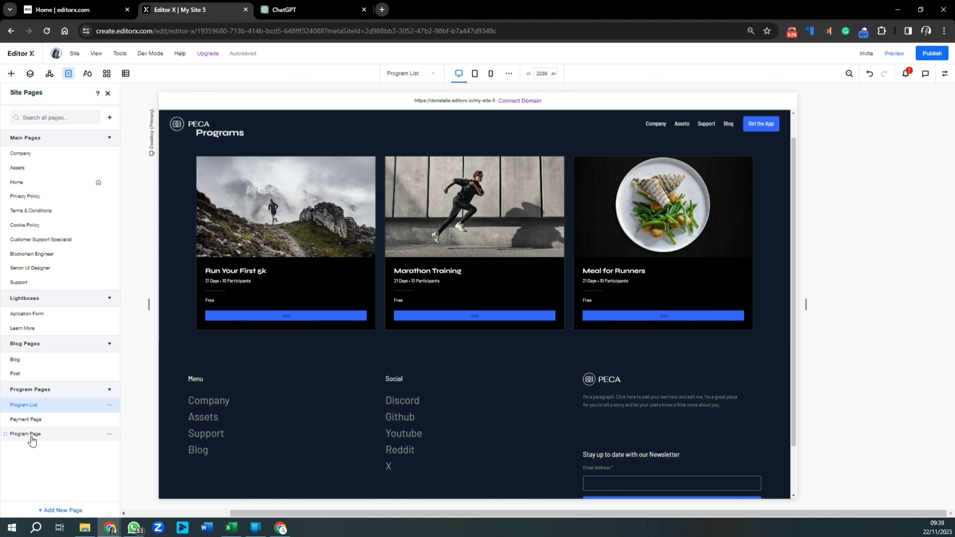
{"action": "left_click", "coordinate": [32, 440]}
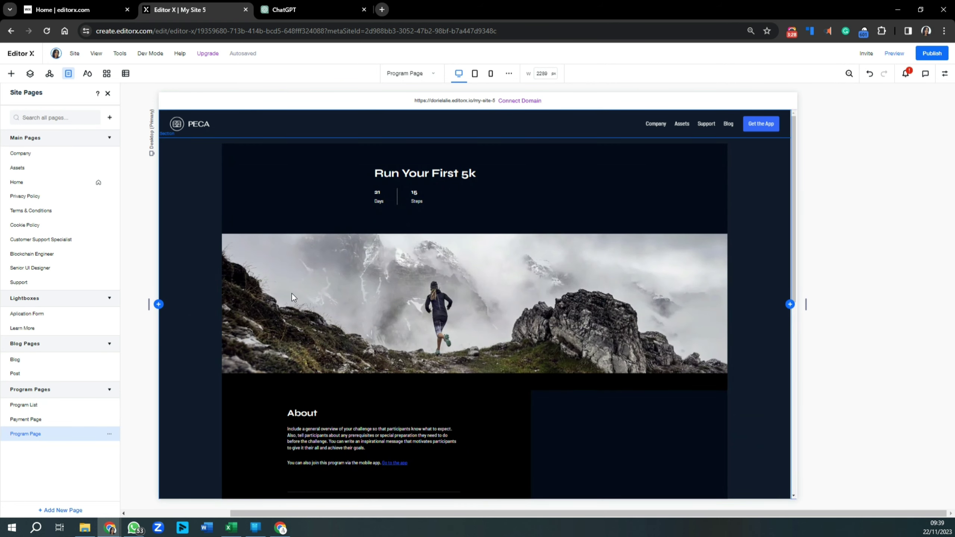
{"action": "scroll", "coordinate": [673, 187], "scroll_direction": "down", "scroll_amount": 2}
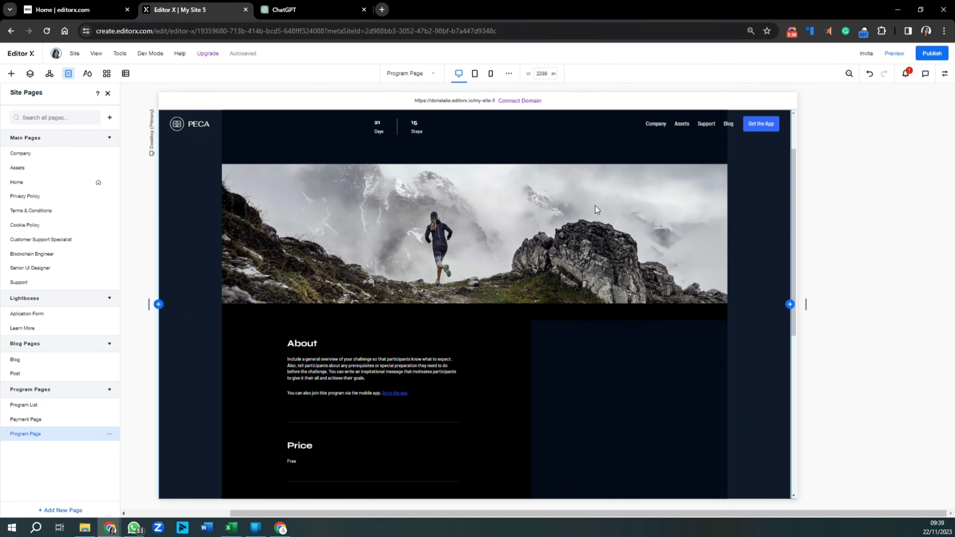
{"action": "scroll", "coordinate": [595, 211], "scroll_direction": "down", "scroll_amount": 2}
{"action": "scroll", "coordinate": [594, 213], "scroll_direction": "down", "scroll_amount": 4}
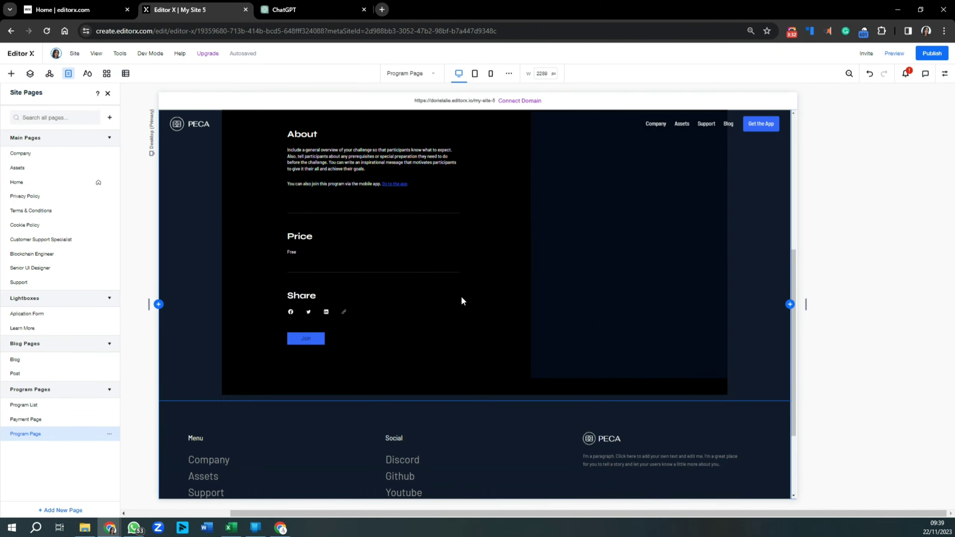
{"action": "scroll", "coordinate": [437, 309], "scroll_direction": "up", "scroll_amount": 5}
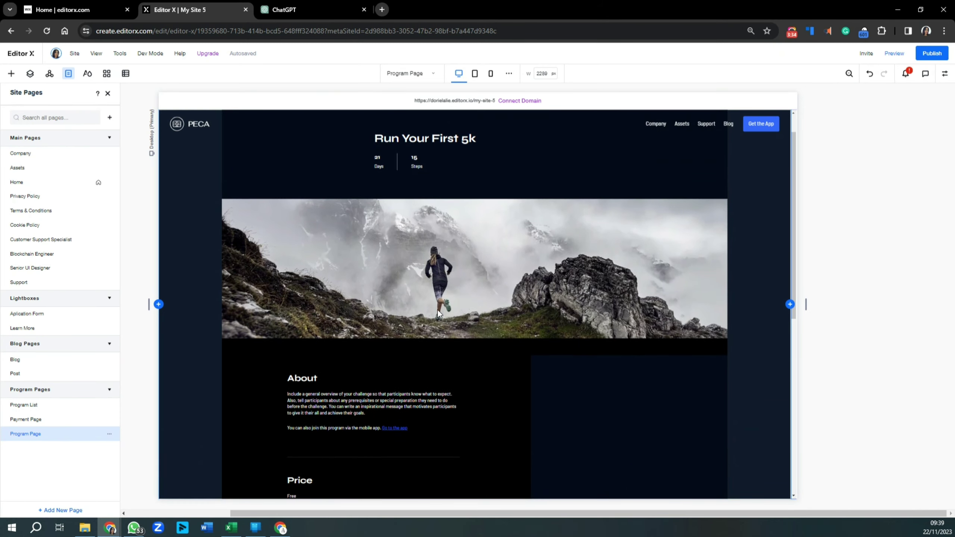
Open the settings of the Programs widget on the Program Page and review its layout and section options
{"action": "left_click", "coordinate": [481, 393]}
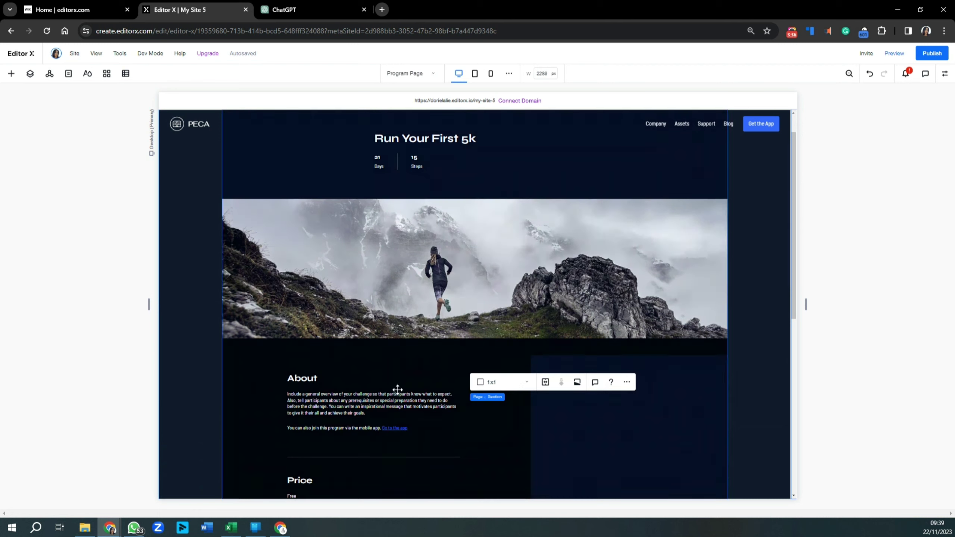
{"action": "left_click", "coordinate": [478, 286]}
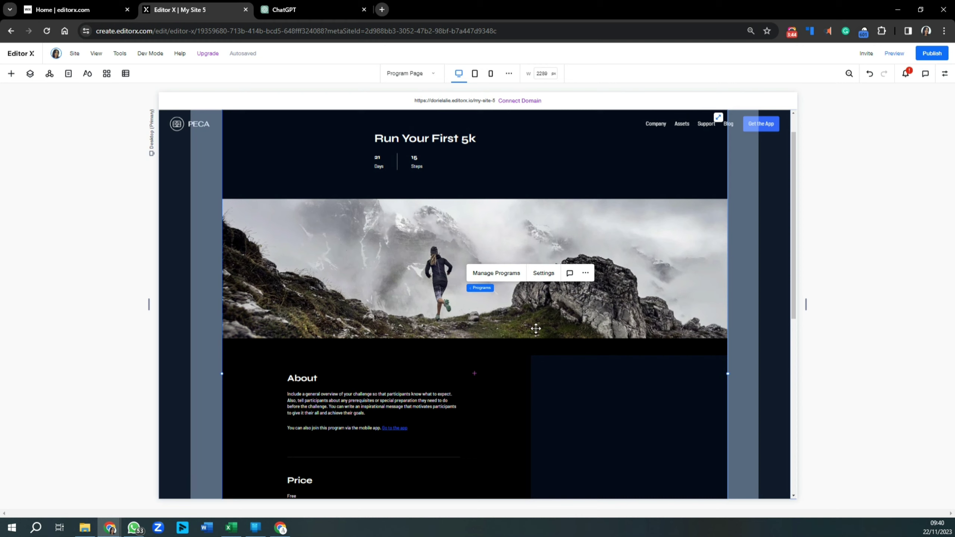
{"action": "left_click", "coordinate": [540, 278]}
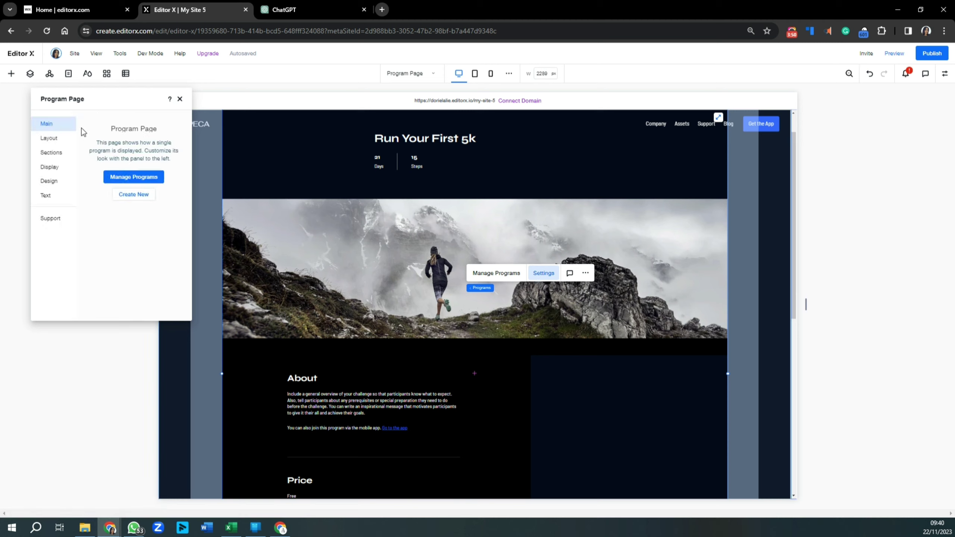
{"action": "left_click", "coordinate": [49, 139]}
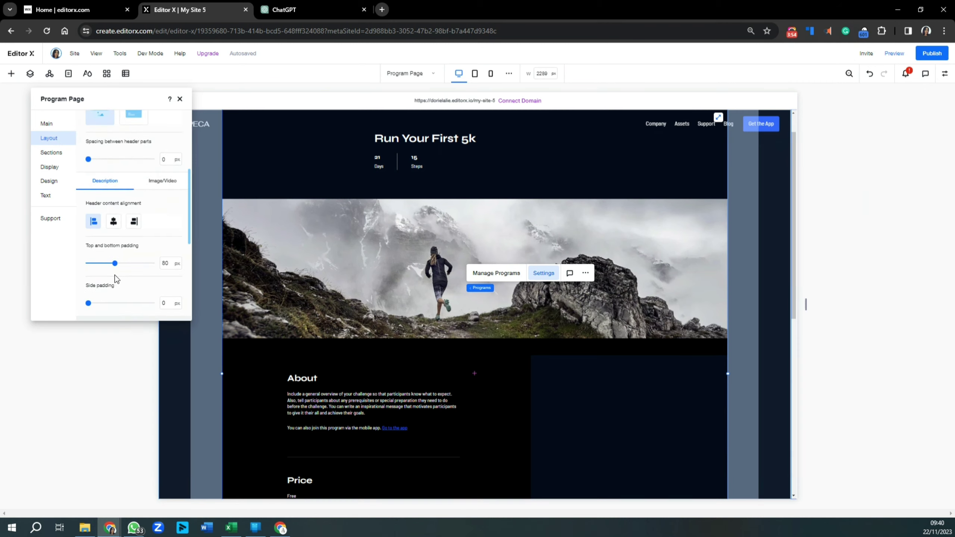
{"action": "left_click", "coordinate": [51, 152]}
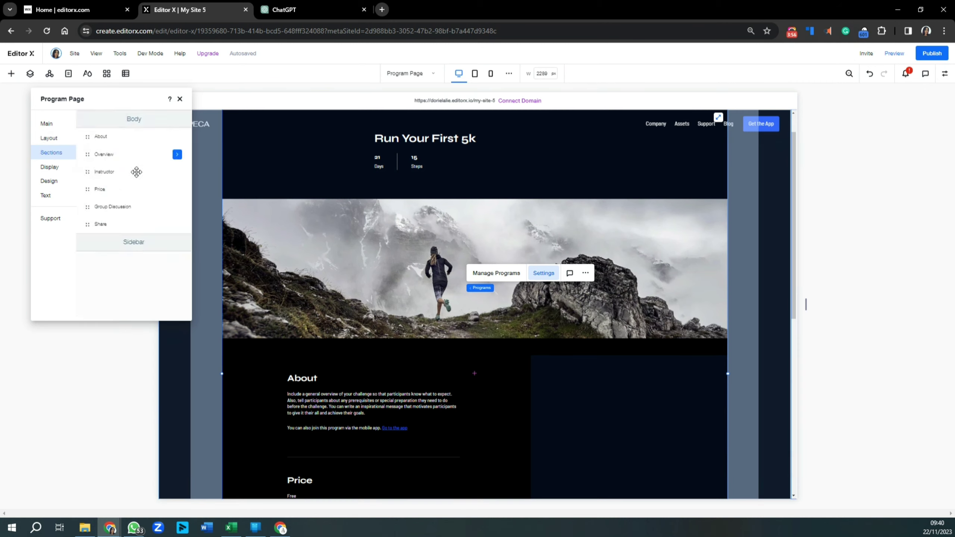
In the visitor display options, disable Join via the App and show the Join Button in the program header
{"action": "left_click", "coordinate": [50, 166]}
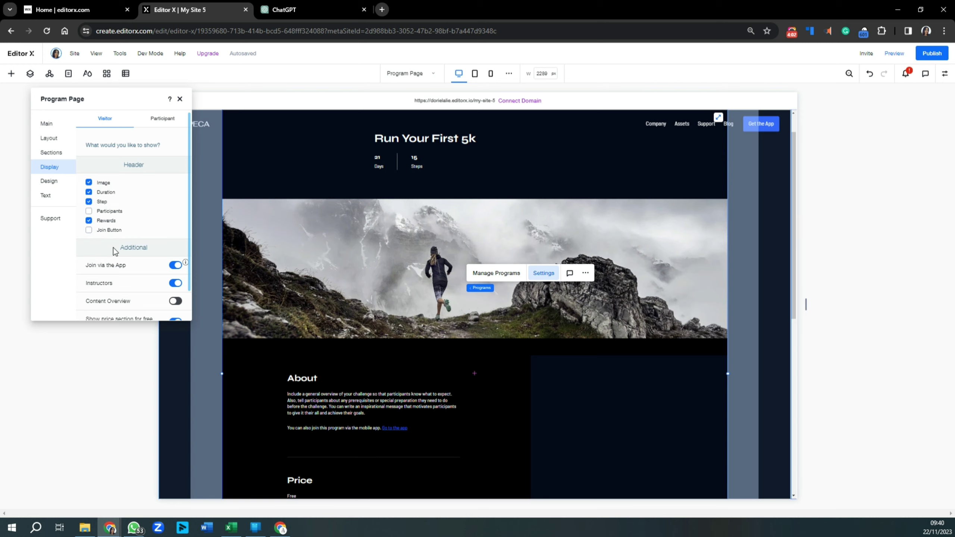
{"action": "scroll", "coordinate": [114, 248], "scroll_direction": "down", "scroll_amount": 1}
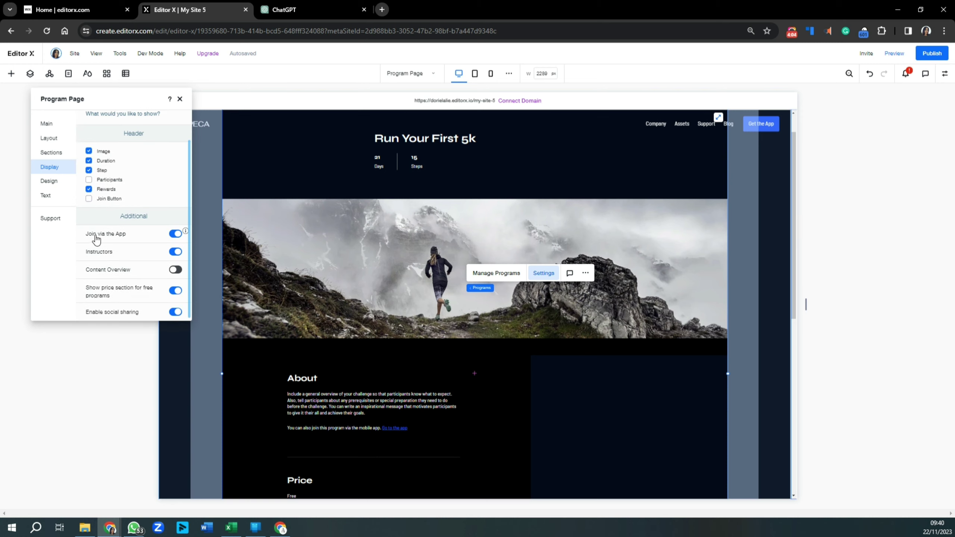
{"action": "left_click", "coordinate": [176, 234]}
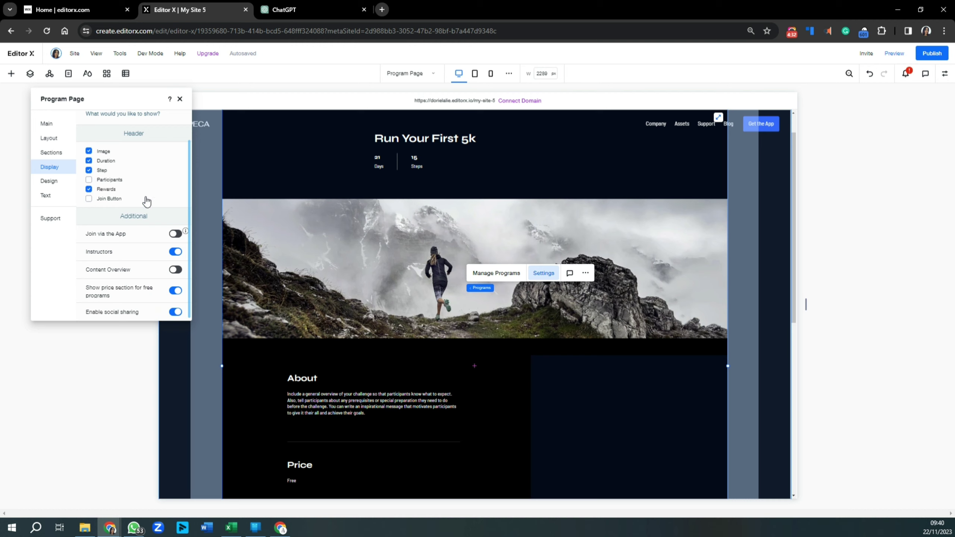
{"action": "left_click", "coordinate": [89, 198]}
{"action": "scroll", "coordinate": [393, 294], "scroll_direction": "down", "scroll_amount": 7}
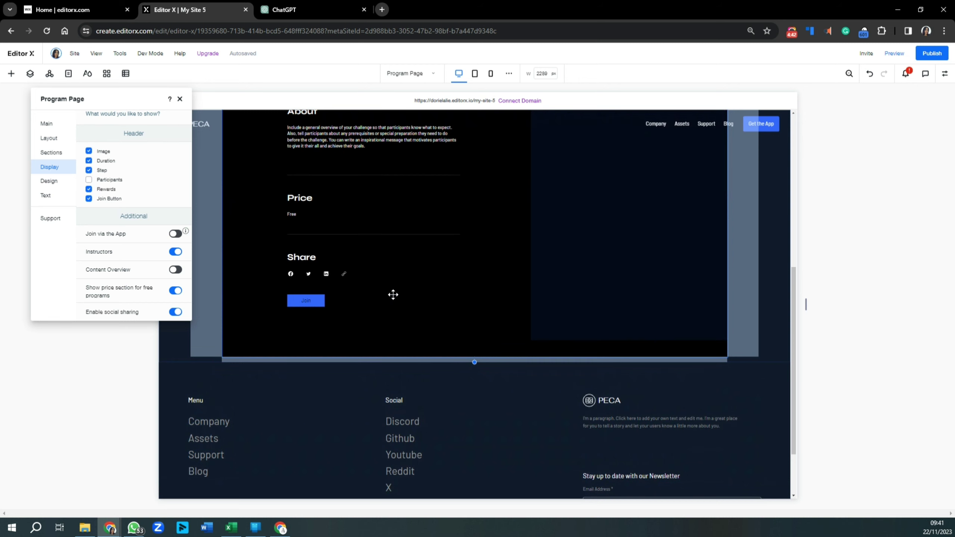
{"action": "scroll", "coordinate": [393, 295], "scroll_direction": "up", "scroll_amount": 7}
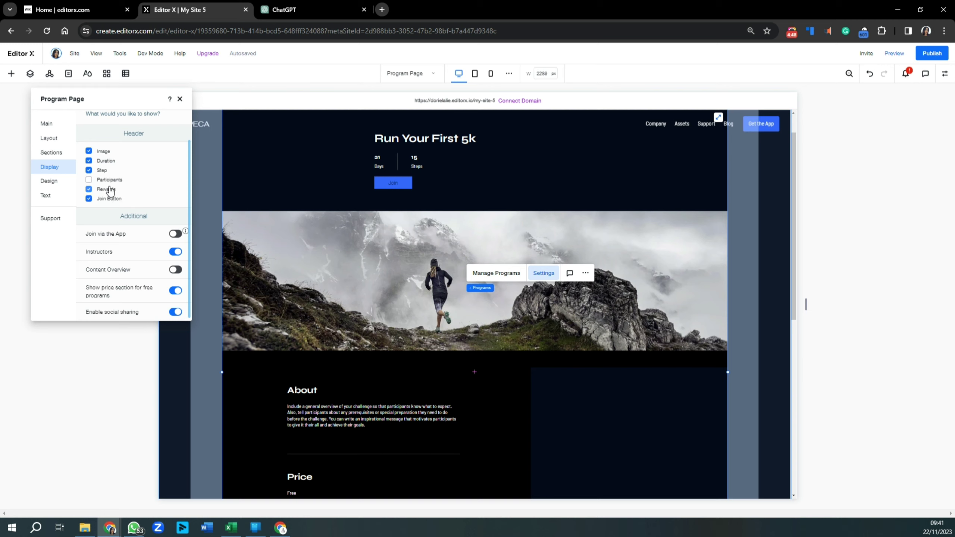
Review the design categories and button text options in the Programs widget settings, along with the lower sections of the Program Page
{"action": "left_click", "coordinate": [53, 186]}
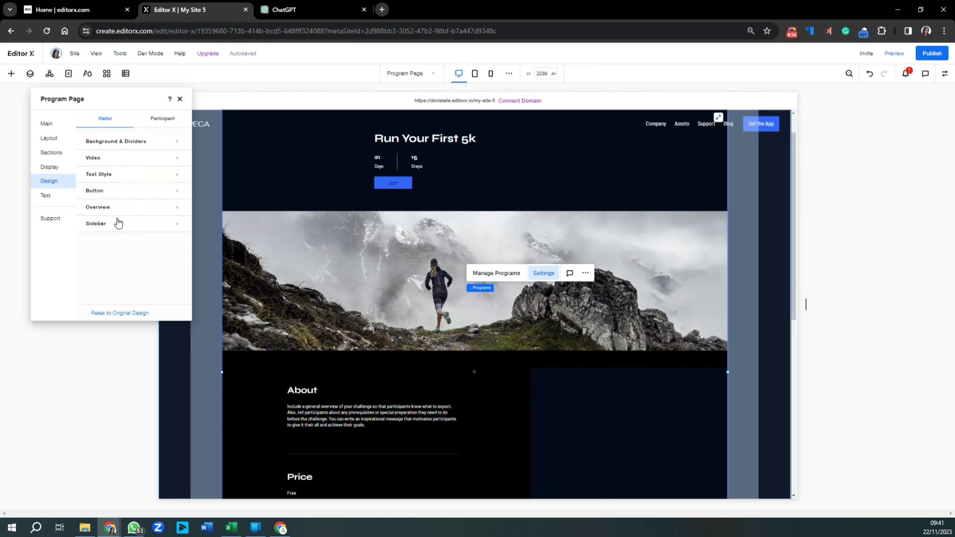
{"action": "left_click", "coordinate": [62, 199]}
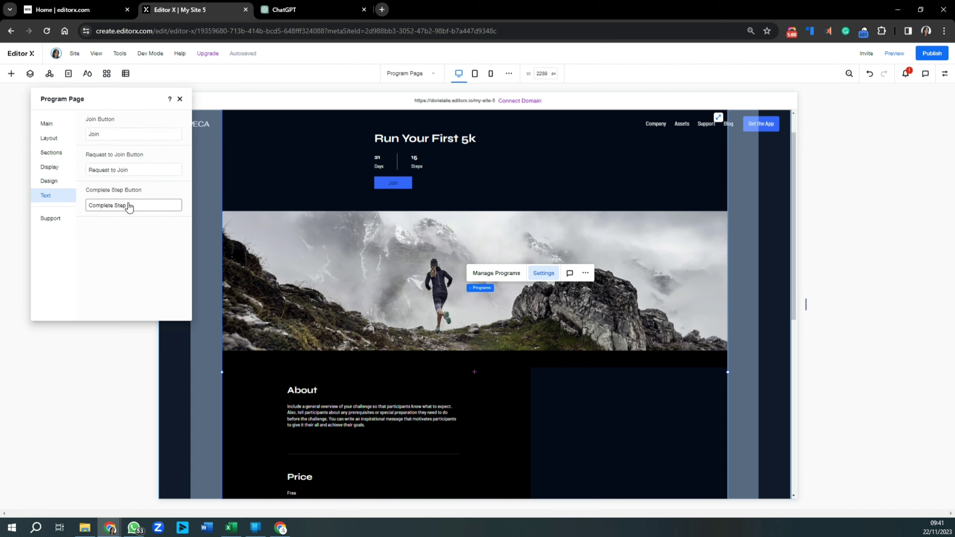
{"action": "scroll", "coordinate": [306, 298], "scroll_direction": "down", "scroll_amount": 5}
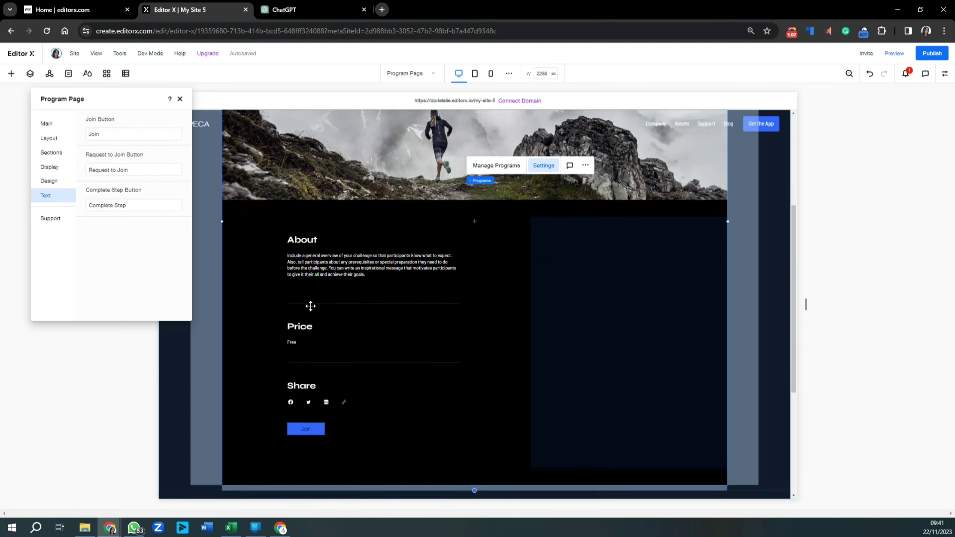
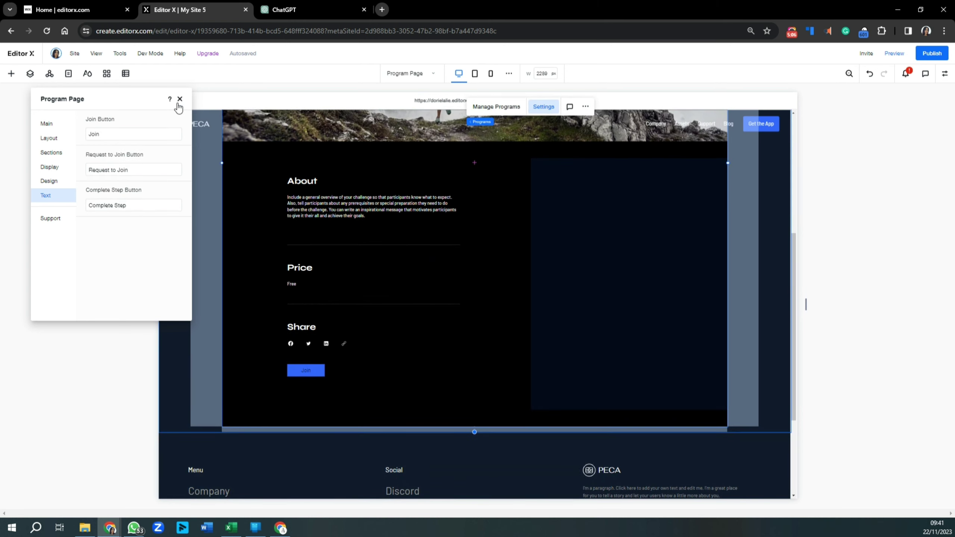
Open the Payment Page from the site's Program Pages to view its content
{"action": "left_click", "coordinate": [68, 75]}
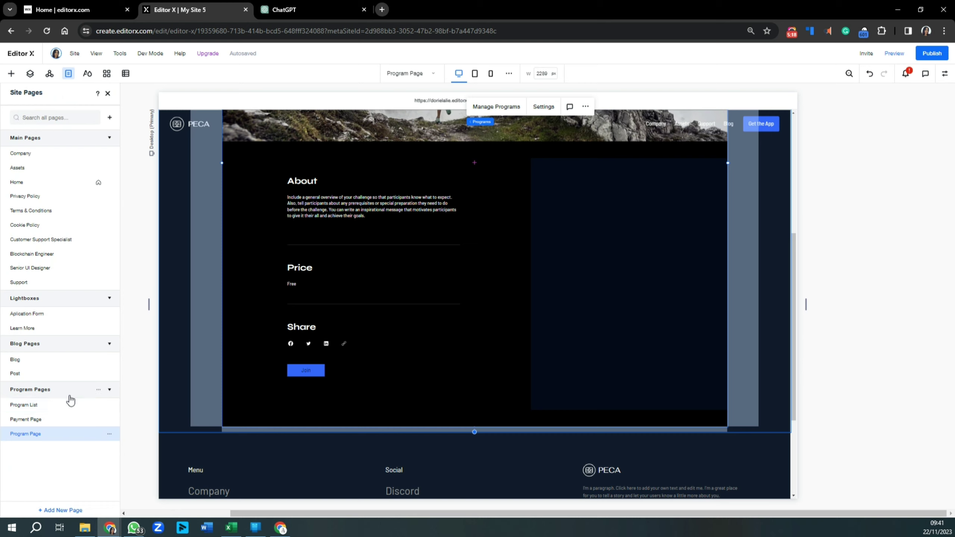
{"action": "key", "text": "Escape"}
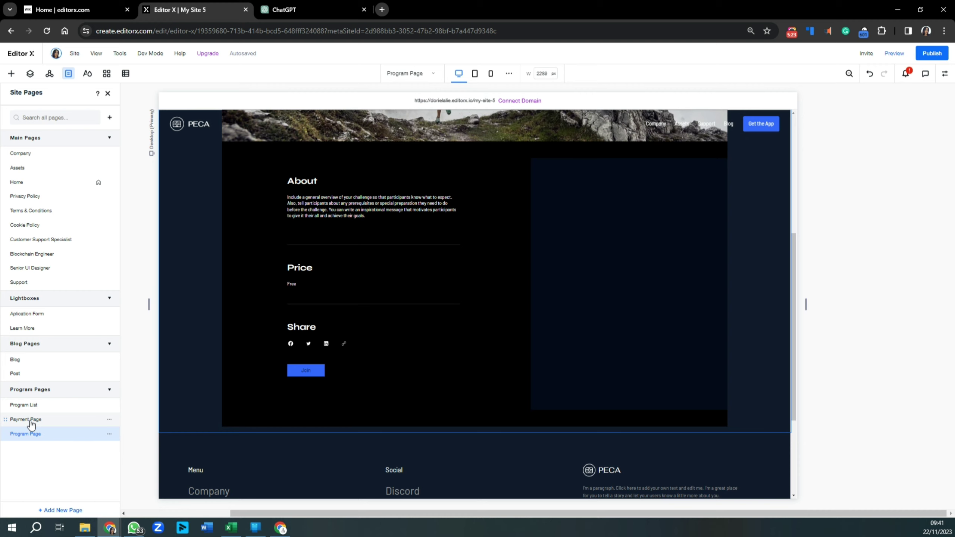
{"action": "left_click", "coordinate": [31, 424]}
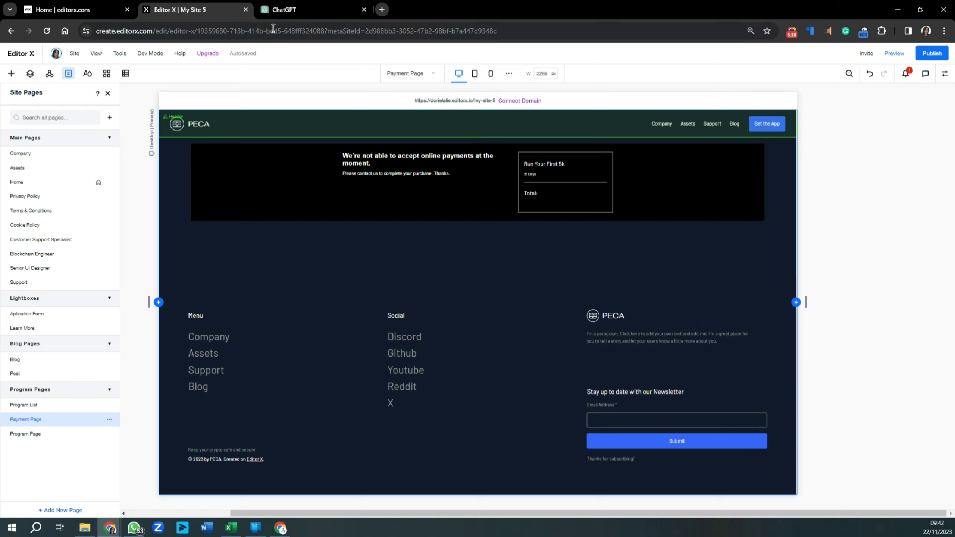
Switch to the site's dashboard, reload it and open the Online Programs section
{"action": "left_click", "coordinate": [89, 15]}
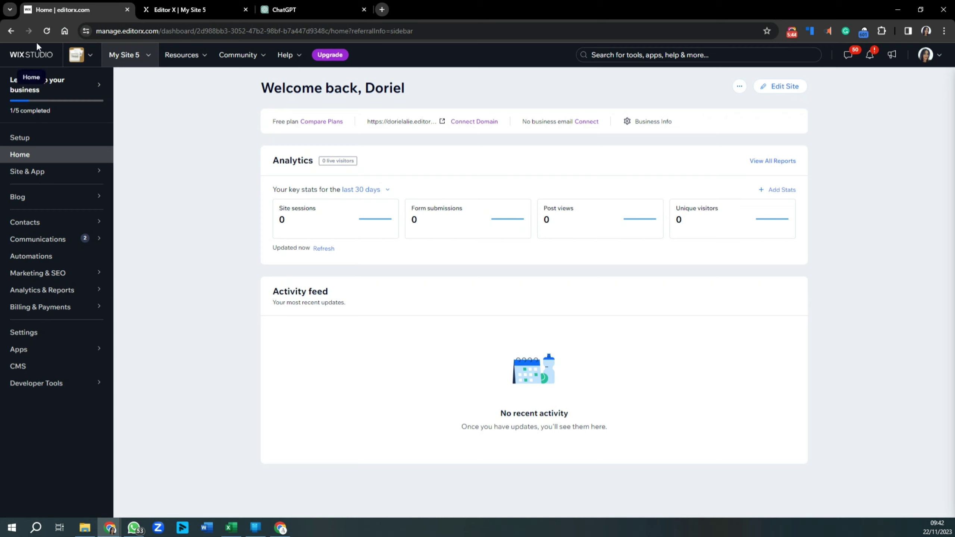
{"action": "left_click", "coordinate": [45, 29]}
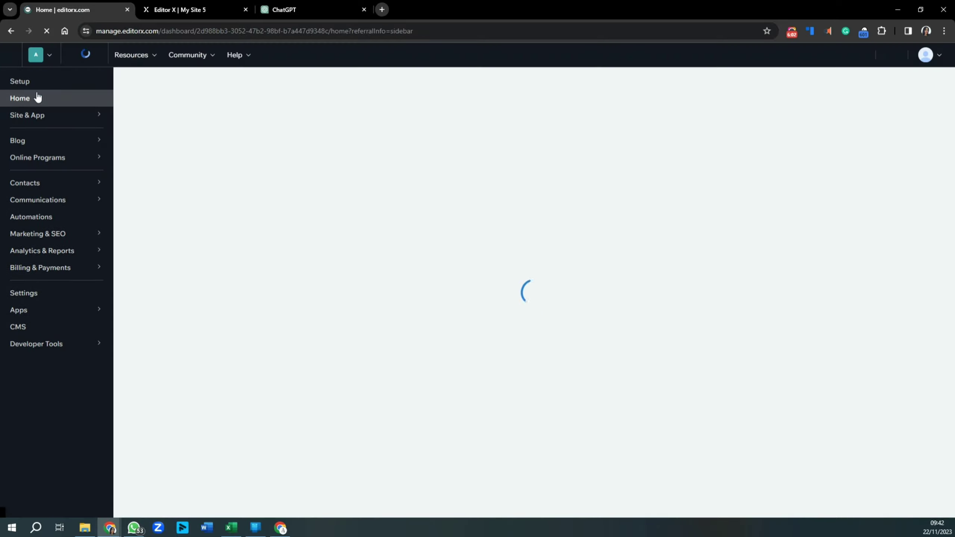
{"action": "left_click", "coordinate": [65, 163]}
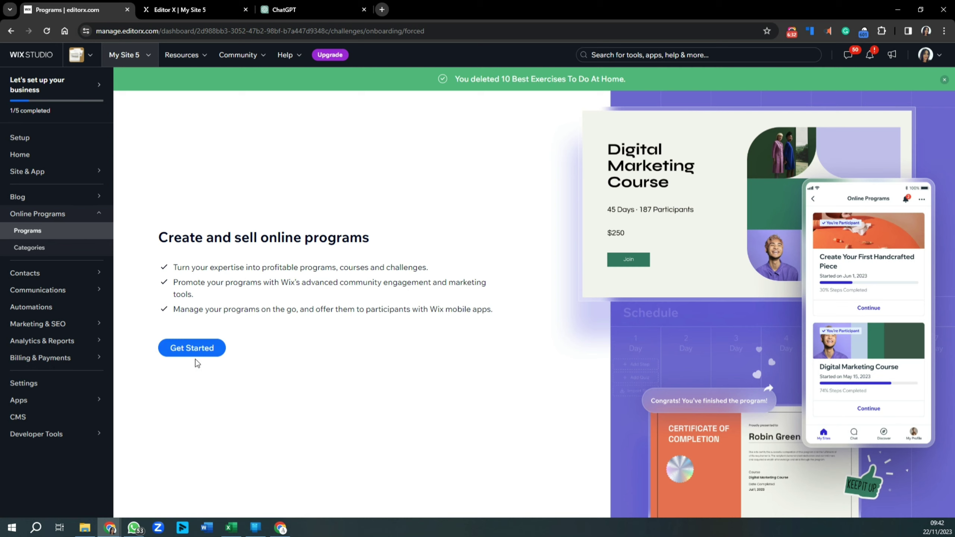
Start creating a new program and choose Fitness Challenge as its type
{"action": "left_click", "coordinate": [221, 349]}
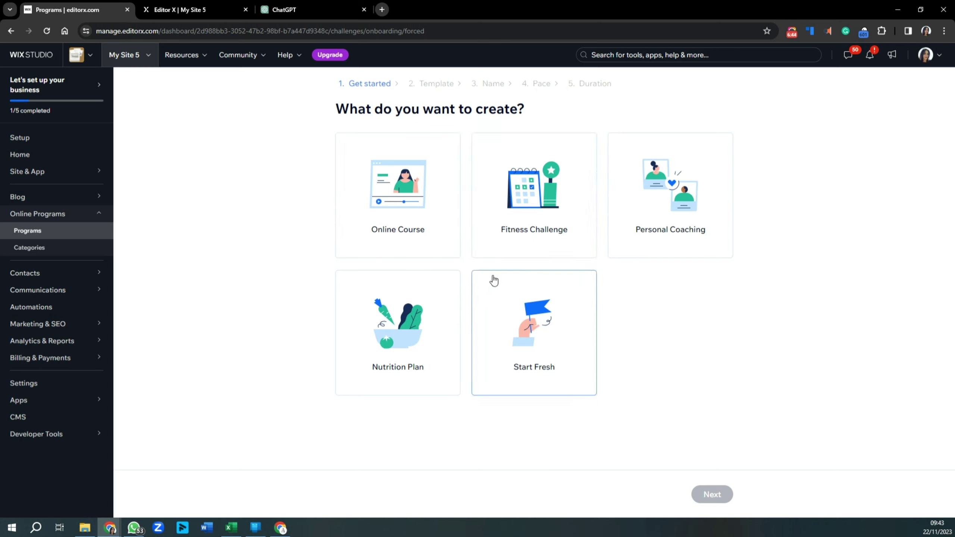
{"action": "left_click", "coordinate": [515, 223]}
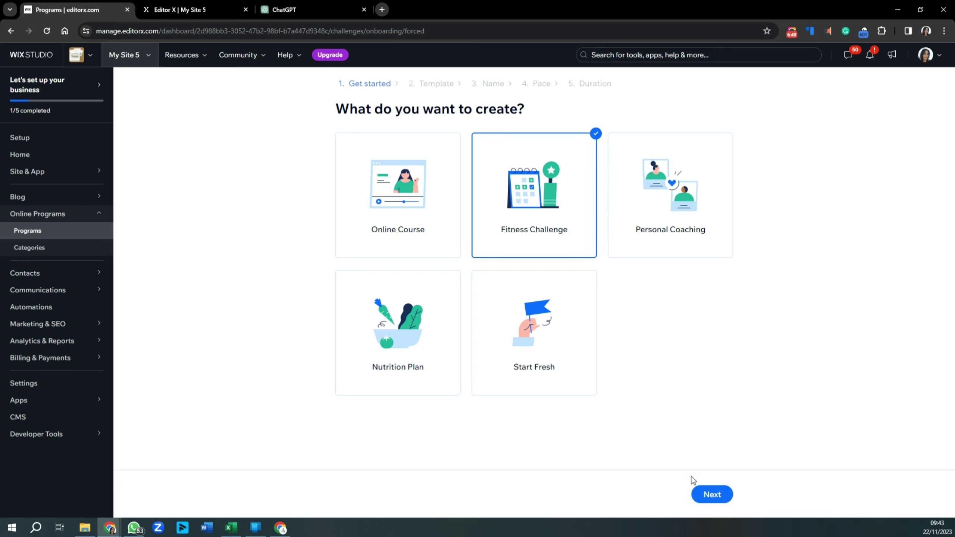
{"action": "left_click", "coordinate": [711, 495]}
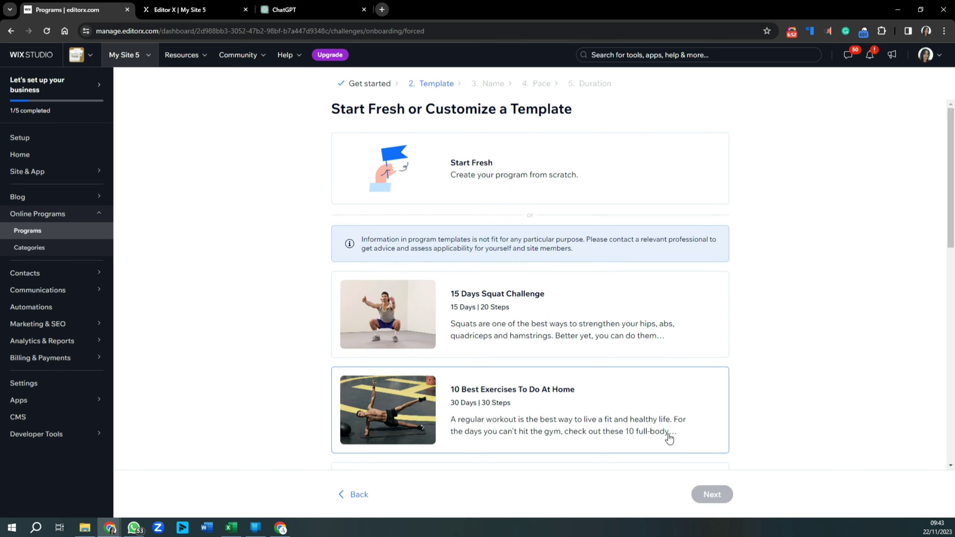
Browse the fitness templates and create the program from the 10 Best Exercises To Do At Home template
{"action": "scroll", "coordinate": [654, 382], "scroll_direction": "down", "scroll_amount": 12}
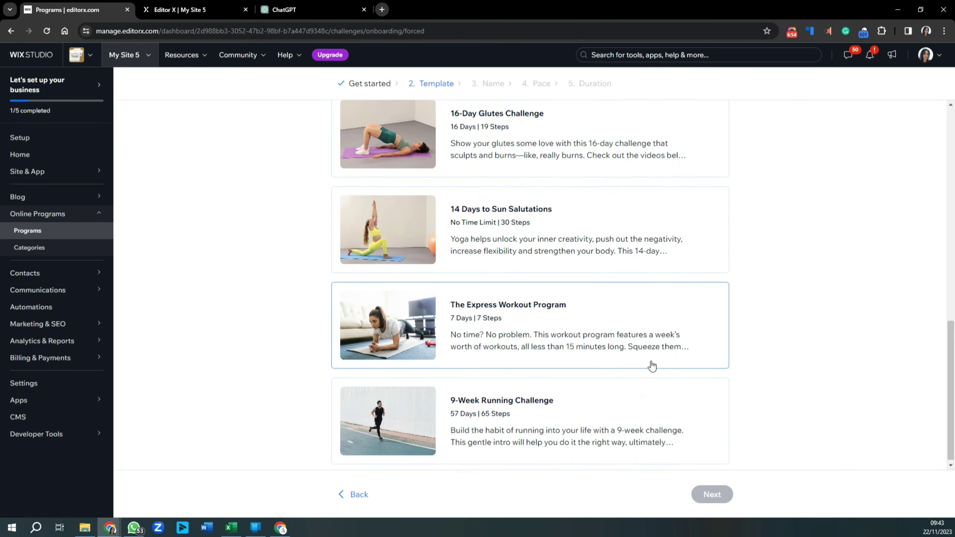
{"action": "scroll", "coordinate": [653, 366], "scroll_direction": "up", "scroll_amount": 10}
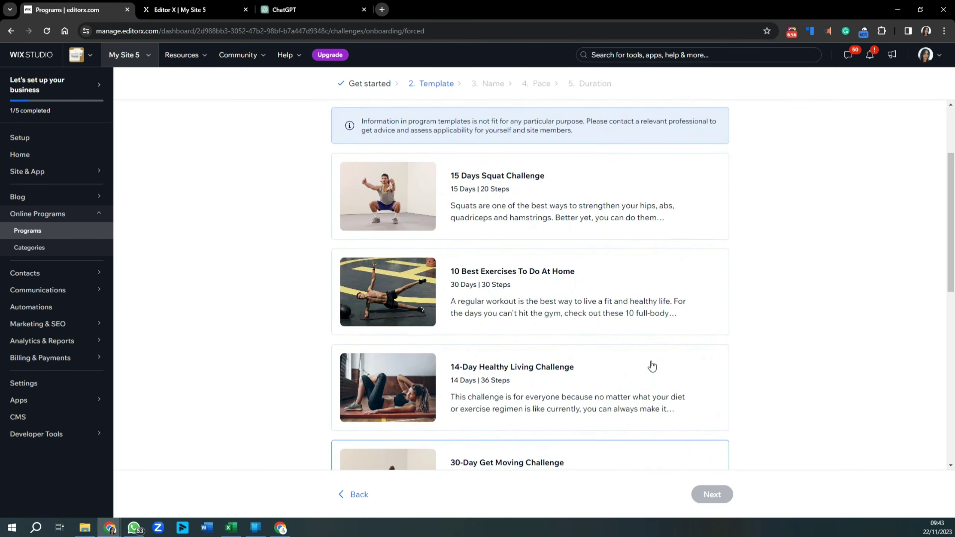
{"action": "scroll", "coordinate": [652, 366], "scroll_direction": "down", "scroll_amount": 6}
{"action": "scroll", "coordinate": [652, 366], "scroll_direction": "down", "scroll_amount": 5}
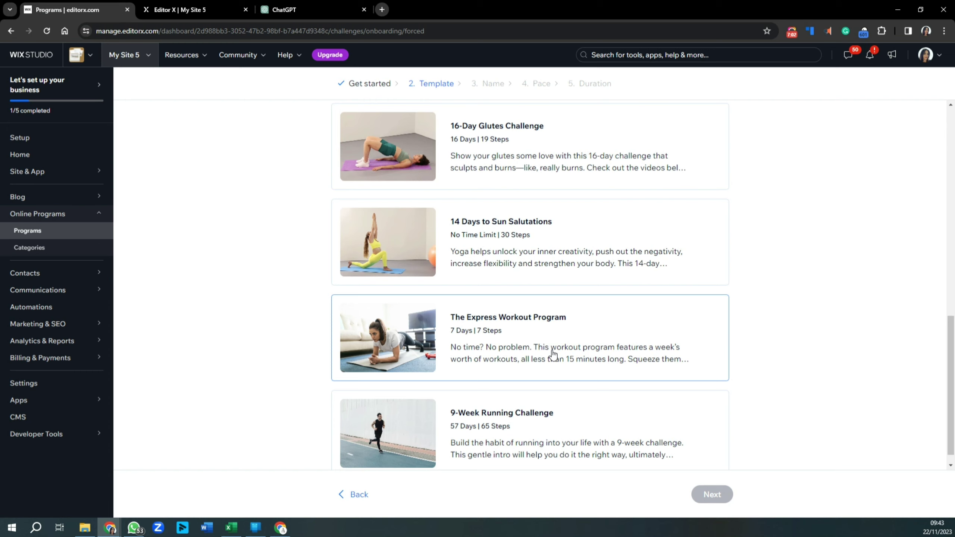
{"action": "scroll", "coordinate": [552, 355], "scroll_direction": "up", "scroll_amount": 10}
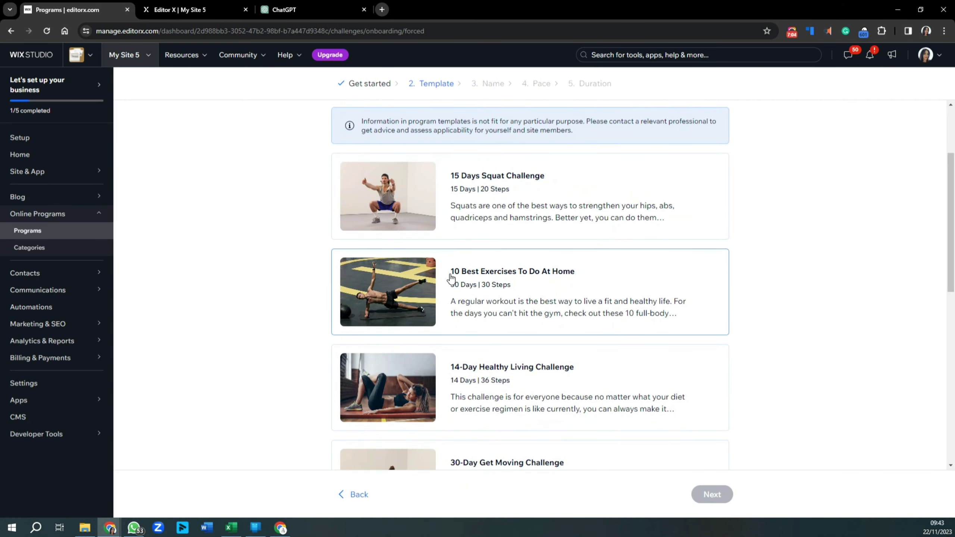
{"action": "left_click", "coordinate": [488, 281]}
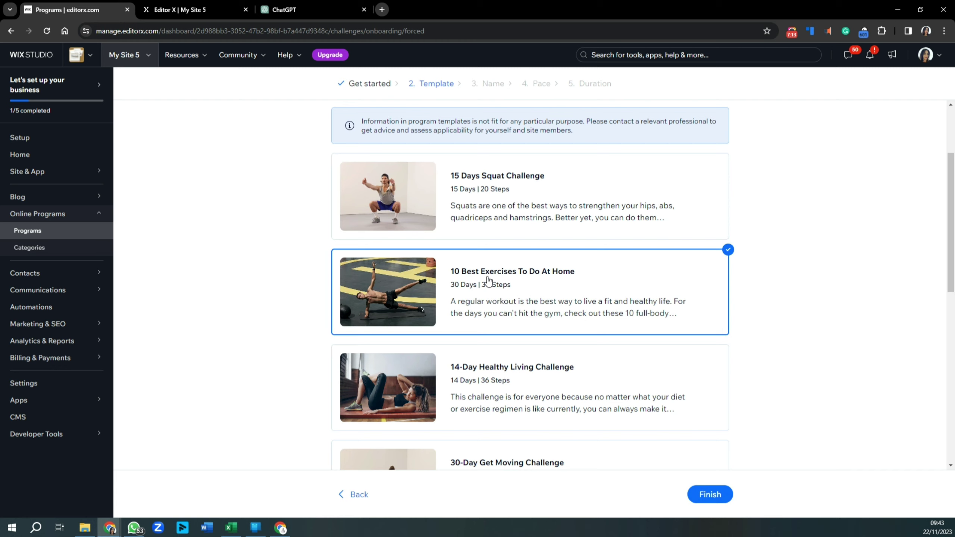
{"action": "left_click", "coordinate": [710, 494]}
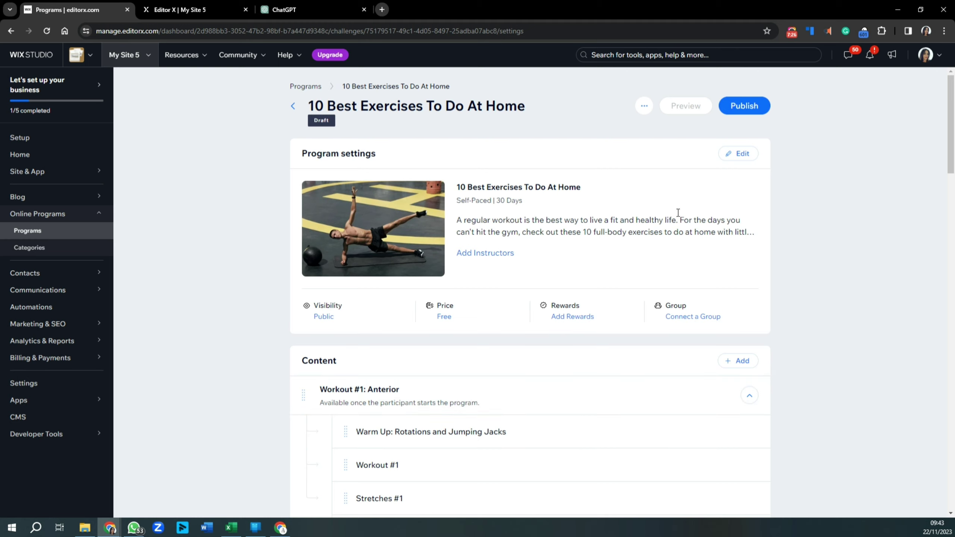
Open the program's Basic Info settings and review the program name, category and cover image alt text options without changing them
{"action": "left_click", "coordinate": [738, 156]}
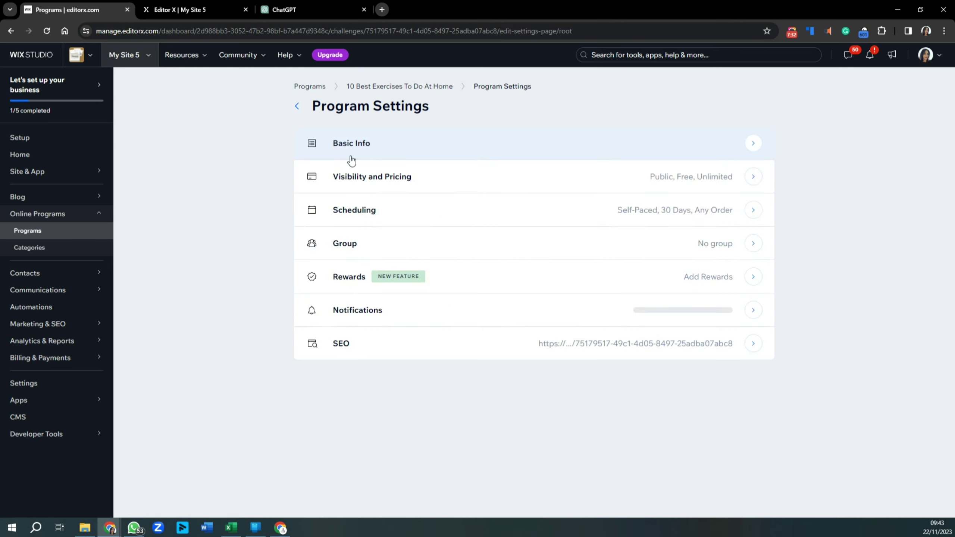
{"action": "left_click", "coordinate": [751, 151]}
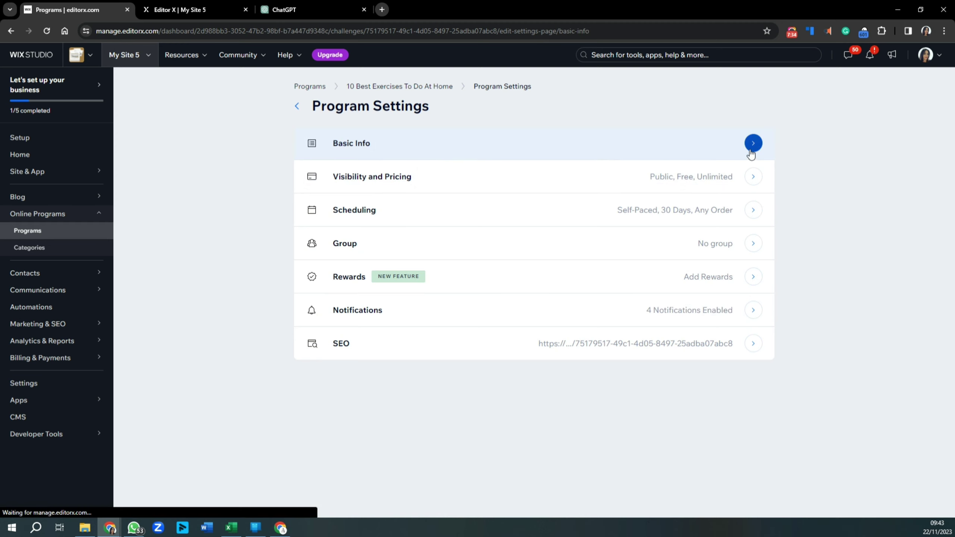
{"action": "left_click_drag", "start_coordinate": [345, 186], "coordinate": [444, 197]}
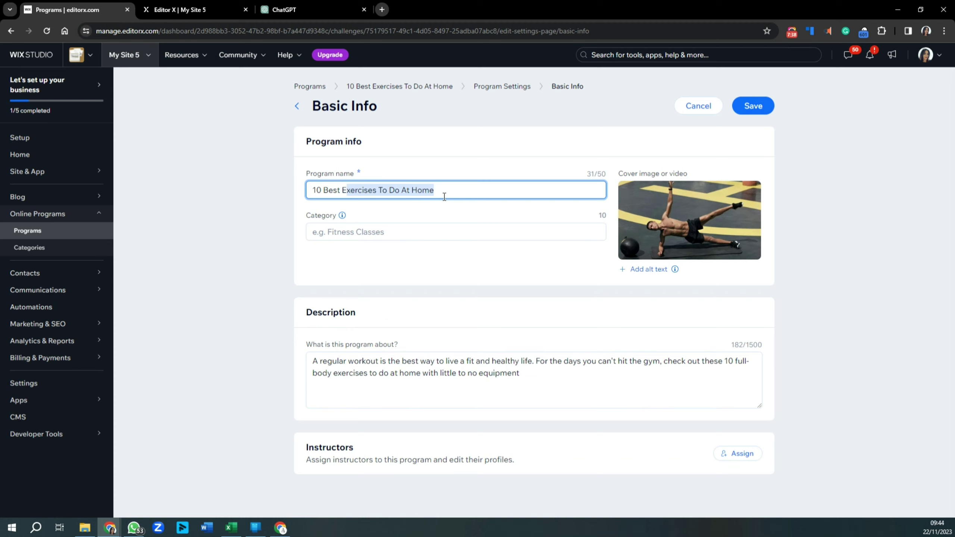
{"action": "left_click", "coordinate": [453, 226]}
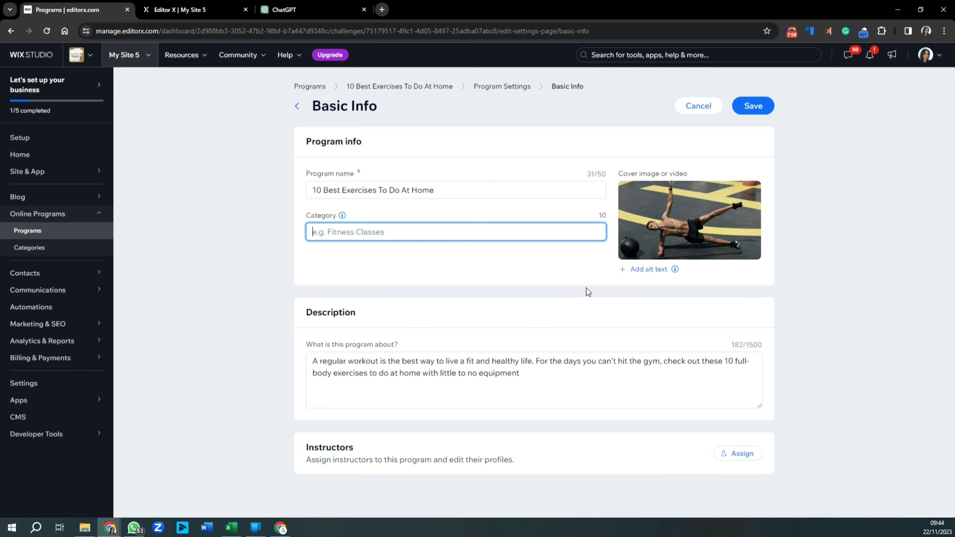
{"action": "left_click", "coordinate": [660, 269]}
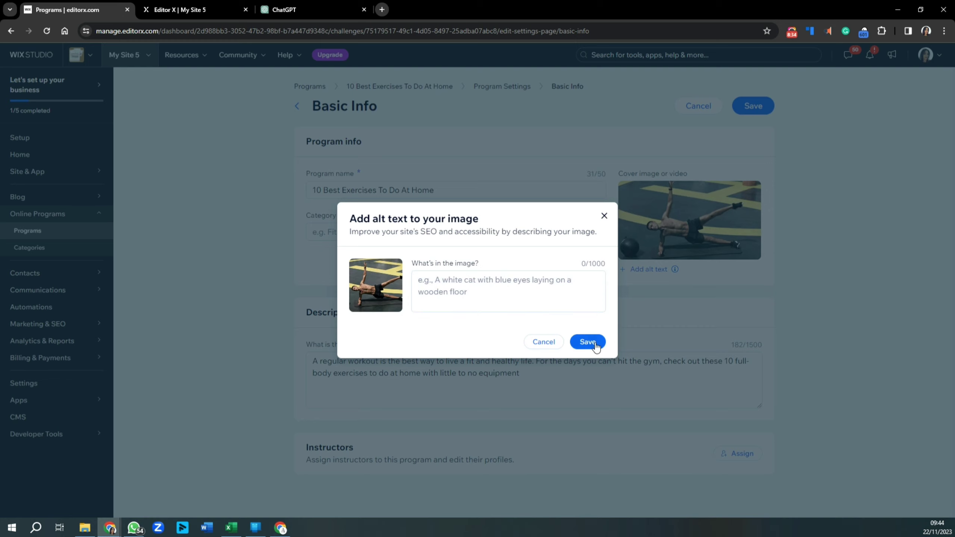
{"action": "left_click", "coordinate": [544, 342]}
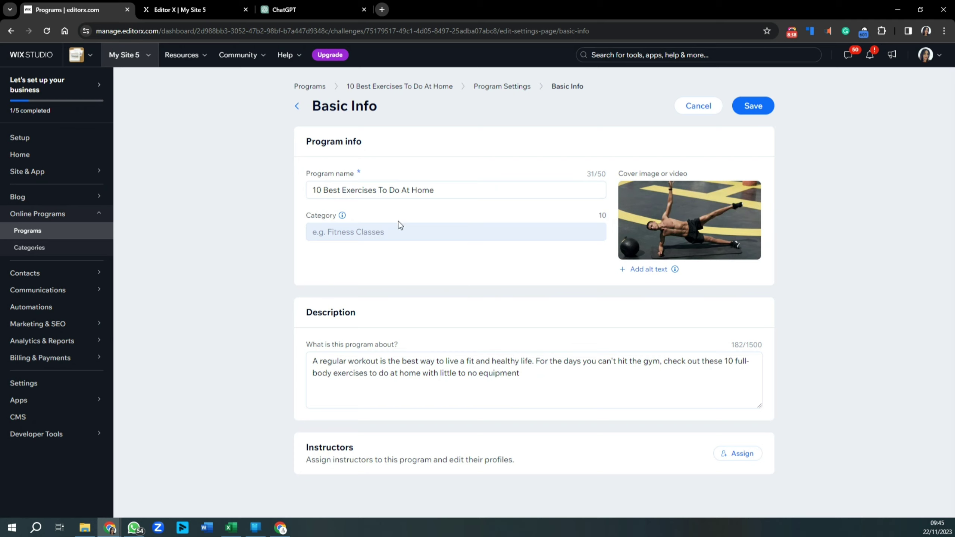
Search the dashboard for "media manager" and dismiss the suggestions without opening any
{"action": "mouse_move", "coordinate": [677, 222]}
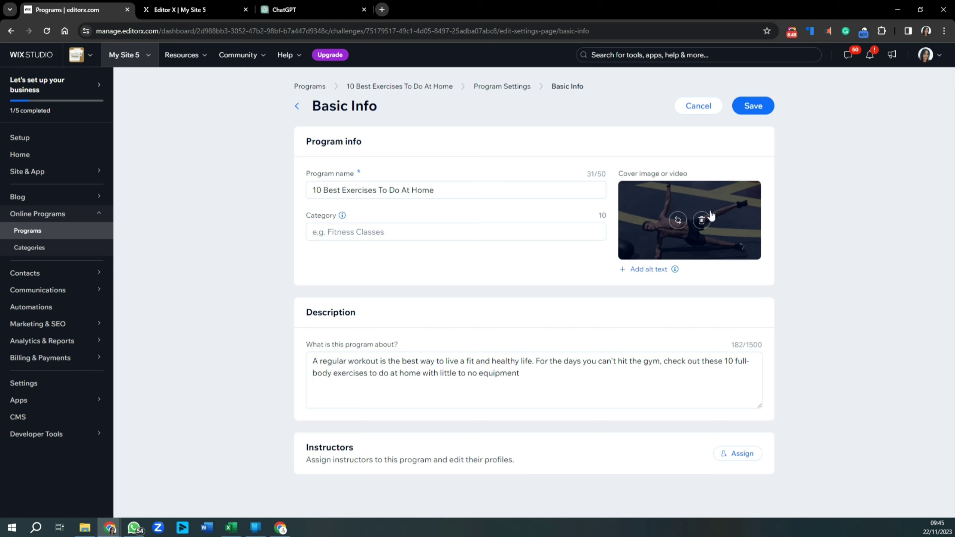
{"action": "left_click", "coordinate": [655, 54]}
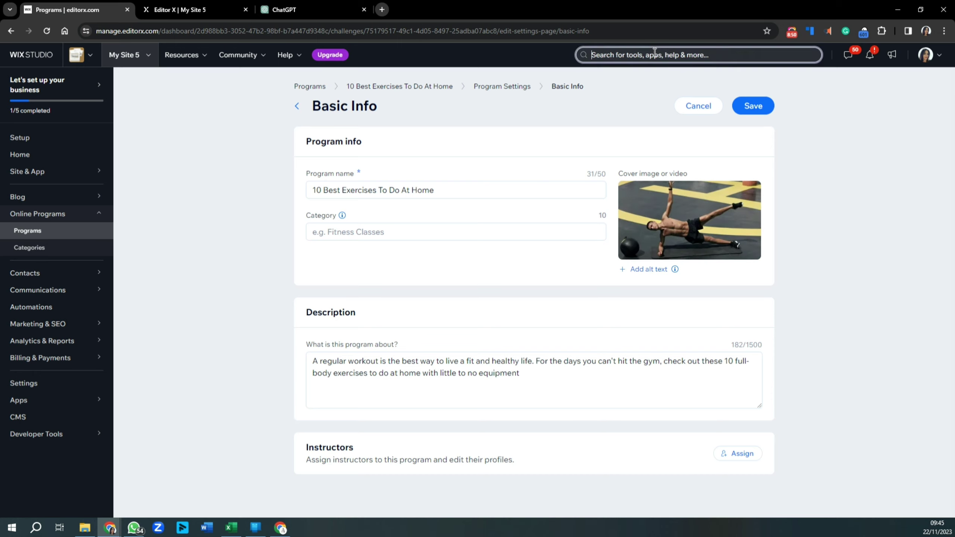
{"action": "type", "text": "media manager"}
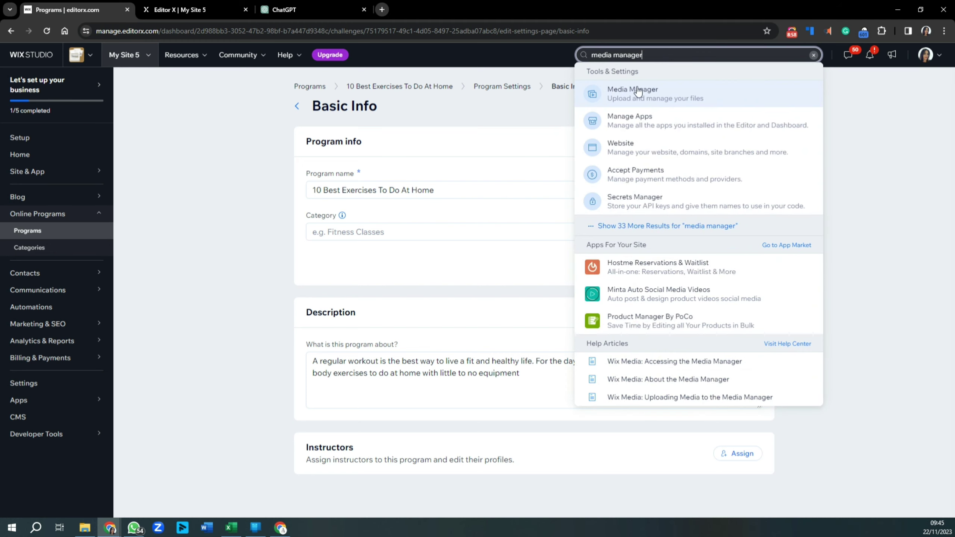
{"action": "left_click", "coordinate": [846, 229]}
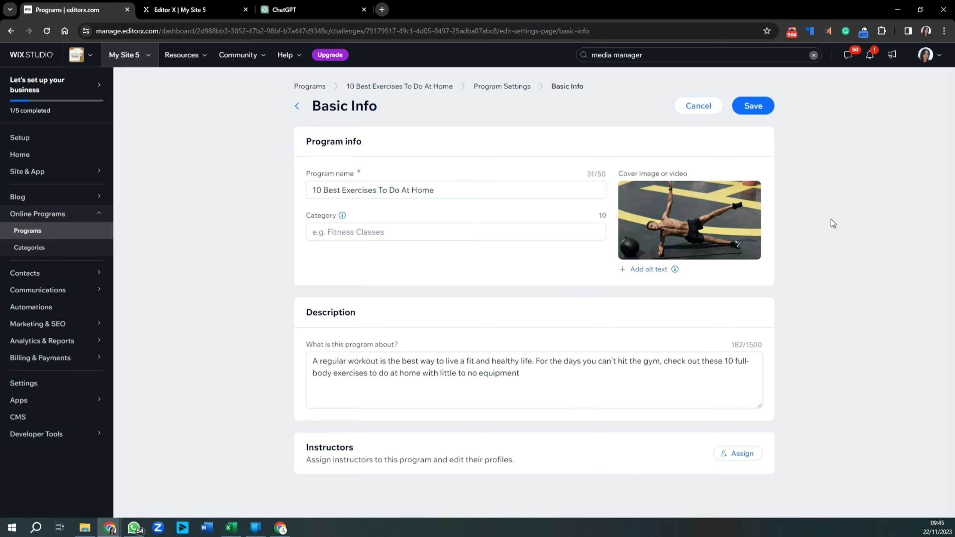
Start updating the program's cover with an image and open the image library
{"action": "mouse_move", "coordinate": [673, 223]}
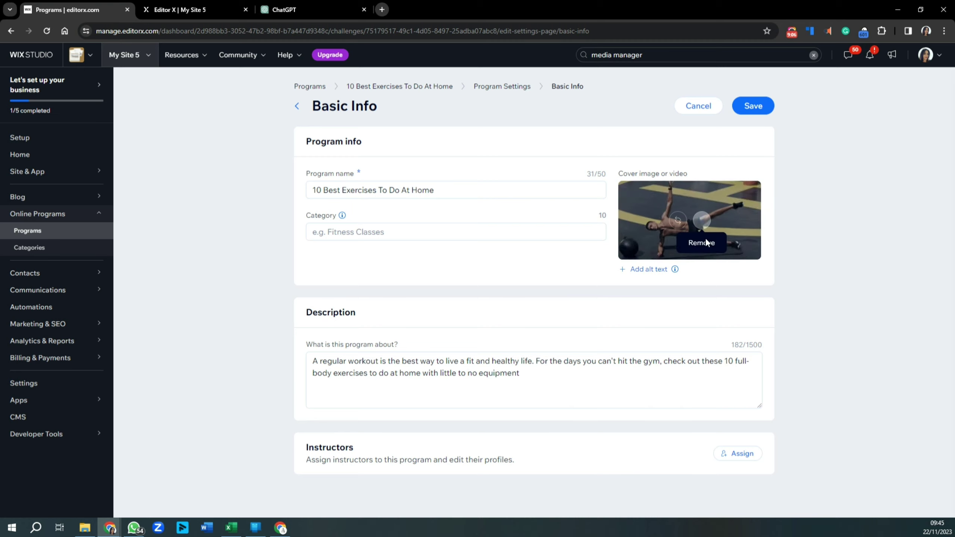
{"action": "left_click", "coordinate": [677, 222]}
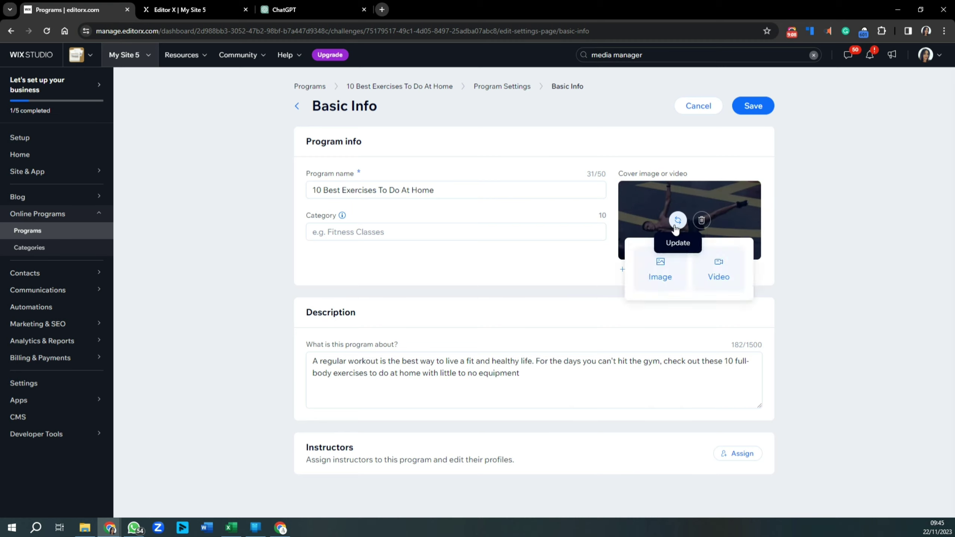
{"action": "left_click", "coordinate": [658, 280]}
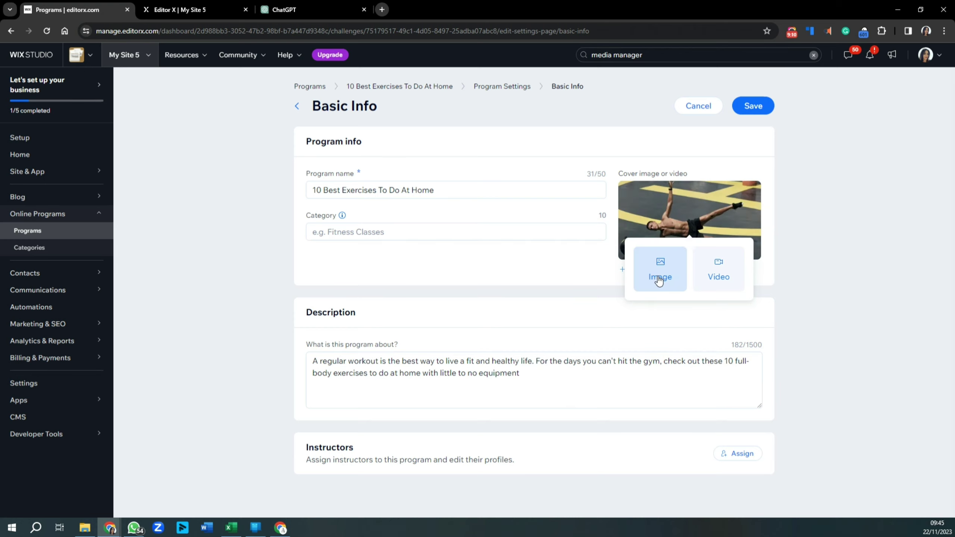
{"action": "left_click", "coordinate": [659, 280]}
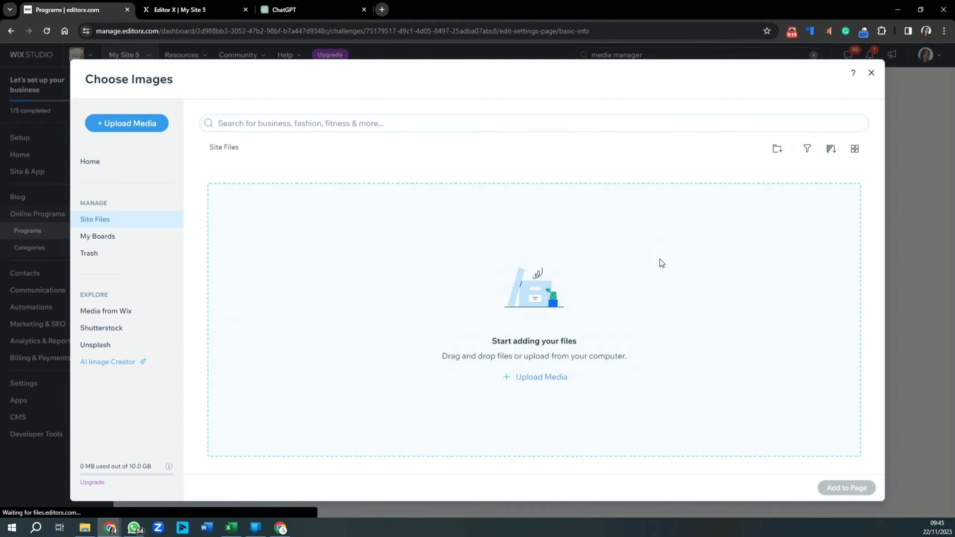
Examine the available media upload sources, including the My Wix Account folders, and leave without uploading anything
{"action": "left_click", "coordinate": [520, 379]}
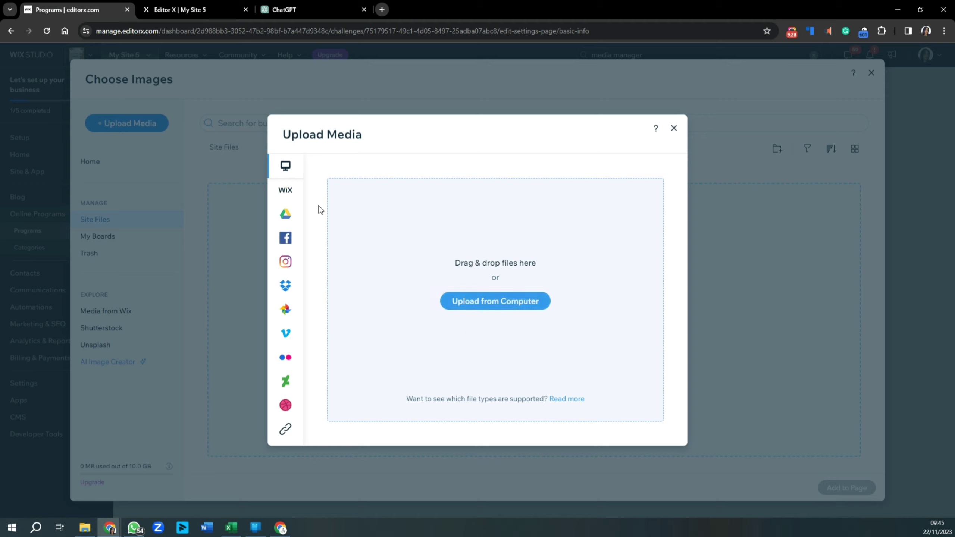
{"action": "mouse_move", "coordinate": [292, 201]}
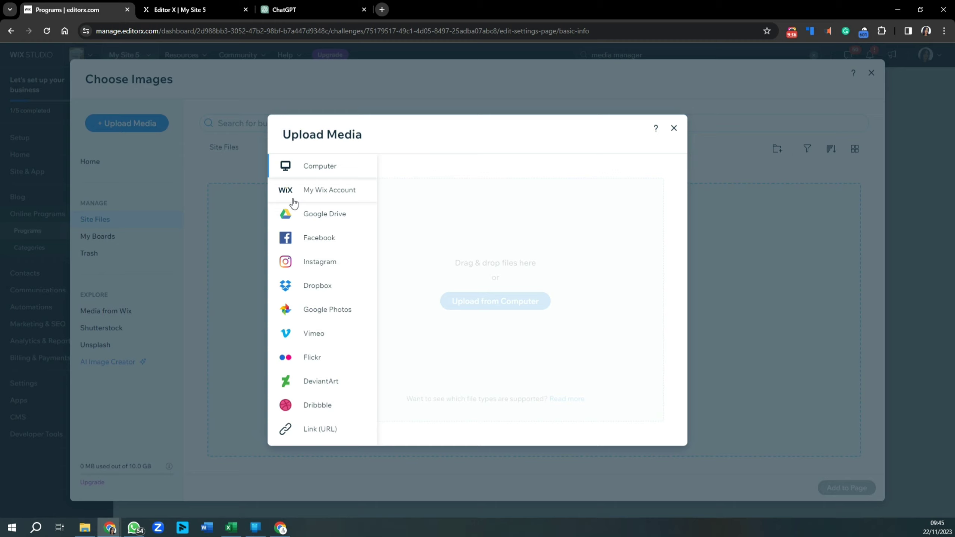
{"action": "left_click", "coordinate": [289, 195]}
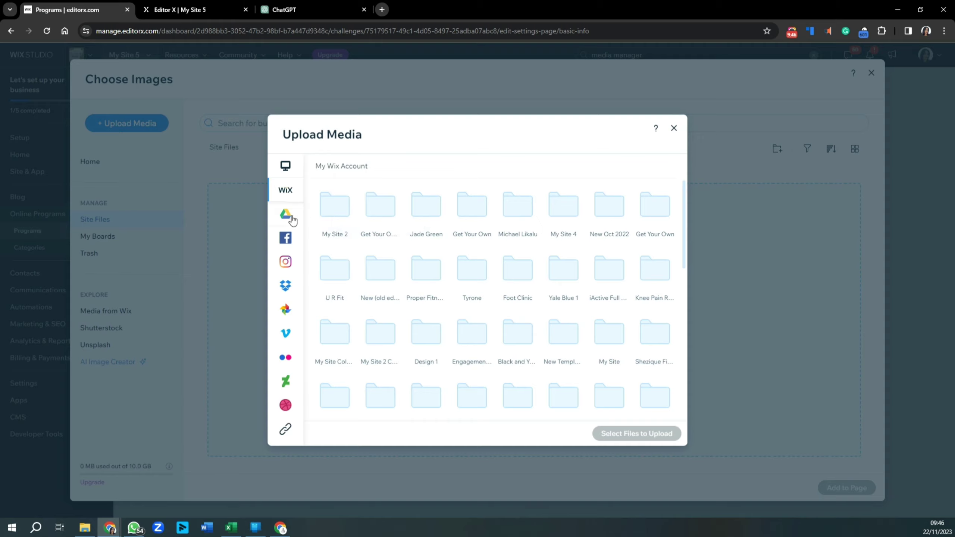
{"action": "mouse_move", "coordinate": [288, 223]}
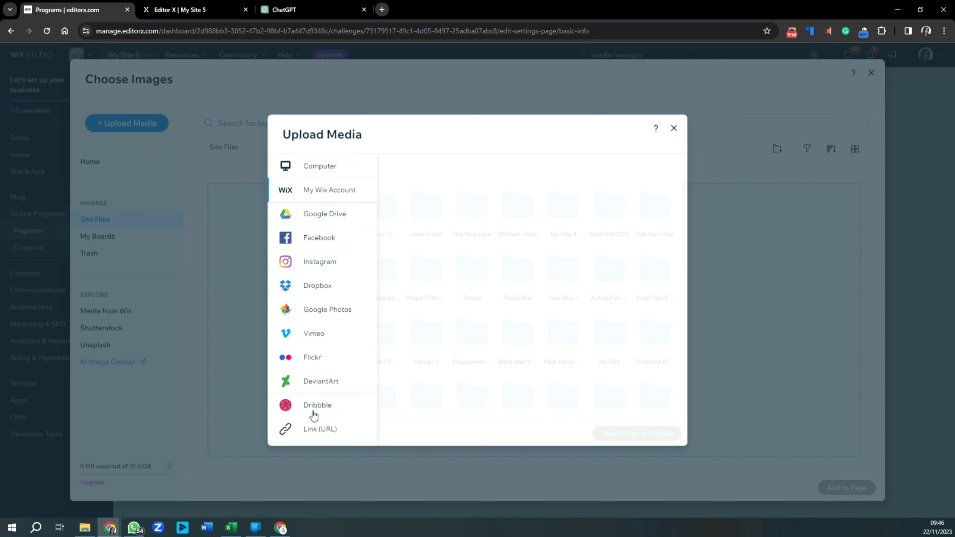
{"action": "left_click", "coordinate": [302, 170]}
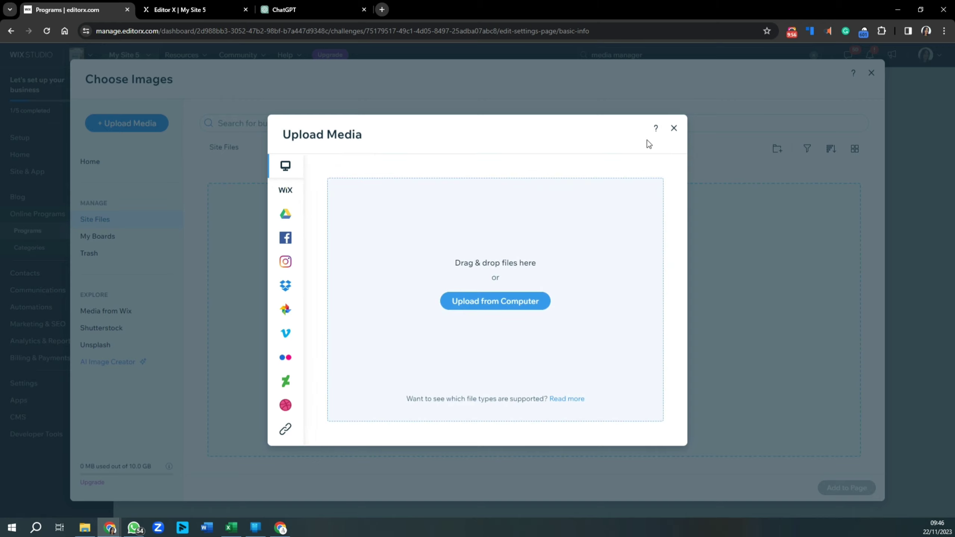
{"action": "left_click", "coordinate": [674, 129]}
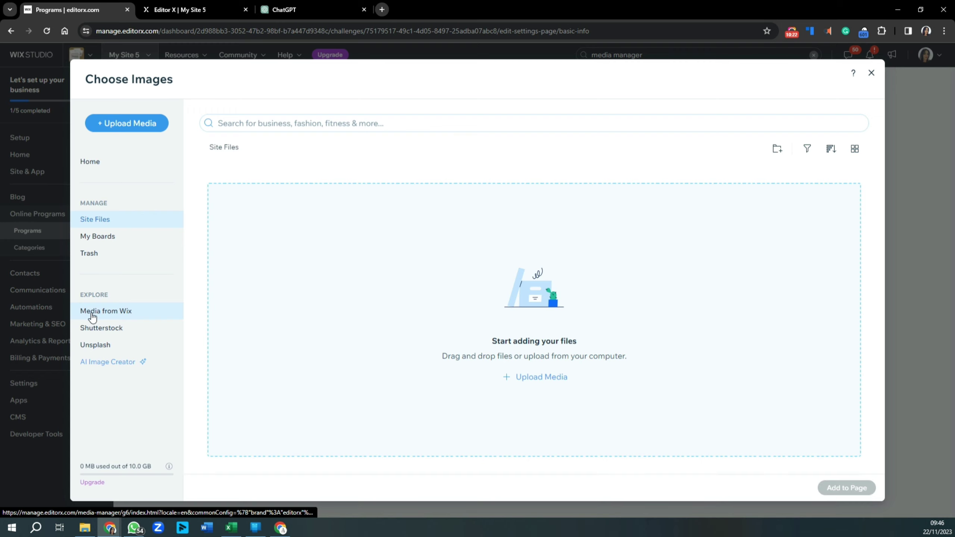
Search the Media from Wix image collection for "fitness"
{"action": "left_click", "coordinate": [102, 304]}
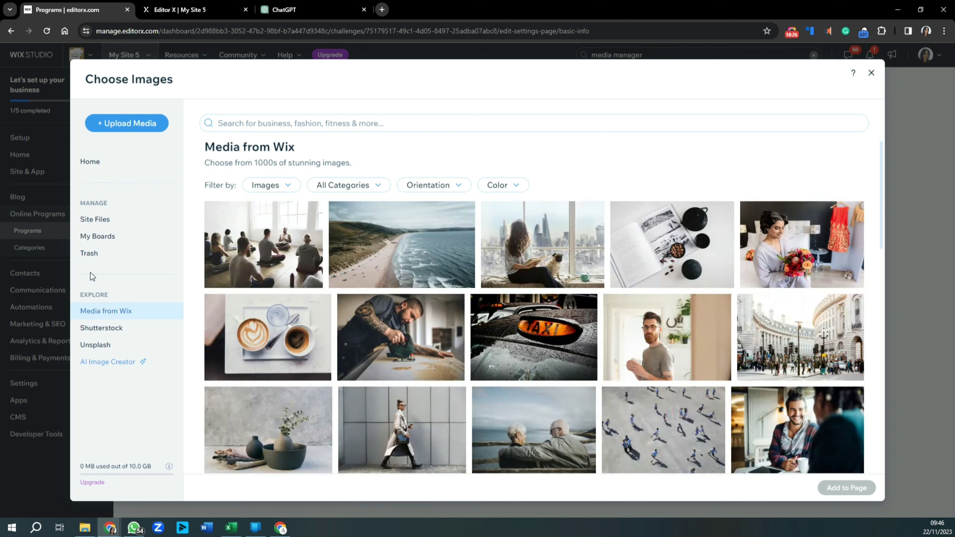
{"action": "left_click", "coordinate": [407, 125]}
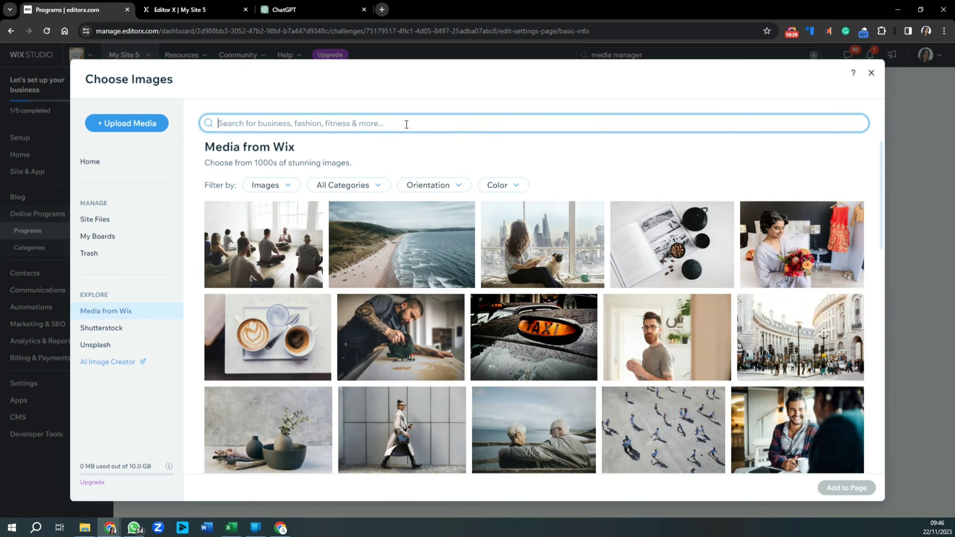
{"action": "type", "text": "fitenss"}
{"action": "key", "text": "BackSpace"}
{"action": "key", "text": "BackSpace"}
{"action": "key", "text": "BackSpace"}
{"action": "key", "text": "BackSpace"}
{"action": "key", "text": "BackSpace"}
{"action": "type", "text": "tness"}
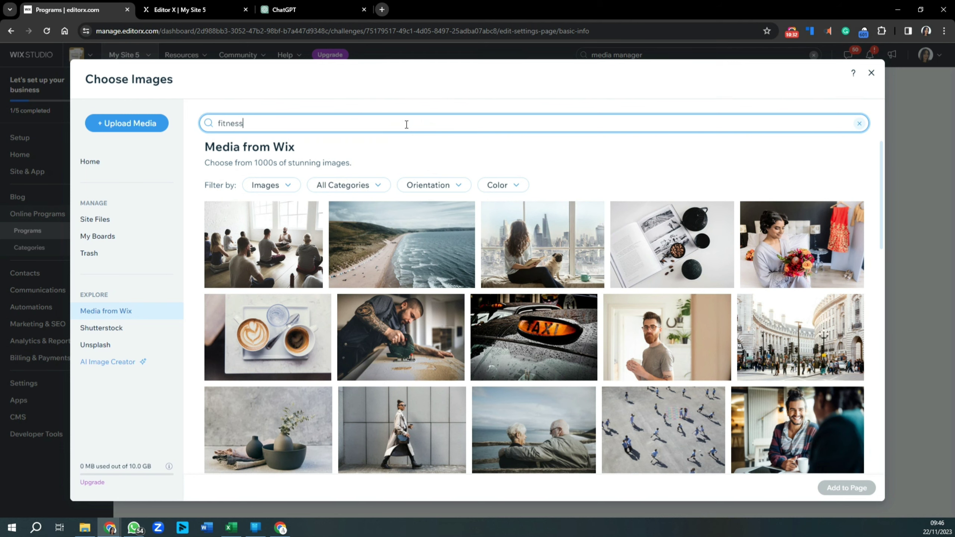
{"action": "key", "text": "Return"}
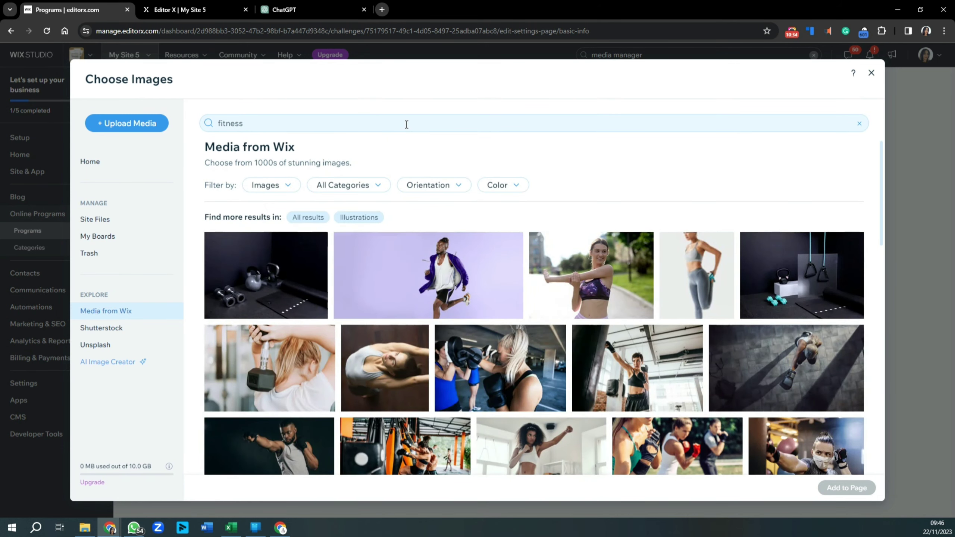
Choose the Training at Home image from the results and add it as the program's cover image
{"action": "scroll", "coordinate": [489, 244], "scroll_direction": "down", "scroll_amount": 8}
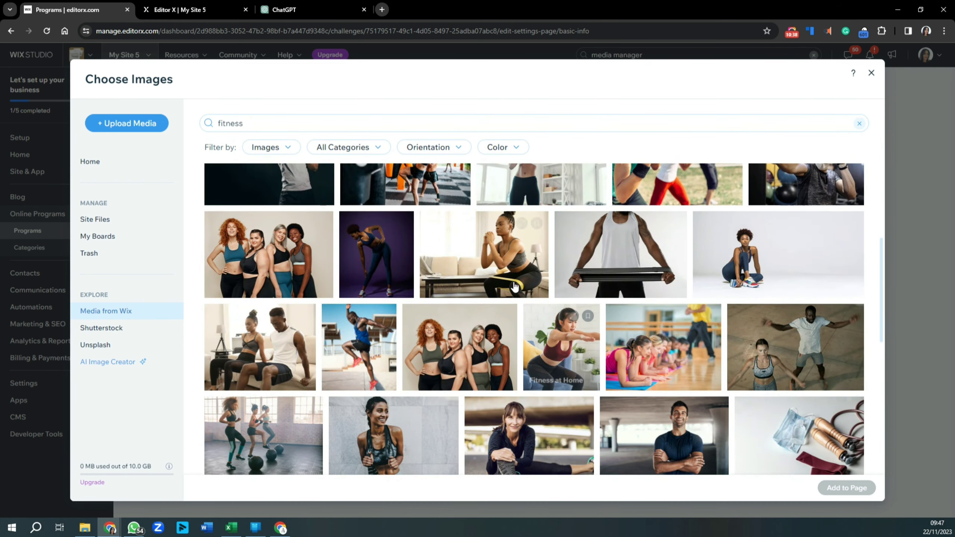
{"action": "scroll", "coordinate": [522, 275], "scroll_direction": "up", "scroll_amount": 4}
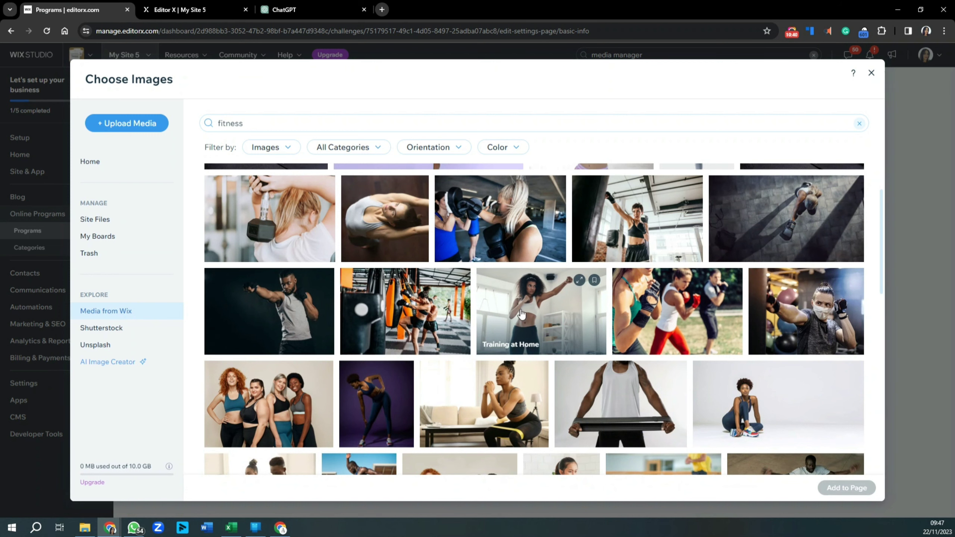
{"action": "left_click", "coordinate": [540, 342]}
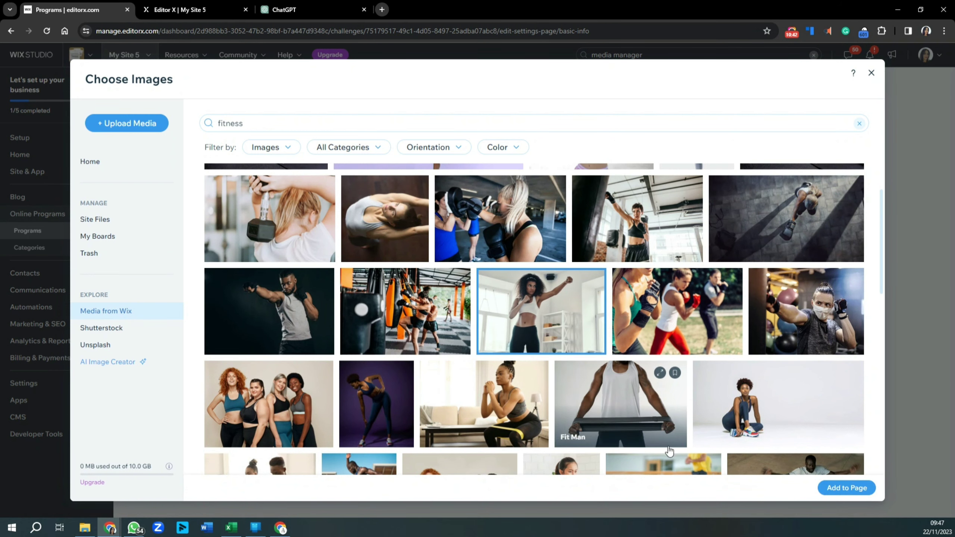
{"action": "left_click", "coordinate": [842, 492]}
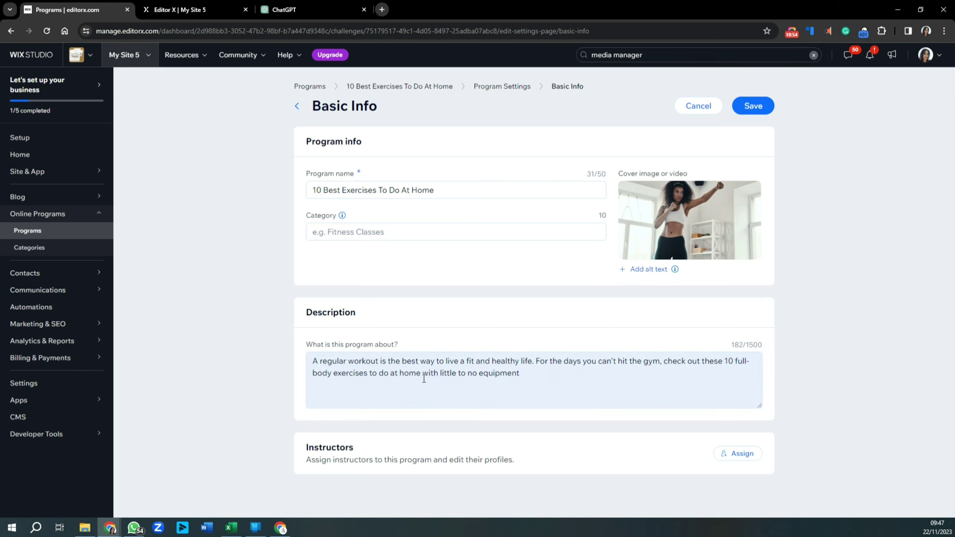
Ask ChatGPT to "make this a compelling program description for home workouts geared towards busy people who don't have time to visit a gym:" plus the existing description
{"action": "left_click_drag", "start_coordinate": [544, 376], "coordinate": [318, 346]}
{"action": "key", "text": "ctrl+c"}
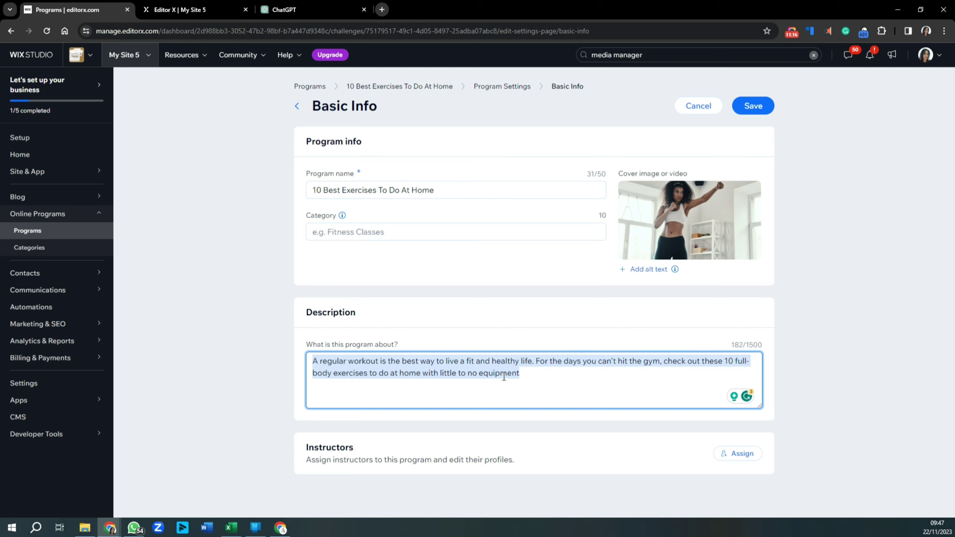
{"action": "left_click", "coordinate": [302, 10]}
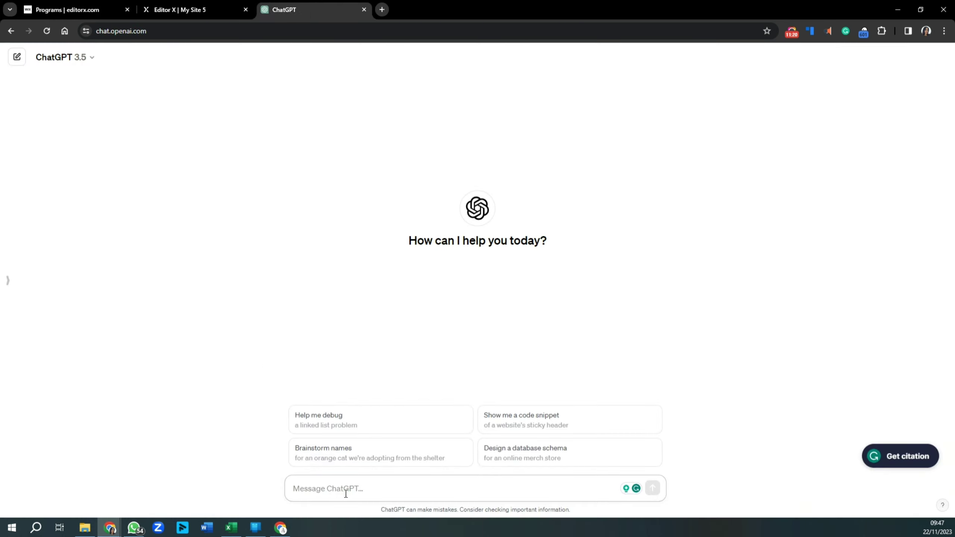
{"action": "type", "text": "make"}
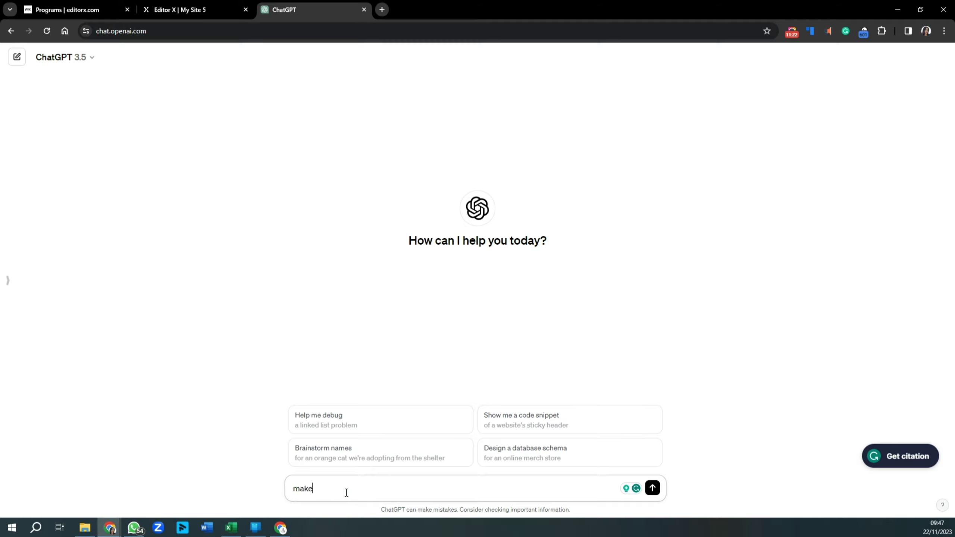
{"action": "type", "text": " this a compelling program descrip"}
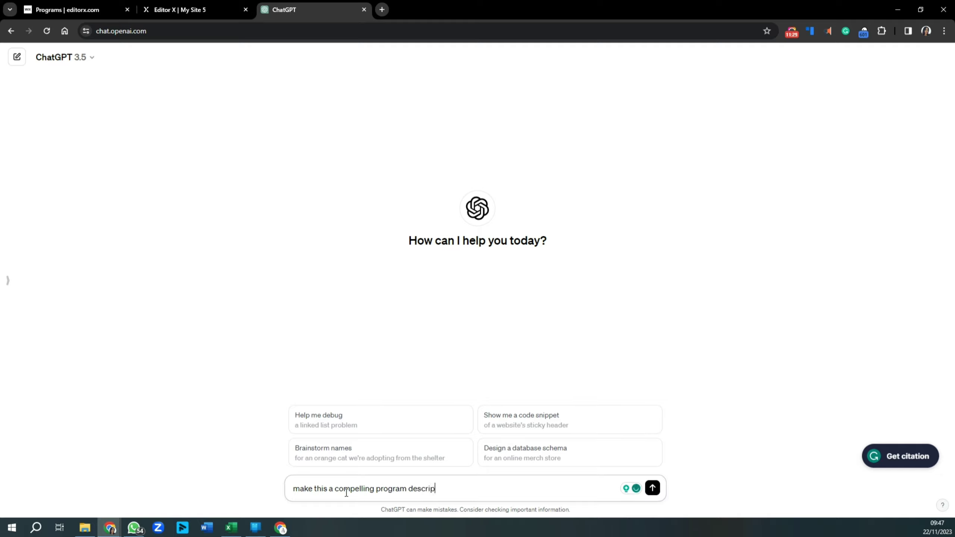
{"action": "key", "text": "BackSpace"}
{"action": "type", "text": "ption"}
{"action": "type", "text": "for home workouts geared towards busy pe"}
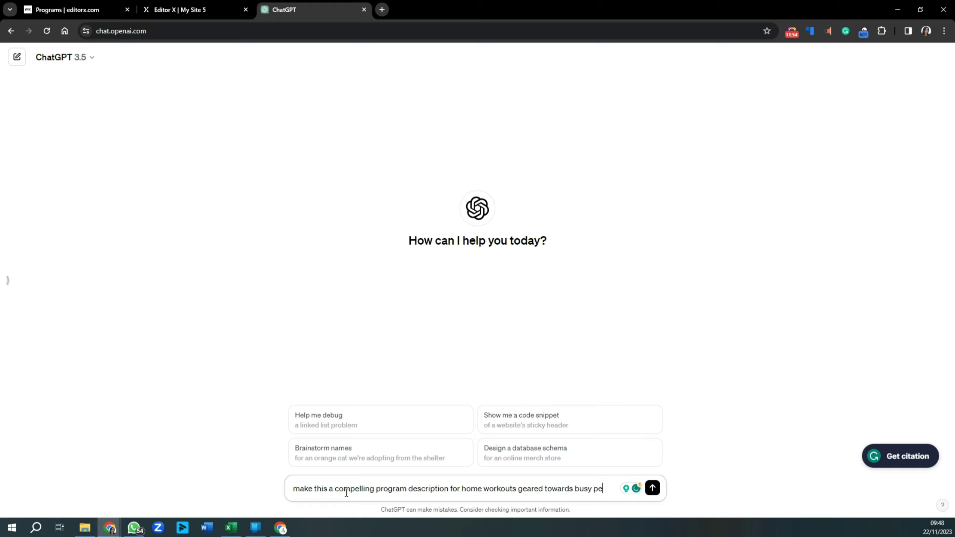
{"action": "type", "text": "ople who don't have"}
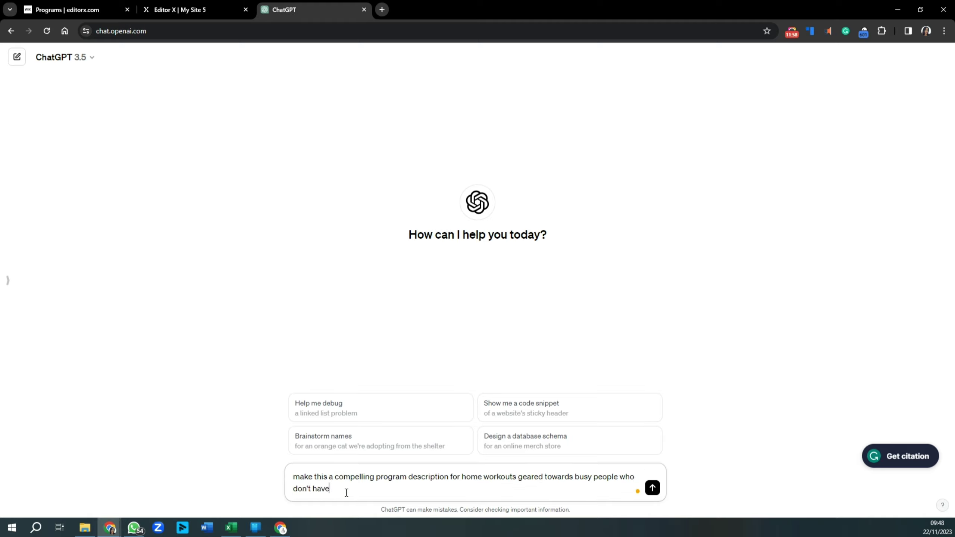
{"action": "type", "text": " time to visit a gym:"}
{"action": "key", "text": "ctrl+v"}
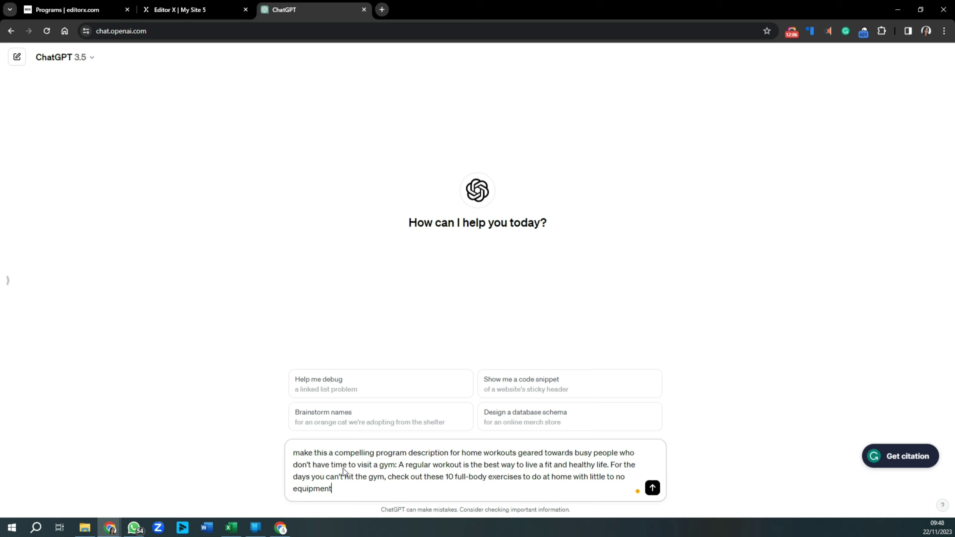
{"action": "key", "text": "Return"}
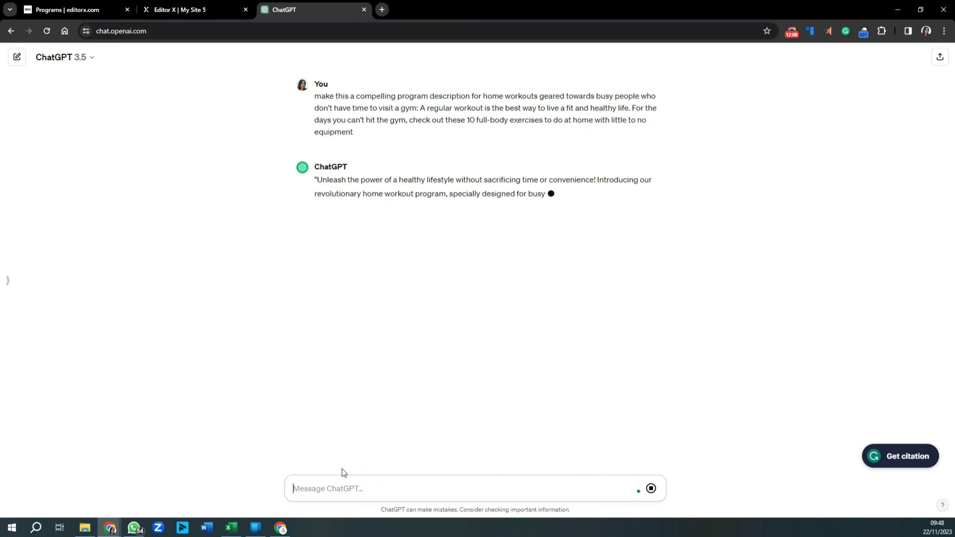
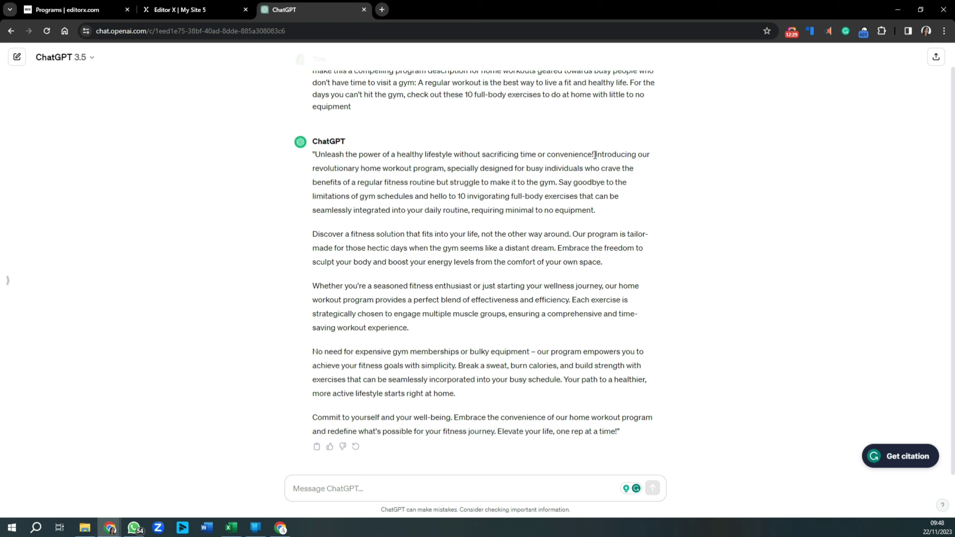
Replace the program description in the dashboard with ChatGPT's text, from "Introducing our revolutionary home workout program" through the end
{"action": "left_click_drag", "start_coordinate": [595, 155], "coordinate": [678, 443]}
{"action": "key", "text": "ctrl+c"}
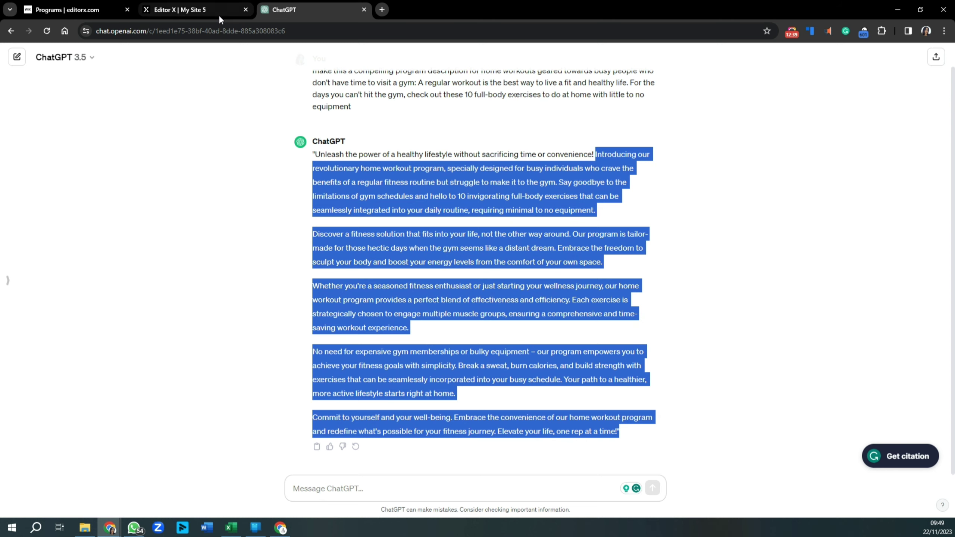
{"action": "left_click", "coordinate": [180, 10]}
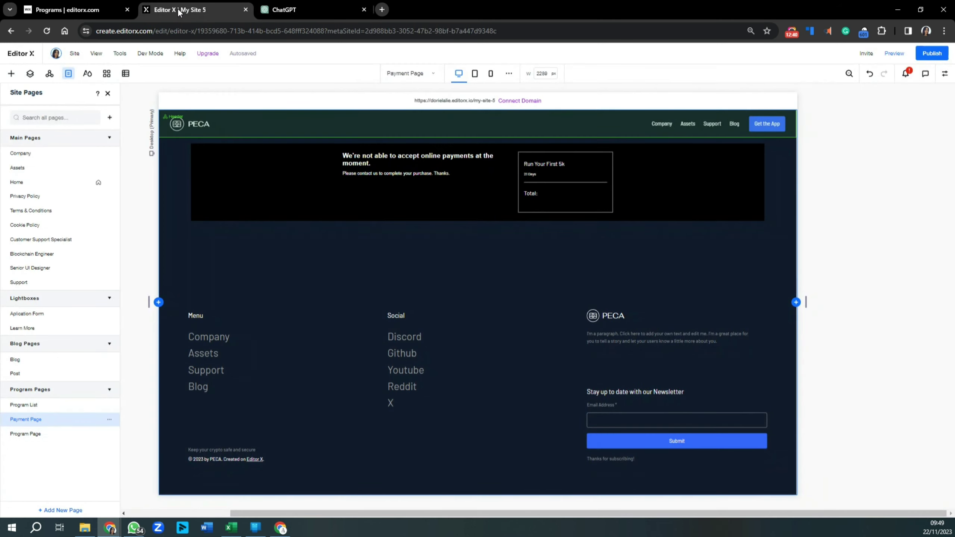
{"action": "left_click", "coordinate": [115, 13]}
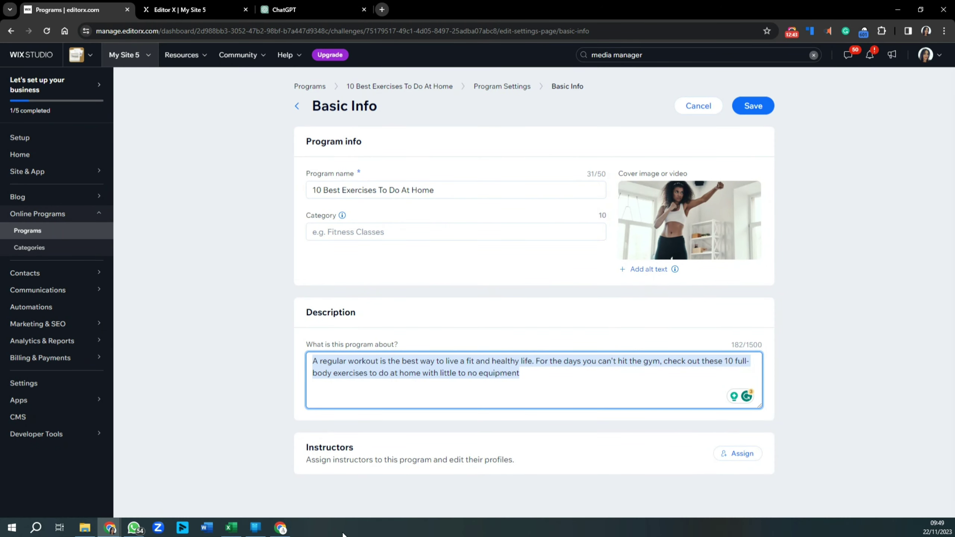
{"action": "key", "text": "ctrl+v"}
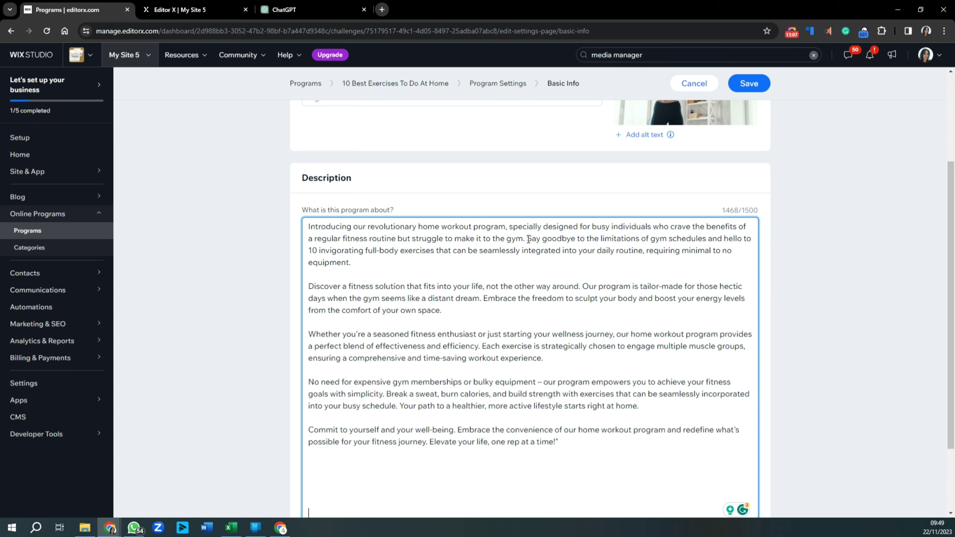
Cut the goodbye to gym schedules from the description's second sentence so it starts "Say hello to 10 invigorating full-body exercises"
{"action": "left_click_drag", "start_coordinate": [528, 239], "coordinate": [728, 240]}
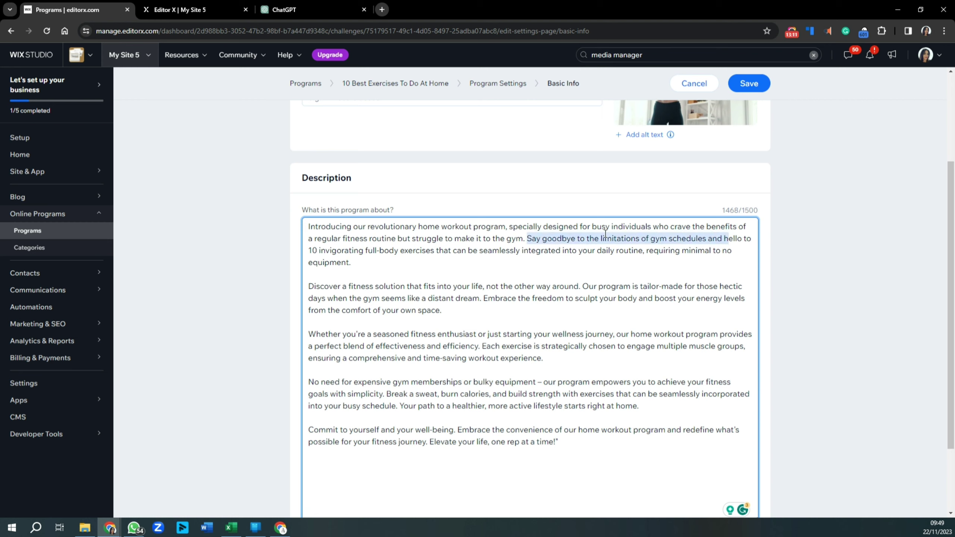
{"action": "type", "text": "H"}
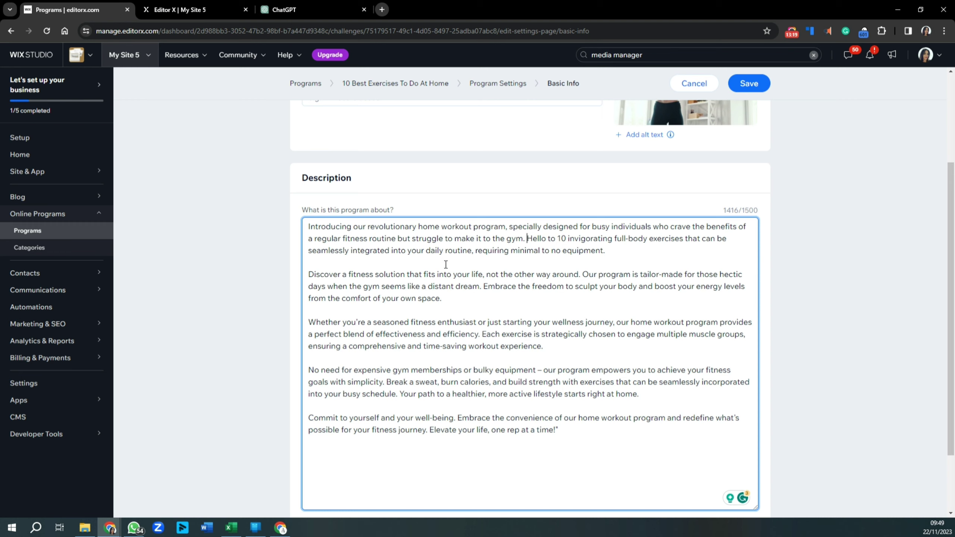
{"action": "type", "text": "Say h"}
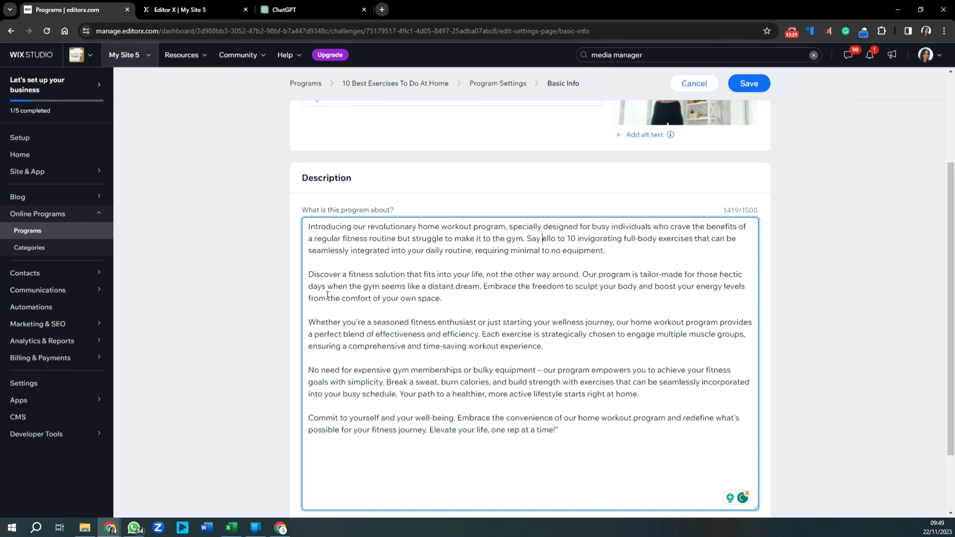
{"action": "key", "text": "Delete"}
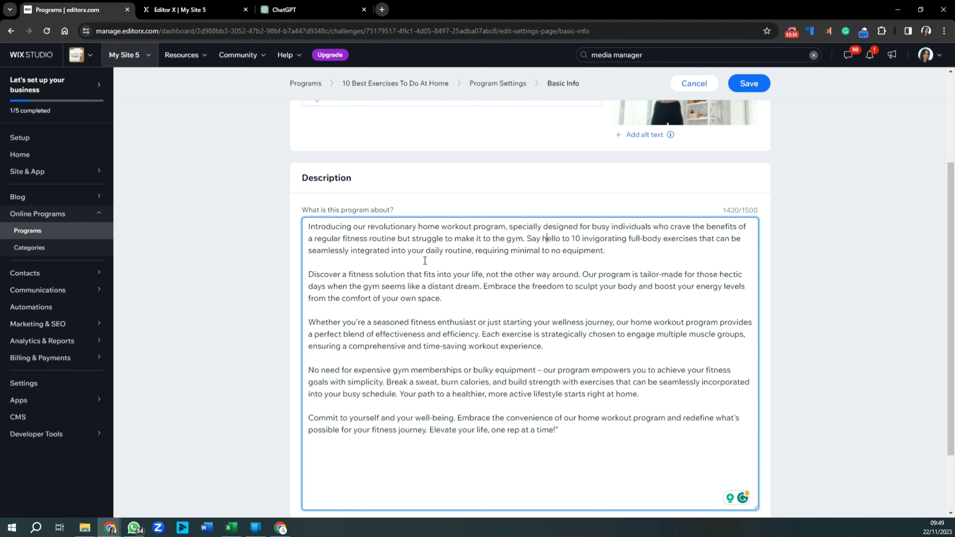
Remove "seamlessly" from the description's first paragraph and the closing "Elevate your life, one rep at a time!", ending the text with "fitness journey!"
{"action": "double_click", "coordinate": [320, 252]}
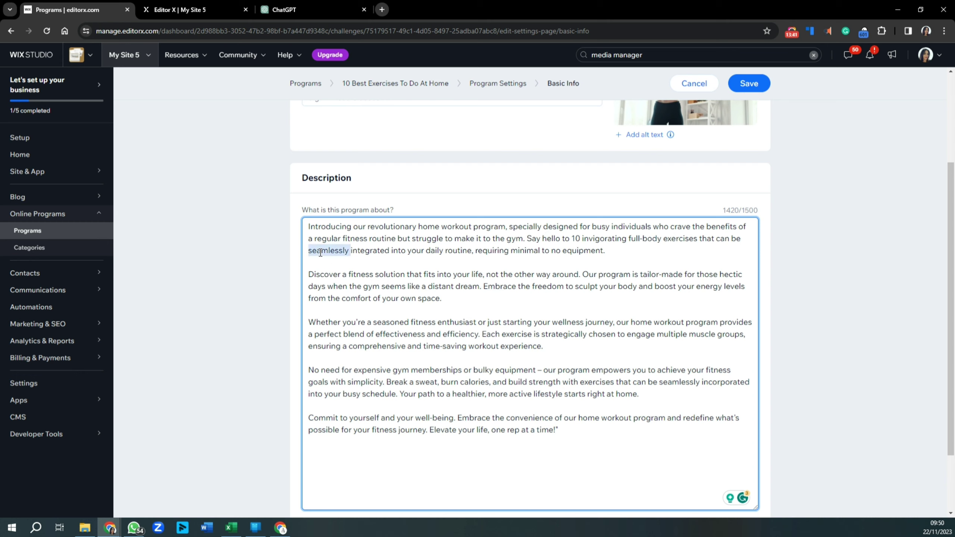
{"action": "key", "text": "BackSpace"}
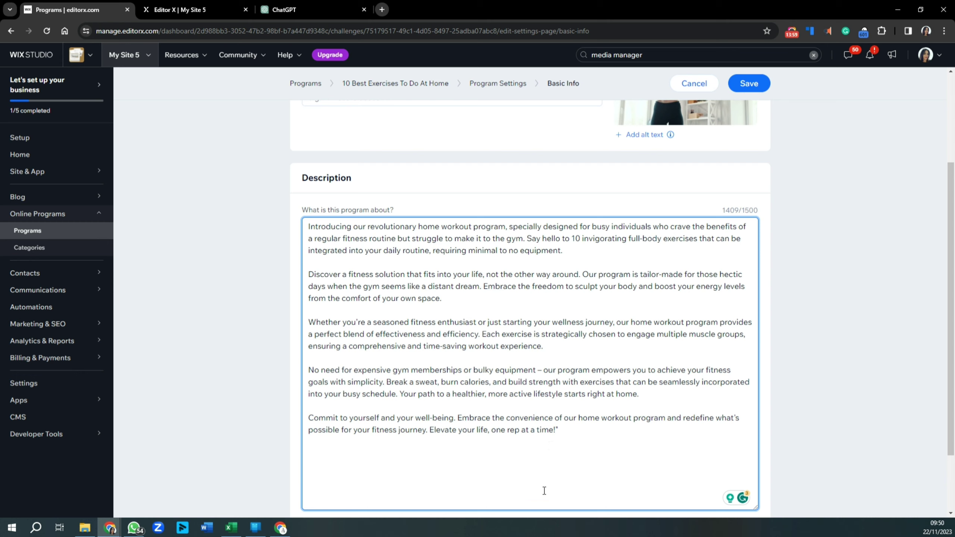
{"action": "key", "text": "BackSpace"}
{"action": "left_click", "coordinate": [429, 431]}
{"action": "left_click_drag", "start_coordinate": [428, 431], "coordinate": [587, 429]}
{"action": "key", "text": "BackSpace"}
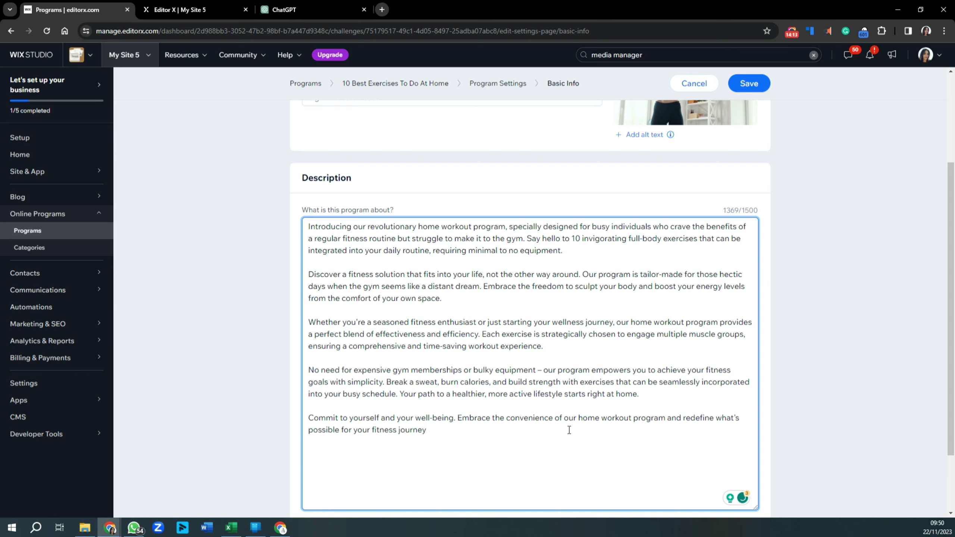
{"action": "type", "text": "!"}
{"action": "scroll", "coordinate": [565, 209], "scroll_direction": "down", "scroll_amount": 1}
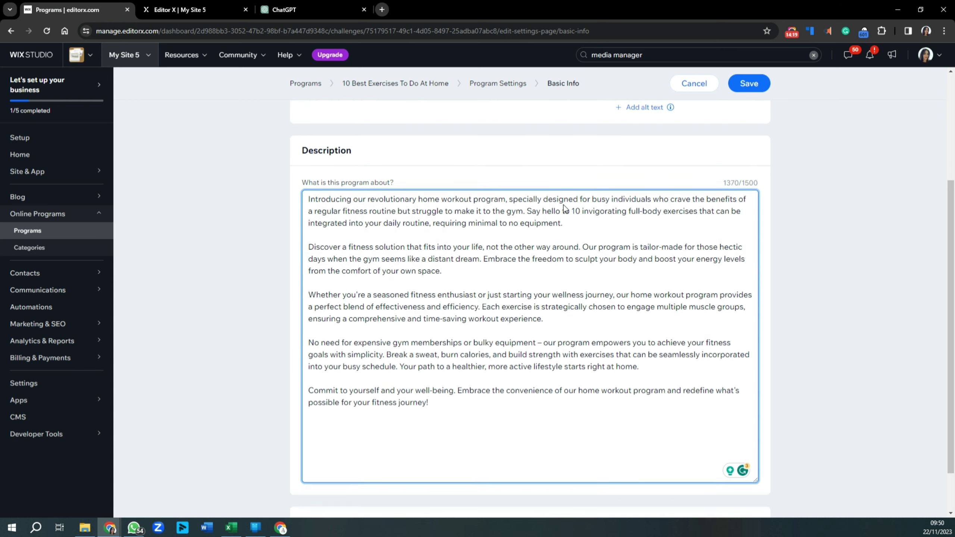
Assign the site owner as the program's instructor and save the basic info
{"action": "scroll", "coordinate": [566, 208], "scroll_direction": "down", "scroll_amount": 2}
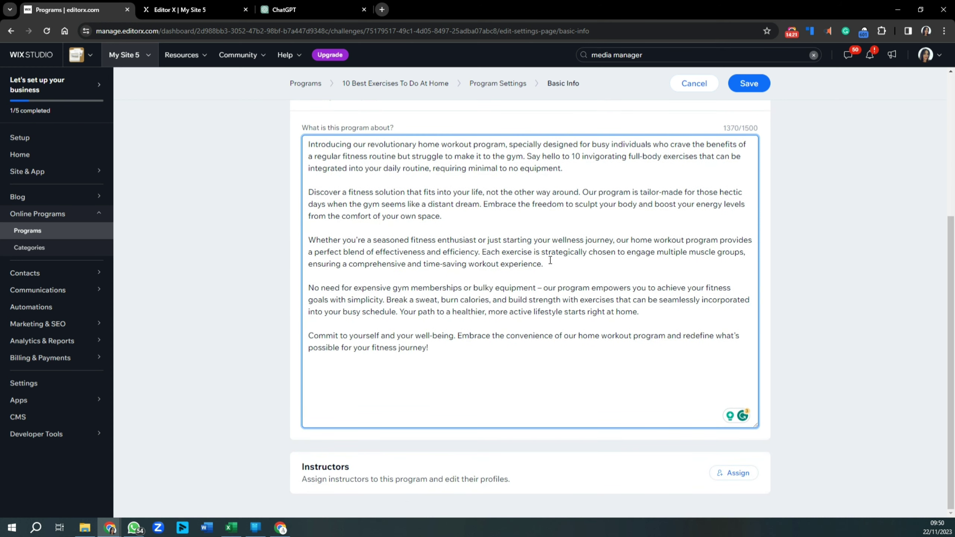
{"action": "left_click", "coordinate": [728, 475]}
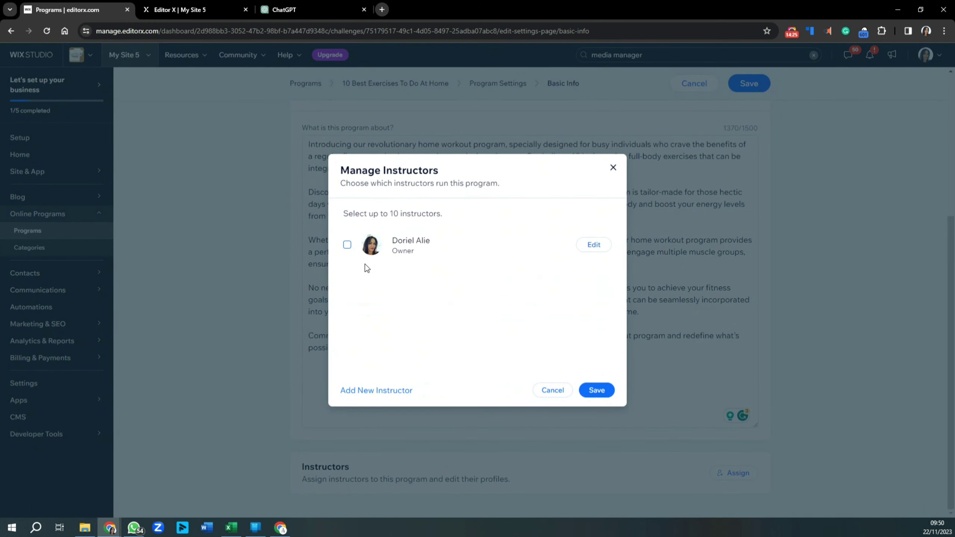
{"action": "left_click", "coordinate": [347, 245]}
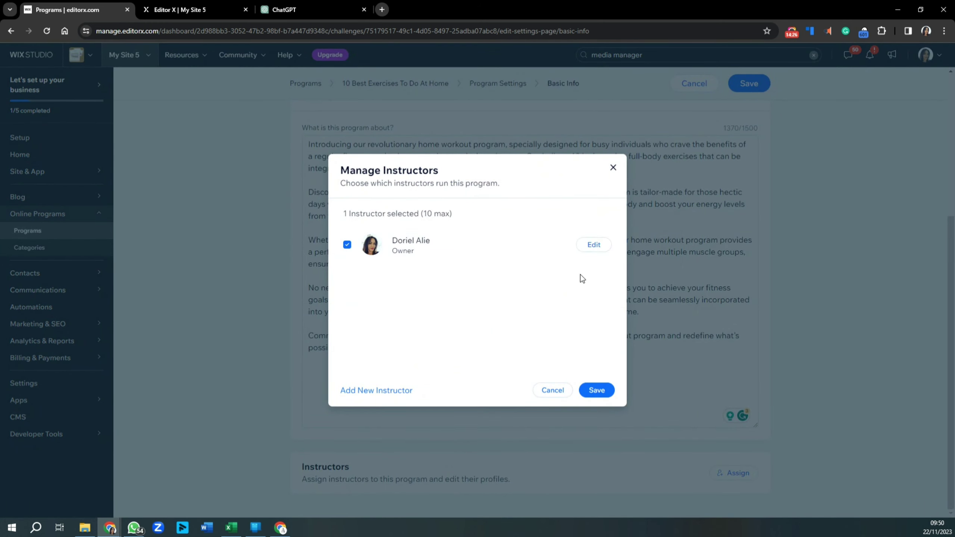
{"action": "left_click", "coordinate": [599, 390]}
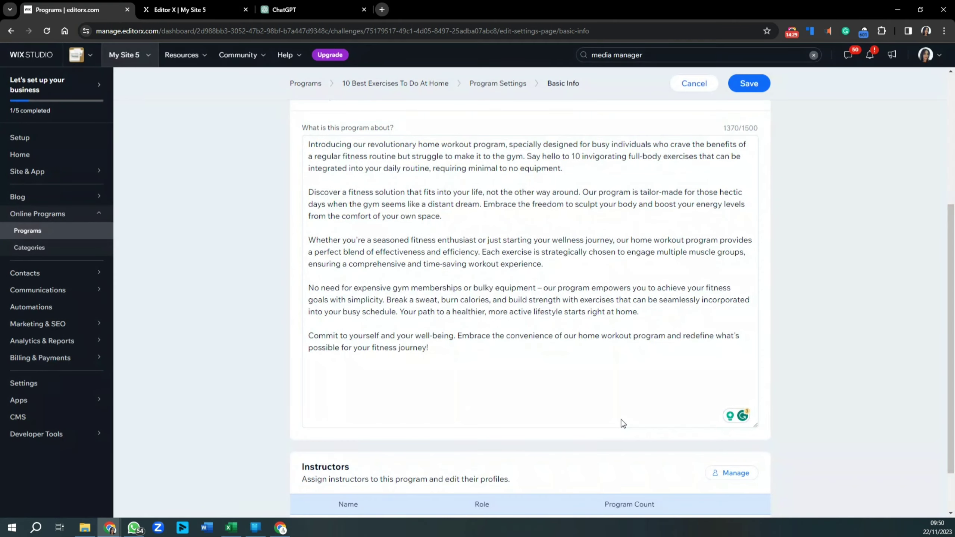
{"action": "scroll", "coordinate": [602, 390], "scroll_direction": "down", "scroll_amount": 2}
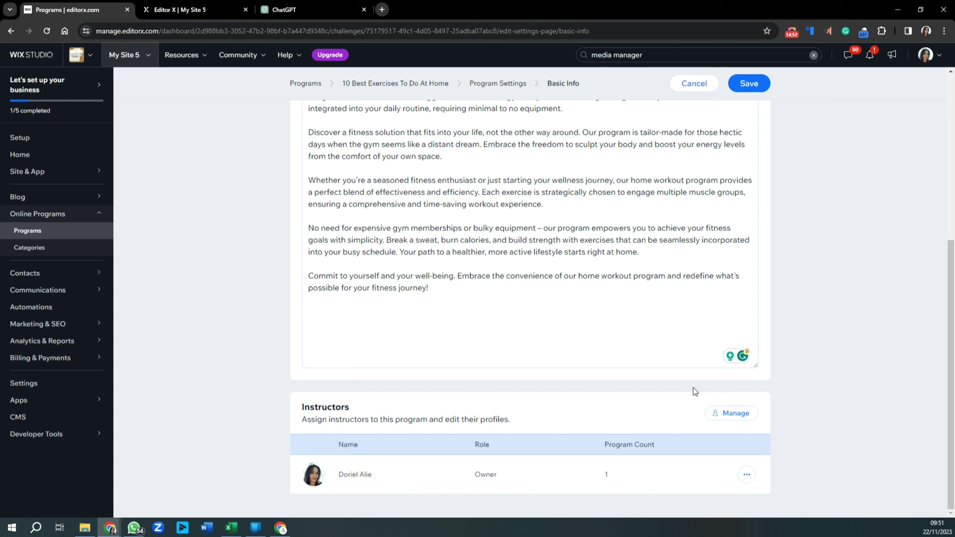
{"action": "left_click", "coordinate": [723, 412]}
{"action": "scroll", "coordinate": [523, 436], "scroll_direction": "up", "scroll_amount": 6}
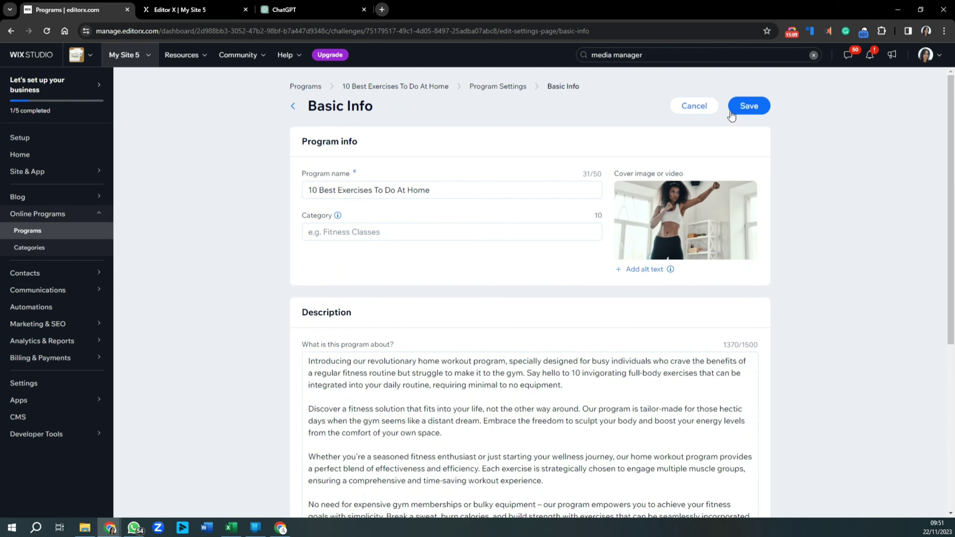
{"action": "left_click", "coordinate": [756, 107]}
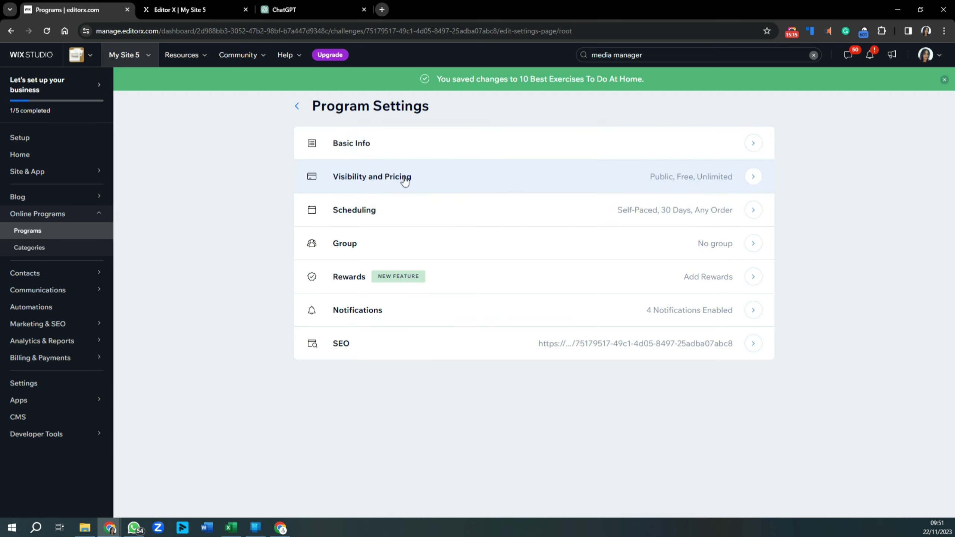
Open the program's visibility and pricing settings, inspect the Limited participants option and return it to Unlimited
{"action": "left_click", "coordinate": [754, 177]}
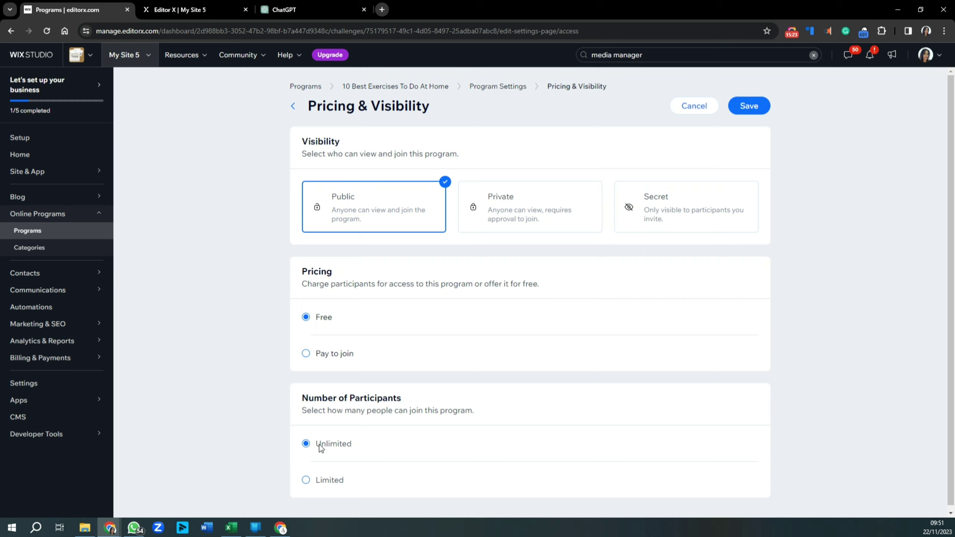
{"action": "left_click", "coordinate": [330, 482]}
{"action": "scroll", "coordinate": [270, 457], "scroll_direction": "down", "scroll_amount": 1}
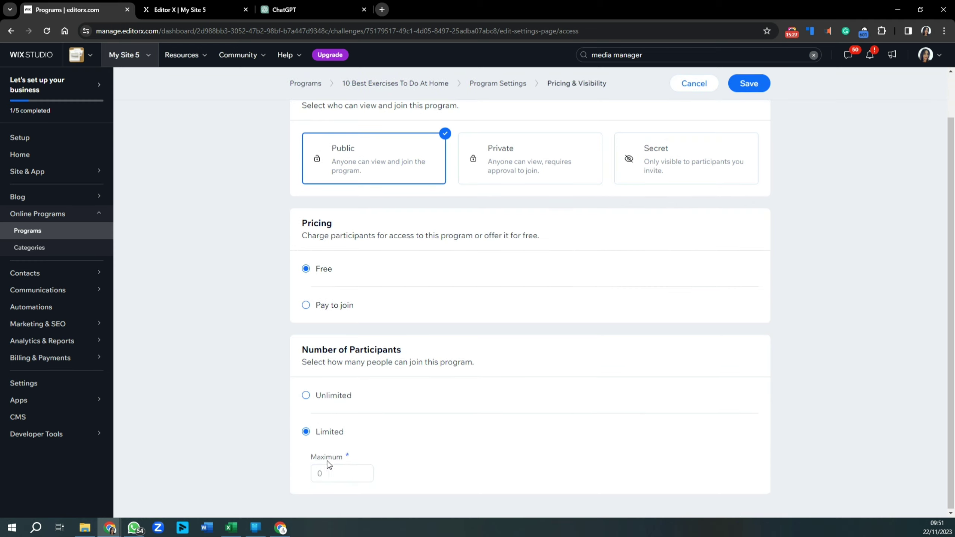
{"action": "left_click", "coordinate": [313, 398]}
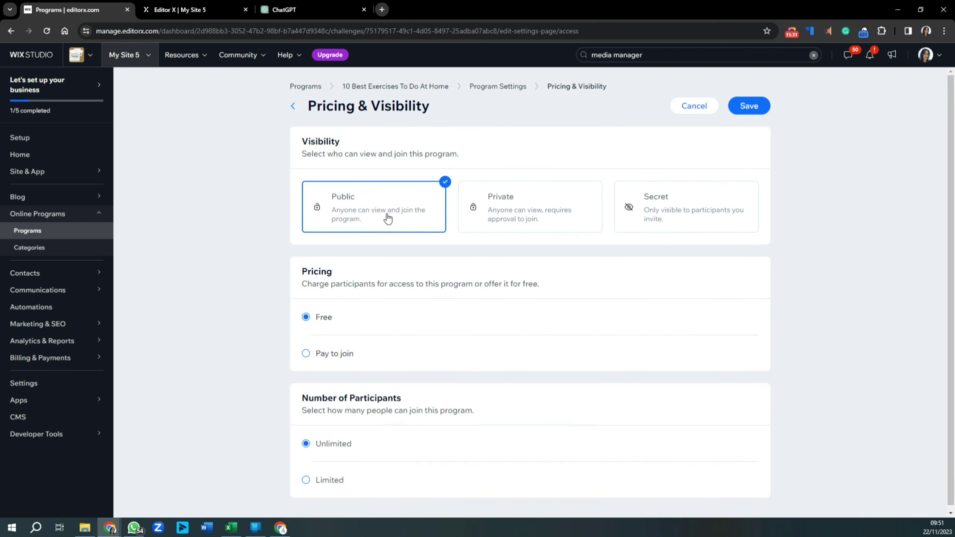
Try the Pay to join pricing with its one-time payment and pricing plan options, and set the program back to Free
{"action": "left_click", "coordinate": [307, 354]}
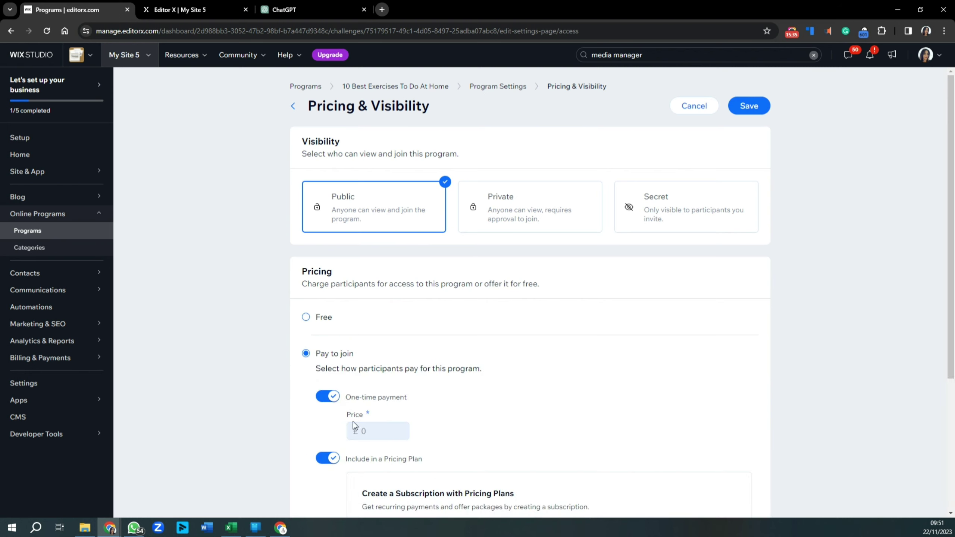
{"action": "scroll", "coordinate": [357, 427], "scroll_direction": "down", "scroll_amount": 4}
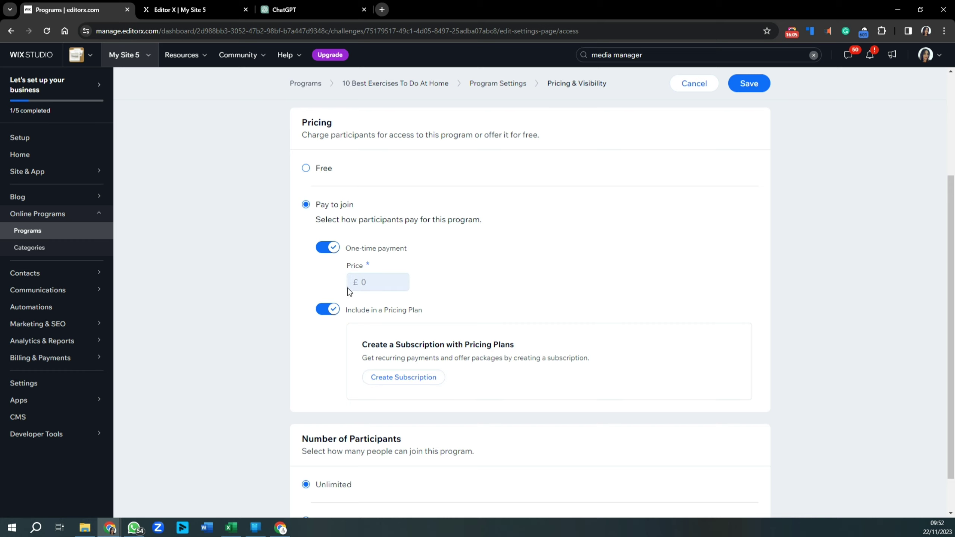
{"action": "scroll", "coordinate": [324, 256], "scroll_direction": "up", "scroll_amount": 3}
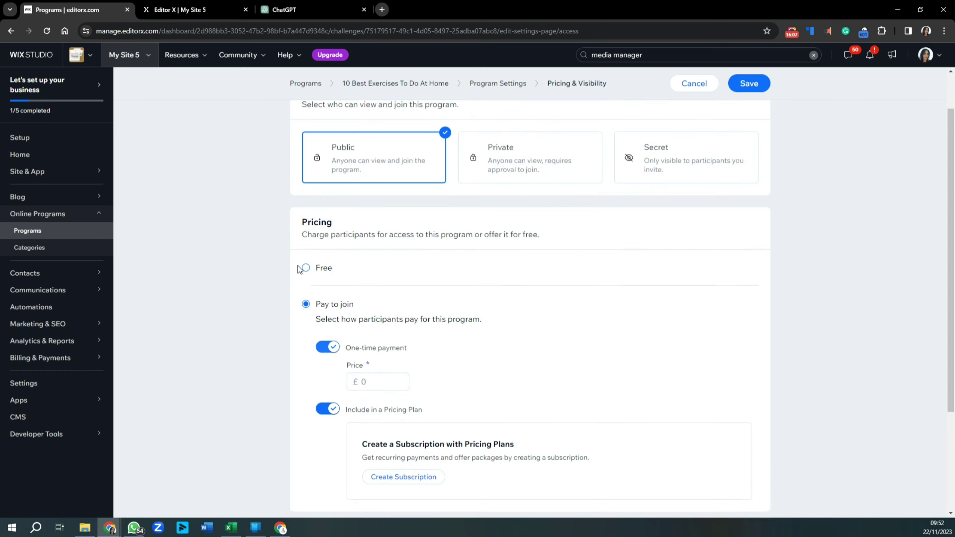
{"action": "left_click", "coordinate": [306, 269]}
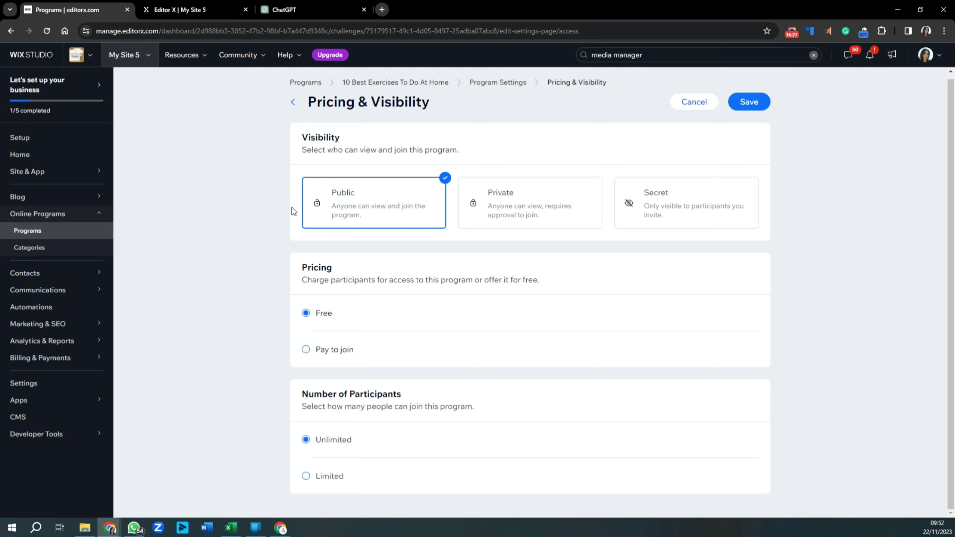
Try the Private and Secret visibility options, set the program back to Public and save the visibility and pricing settings
{"action": "left_click", "coordinate": [575, 227]}
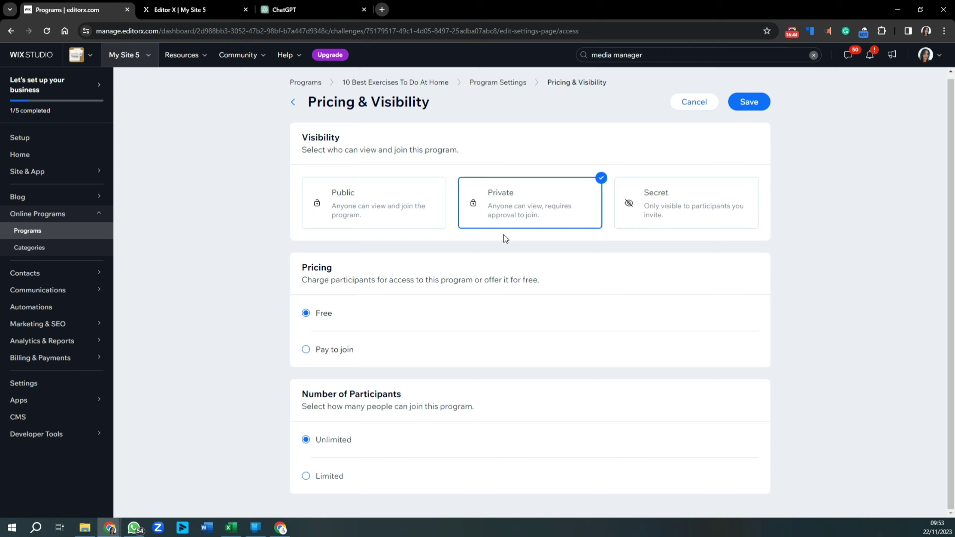
{"action": "left_click", "coordinate": [698, 220]}
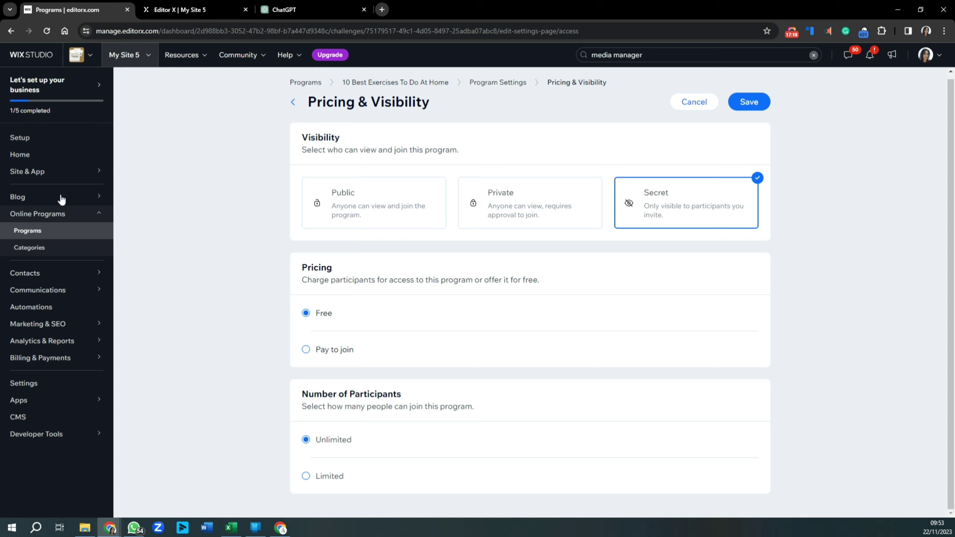
{"action": "left_click", "coordinate": [344, 215]}
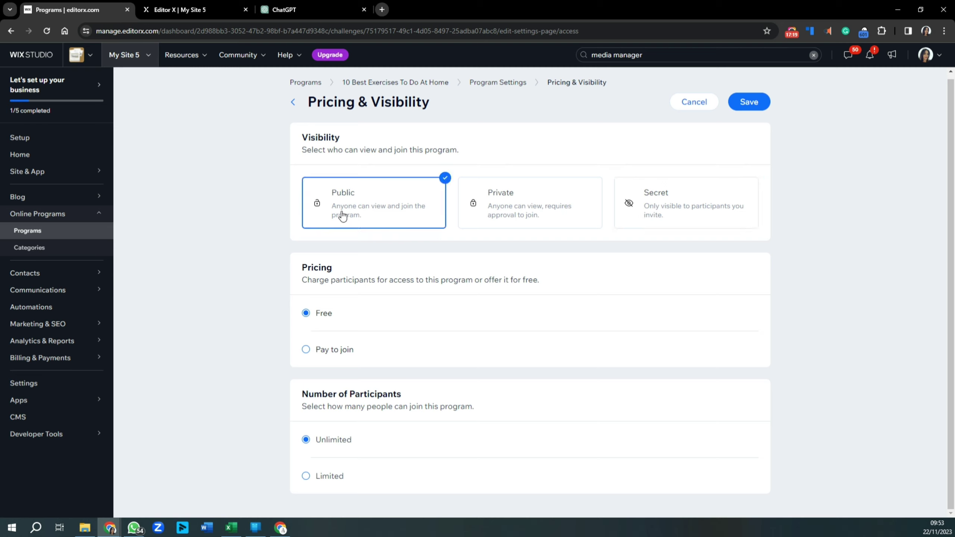
{"action": "left_click", "coordinate": [747, 105]}
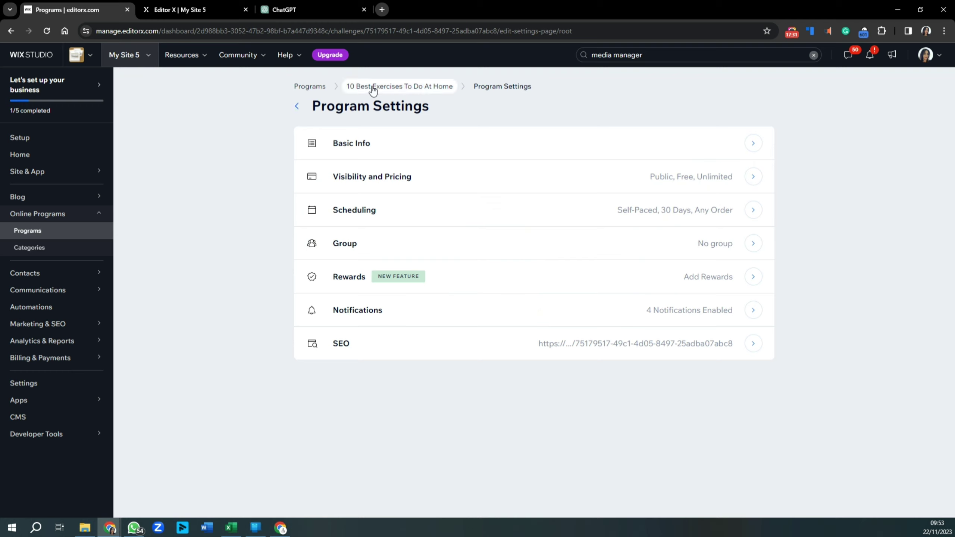
Return to the program overview and look through its workout sections and their steps
{"action": "left_click", "coordinate": [299, 109]}
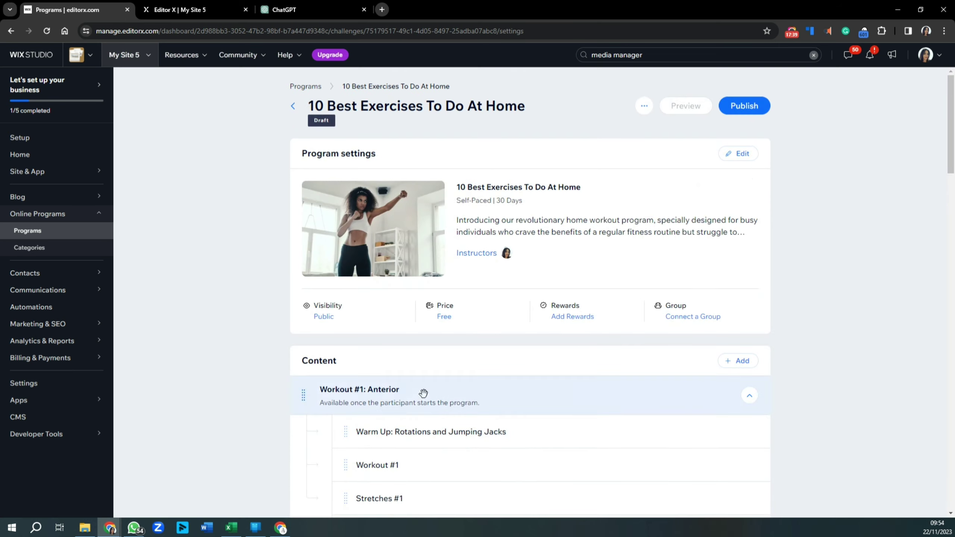
{"action": "scroll", "coordinate": [419, 394], "scroll_direction": "down", "scroll_amount": 4}
{"action": "scroll", "coordinate": [409, 377], "scroll_direction": "up", "scroll_amount": 4}
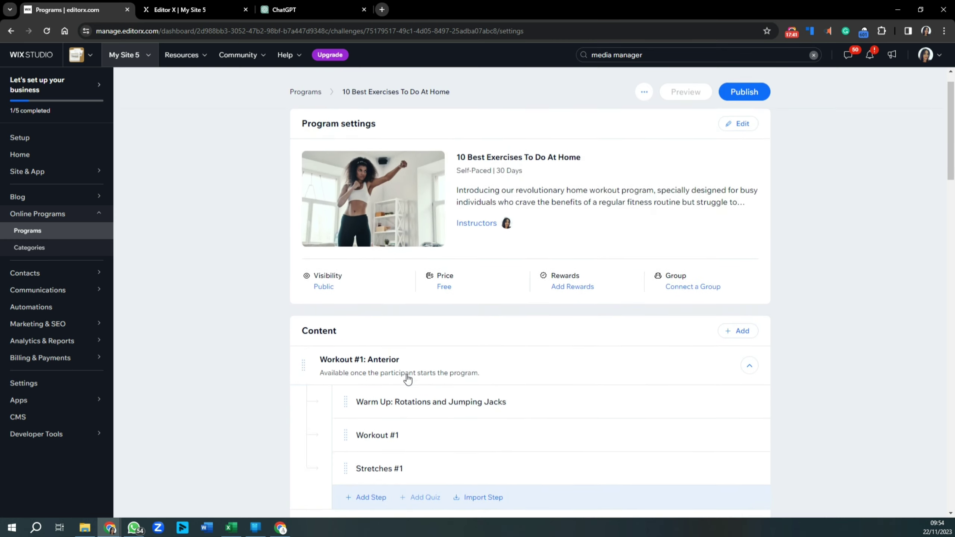
{"action": "scroll", "coordinate": [406, 375], "scroll_direction": "down", "scroll_amount": 3}
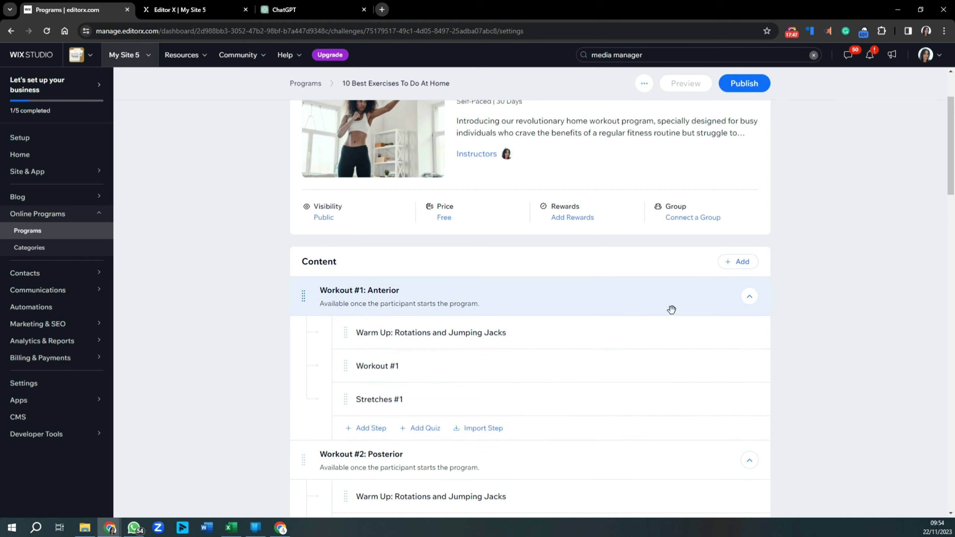
{"action": "scroll", "coordinate": [620, 391], "scroll_direction": "down", "scroll_amount": 4}
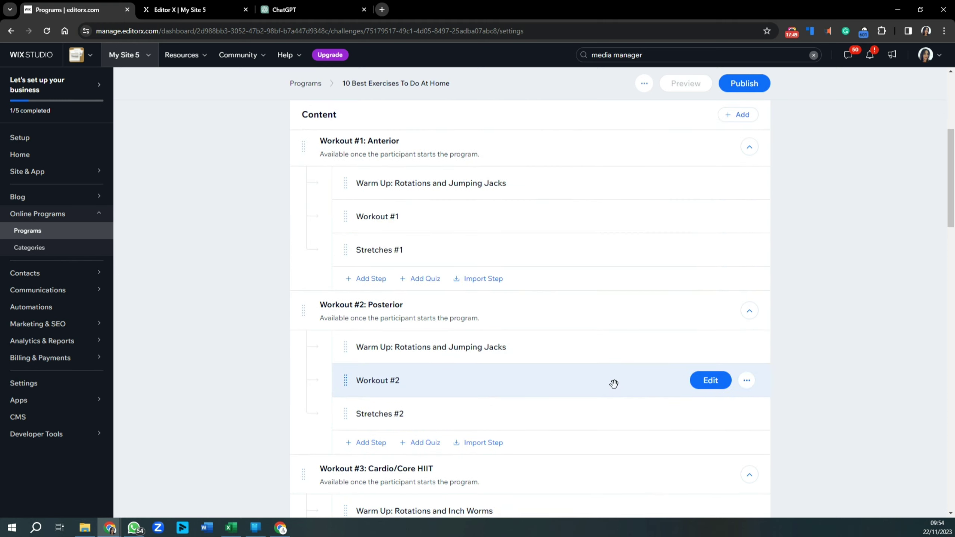
{"action": "scroll", "coordinate": [604, 376], "scroll_direction": "down", "scroll_amount": 3}
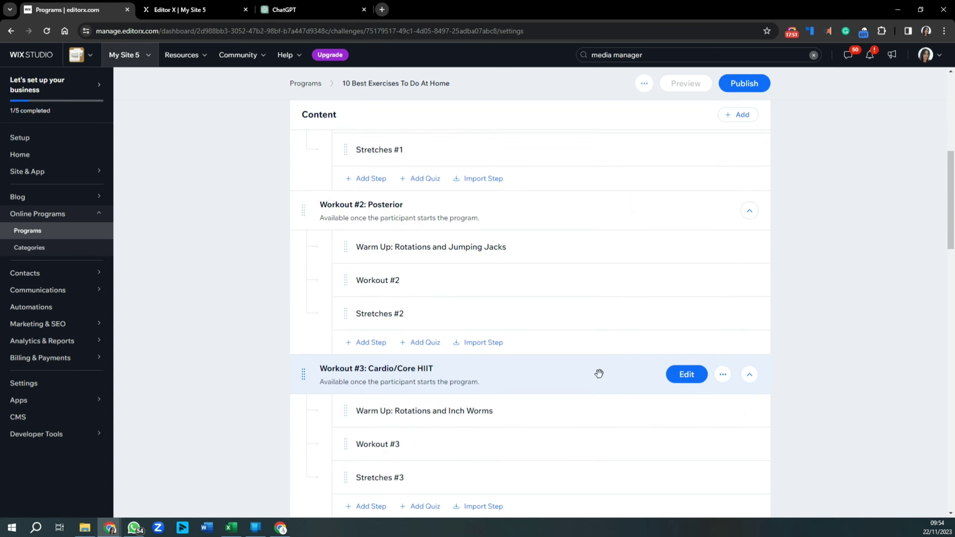
{"action": "scroll", "coordinate": [599, 374], "scroll_direction": "down", "scroll_amount": 3}
{"action": "scroll", "coordinate": [599, 377], "scroll_direction": "up", "scroll_amount": 10}
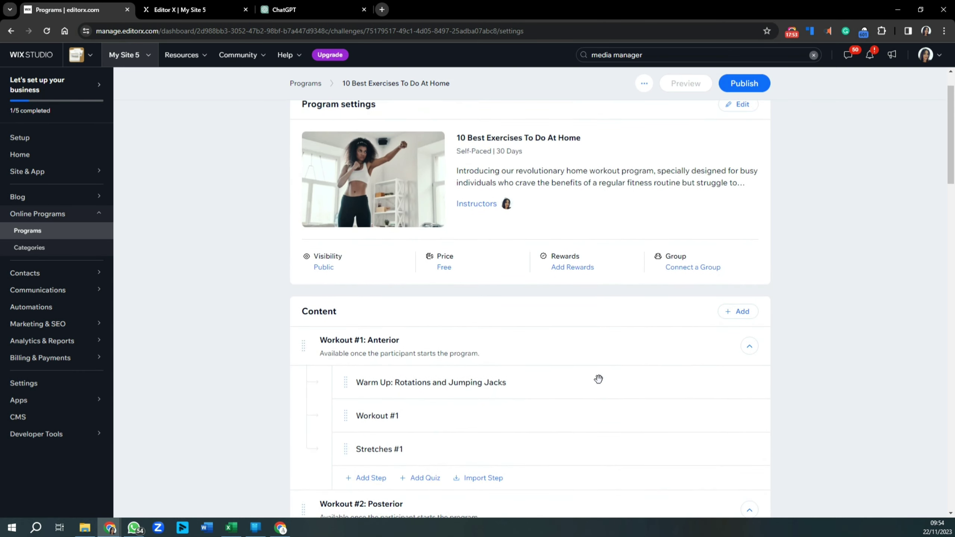
{"action": "scroll", "coordinate": [599, 379], "scroll_direction": "up", "scroll_amount": 2}
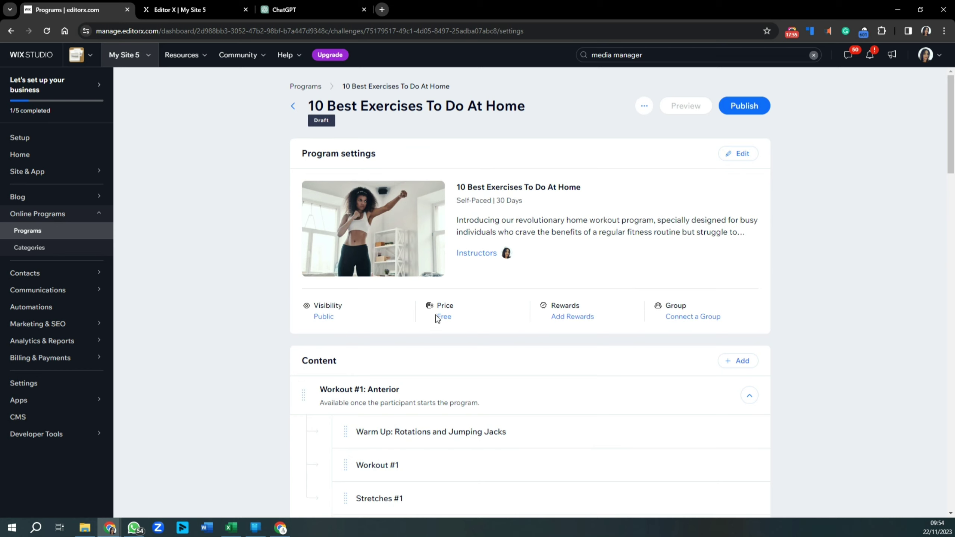
In the program's scheduling settings, set the step order to Fixed Order and enable hiding future steps
{"action": "left_click", "coordinate": [744, 154]}
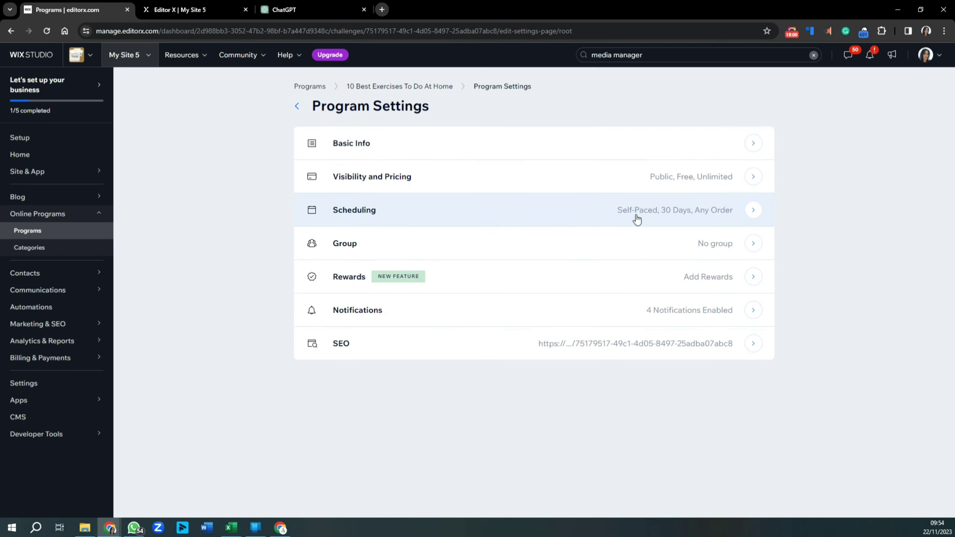
{"action": "left_click", "coordinate": [753, 212]}
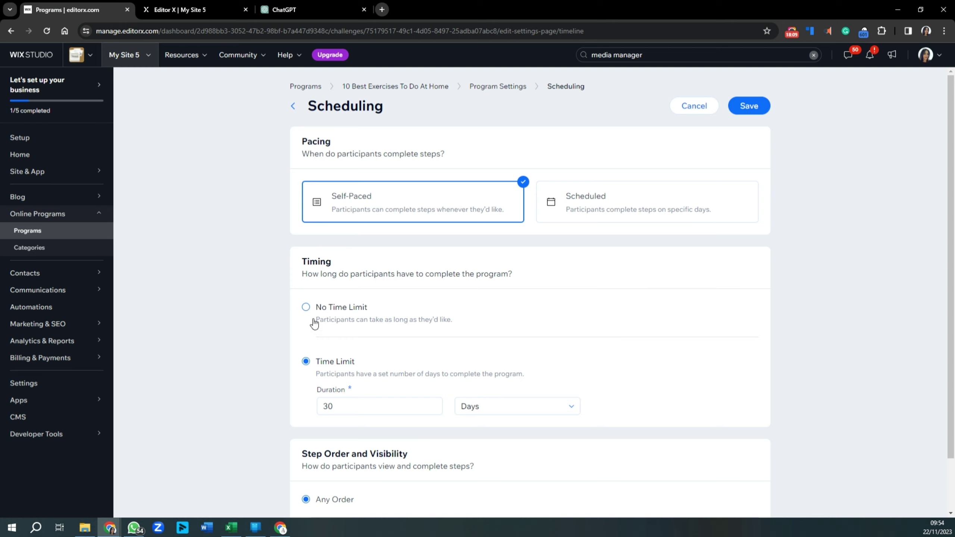
{"action": "scroll", "coordinate": [350, 385], "scroll_direction": "down", "scroll_amount": 2}
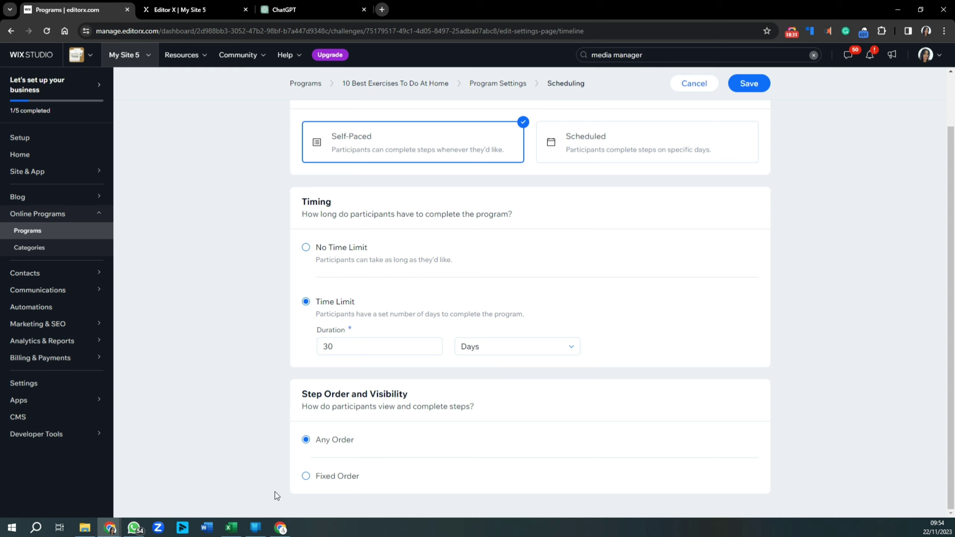
{"action": "left_click", "coordinate": [306, 481]}
{"action": "scroll", "coordinate": [277, 463], "scroll_direction": "down", "scroll_amount": 1}
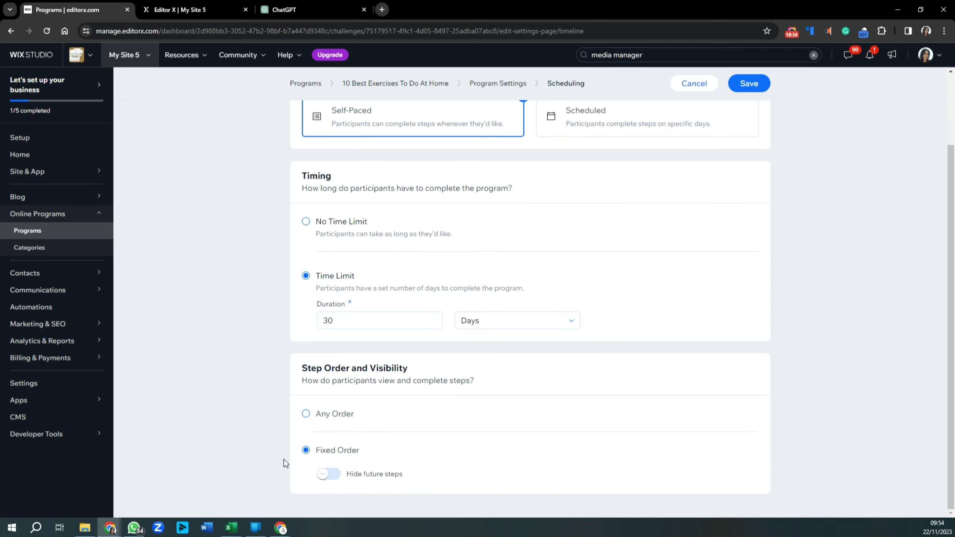
{"action": "left_click", "coordinate": [325, 481]}
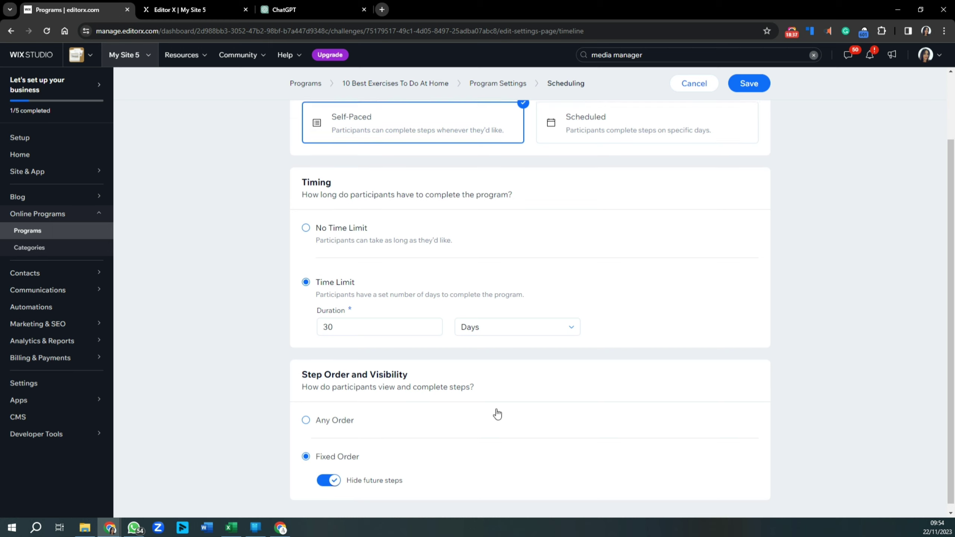
{"action": "scroll", "coordinate": [497, 414], "scroll_direction": "up", "scroll_amount": 2}
{"action": "scroll", "coordinate": [497, 415], "scroll_direction": "down", "scroll_amount": 2}
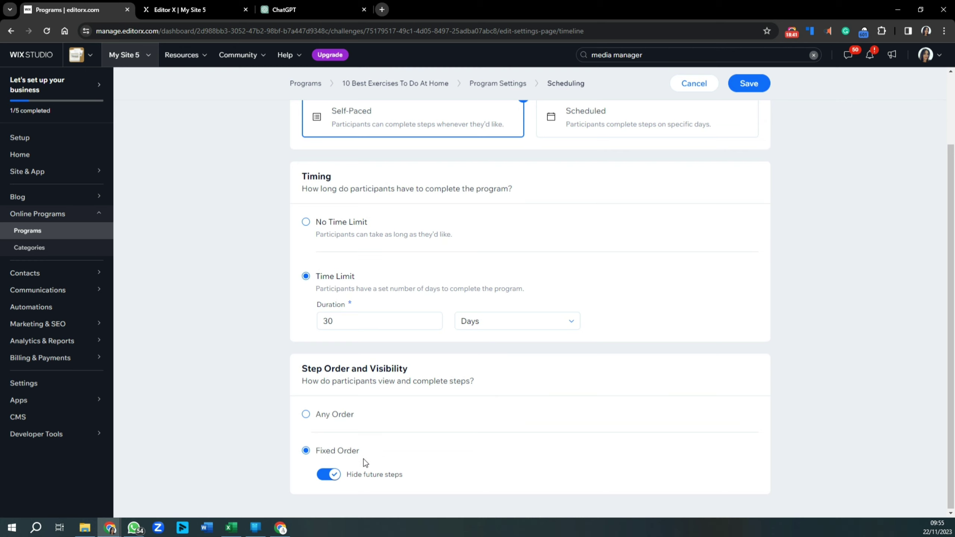
Switch the program's pacing to Scheduled and enter a fixed duration of 30 days
{"action": "left_click", "coordinate": [333, 480]}
{"action": "scroll", "coordinate": [572, 381], "scroll_direction": "up", "scroll_amount": 2}
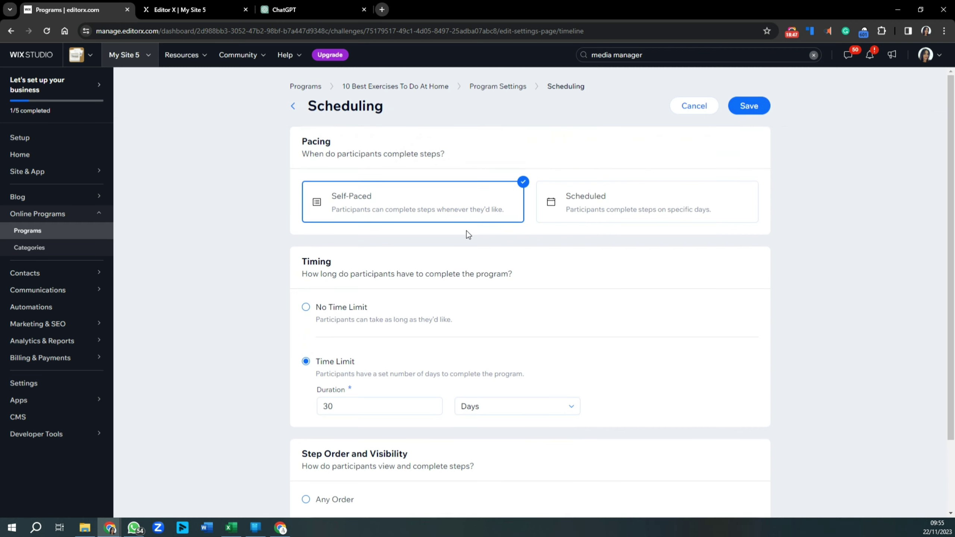
{"action": "left_click", "coordinate": [603, 198]}
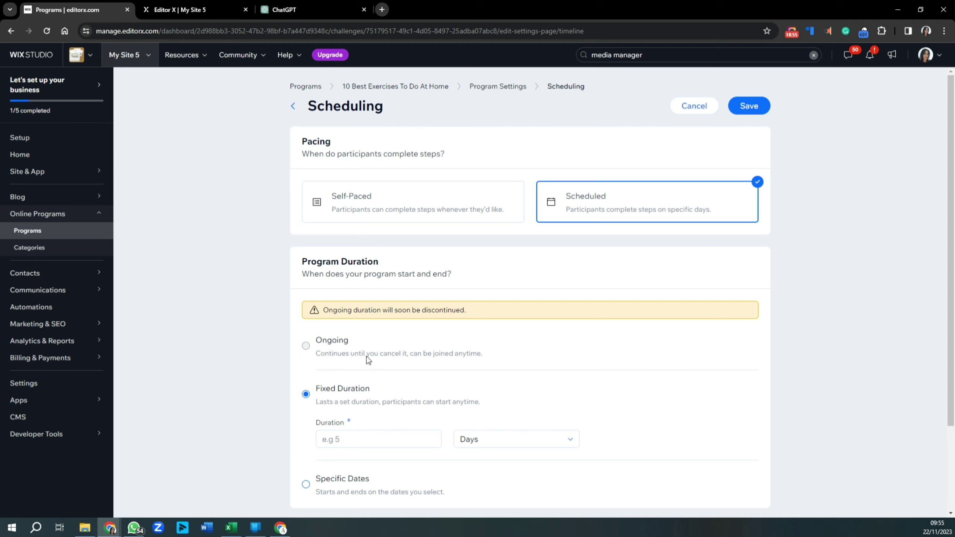
{"action": "scroll", "coordinate": [366, 356], "scroll_direction": "down", "scroll_amount": 3}
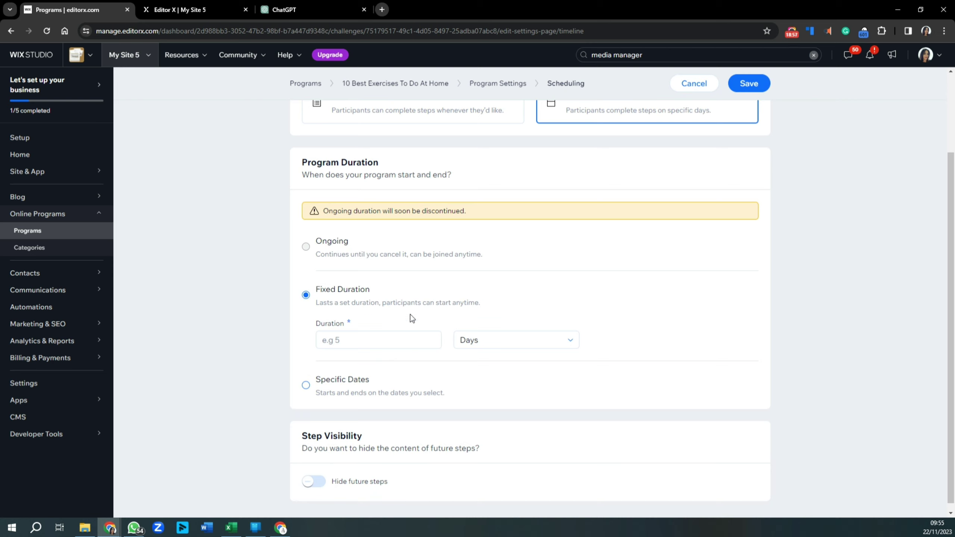
{"action": "left_click", "coordinate": [353, 340]}
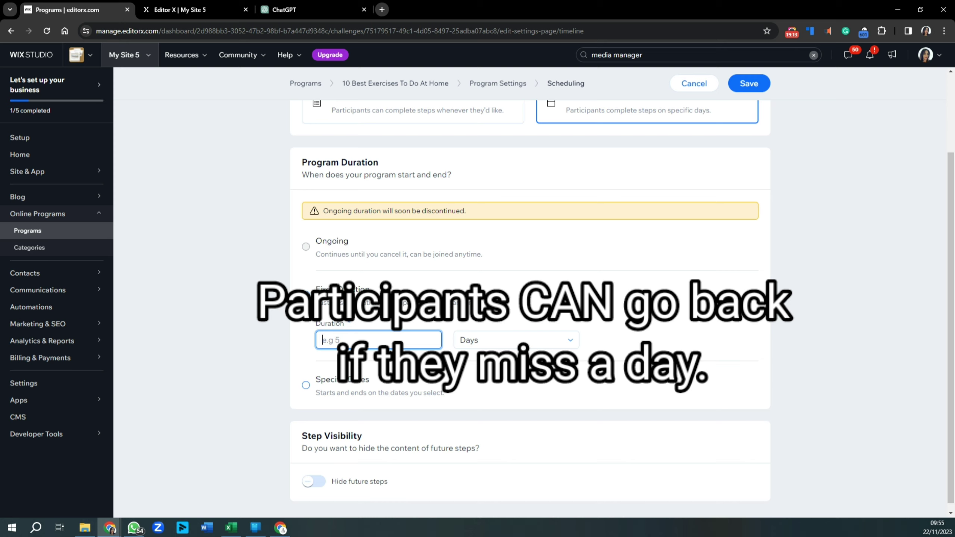
{"action": "type", "text": "30"}
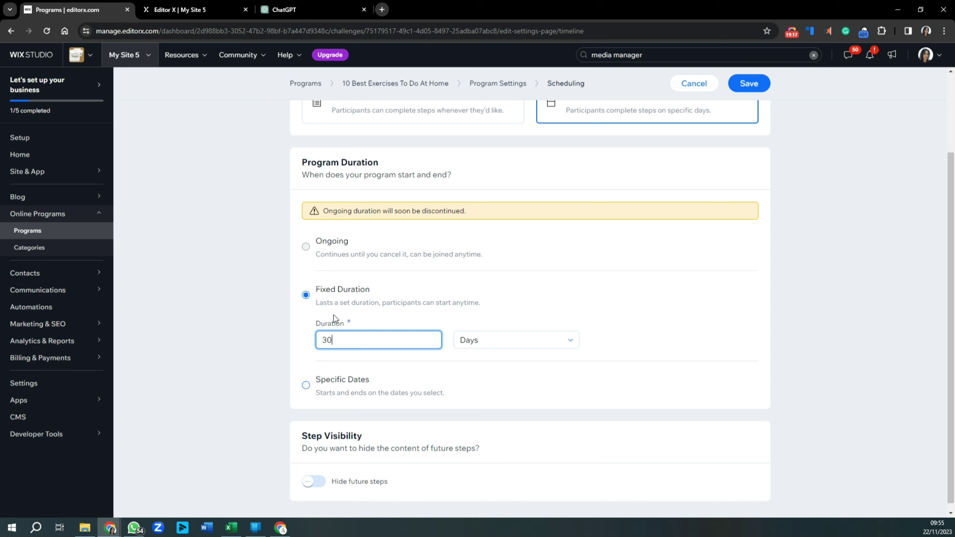
Set the program to run on specific dates from 11/23/2023 to 12/22/2023, then save and confirm the change to scheduled pacing
{"action": "left_click", "coordinate": [308, 388]}
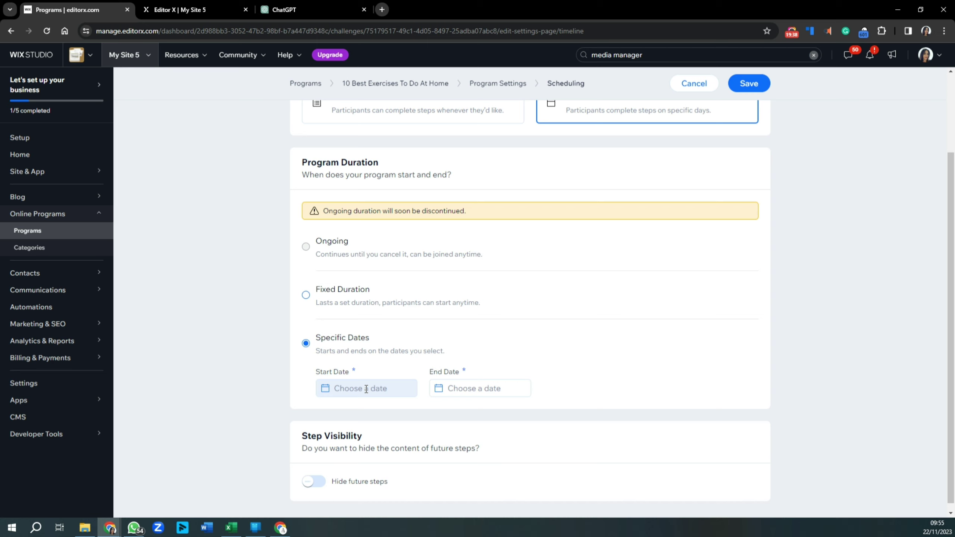
{"action": "left_click", "coordinate": [344, 388]}
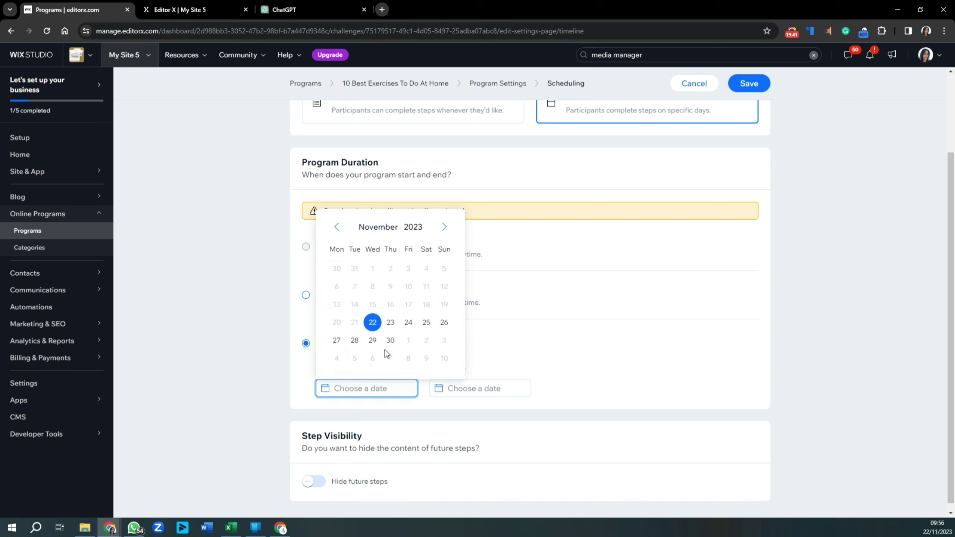
{"action": "left_click", "coordinate": [390, 322]}
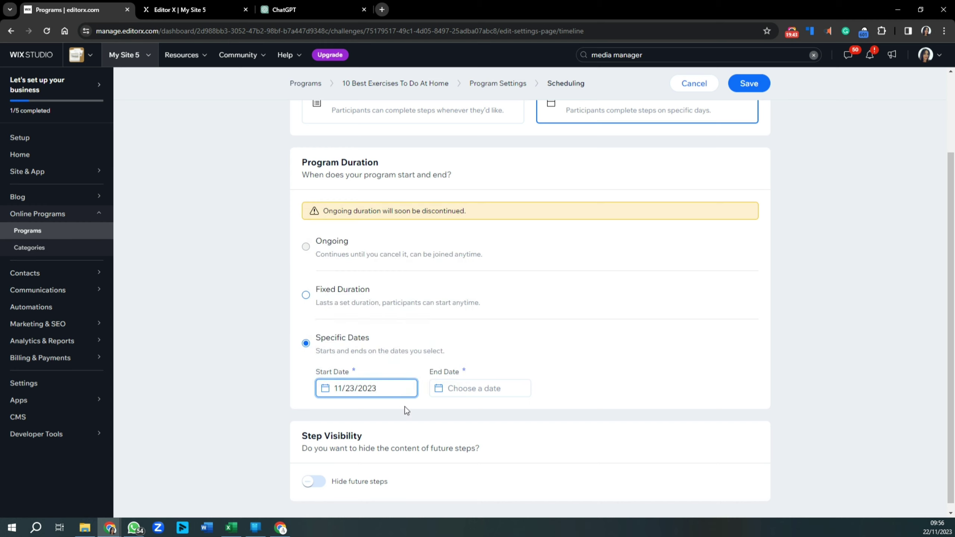
{"action": "left_click", "coordinate": [459, 389]}
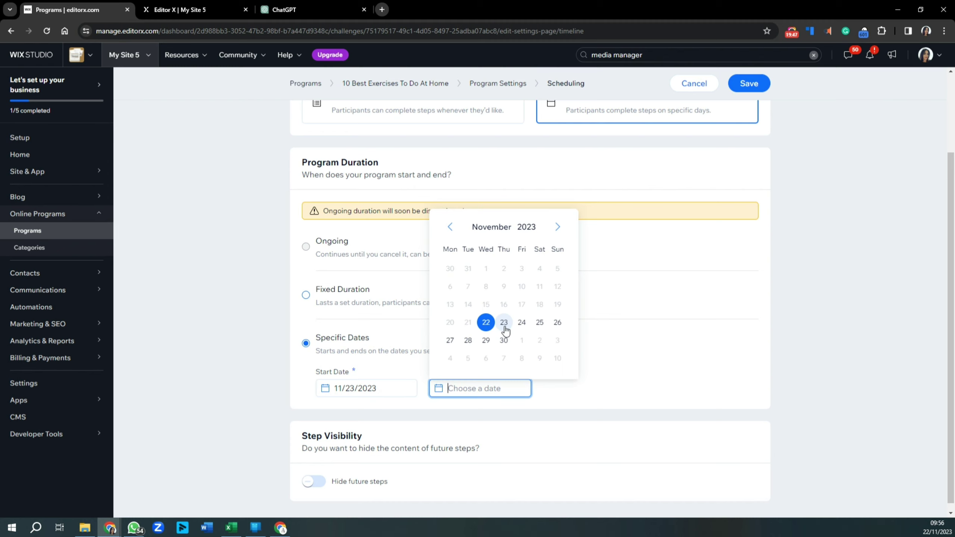
{"action": "left_click", "coordinate": [558, 227]}
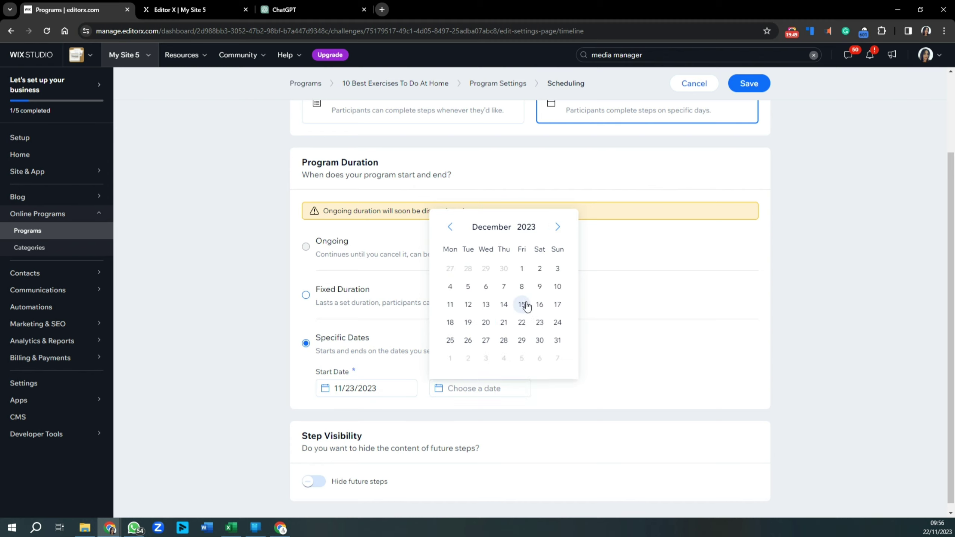
{"action": "left_click", "coordinate": [520, 324]}
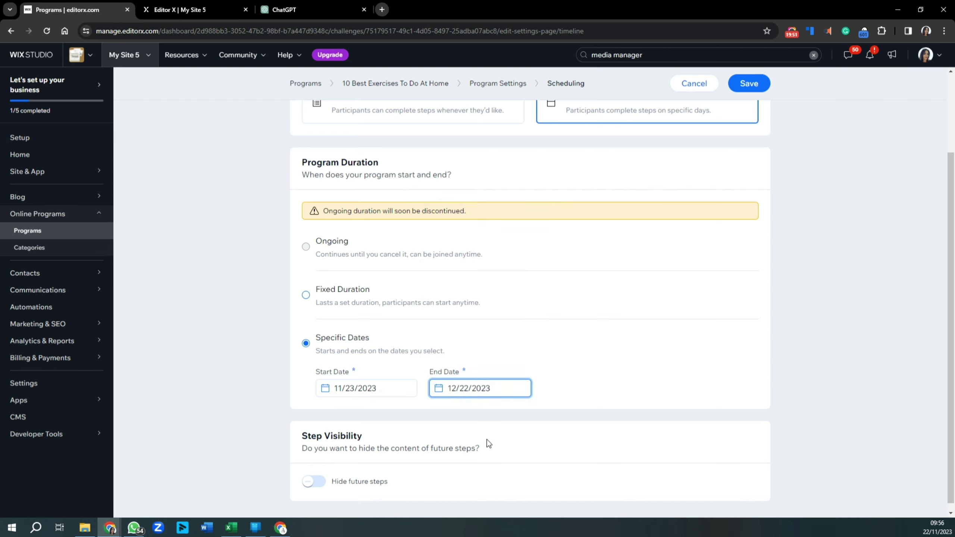
{"action": "scroll", "coordinate": [470, 440], "scroll_direction": "down", "scroll_amount": 1}
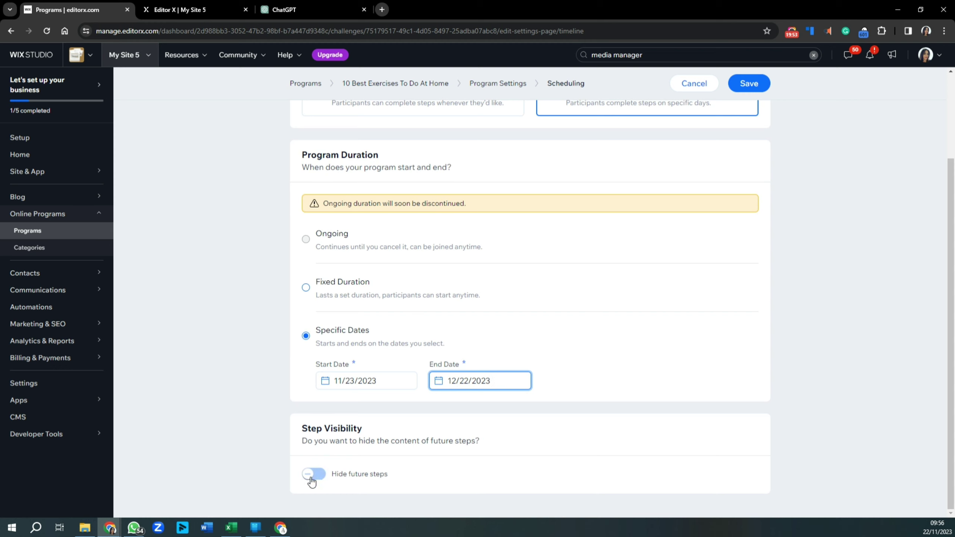
{"action": "scroll", "coordinate": [621, 319], "scroll_direction": "up", "scroll_amount": 3}
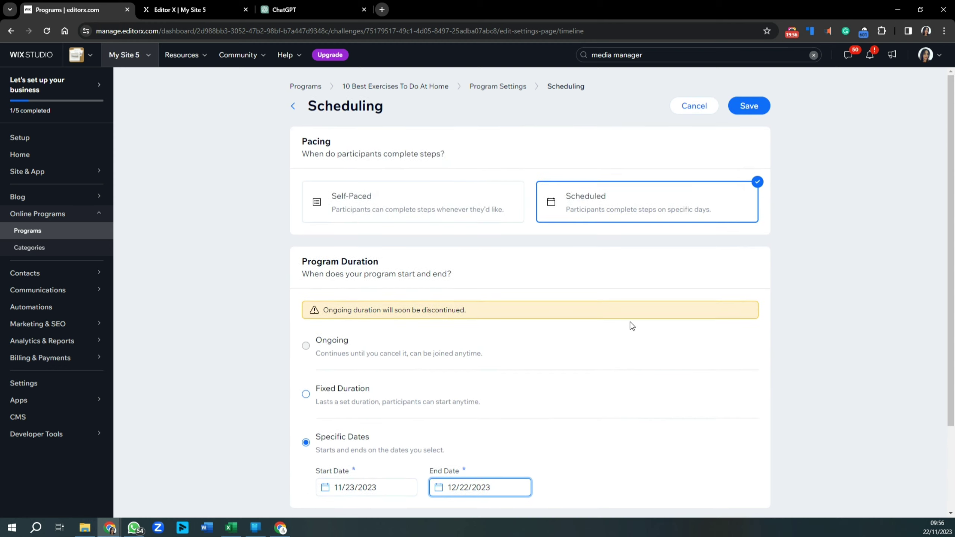
{"action": "left_click", "coordinate": [744, 111]}
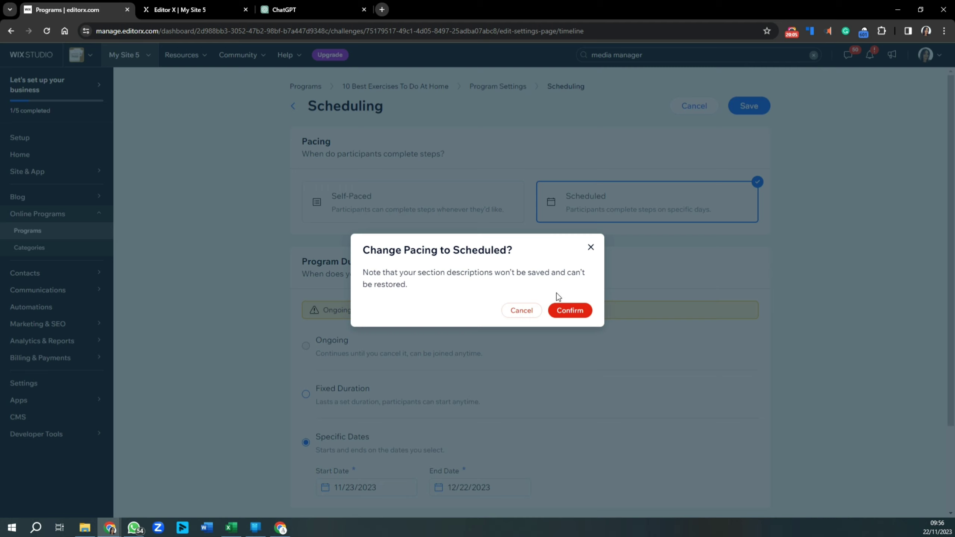
{"action": "left_click", "coordinate": [570, 312]}
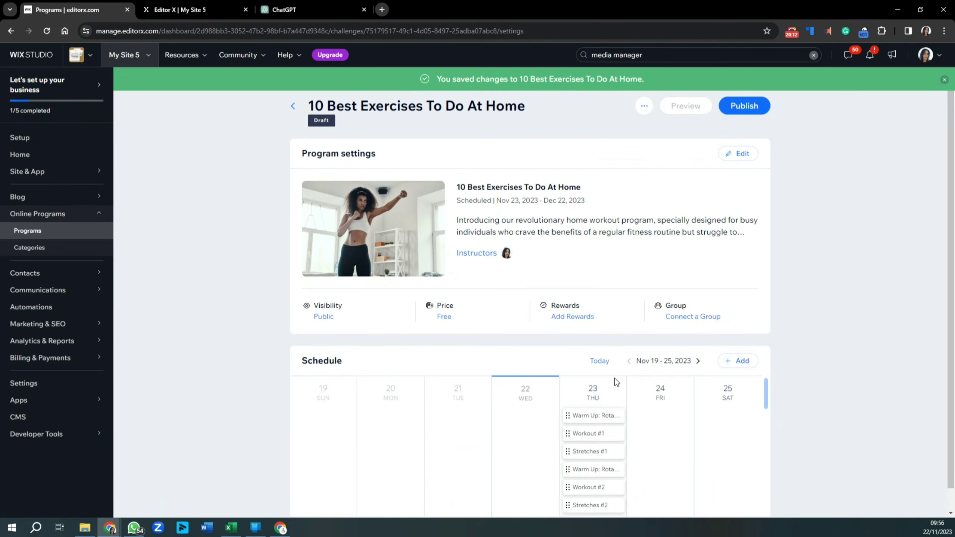
In the schedule, move the first warm-up step from Thursday the 23rd to Saturday the 25th
{"action": "scroll", "coordinate": [594, 433], "scroll_direction": "down", "scroll_amount": 3}
{"action": "scroll", "coordinate": [914, 348], "scroll_direction": "down", "scroll_amount": 1}
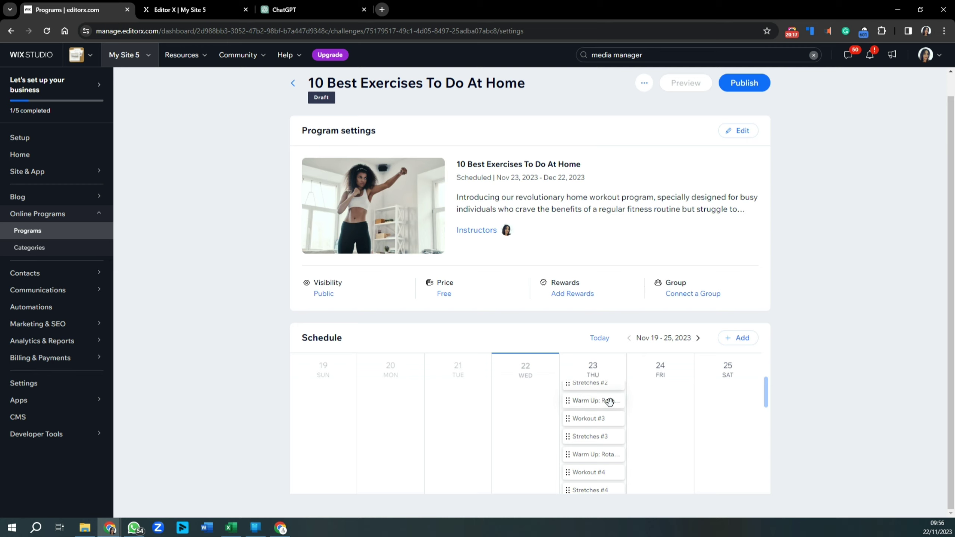
{"action": "mouse_move", "coordinate": [609, 402]}
{"action": "left_mouse_down"}
{"action": "mouse_move", "coordinate": [665, 402]}
{"action": "mouse_move", "coordinate": [674, 421]}
{"action": "left_mouse_up"}
{"action": "mouse_move", "coordinate": [567, 401]}
{"action": "left_mouse_down"}
{"action": "mouse_move", "coordinate": [644, 385]}
{"action": "mouse_move", "coordinate": [644, 399]}
{"action": "left_mouse_up"}
{"action": "scroll", "coordinate": [594, 414], "scroll_direction": "up", "scroll_amount": 3}
{"action": "left_click_drag", "start_coordinate": [569, 396], "coordinate": [698, 413]}
Open the warm-up step on Saturday the 25th for editing and examine its date options and exercise content
{"action": "mouse_move", "coordinate": [662, 441]}
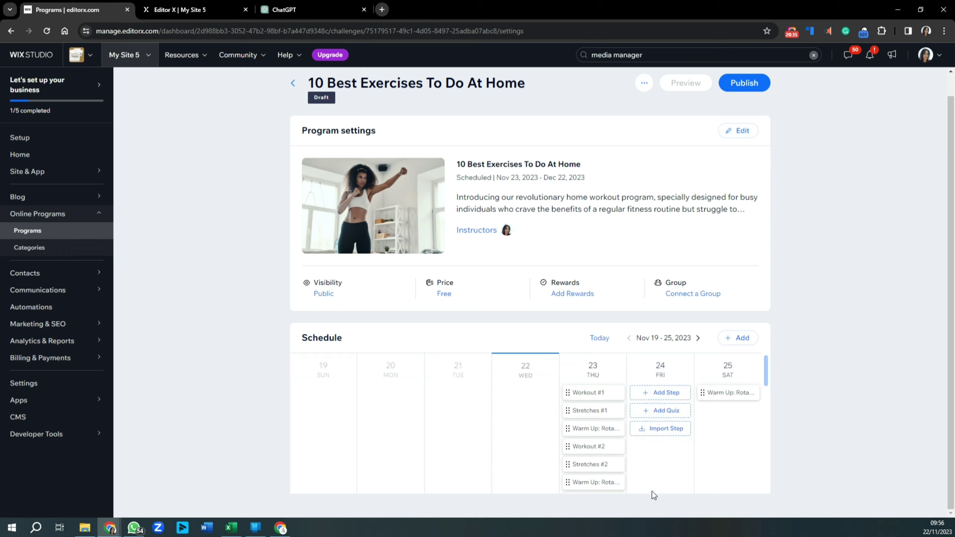
{"action": "mouse_move", "coordinate": [706, 429]}
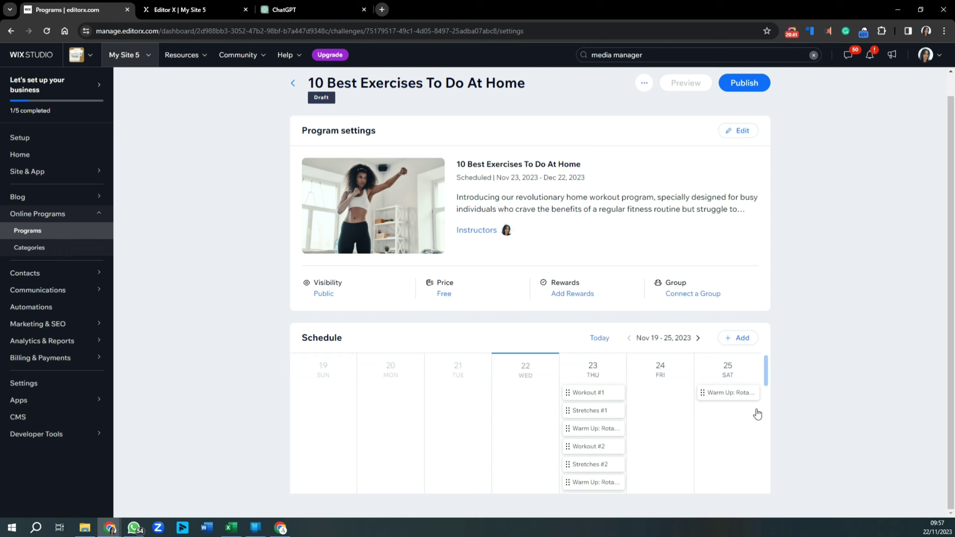
{"action": "mouse_move", "coordinate": [716, 394]}
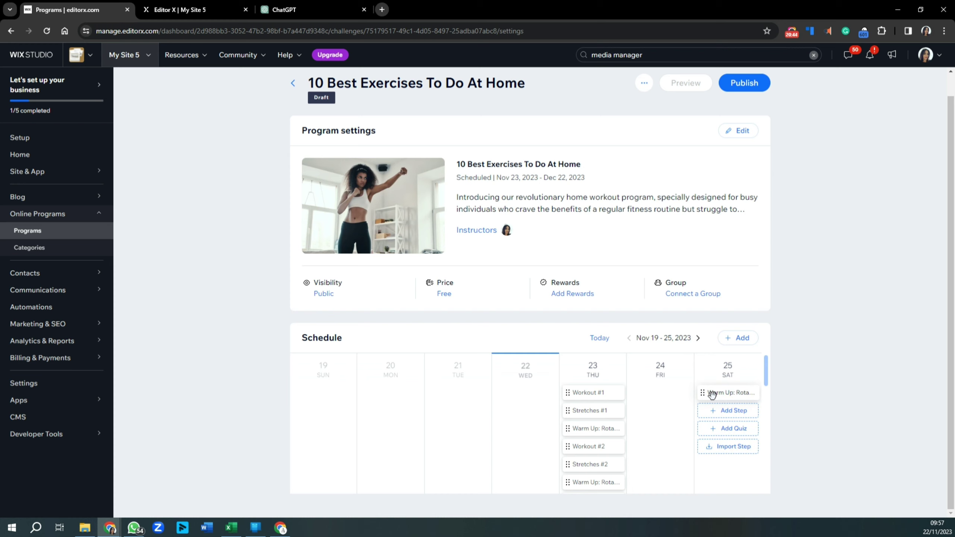
{"action": "left_click", "coordinate": [711, 393]}
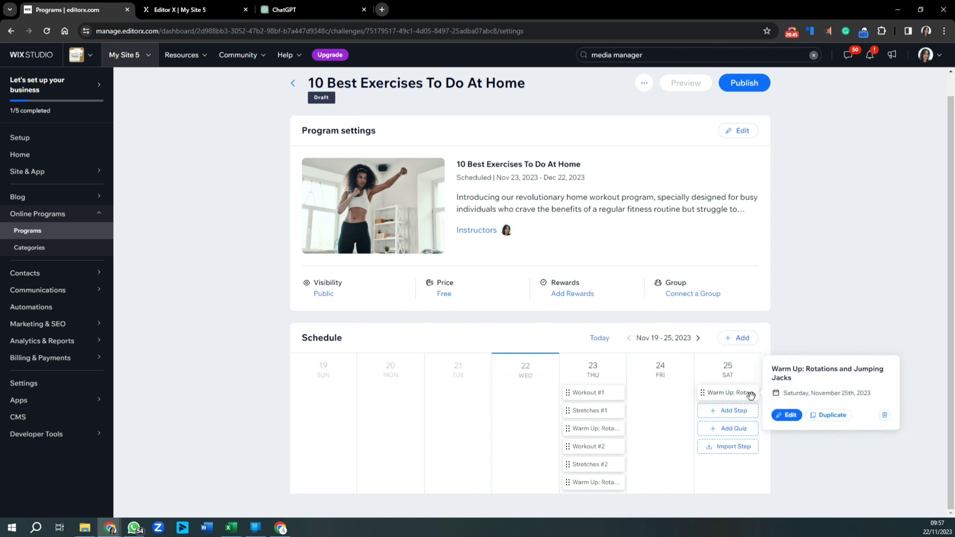
{"action": "left_click", "coordinate": [785, 418]}
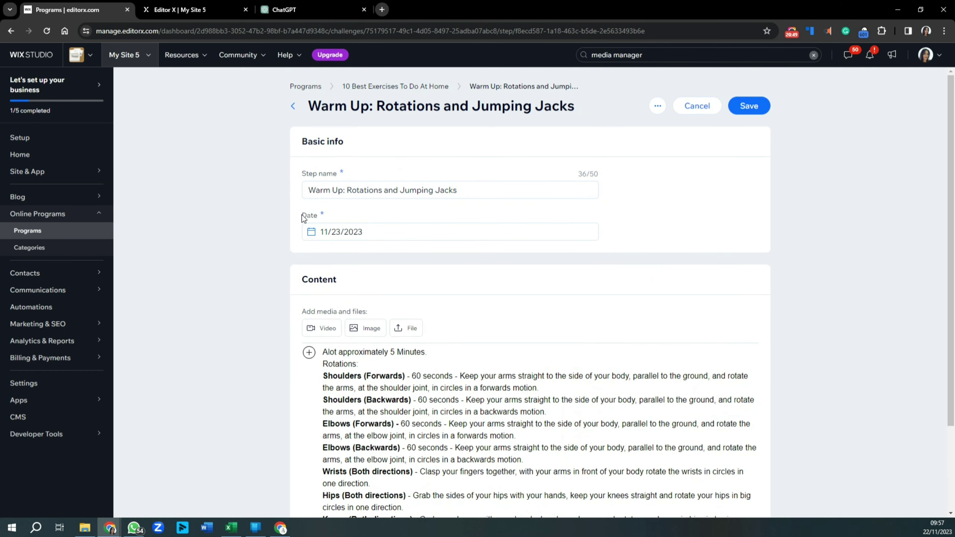
{"action": "left_click", "coordinate": [342, 233]}
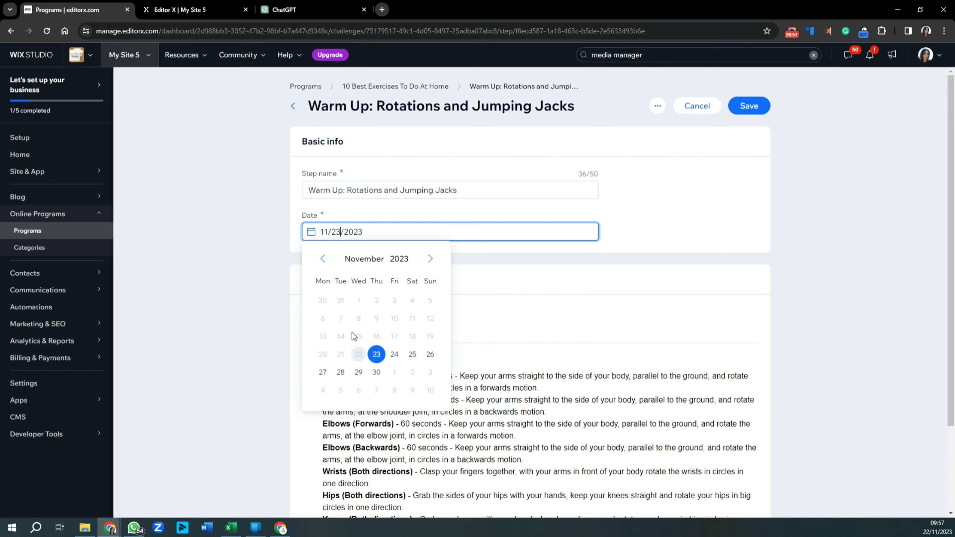
{"action": "left_click", "coordinate": [277, 290]}
{"action": "scroll", "coordinate": [393, 338], "scroll_direction": "down", "scroll_amount": 3}
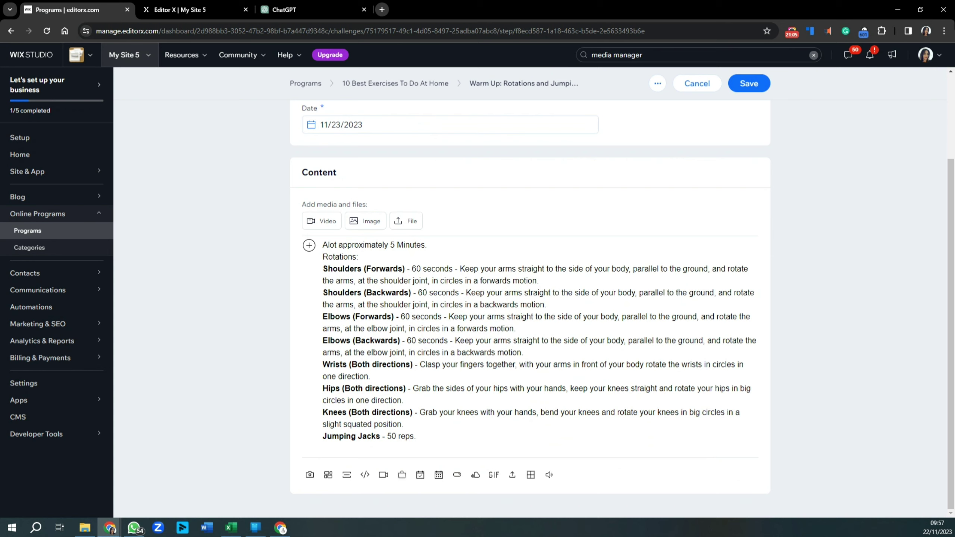
Save the Warm Up: Rotations and Jumping Jacks step and return to the program overview
{"action": "left_click", "coordinate": [748, 83]}
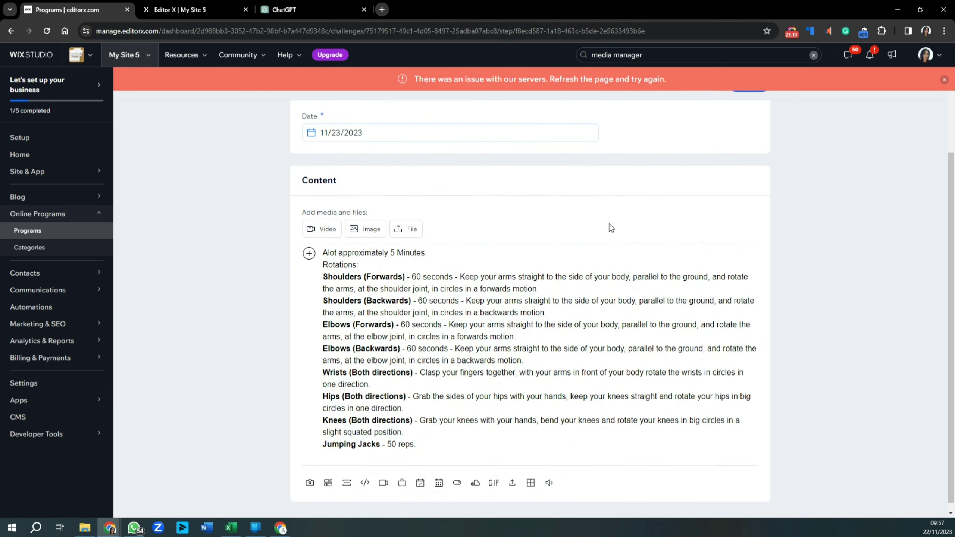
{"action": "left_click", "coordinate": [945, 80]}
{"action": "scroll", "coordinate": [768, 282], "scroll_direction": "up", "scroll_amount": 2}
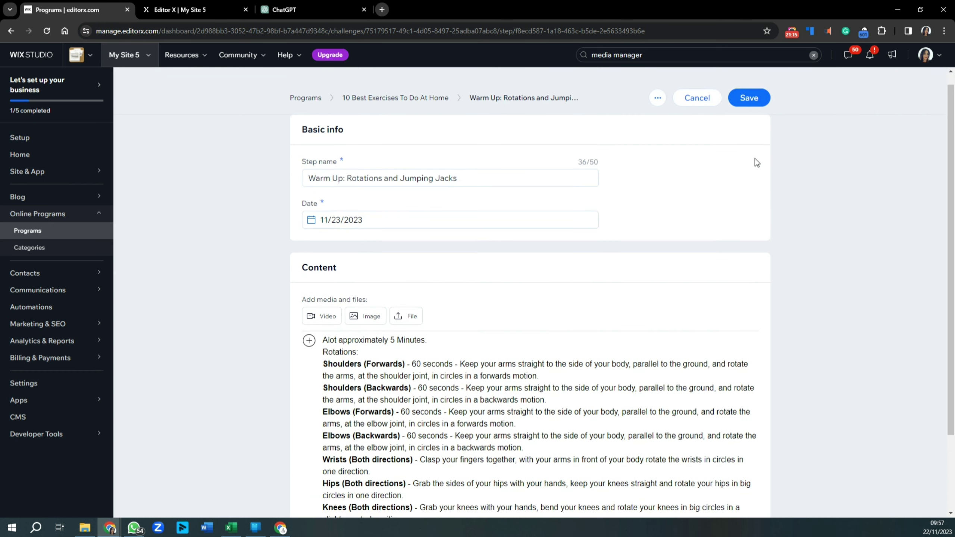
{"action": "scroll", "coordinate": [756, 163], "scroll_direction": "up", "scroll_amount": 1}
{"action": "left_click", "coordinate": [755, 109]}
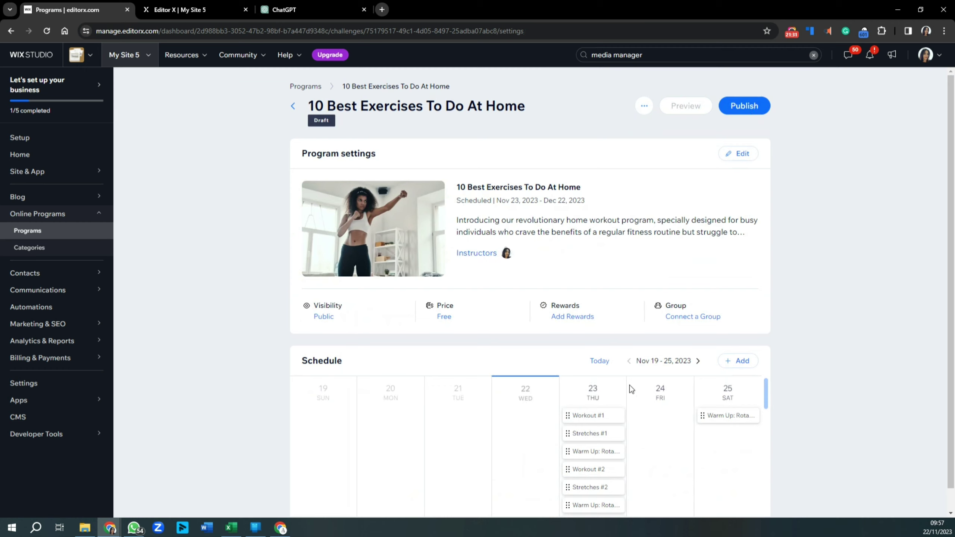
In the program's scheduling settings, set the pacing back to Self-Paced with no time limit and fixed step order, then save and confirm
{"action": "scroll", "coordinate": [636, 394], "scroll_direction": "down", "scroll_amount": 7}
{"action": "scroll", "coordinate": [646, 445], "scroll_direction": "up", "scroll_amount": 5}
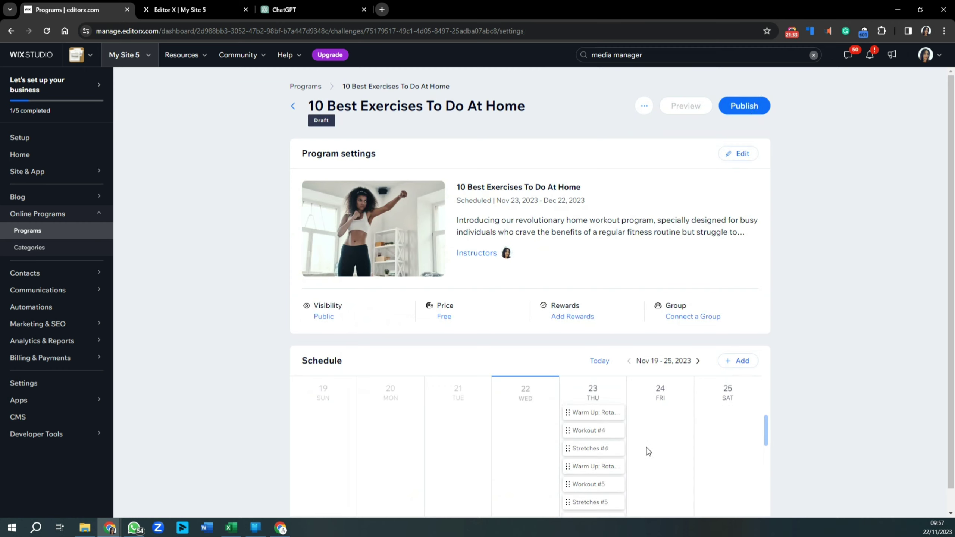
{"action": "left_click", "coordinate": [729, 153]}
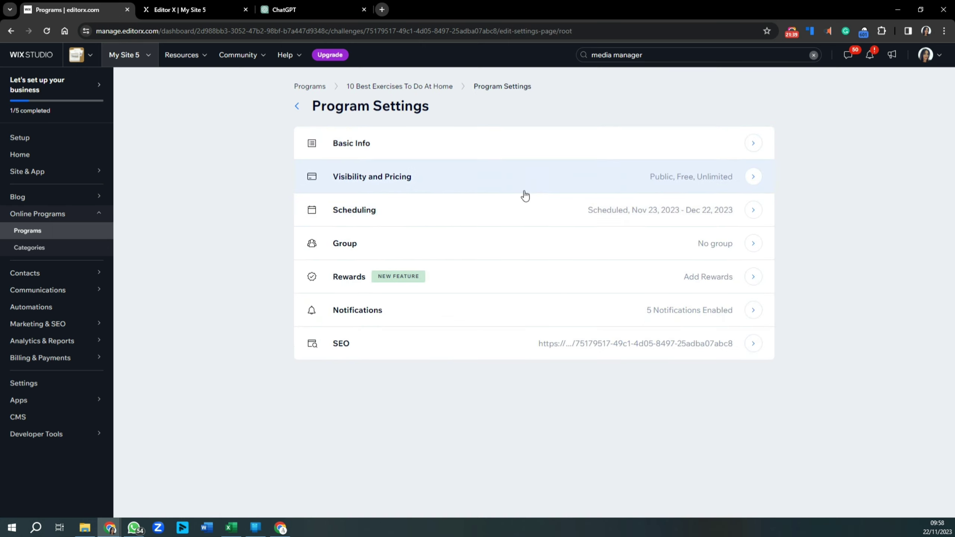
{"action": "left_click", "coordinate": [527, 213]}
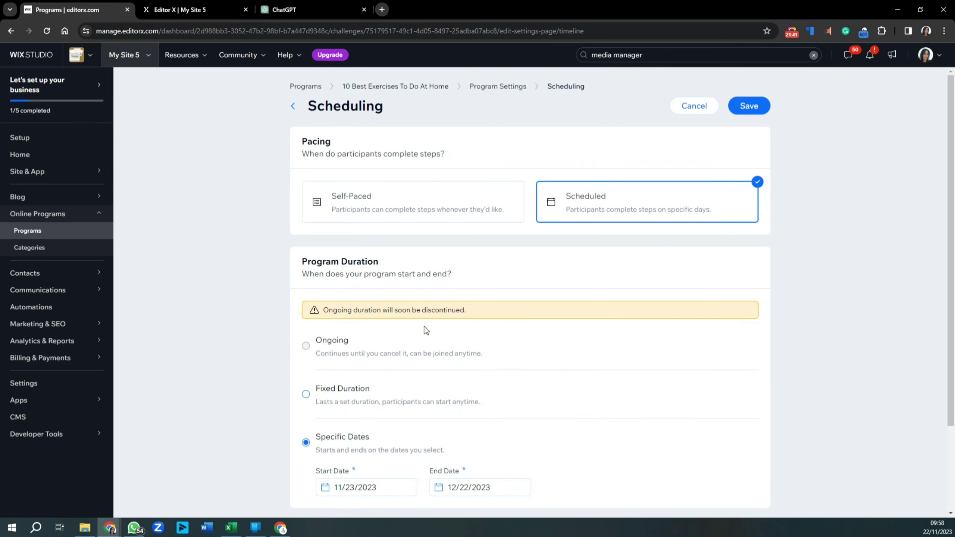
{"action": "left_click", "coordinate": [417, 213]}
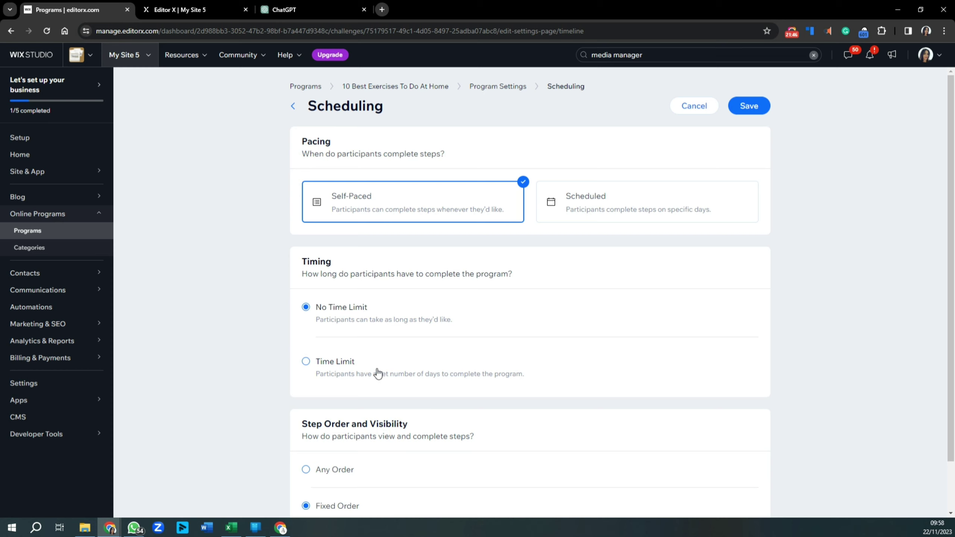
{"action": "scroll", "coordinate": [378, 372], "scroll_direction": "down", "scroll_amount": 2}
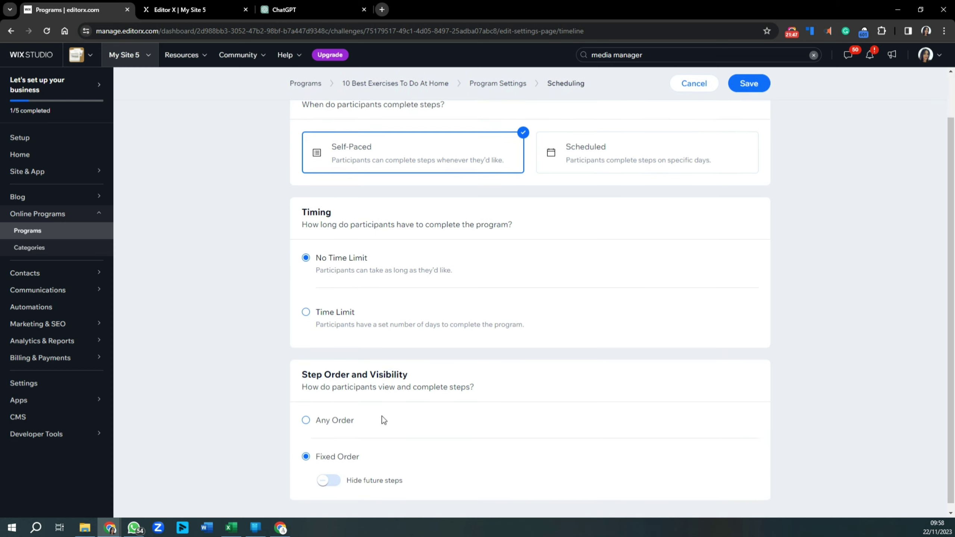
{"action": "left_click", "coordinate": [747, 84]}
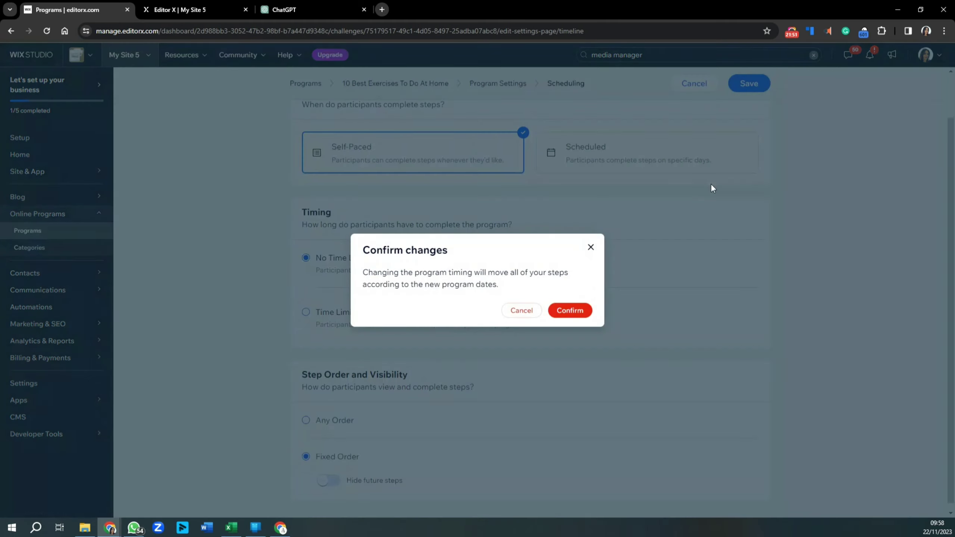
{"action": "left_click", "coordinate": [567, 312]}
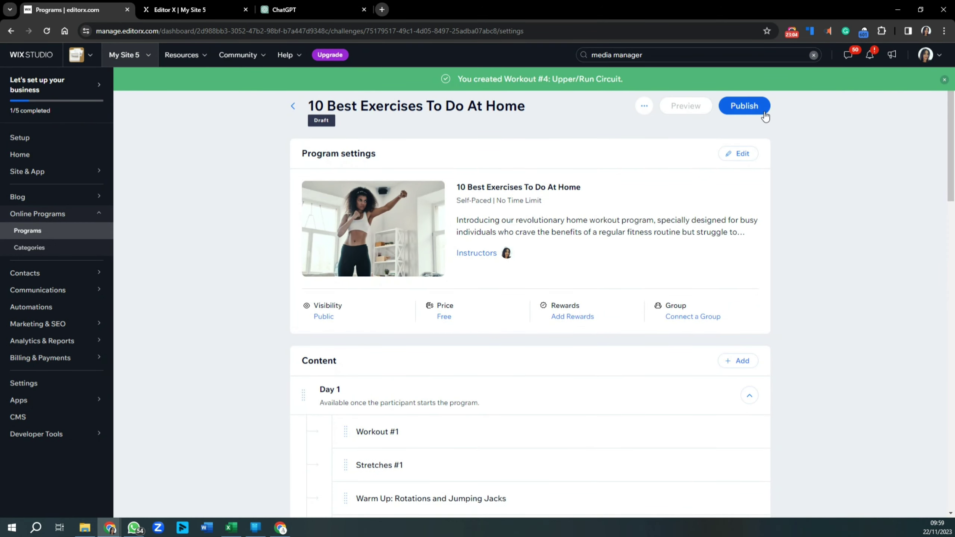
Look through the program's day sections and workout steps down to the Workout #4: Upper/Run Circuit section
{"action": "scroll", "coordinate": [795, 250], "scroll_direction": "down", "scroll_amount": 1}
{"action": "scroll", "coordinate": [798, 252], "scroll_direction": "down", "scroll_amount": 20}
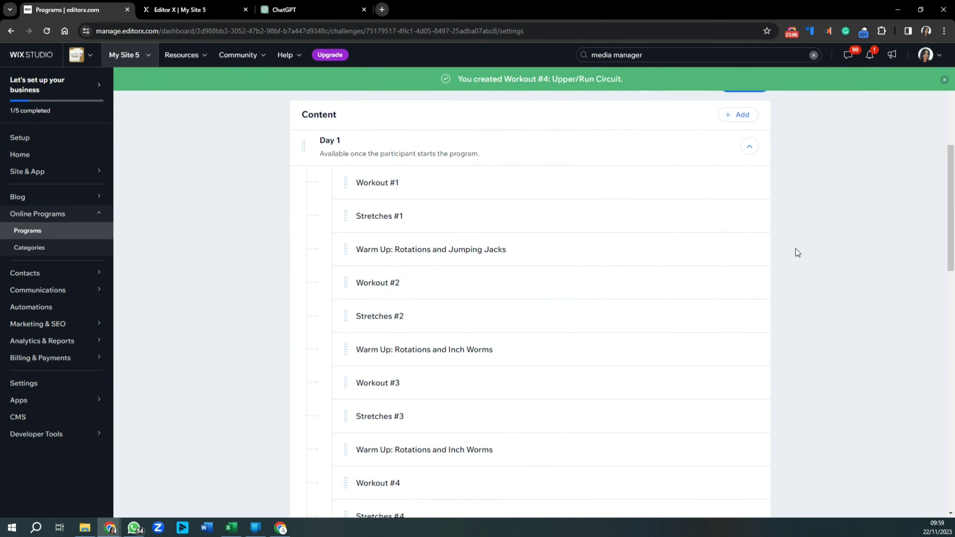
{"action": "scroll", "coordinate": [797, 253], "scroll_direction": "down", "scroll_amount": 7}
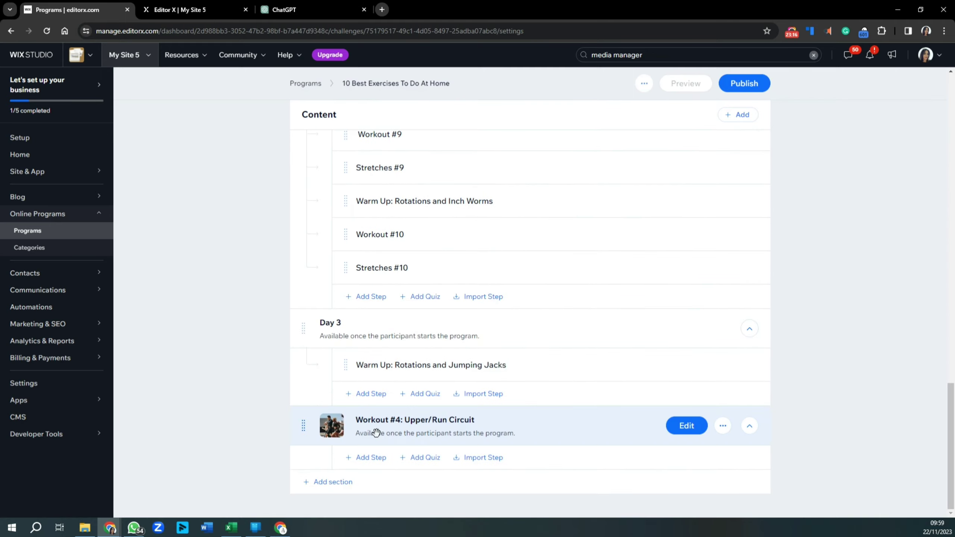
Review the workout, stretch and warm-up steps listed across the program's sections, from Day 1 through Day 3
{"action": "scroll", "coordinate": [361, 357], "scroll_direction": "up", "scroll_amount": 20}
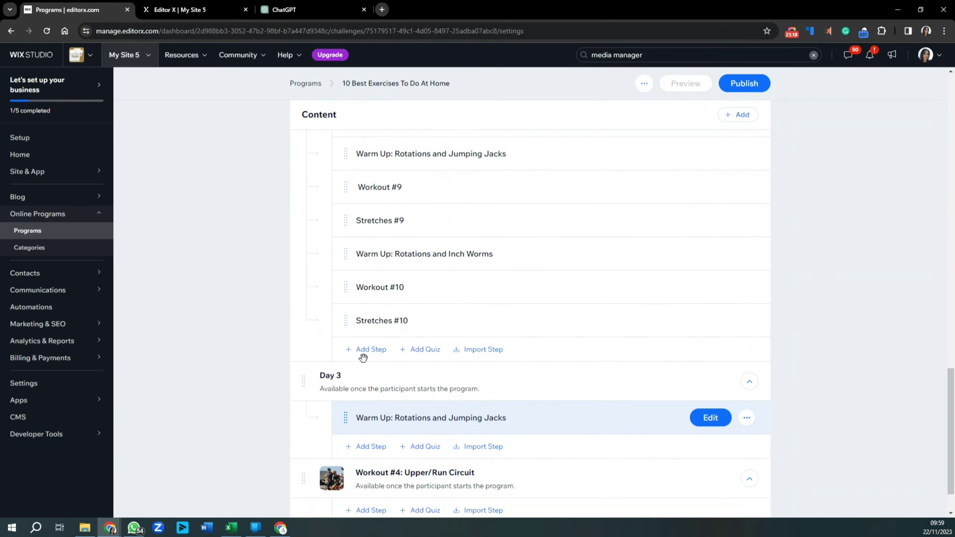
{"action": "scroll", "coordinate": [363, 362], "scroll_direction": "down", "scroll_amount": 5}
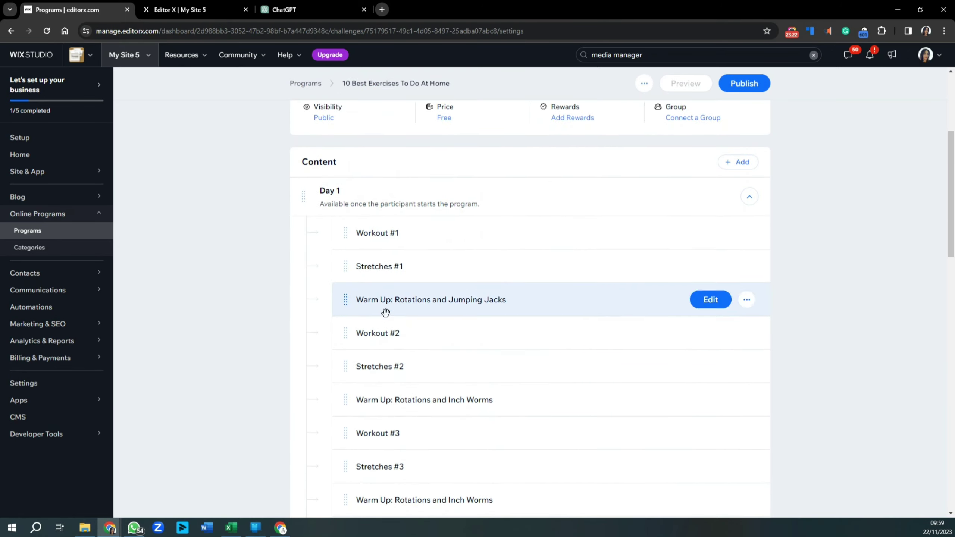
{"action": "scroll", "coordinate": [413, 372], "scroll_direction": "down", "scroll_amount": 6}
{"action": "scroll", "coordinate": [414, 375], "scroll_direction": "down", "scroll_amount": 11}
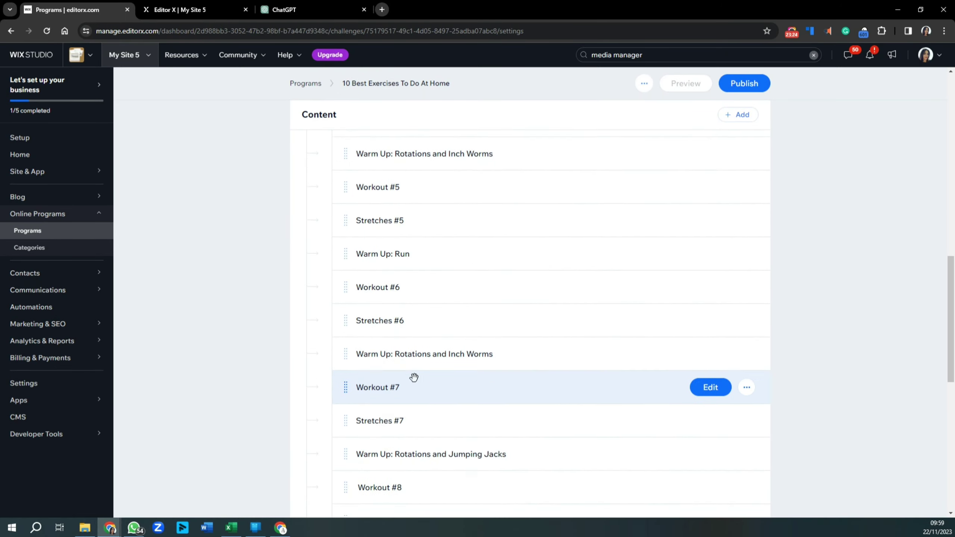
{"action": "scroll", "coordinate": [413, 377], "scroll_direction": "up", "scroll_amount": 5}
{"action": "scroll", "coordinate": [413, 377], "scroll_direction": "up", "scroll_amount": 14}
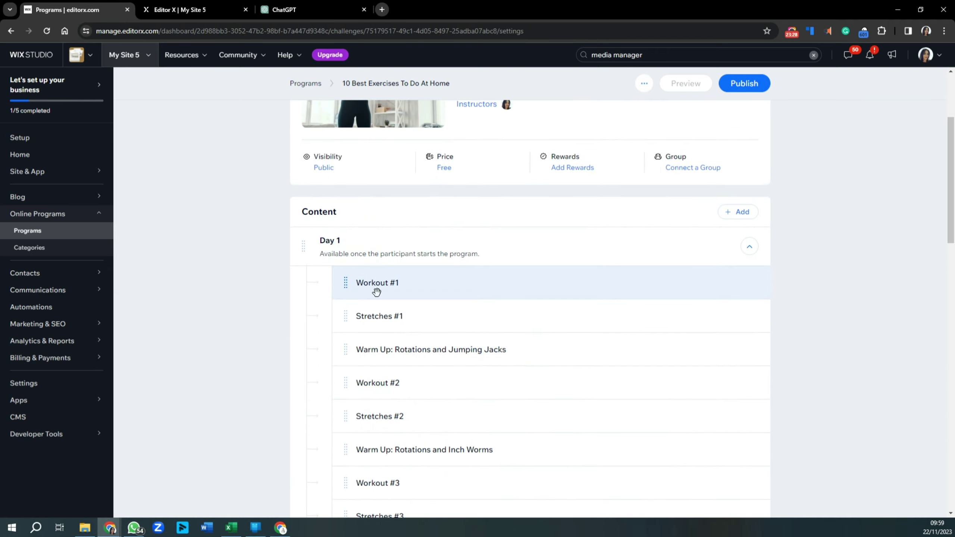
{"action": "scroll", "coordinate": [413, 362], "scroll_direction": "down", "scroll_amount": 1}
{"action": "scroll", "coordinate": [416, 371], "scroll_direction": "down", "scroll_amount": 5}
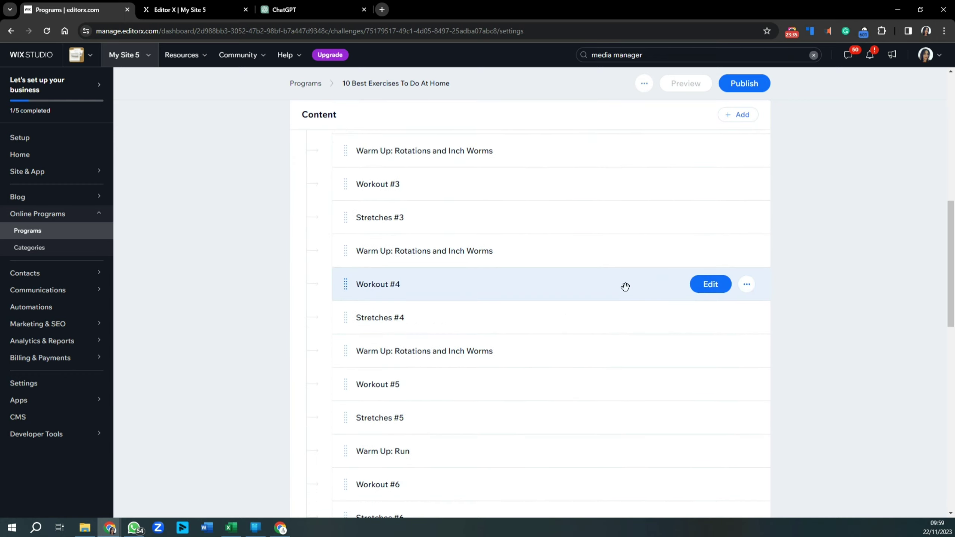
{"action": "scroll", "coordinate": [622, 286], "scroll_direction": "down", "scroll_amount": 15}
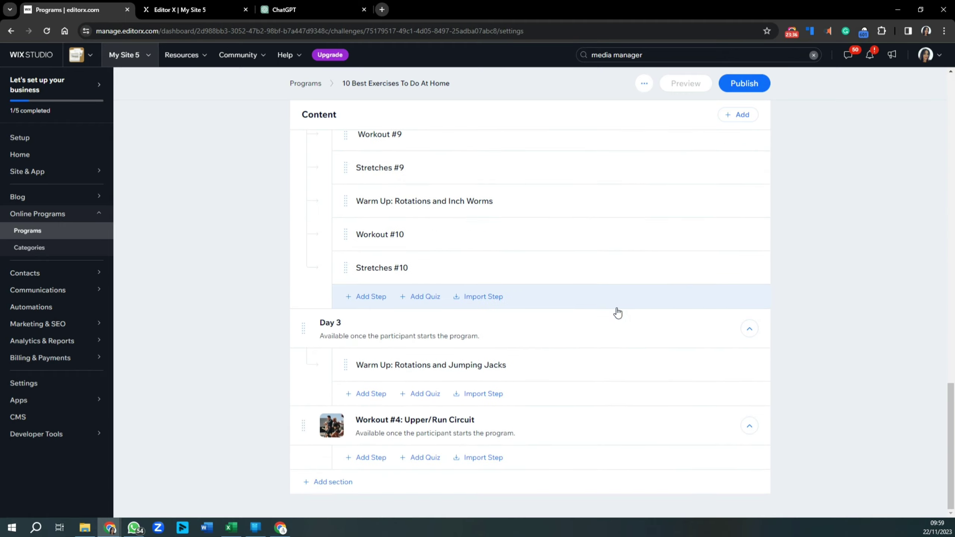
{"action": "scroll", "coordinate": [446, 438], "scroll_direction": "up", "scroll_amount": 13}
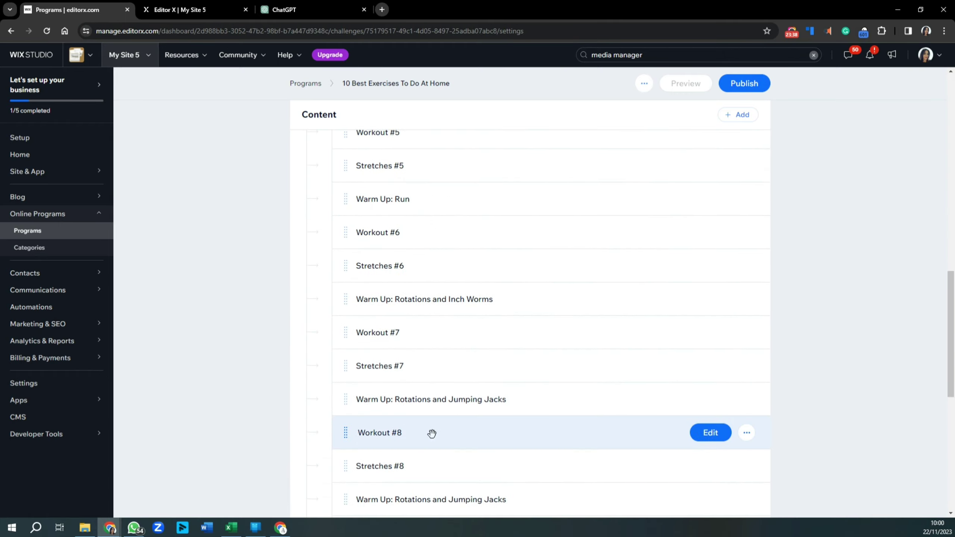
Move the Workout #4 step from Day 1 to the Workout #4: Upper/Run Circuit section, save it, and check the section's contents
{"action": "scroll", "coordinate": [430, 432], "scroll_direction": "up", "scroll_amount": 5}
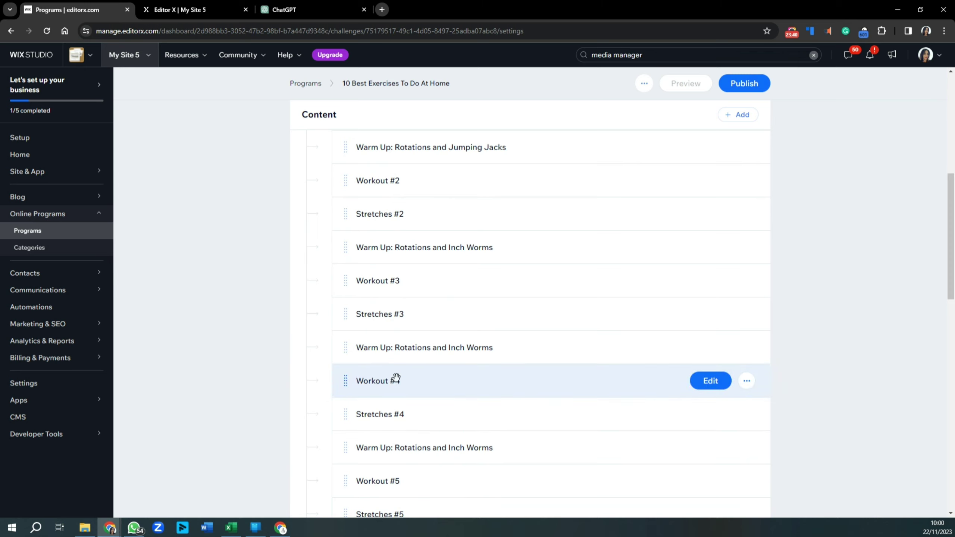
{"action": "left_click", "coordinate": [710, 387]}
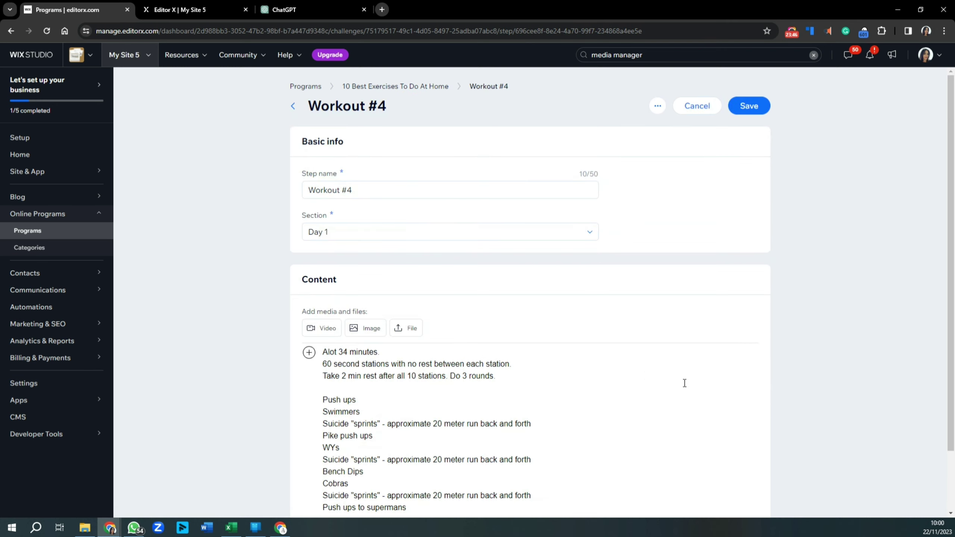
{"action": "left_click", "coordinate": [392, 237]}
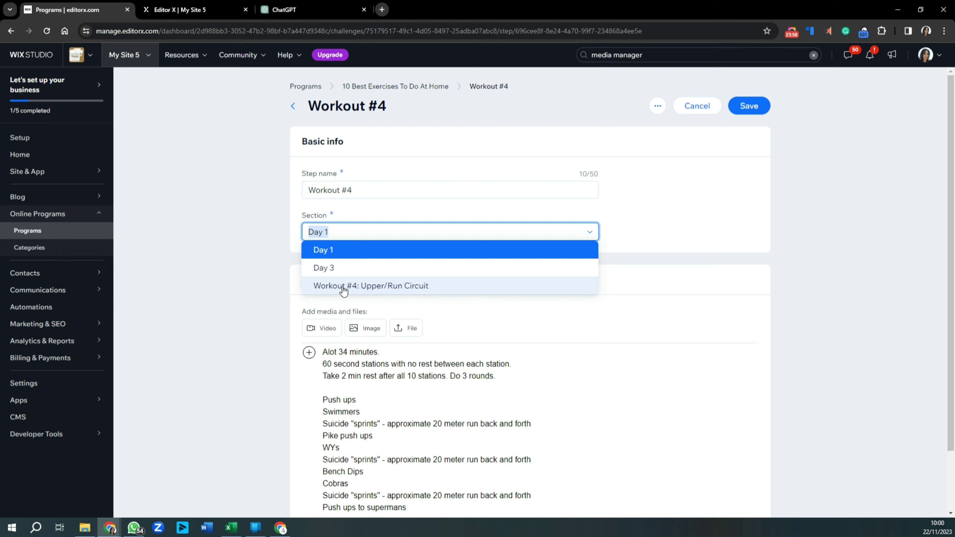
{"action": "left_click", "coordinate": [352, 287]}
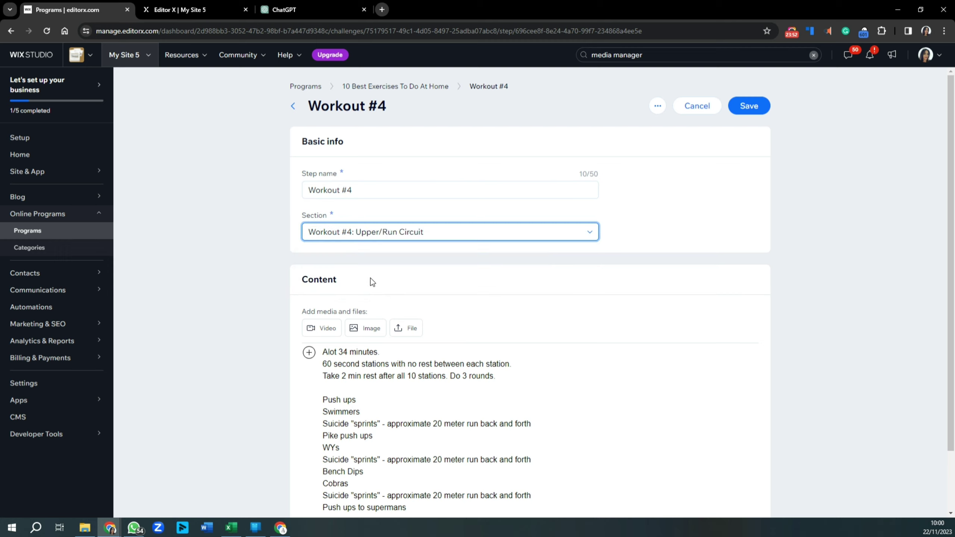
{"action": "left_click", "coordinate": [749, 107]}
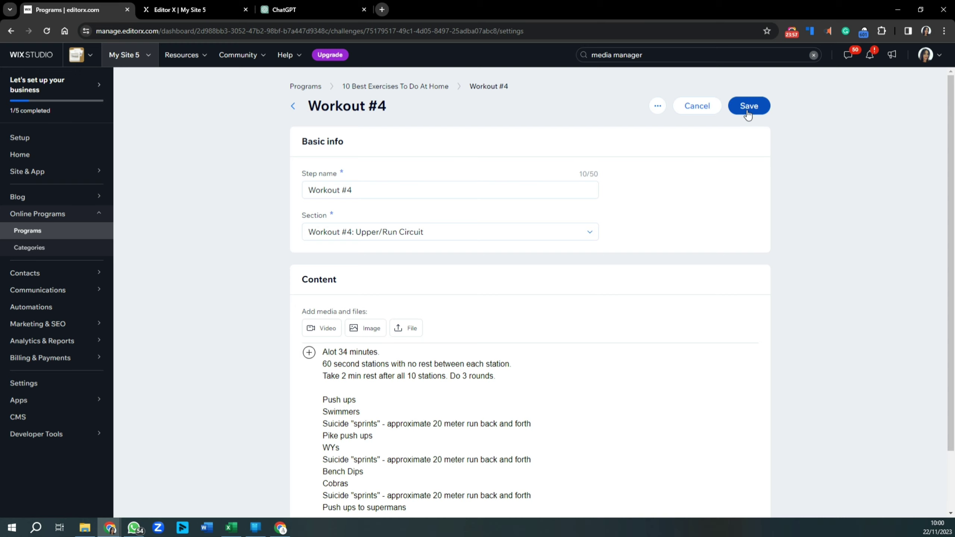
{"action": "scroll", "coordinate": [567, 398], "scroll_direction": "down", "scroll_amount": 7}
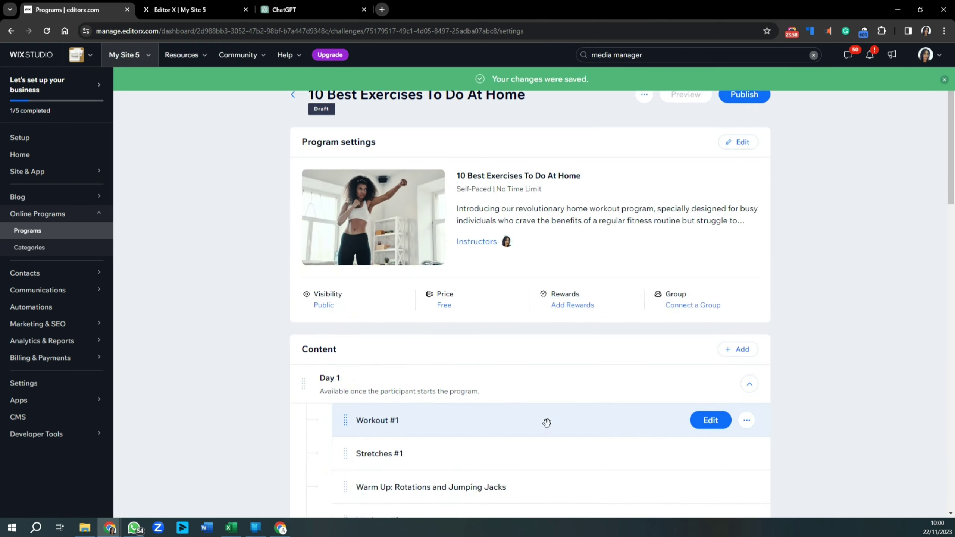
{"action": "scroll", "coordinate": [545, 420], "scroll_direction": "down", "scroll_amount": 15}
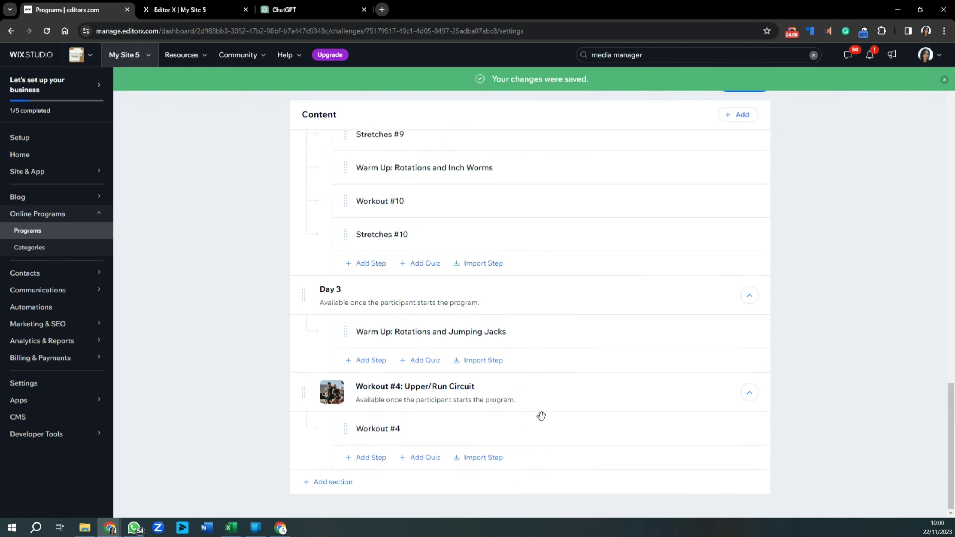
{"action": "mouse_move", "coordinate": [355, 399]}
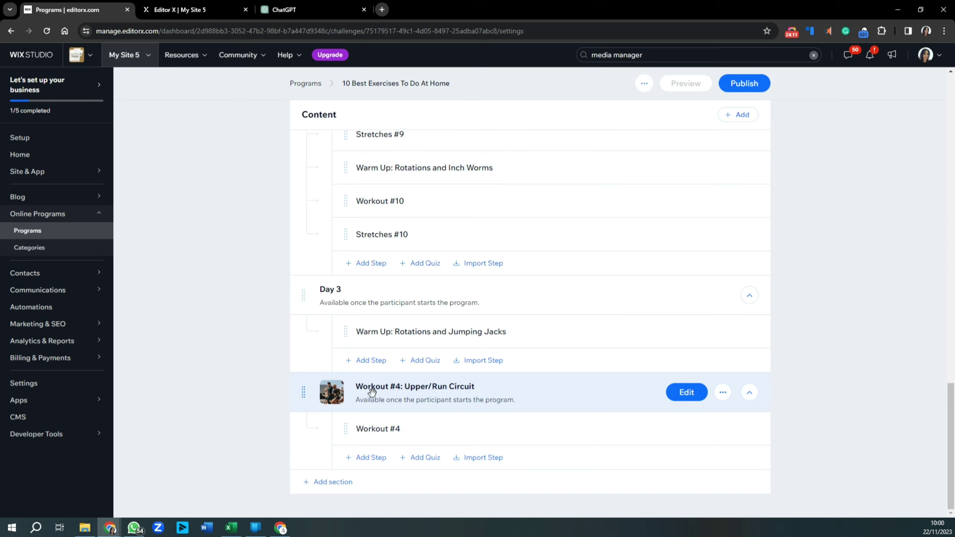
Open the Workout #1 step in Day 1 for editing and review its exercise instructions
{"action": "scroll", "coordinate": [373, 393], "scroll_direction": "up", "scroll_amount": 2}
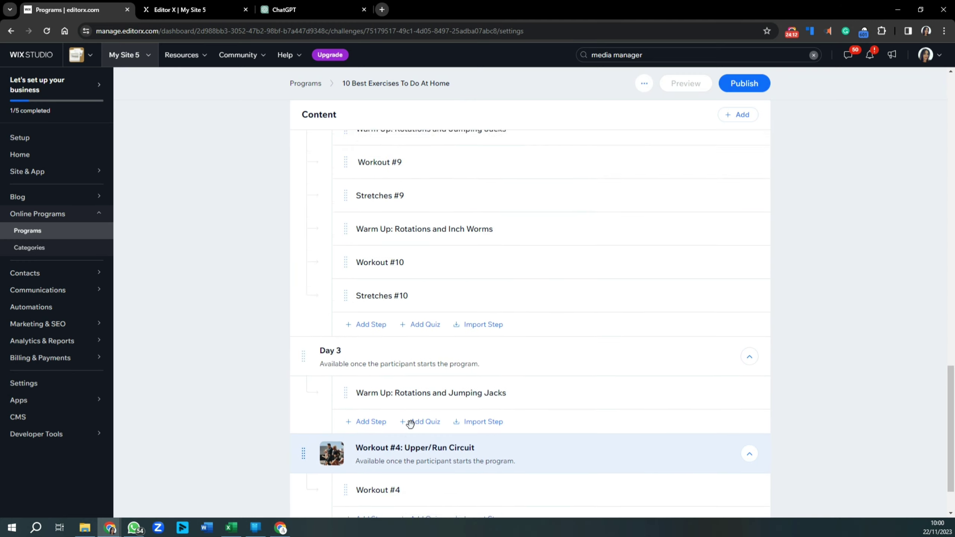
{"action": "scroll", "coordinate": [410, 423], "scroll_direction": "up", "scroll_amount": 20}
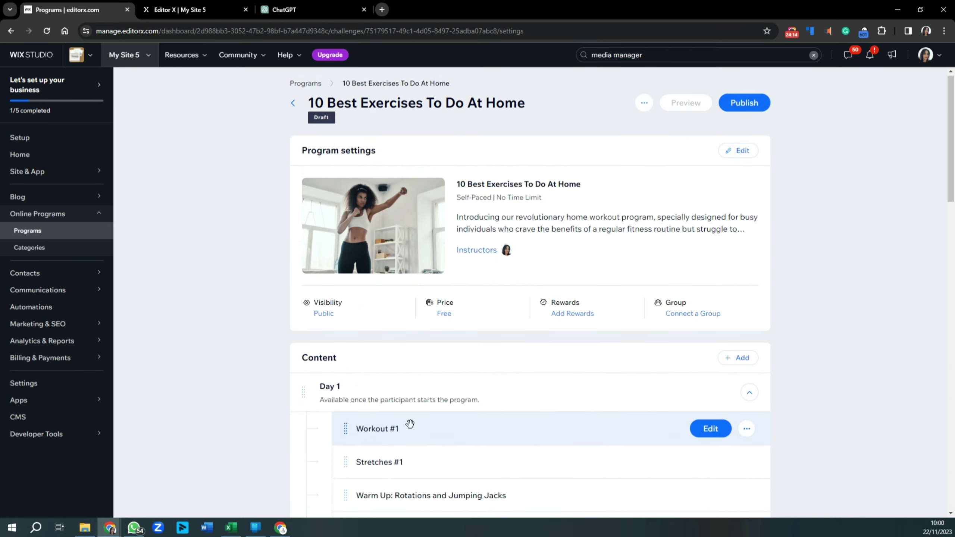
{"action": "scroll", "coordinate": [410, 423], "scroll_direction": "down", "scroll_amount": 3}
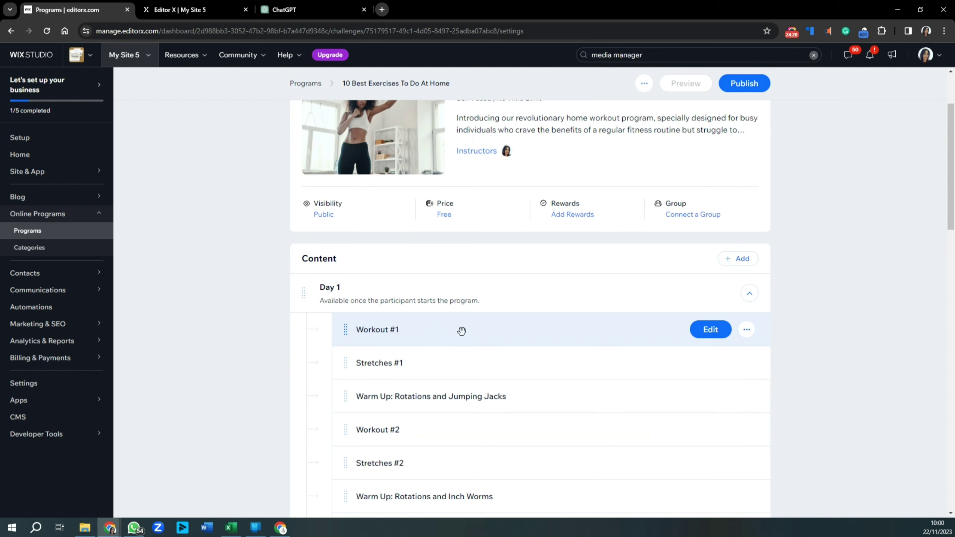
{"action": "left_click", "coordinate": [704, 332]}
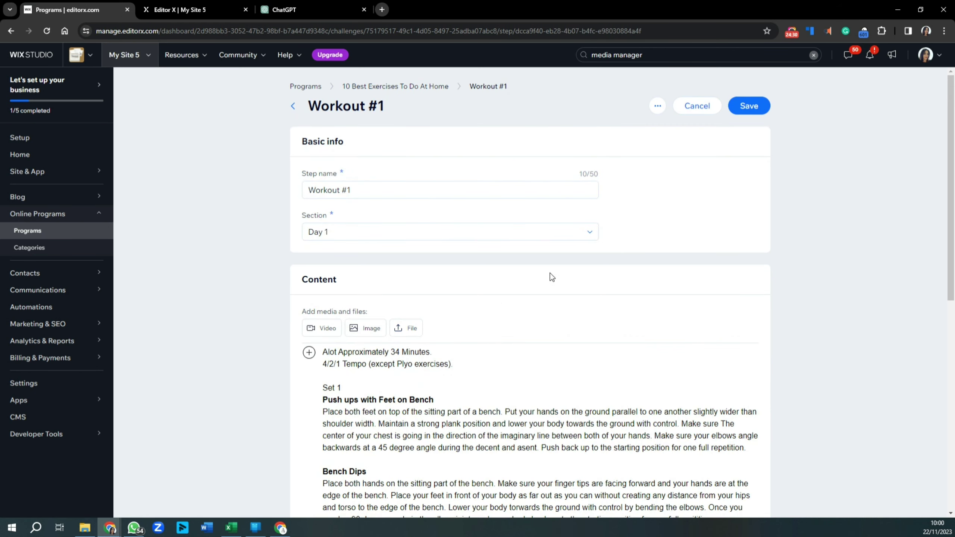
{"action": "scroll", "coordinate": [494, 290], "scroll_direction": "down", "scroll_amount": 5}
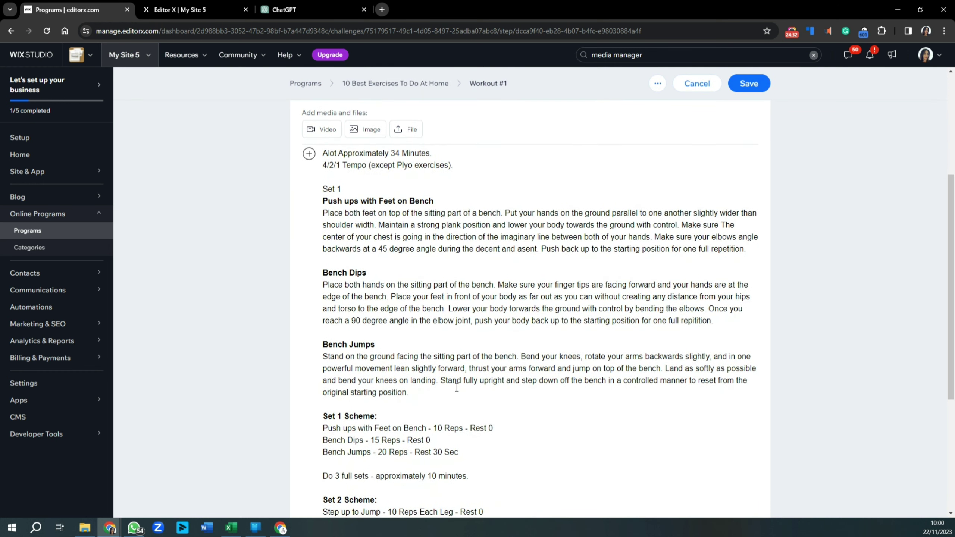
Start inserting a video into the Workout #1 content, choosing upload instead of embedding a URL, and open the video chooser
{"action": "left_click", "coordinate": [309, 154]}
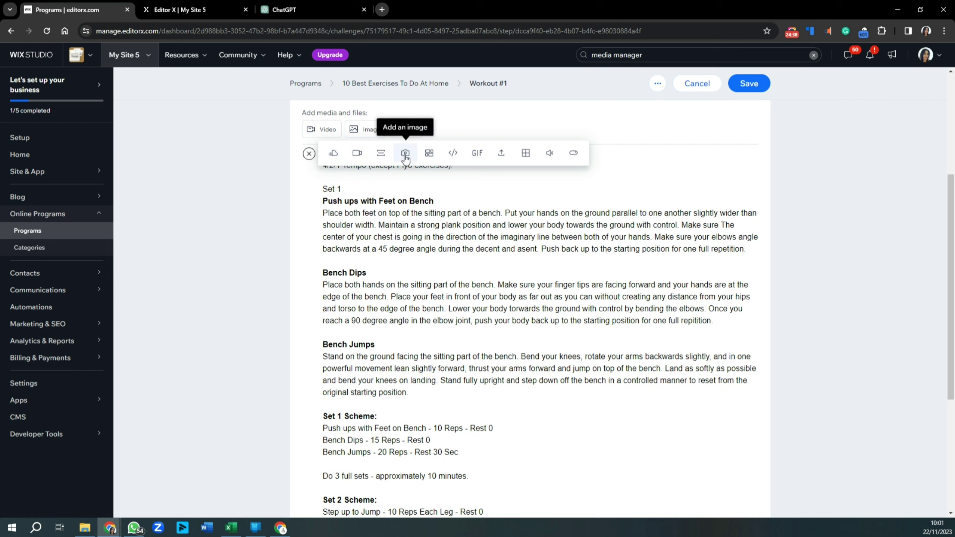
{"action": "left_click", "coordinate": [356, 154]}
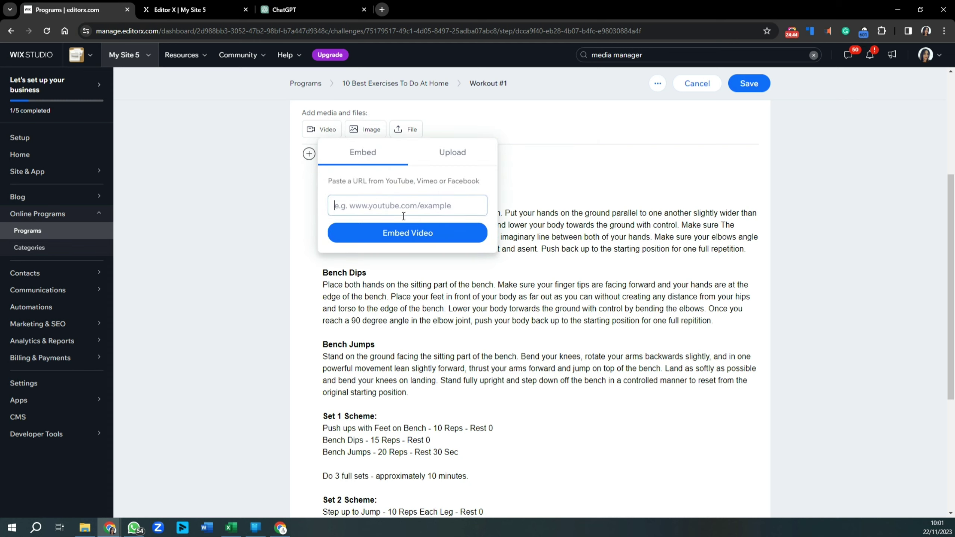
{"action": "left_click", "coordinate": [380, 206]}
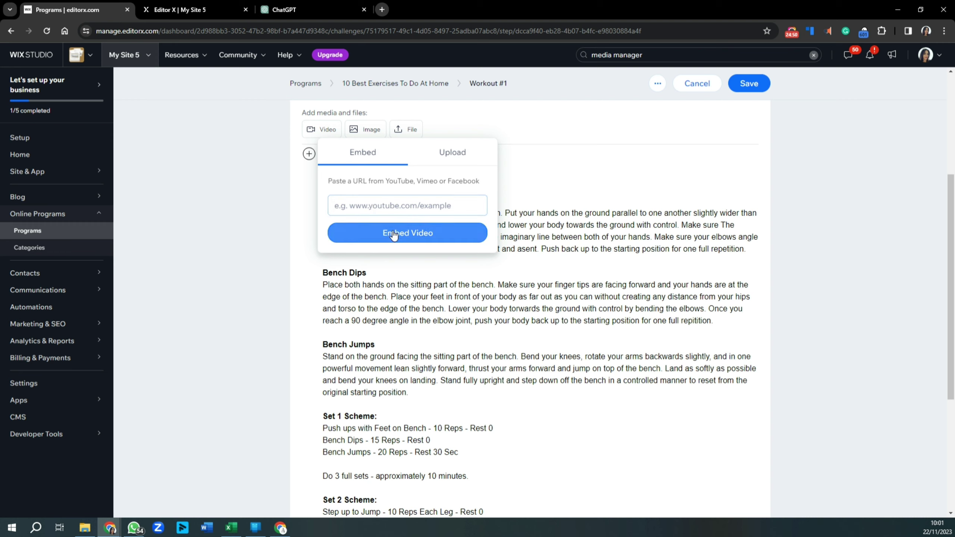
{"action": "left_click", "coordinate": [452, 154]}
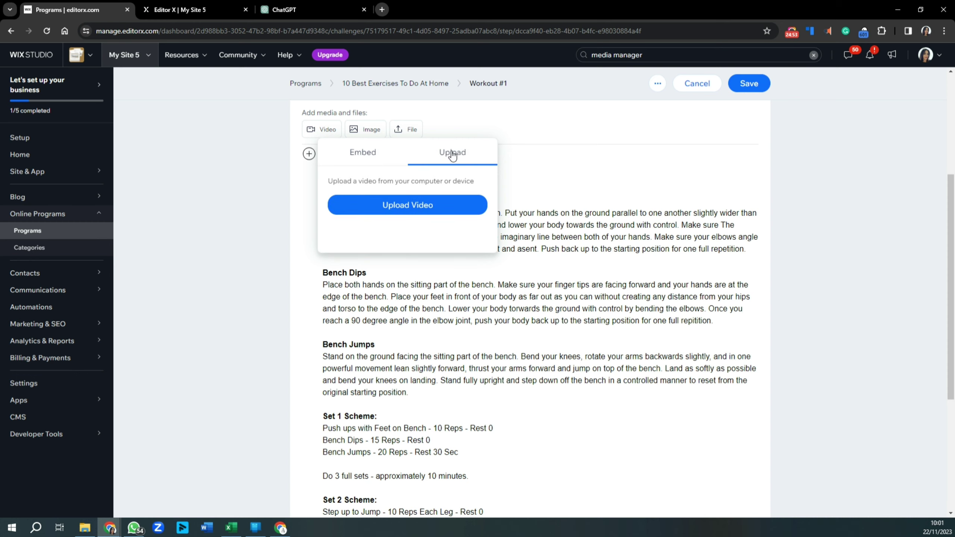
{"action": "left_click", "coordinate": [426, 211]}
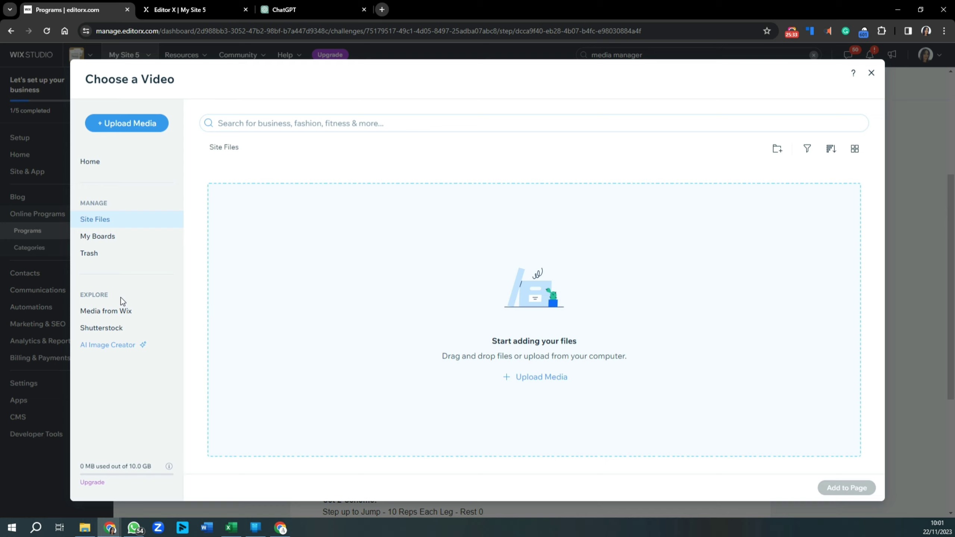
Search Media from Wix for "fitness", add the clip of the woman in blue doing sit-ups, and find it in the Workout #1 content
{"action": "left_click", "coordinate": [104, 317]}
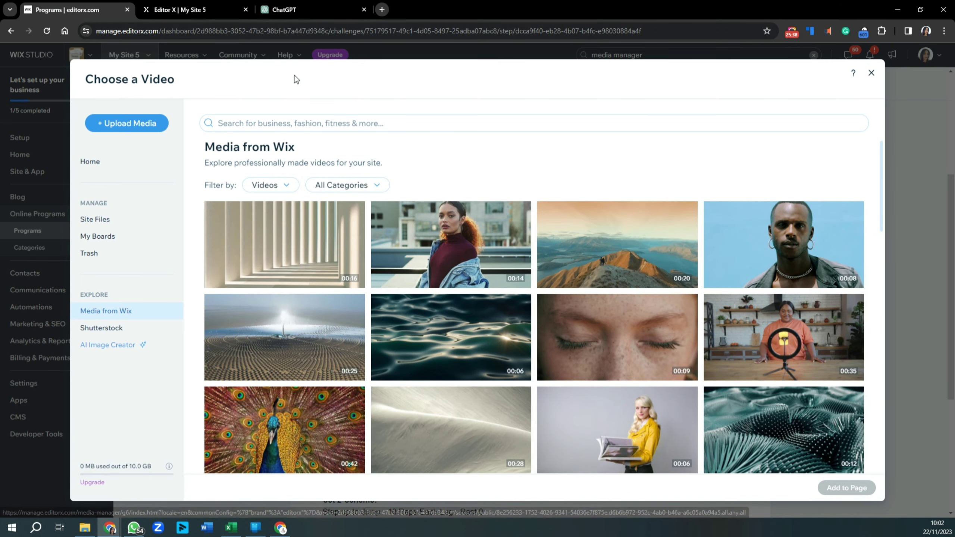
{"action": "left_click", "coordinate": [294, 120]}
{"action": "type", "text": "fitness"}
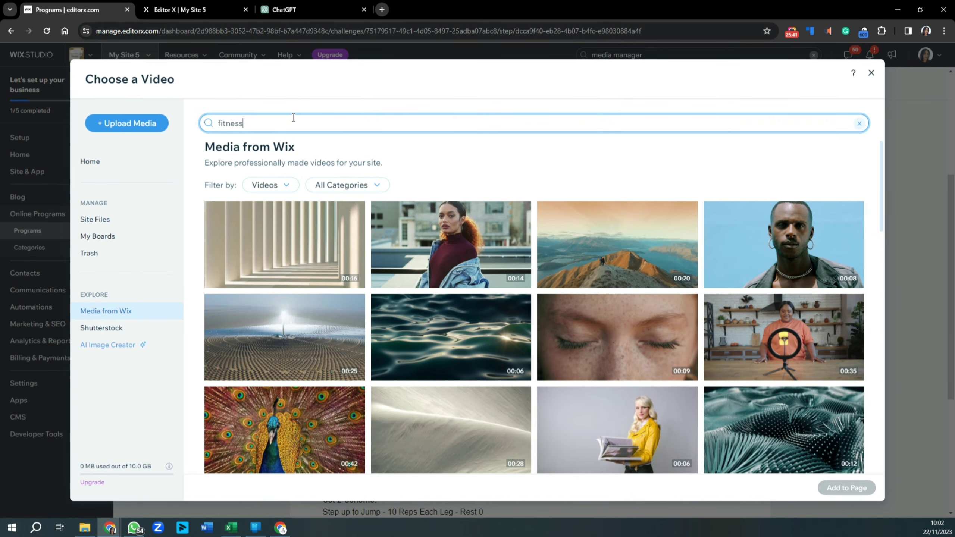
{"action": "key", "text": "Return"}
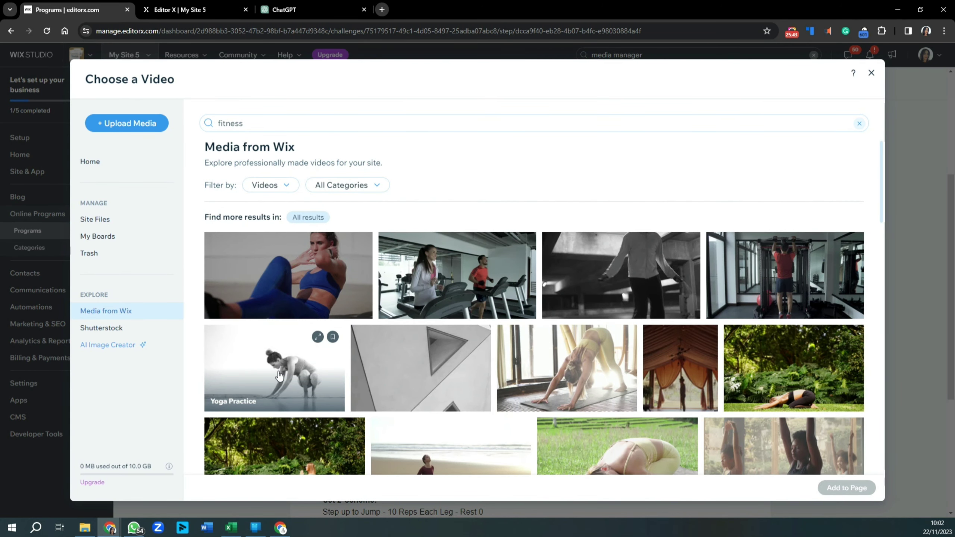
{"action": "left_click", "coordinate": [293, 293]}
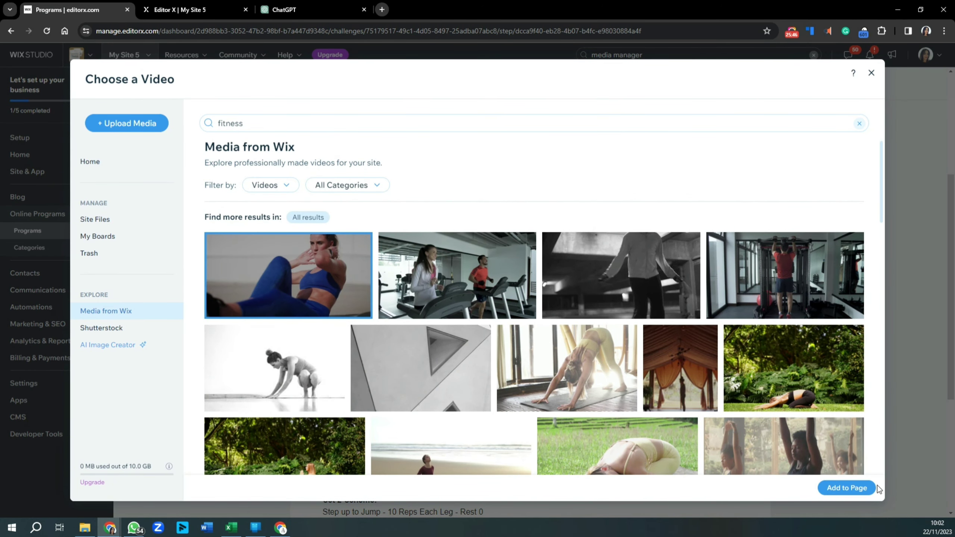
{"action": "left_click", "coordinate": [847, 489]}
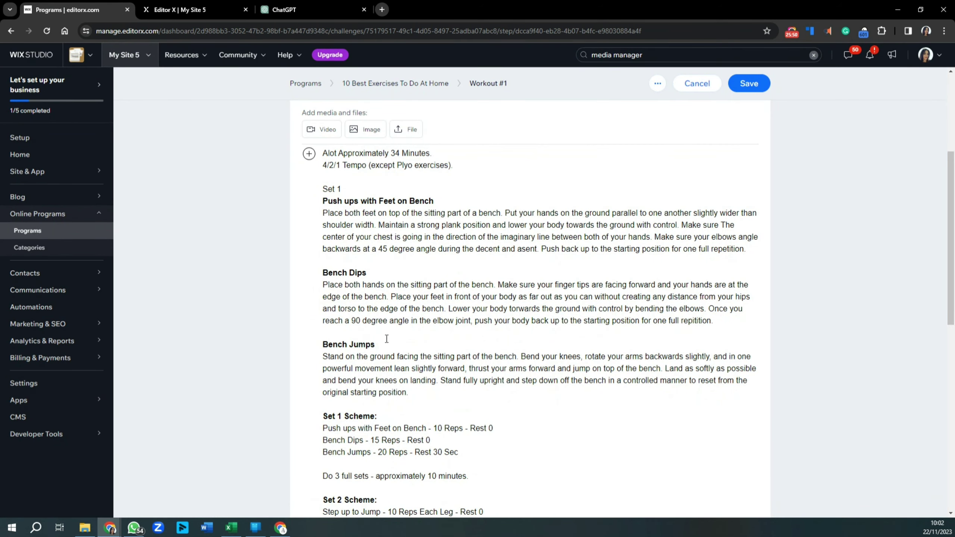
{"action": "scroll", "coordinate": [387, 343], "scroll_direction": "down", "scroll_amount": 2}
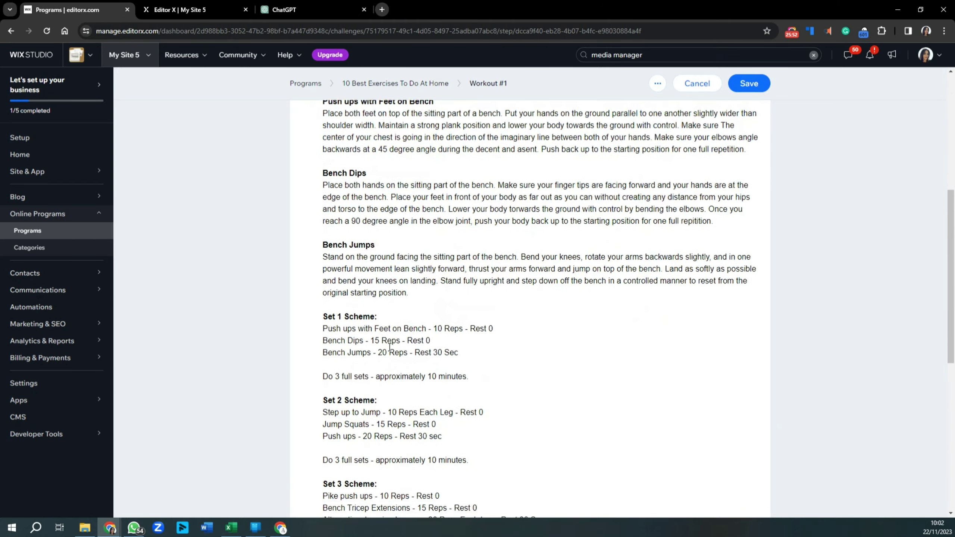
{"action": "scroll", "coordinate": [389, 347], "scroll_direction": "down", "scroll_amount": 7}
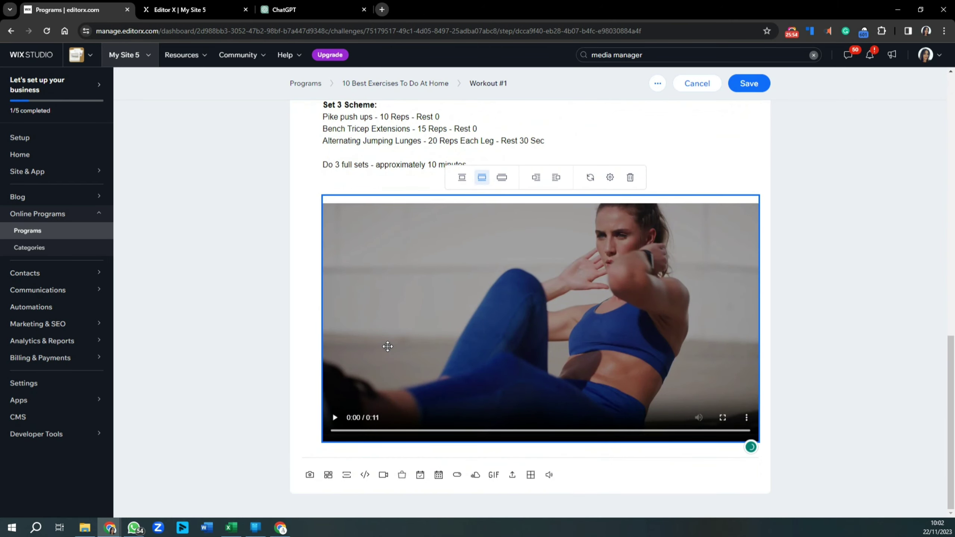
Insert two blank lines above the opening line of the Workout #1 content and show the media insert options there
{"action": "scroll", "coordinate": [388, 343], "scroll_direction": "up", "scroll_amount": 6}
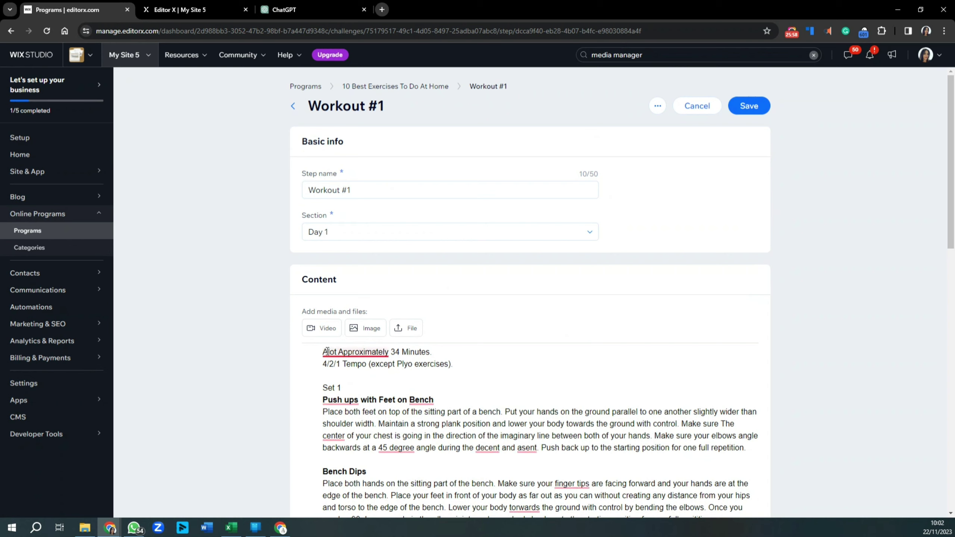
{"action": "mouse_move", "coordinate": [323, 354]}
{"action": "key", "text": "Return"}
{"action": "key", "text": "Return"}
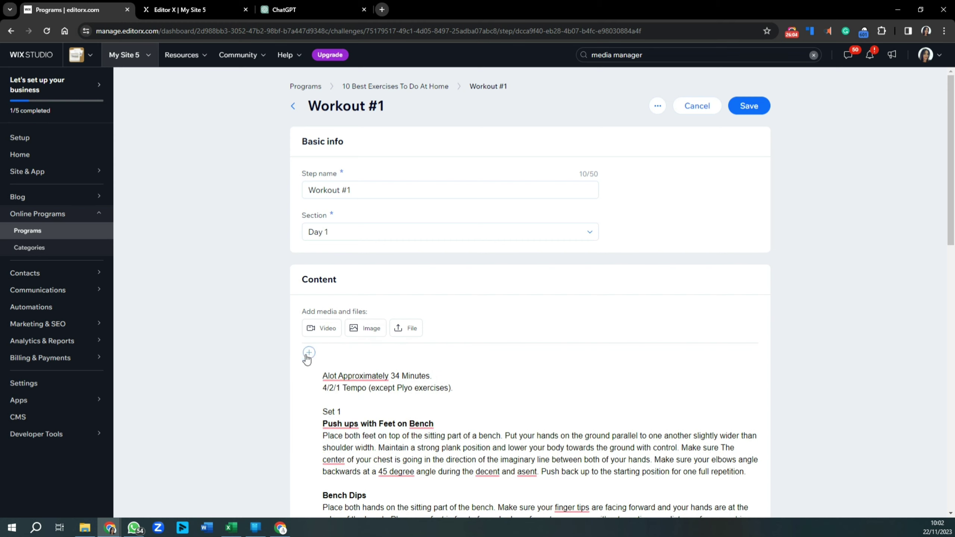
{"action": "left_click", "coordinate": [308, 356]}
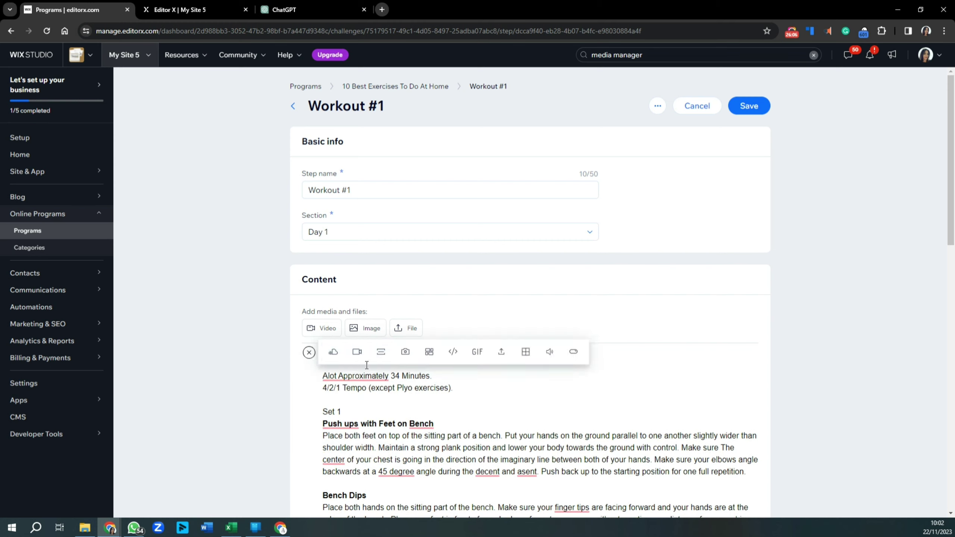
Open the video picker for the empty line above the workout text and browse the Media from Wix collection
{"action": "left_click", "coordinate": [357, 352]}
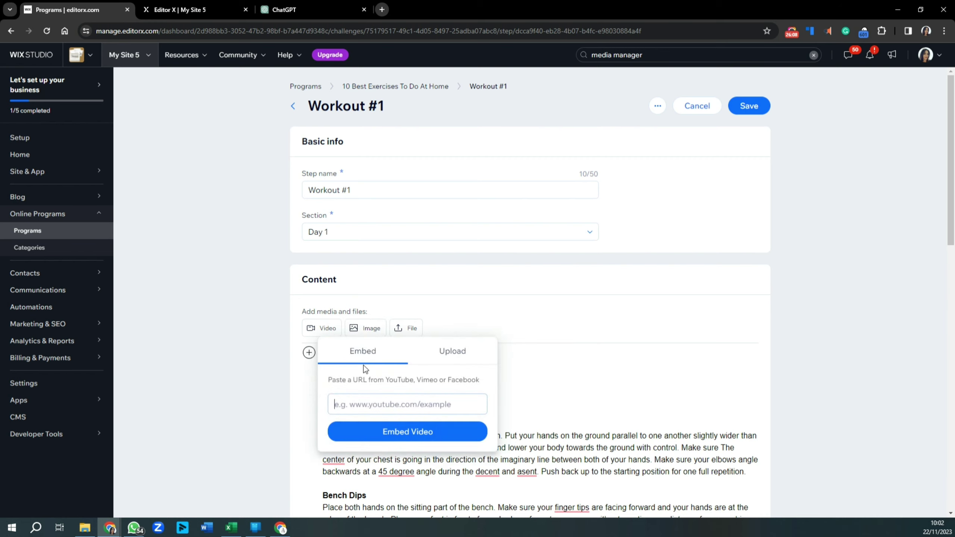
{"action": "left_click", "coordinate": [448, 356]}
{"action": "left_click", "coordinate": [437, 407]}
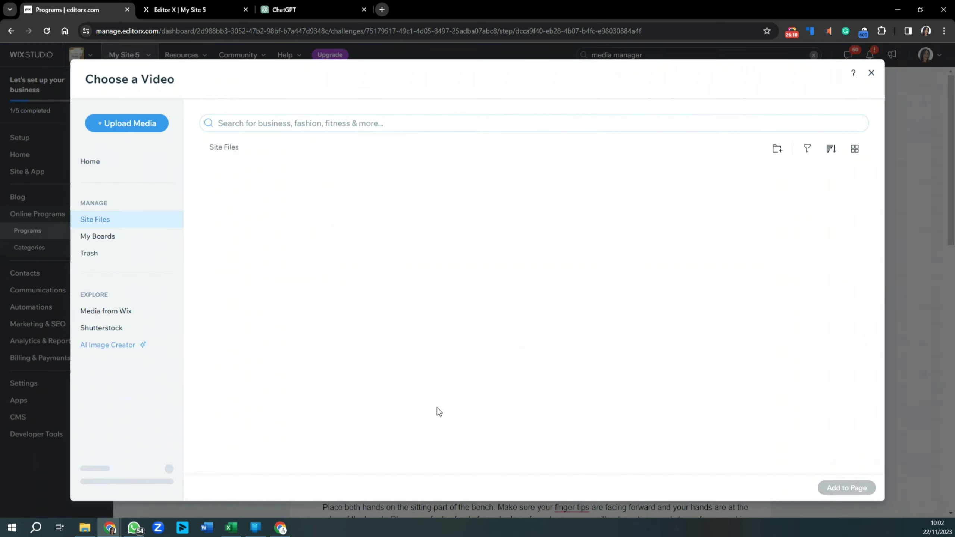
{"action": "left_click", "coordinate": [86, 318]}
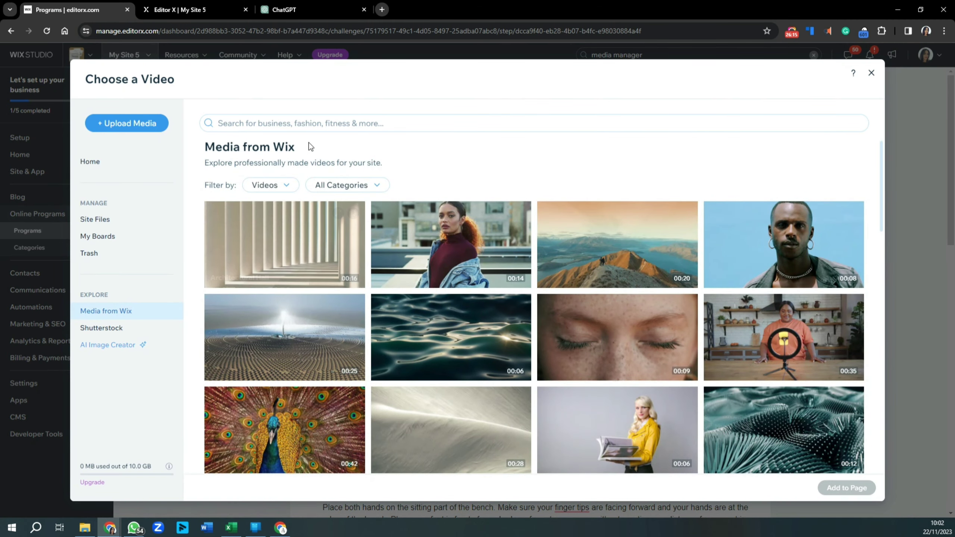
Search the video library for "fitness" and add the "Fitness" video of a woman doing sit-ups to the page
{"action": "left_click", "coordinate": [309, 126]}
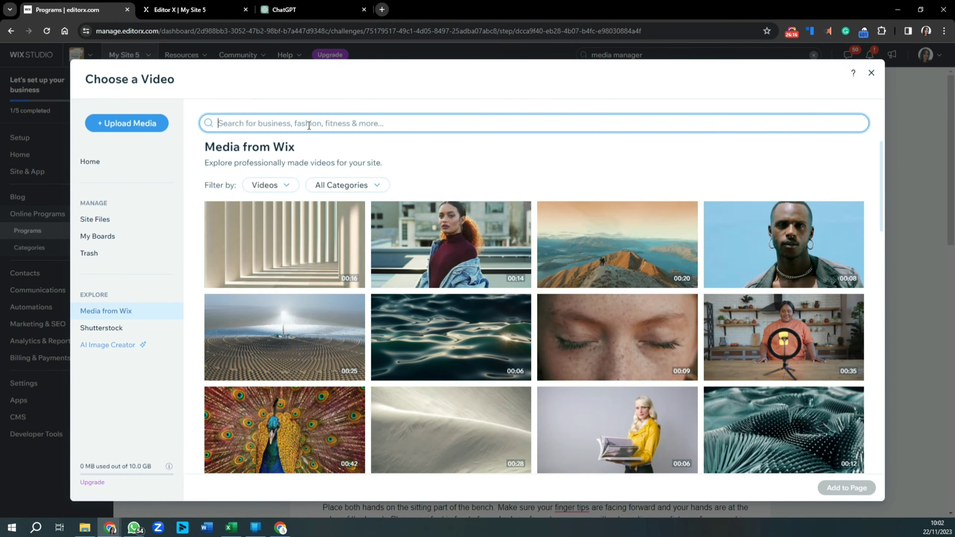
{"action": "type", "text": "fitness"}
{"action": "key", "text": "Return"}
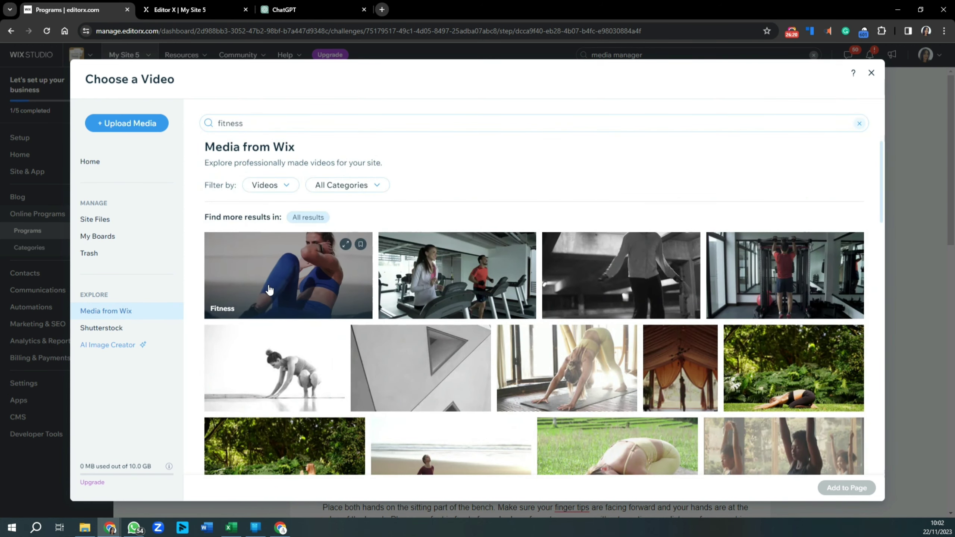
{"action": "left_click", "coordinate": [270, 289]}
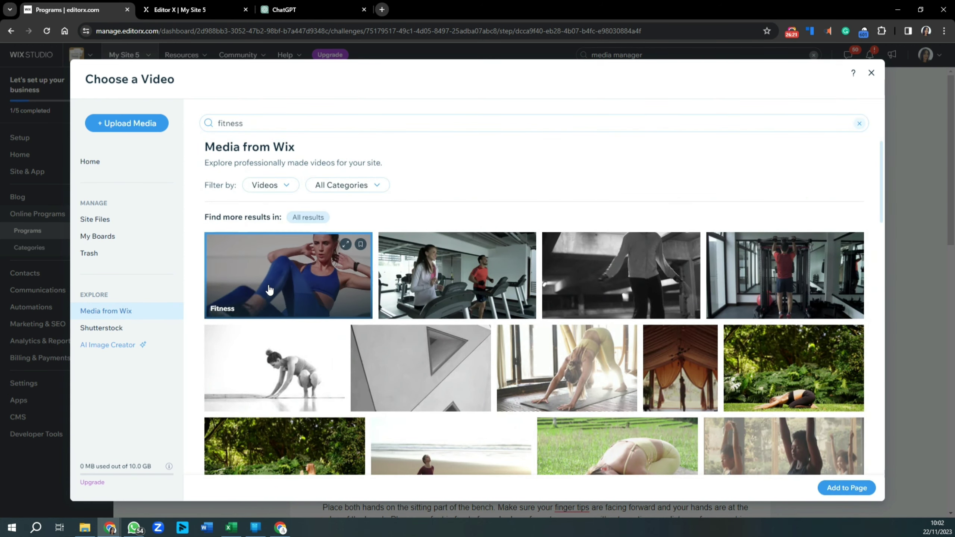
{"action": "left_click", "coordinate": [842, 488]}
Delete the duplicate fitness video below the Set 3 Scheme text at the end of the content
{"action": "scroll", "coordinate": [702, 516], "scroll_direction": "down", "scroll_amount": 7}
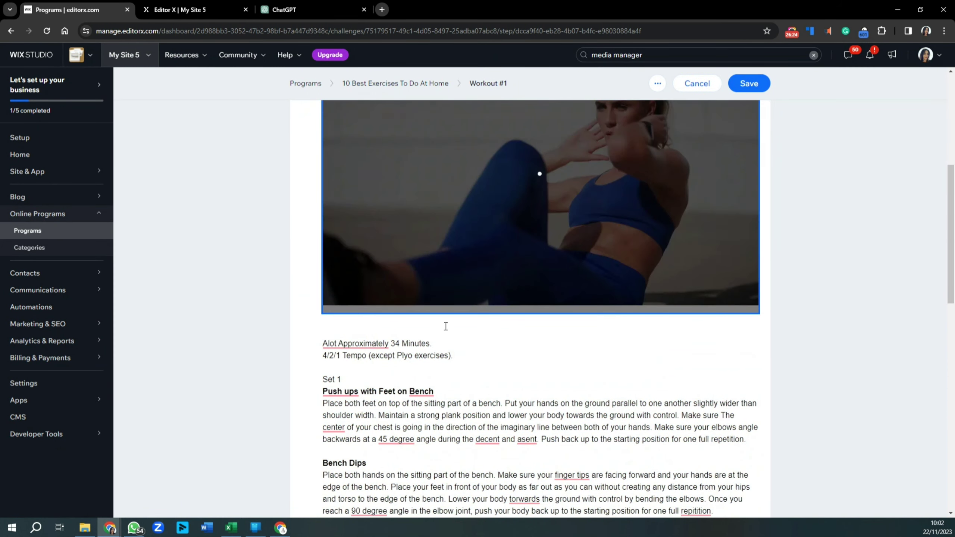
{"action": "scroll", "coordinate": [414, 285], "scroll_direction": "down", "scroll_amount": 10}
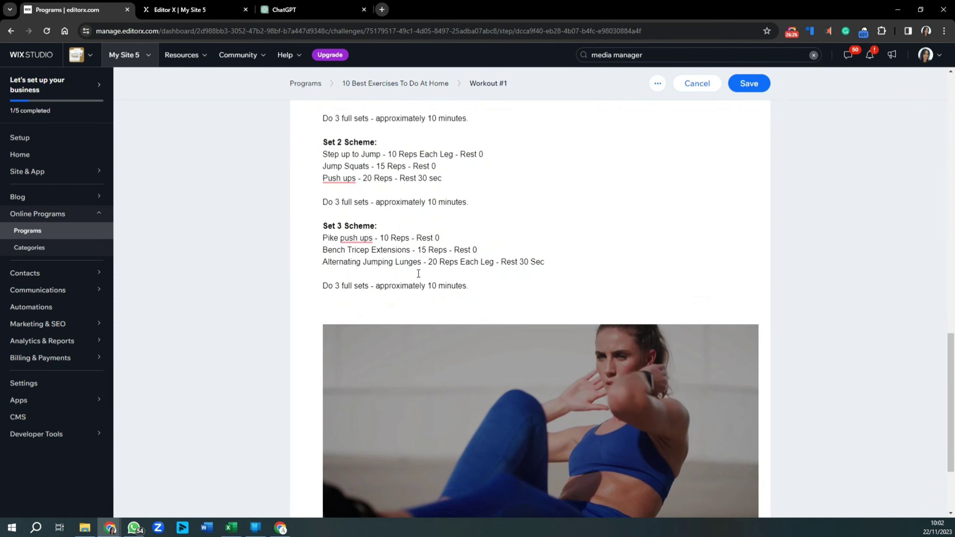
{"action": "scroll", "coordinate": [421, 264], "scroll_direction": "up", "scroll_amount": 3}
{"action": "scroll", "coordinate": [421, 263], "scroll_direction": "down", "scroll_amount": 7}
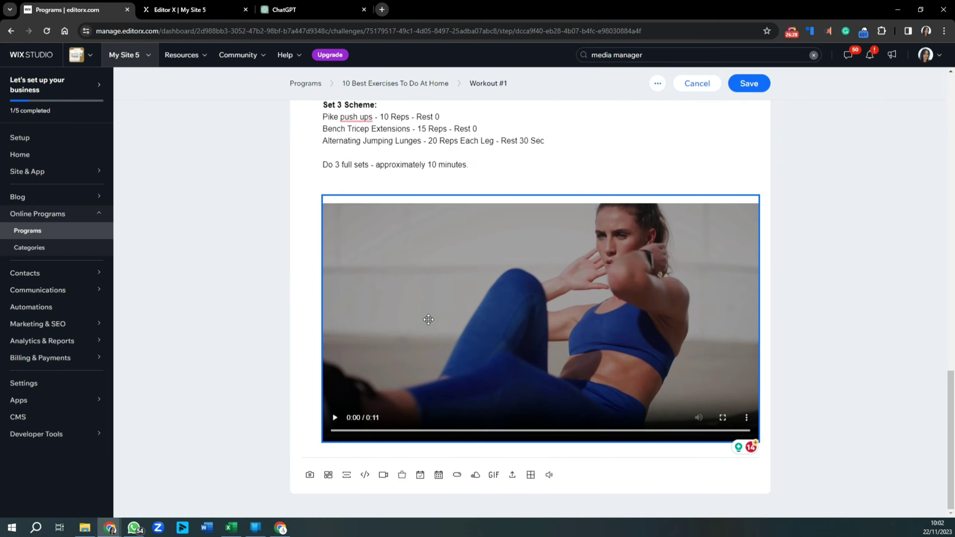
{"action": "left_click", "coordinate": [429, 319]}
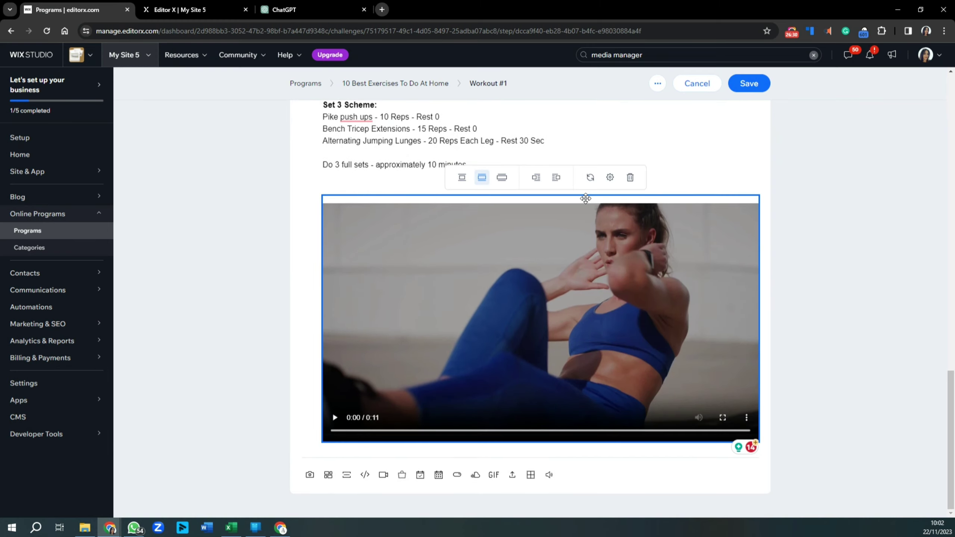
{"action": "left_click", "coordinate": [630, 177]}
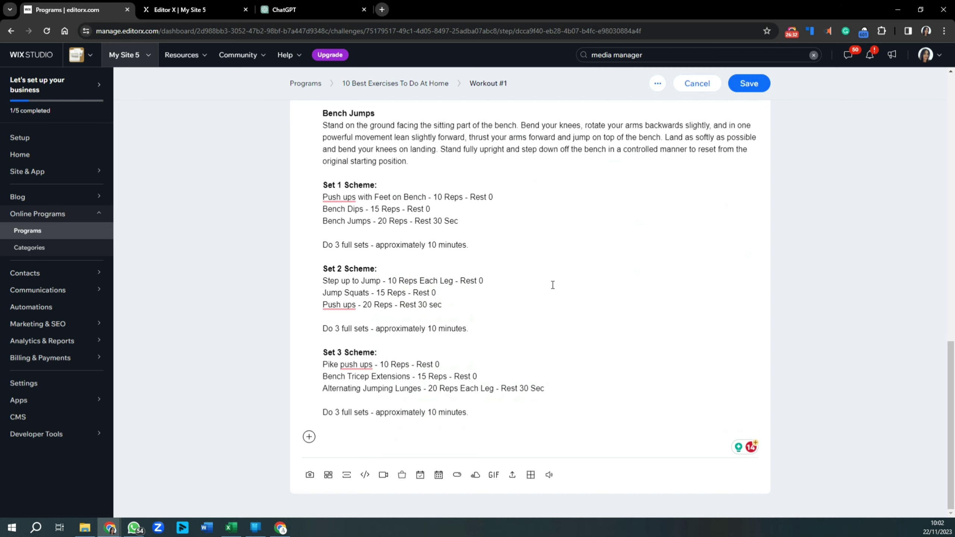
Review the Workout #1 content, from the video through the exercise descriptions to the set schemes
{"action": "scroll", "coordinate": [552, 284], "scroll_direction": "up", "scroll_amount": 10}
{"action": "left_click", "coordinate": [546, 281]}
{"action": "scroll", "coordinate": [545, 281], "scroll_direction": "up", "scroll_amount": 5}
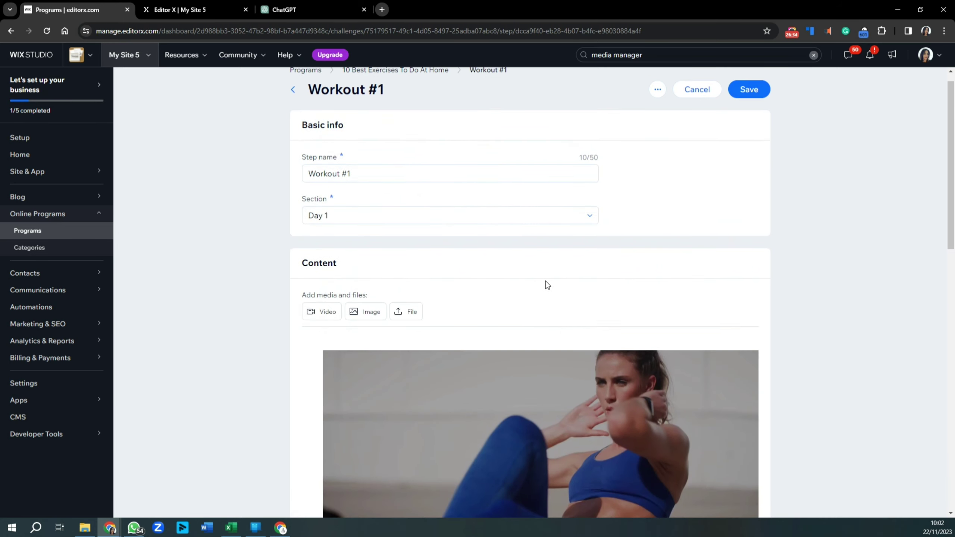
{"action": "scroll", "coordinate": [546, 281], "scroll_direction": "down", "scroll_amount": 3}
{"action": "scroll", "coordinate": [463, 370], "scroll_direction": "down", "scroll_amount": 5}
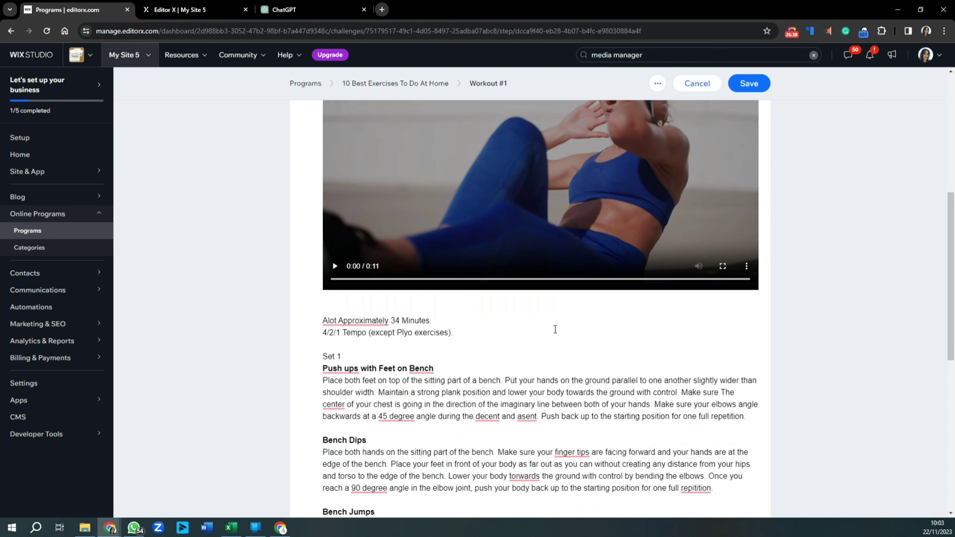
{"action": "left_click", "coordinate": [488, 241]}
{"action": "scroll", "coordinate": [376, 351], "scroll_direction": "down", "scroll_amount": 4}
{"action": "scroll", "coordinate": [376, 351], "scroll_direction": "up", "scroll_amount": 5}
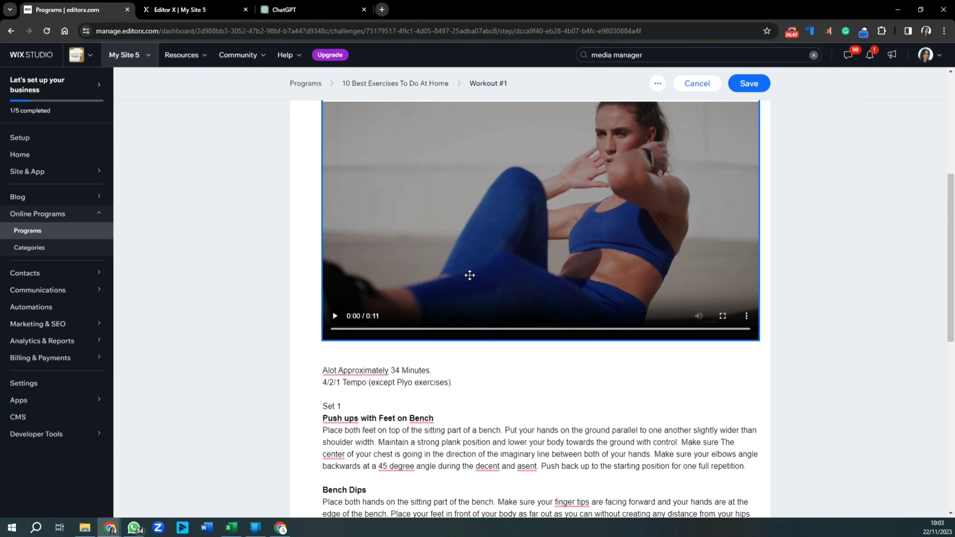
{"action": "scroll", "coordinate": [399, 372], "scroll_direction": "down", "scroll_amount": 1}
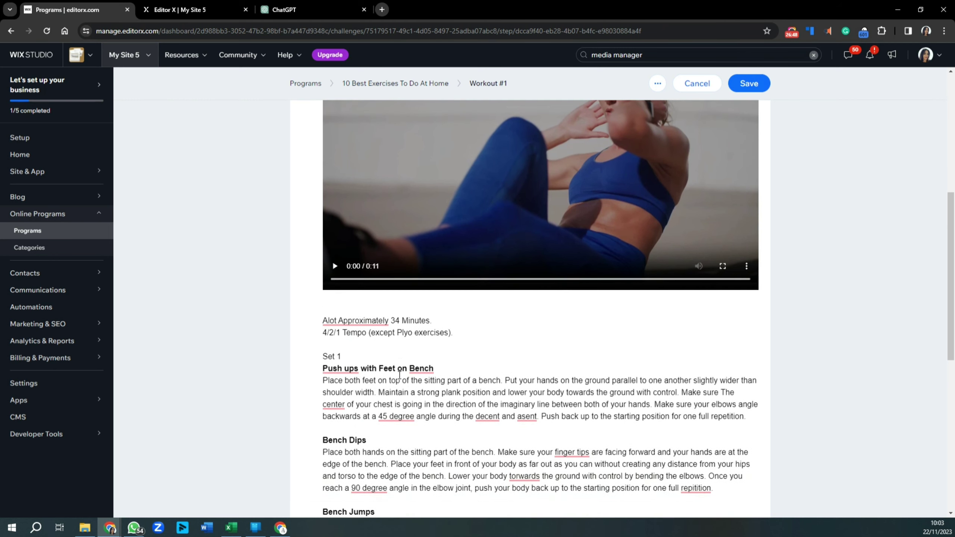
{"action": "scroll", "coordinate": [451, 480], "scroll_direction": "down", "scroll_amount": 3}
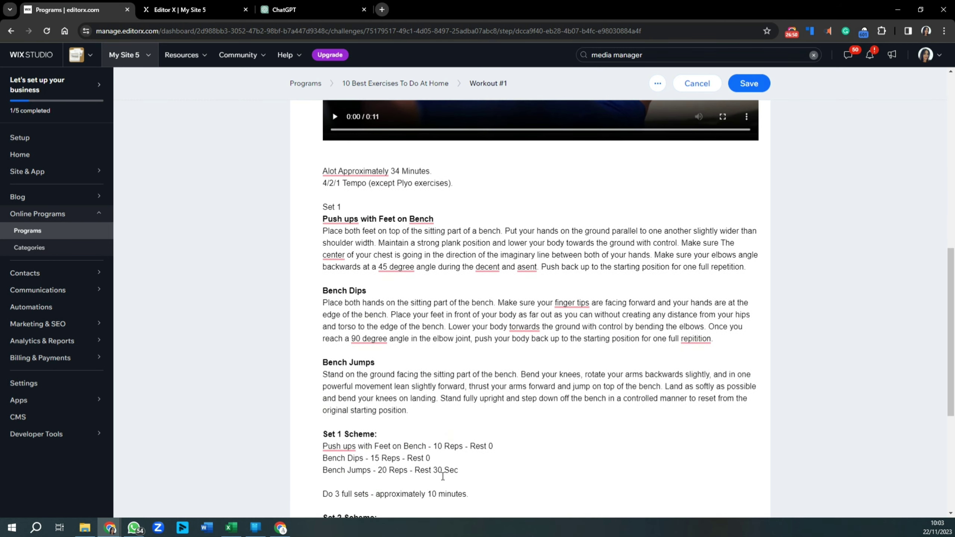
{"action": "scroll", "coordinate": [429, 462], "scroll_direction": "up", "scroll_amount": 6}
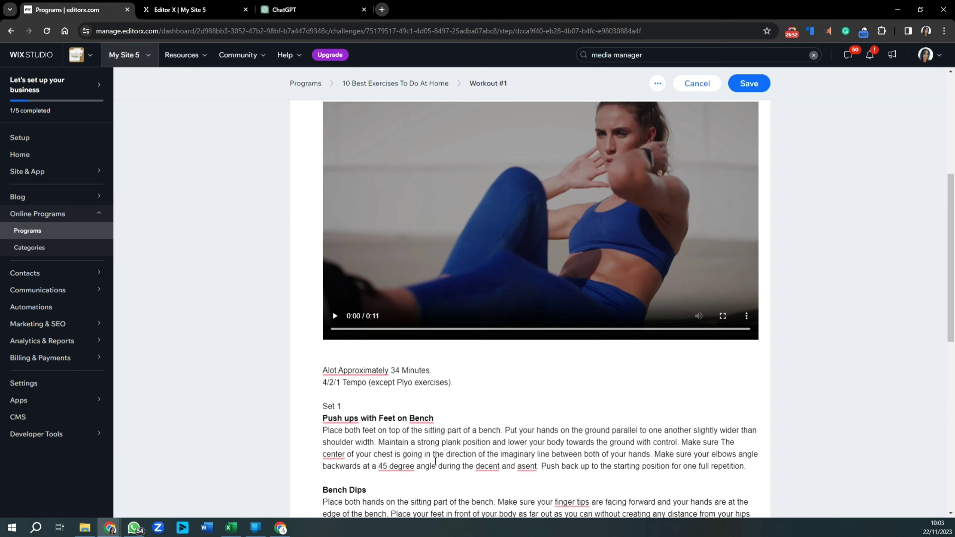
Add blank lines below the video and insert a table with 4 columns and 4 rows there
{"action": "left_click", "coordinate": [388, 455]}
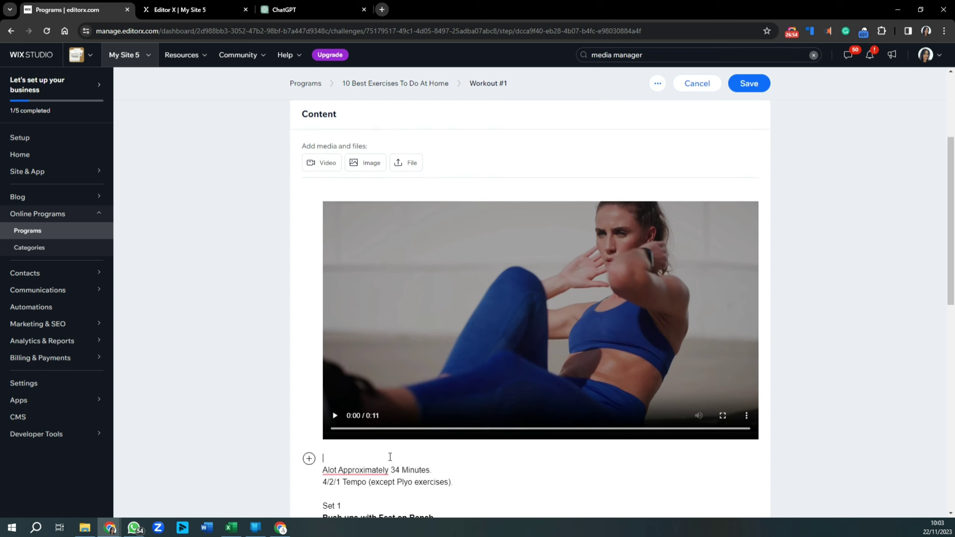
{"action": "key", "text": "Return"}
{"action": "key", "text": "Return"}
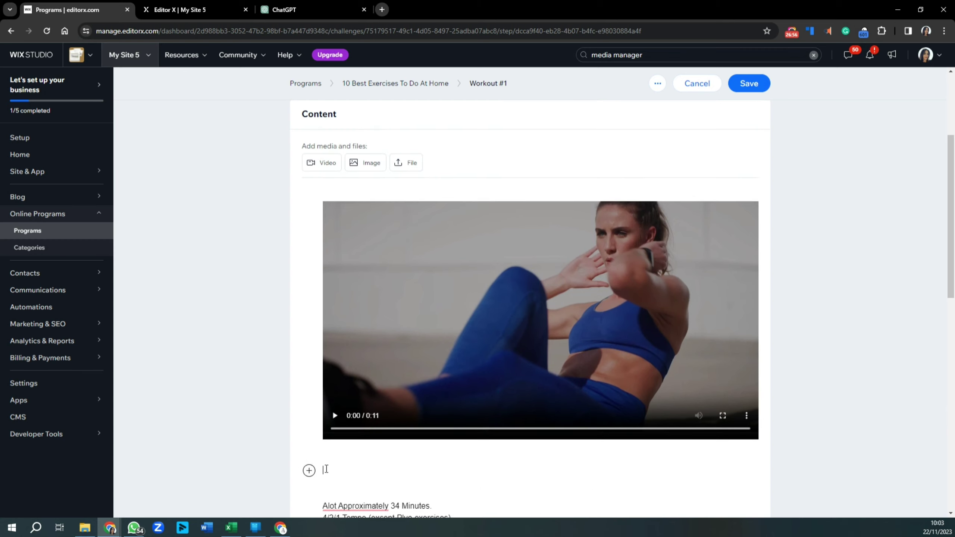
{"action": "left_click", "coordinate": [308, 470]}
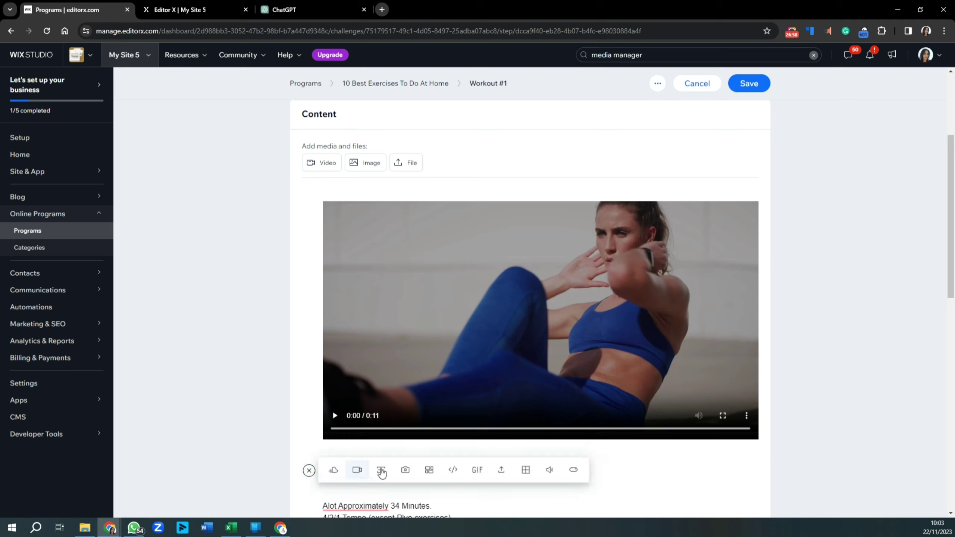
{"action": "left_click", "coordinate": [526, 473]}
{"action": "left_click", "coordinate": [382, 459]}
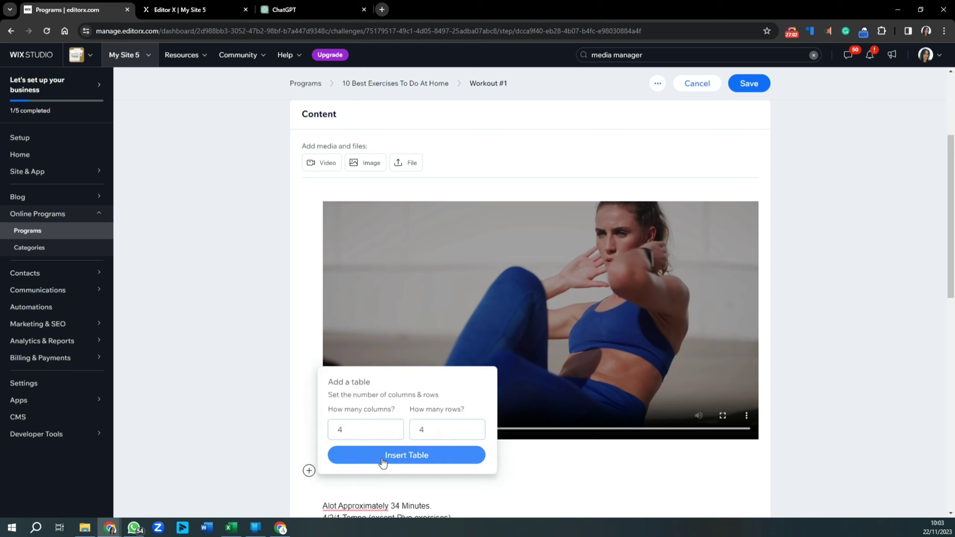
{"action": "left_click", "coordinate": [383, 455]}
Fill the table's first row with the headings Exercise Name, Reps, Weight and Rest
{"action": "scroll", "coordinate": [387, 433], "scroll_direction": "up", "scroll_amount": 8}
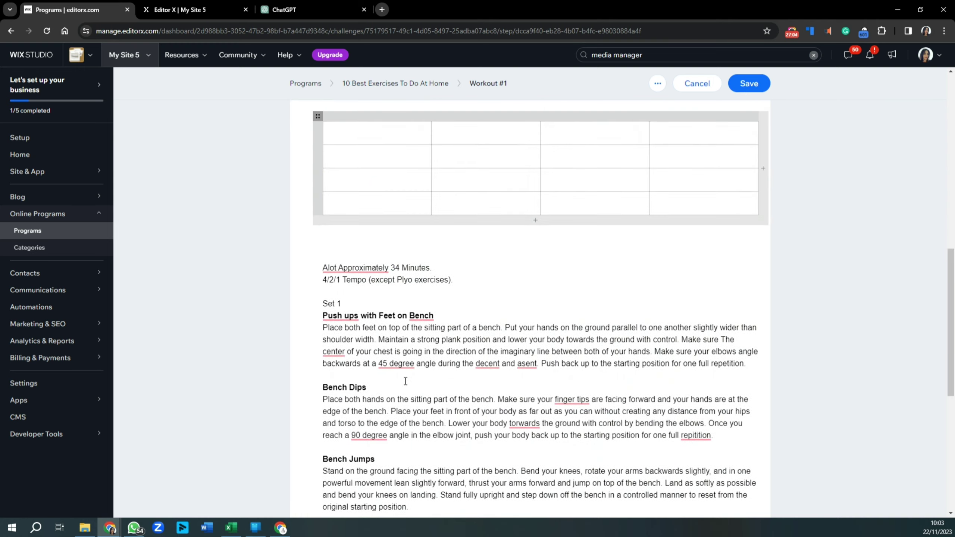
{"action": "left_click", "coordinate": [377, 438]}
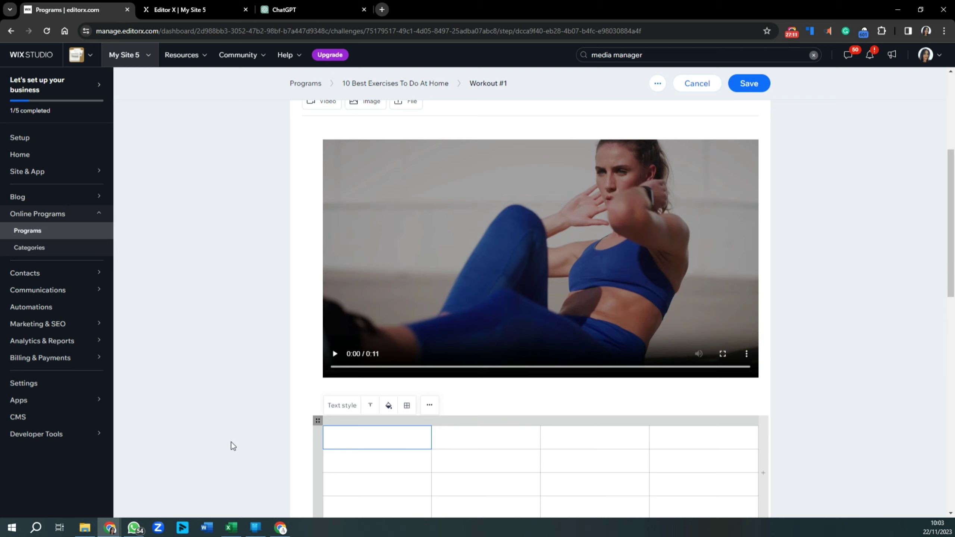
{"action": "key", "text": "Return"}
{"action": "type", "text": "Exercise "}
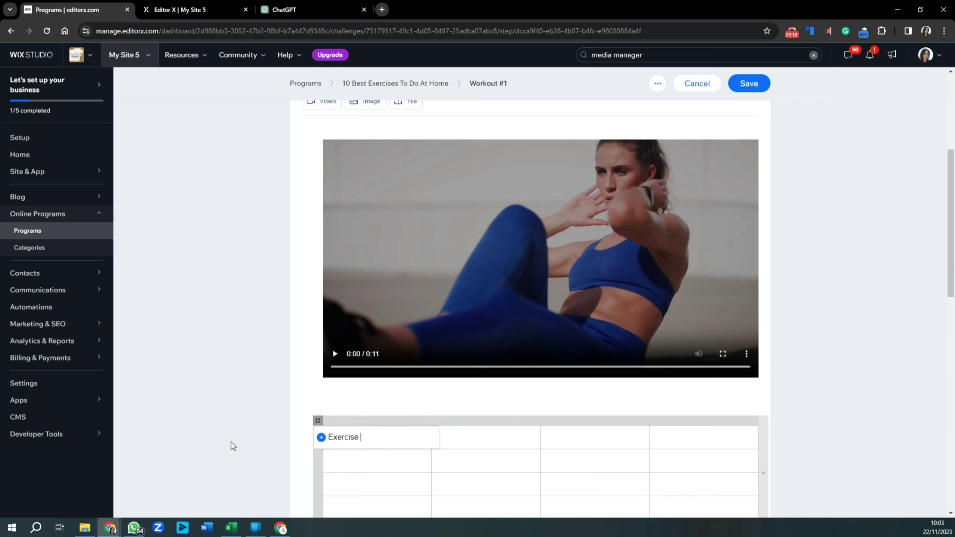
{"action": "type", "text": "Name"}
{"action": "key", "text": "Tab"}
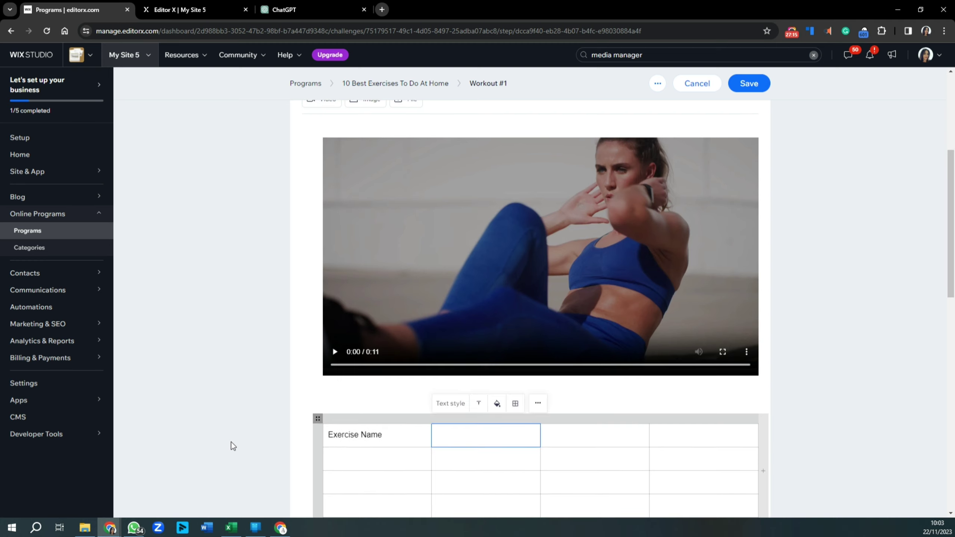
{"action": "type", "text": "Reps"}
{"action": "key", "text": "Tab"}
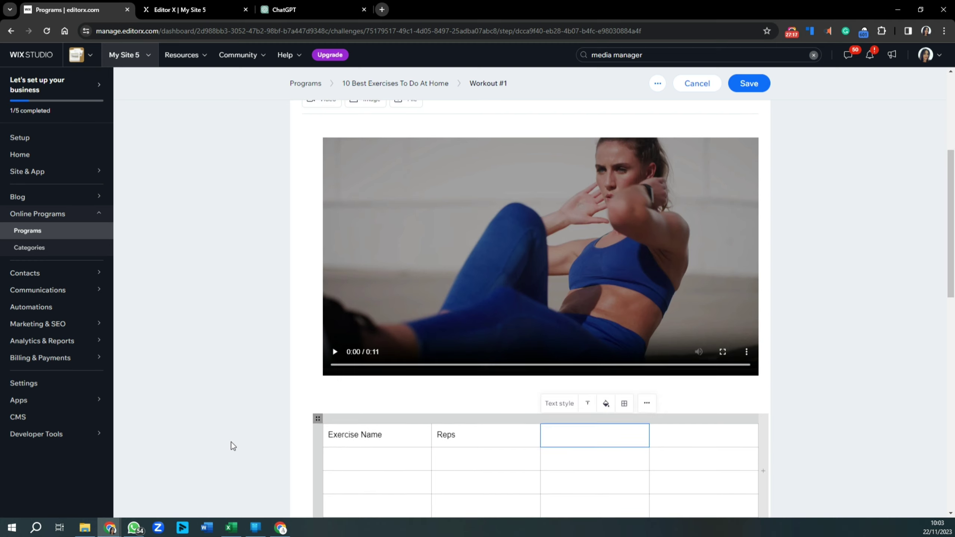
{"action": "type", "text": "Weight"}
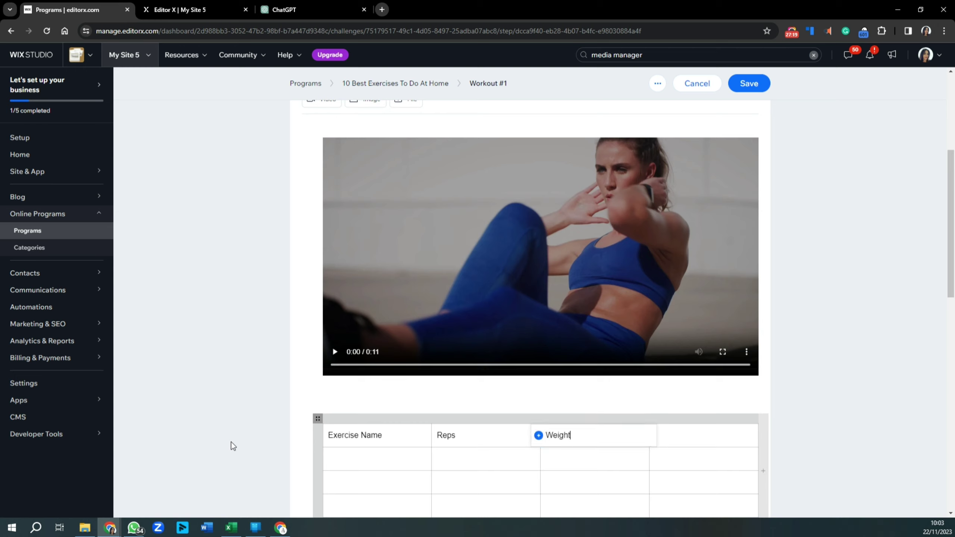
{"action": "key", "text": "Tab"}
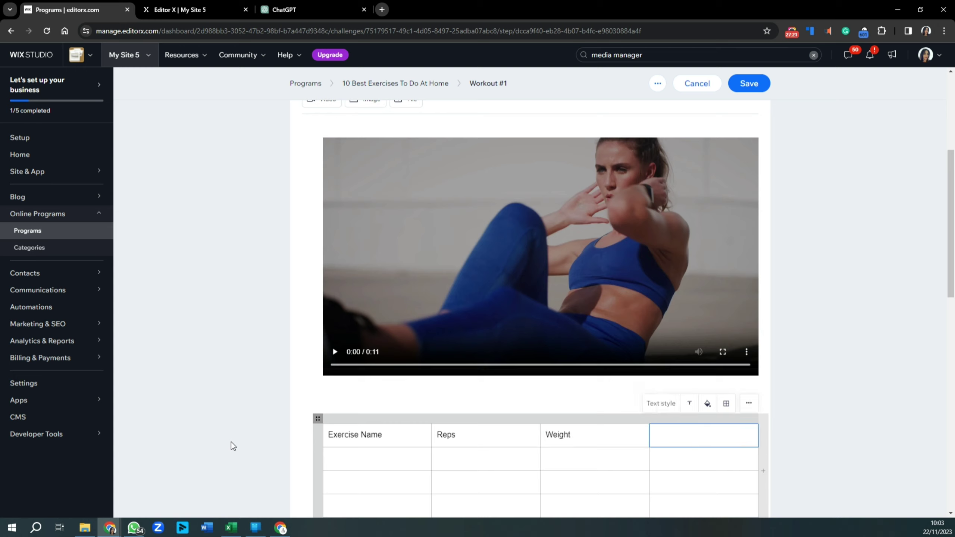
{"action": "type", "text": "Rest"}
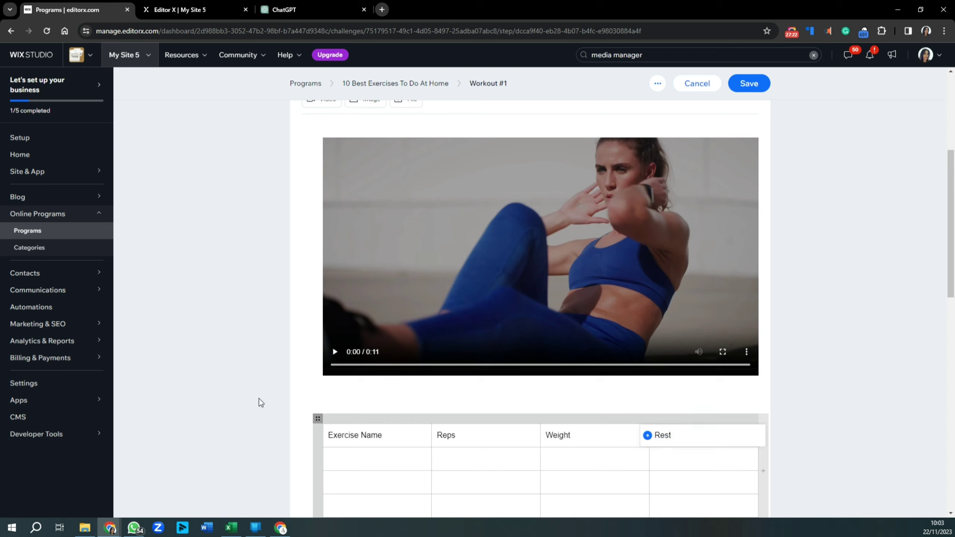
{"action": "key", "text": "Escape"}
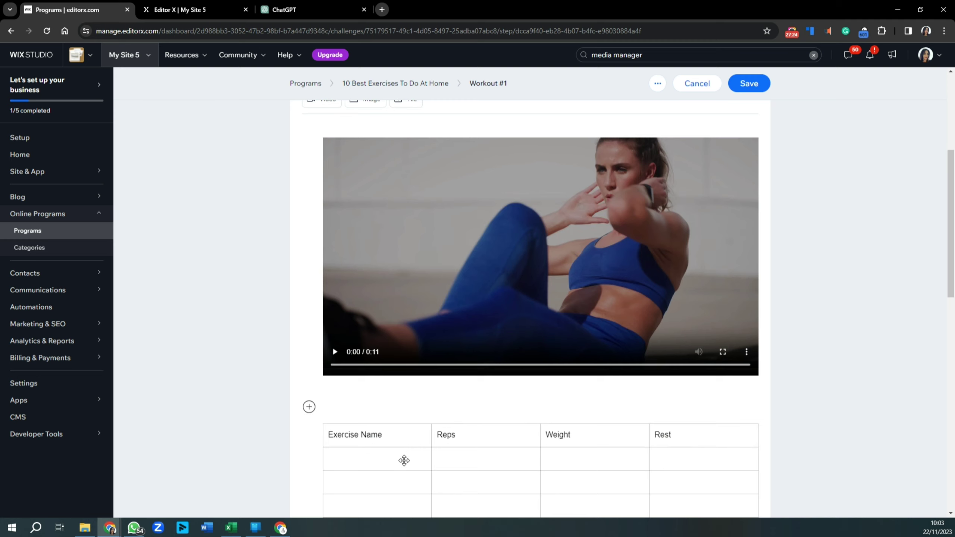
Add two empty rows at the bottom of the exercise table
{"action": "left_click", "coordinate": [451, 460]}
{"action": "scroll", "coordinate": [437, 461], "scroll_direction": "down", "scroll_amount": 4}
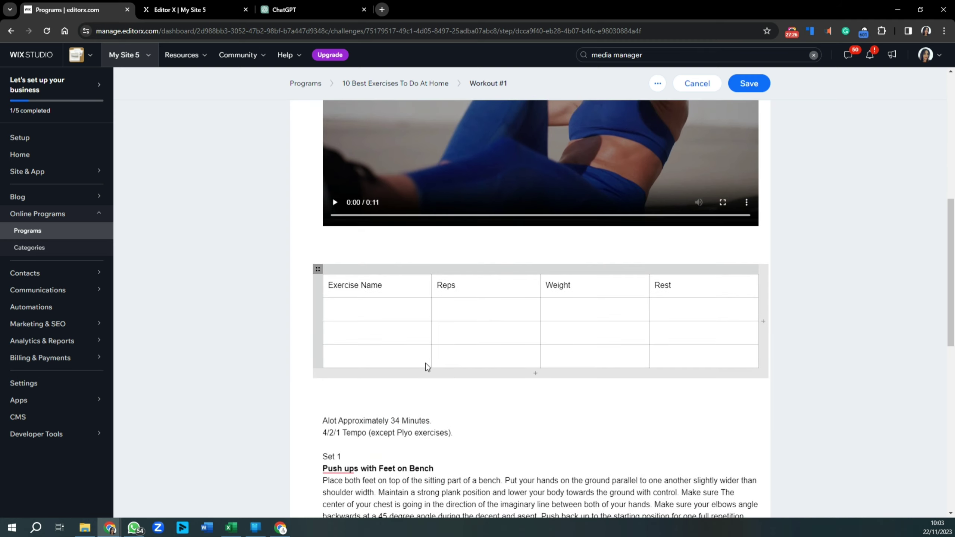
{"action": "left_click", "coordinate": [377, 376]}
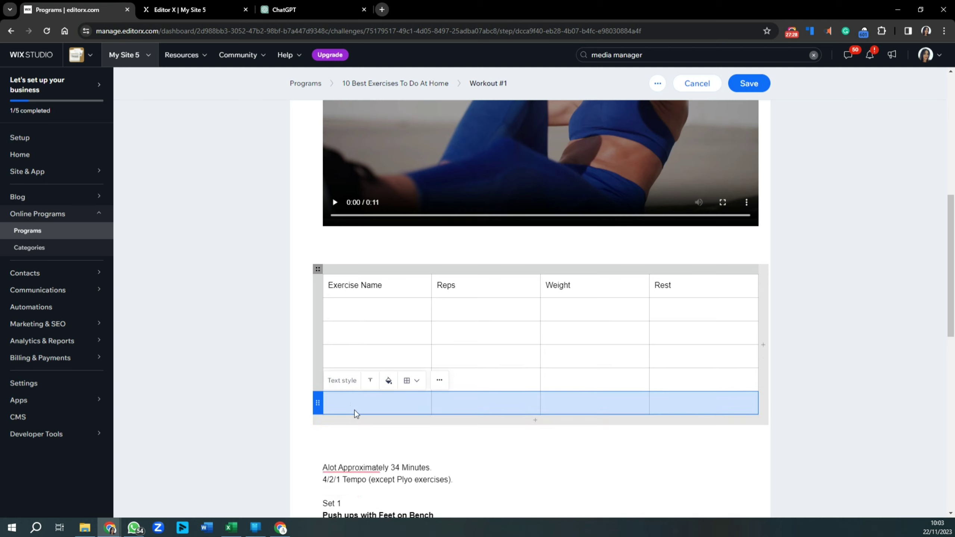
Examine the content types that can be inserted on the blank line below the table and the workout text underneath
{"action": "left_click", "coordinate": [364, 441]}
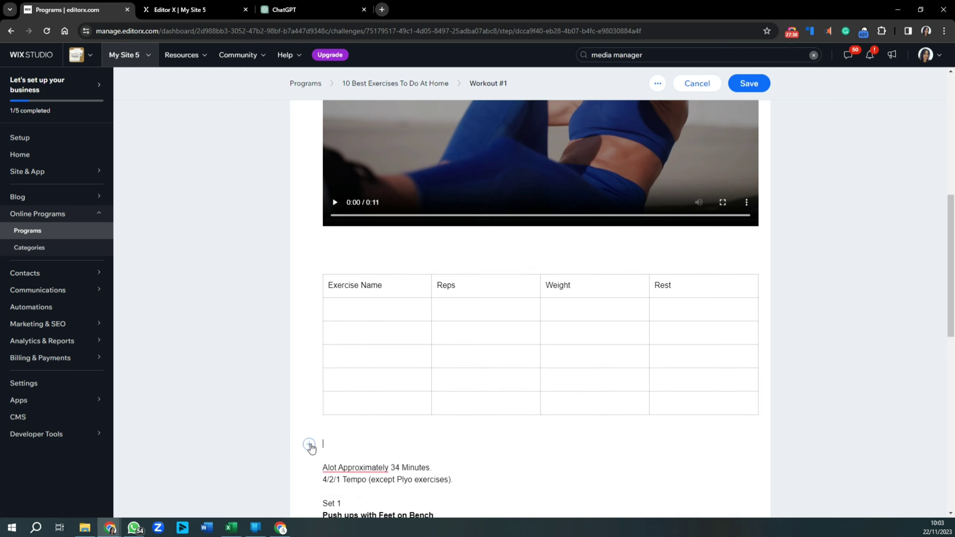
{"action": "left_click", "coordinate": [309, 444]}
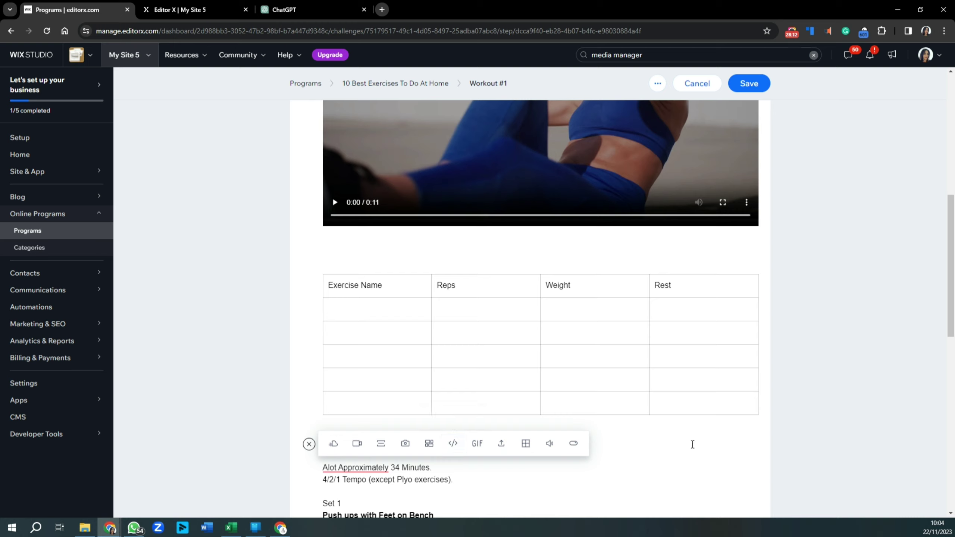
{"action": "scroll", "coordinate": [669, 460], "scroll_direction": "down", "scroll_amount": 5}
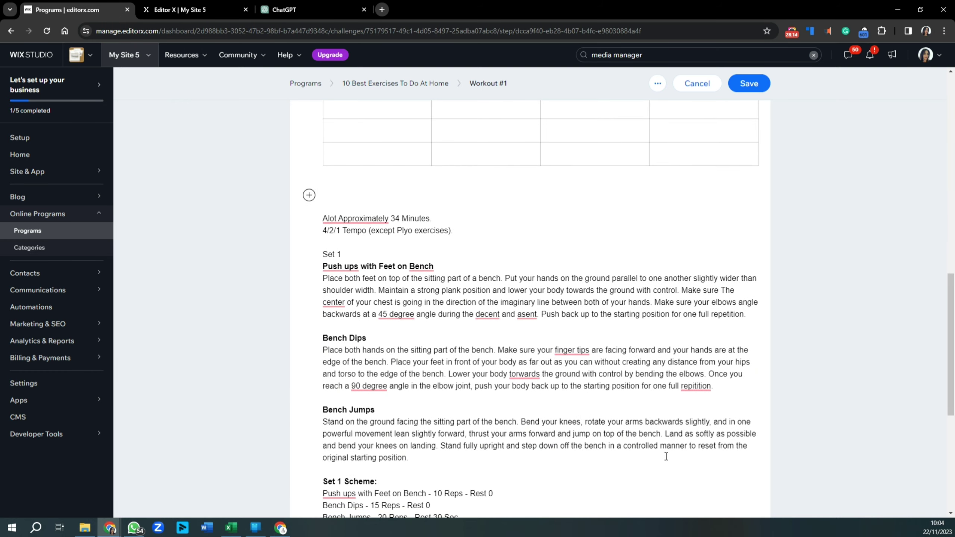
Check the workout text and exercise table, and save the Workout #1 step
{"action": "scroll", "coordinate": [656, 414], "scroll_direction": "down", "scroll_amount": 2}
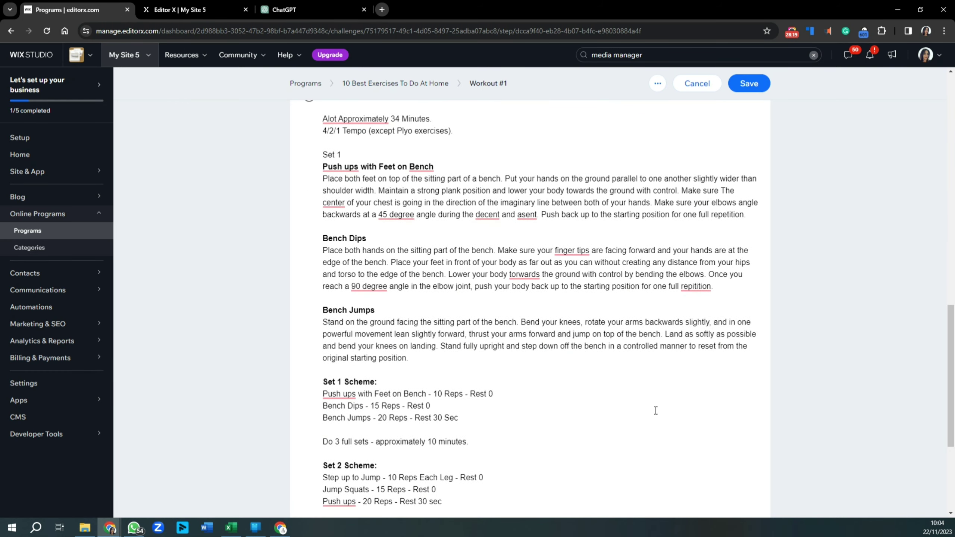
{"action": "scroll", "coordinate": [526, 372], "scroll_direction": "down", "scroll_amount": 4}
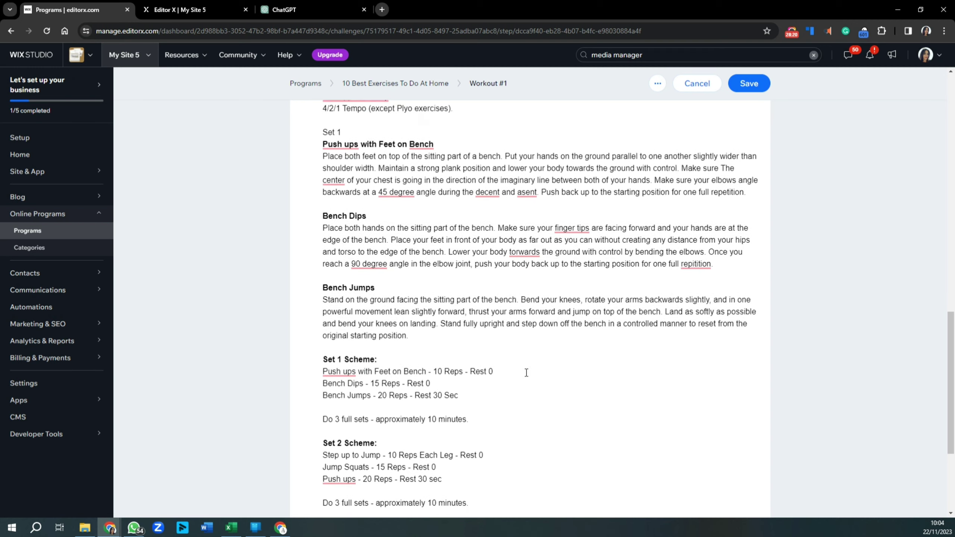
{"action": "scroll", "coordinate": [526, 373], "scroll_direction": "up", "scroll_amount": 15}
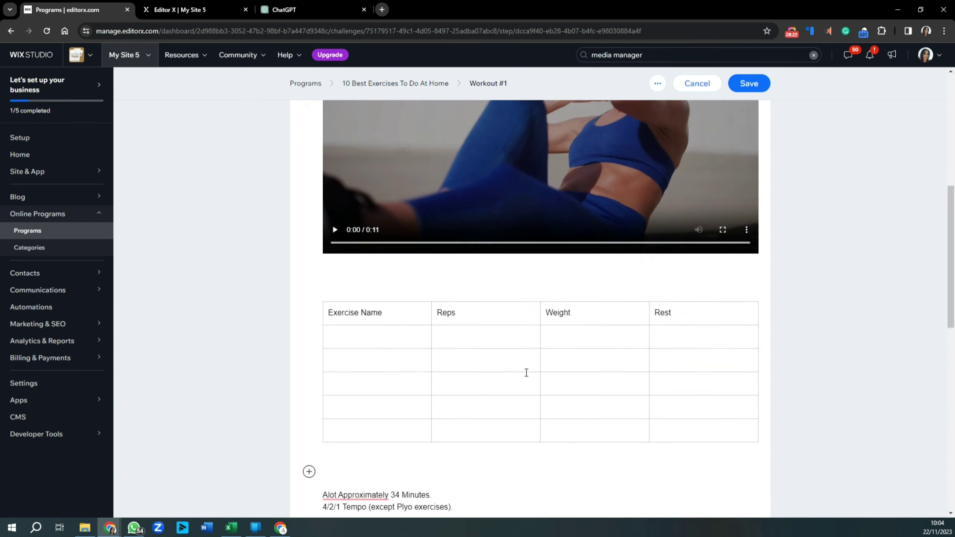
{"action": "left_click", "coordinate": [736, 86]}
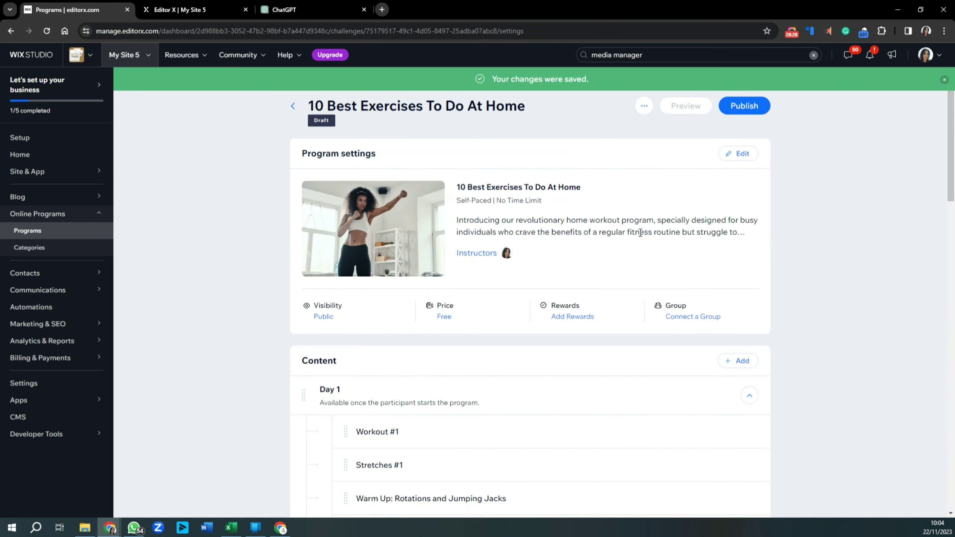
Publish the site from the Editor X tab, and reload the program's dashboard page to enable its preview
{"action": "scroll", "coordinate": [639, 233], "scroll_direction": "down", "scroll_amount": 10}
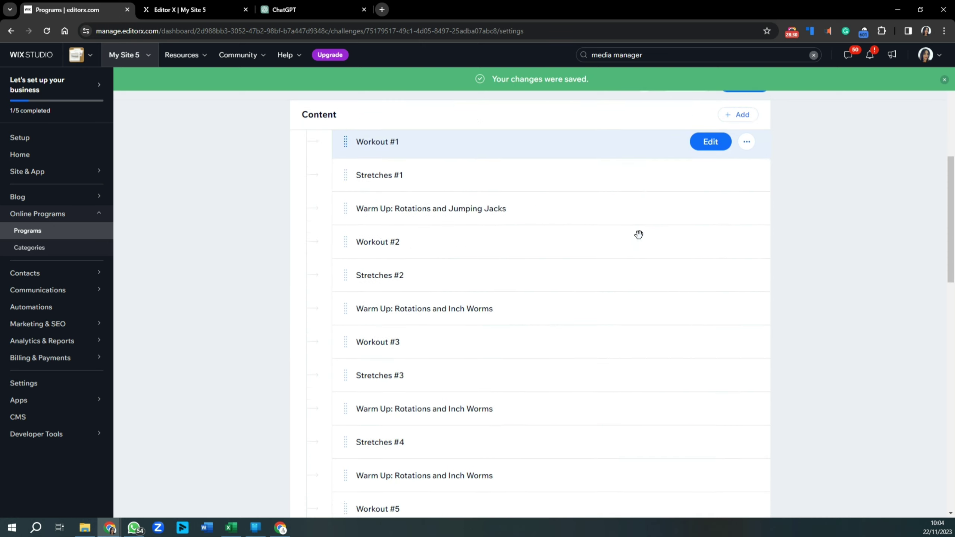
{"action": "scroll", "coordinate": [637, 235], "scroll_direction": "up", "scroll_amount": 5}
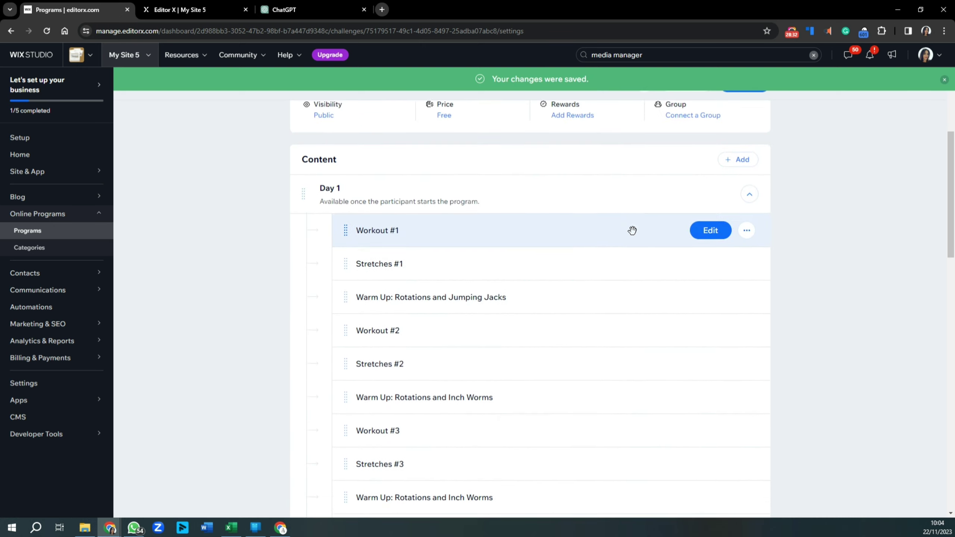
{"action": "scroll", "coordinate": [556, 252], "scroll_direction": "up", "scroll_amount": 5}
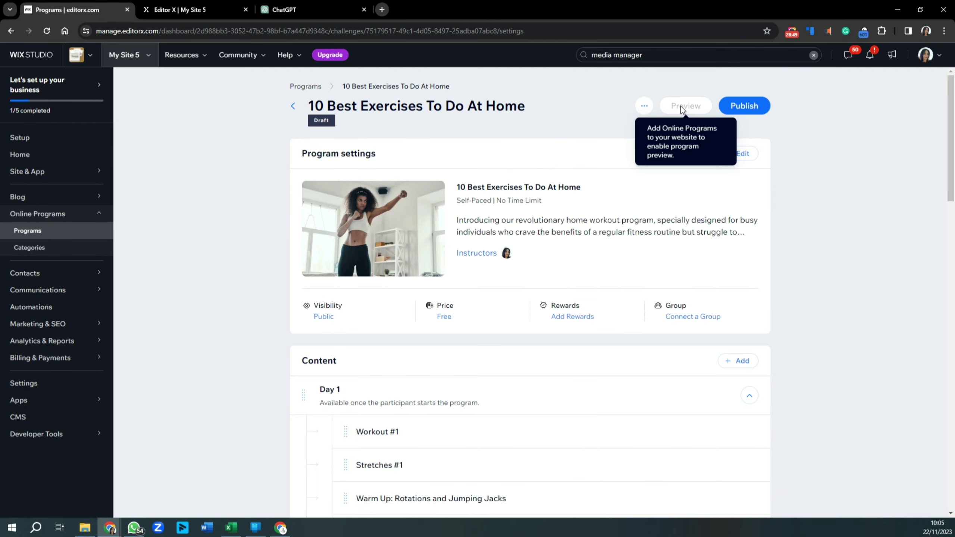
{"action": "left_click", "coordinate": [185, 9]}
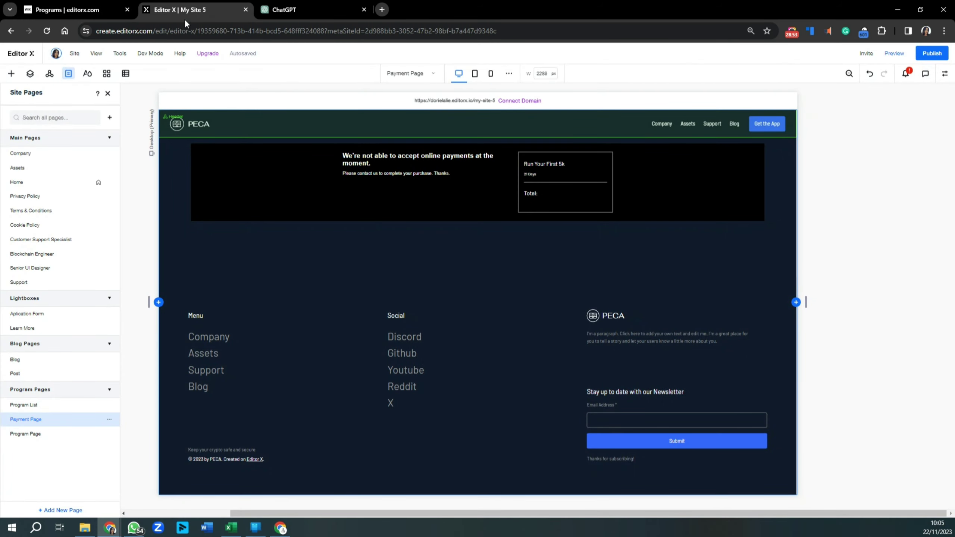
{"action": "left_click", "coordinate": [932, 53]}
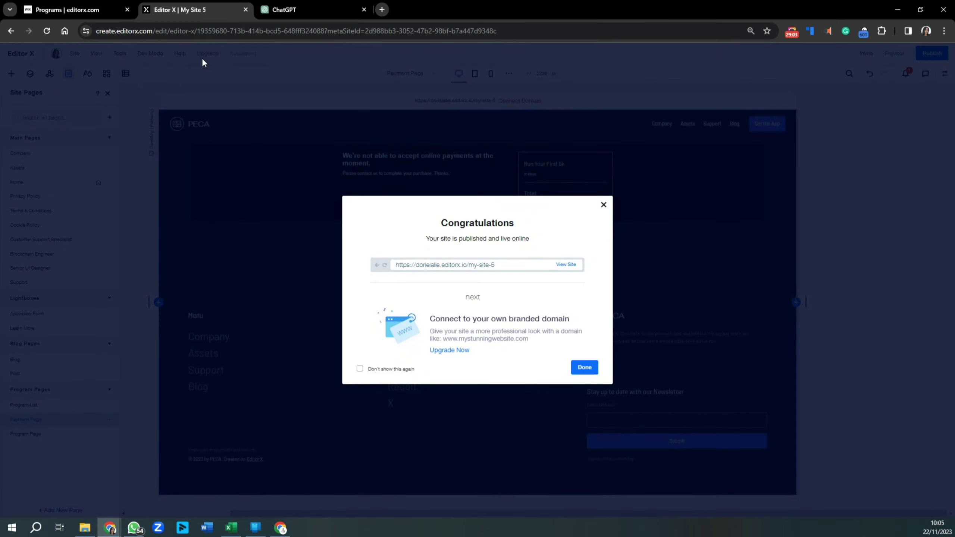
{"action": "left_click", "coordinate": [85, 9]}
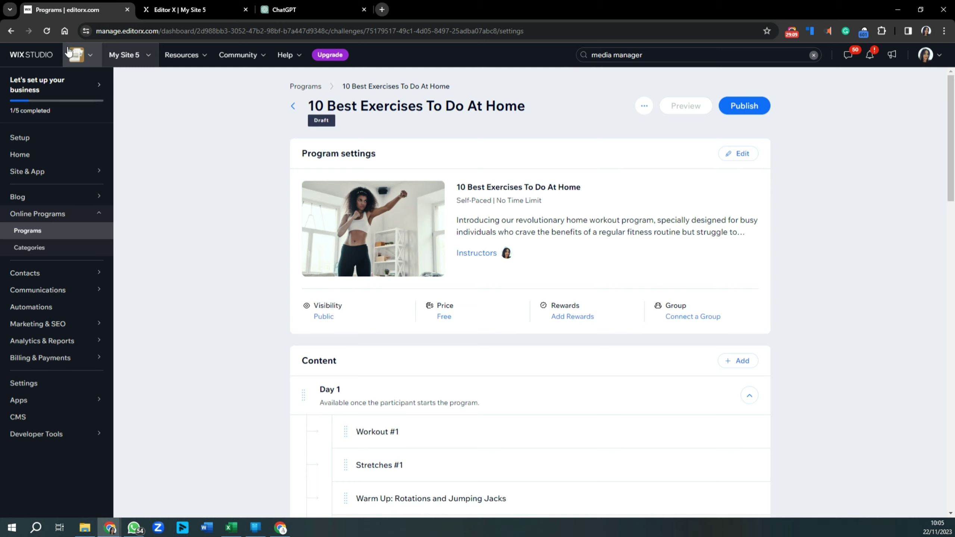
{"action": "left_click", "coordinate": [49, 31]}
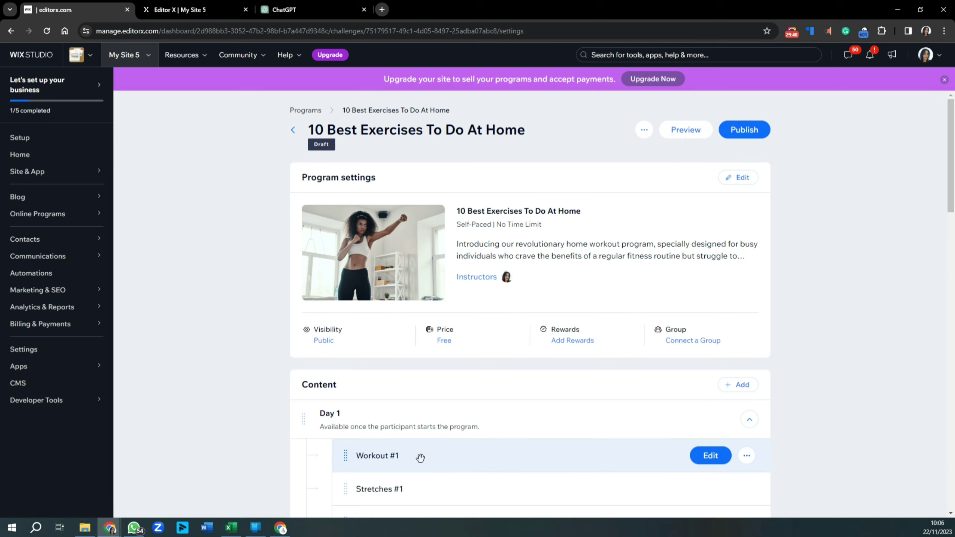
Open the program preview and examine the visitor view from the title and cover image to the About text
{"action": "scroll", "coordinate": [496, 408], "scroll_direction": "down", "scroll_amount": 8}
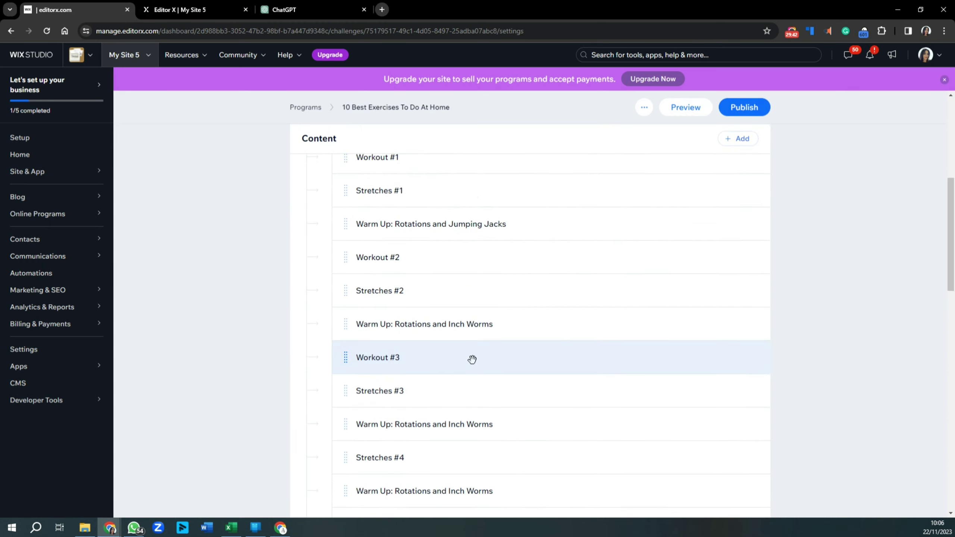
{"action": "scroll", "coordinate": [451, 333], "scroll_direction": "down", "scroll_amount": 15}
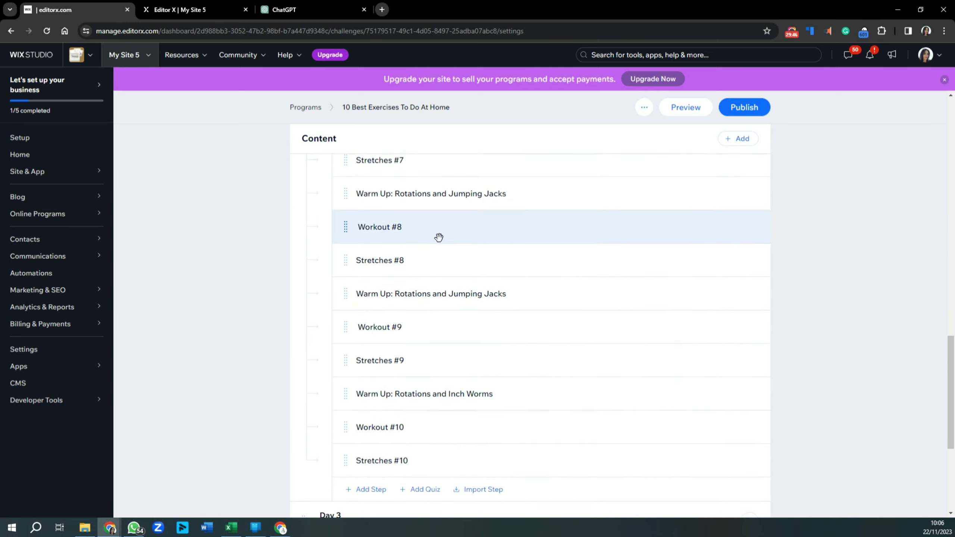
{"action": "scroll", "coordinate": [466, 287], "scroll_direction": "down", "scroll_amount": 4}
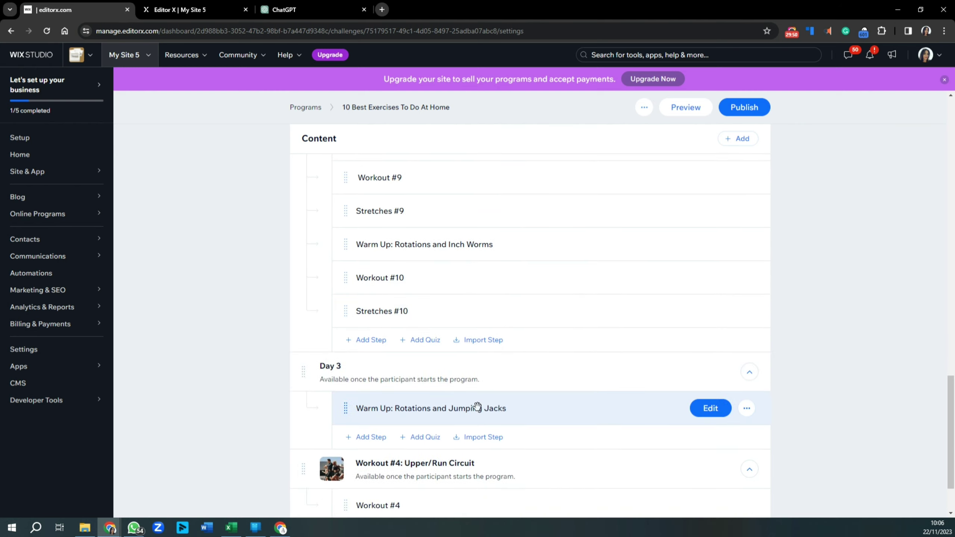
{"action": "scroll", "coordinate": [474, 387], "scroll_direction": "up", "scroll_amount": 15}
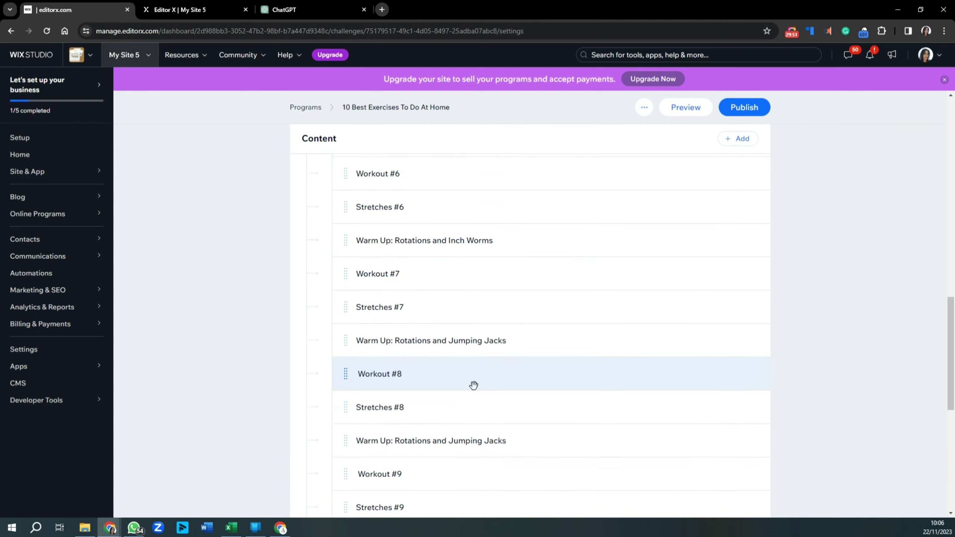
{"action": "left_click", "coordinate": [677, 109]}
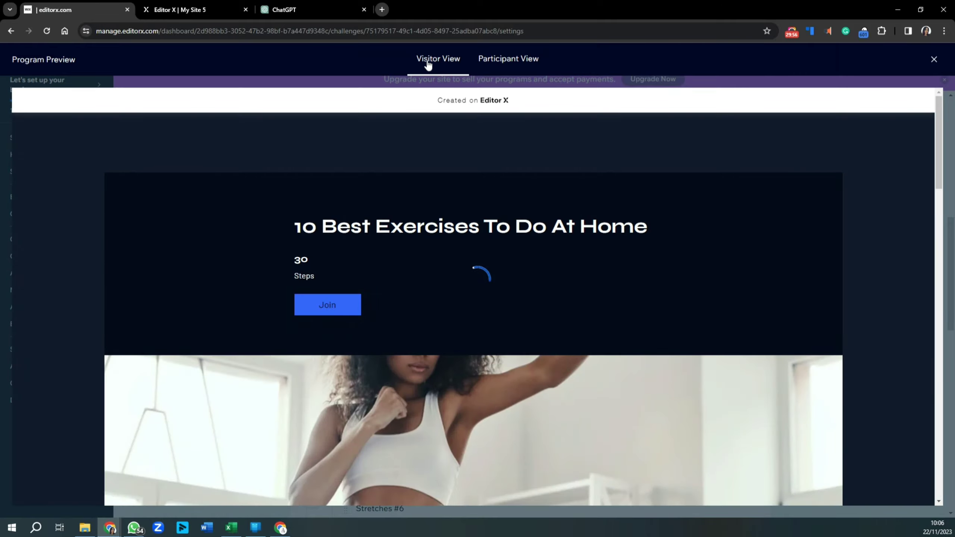
{"action": "scroll", "coordinate": [374, 262], "scroll_direction": "down", "scroll_amount": 3}
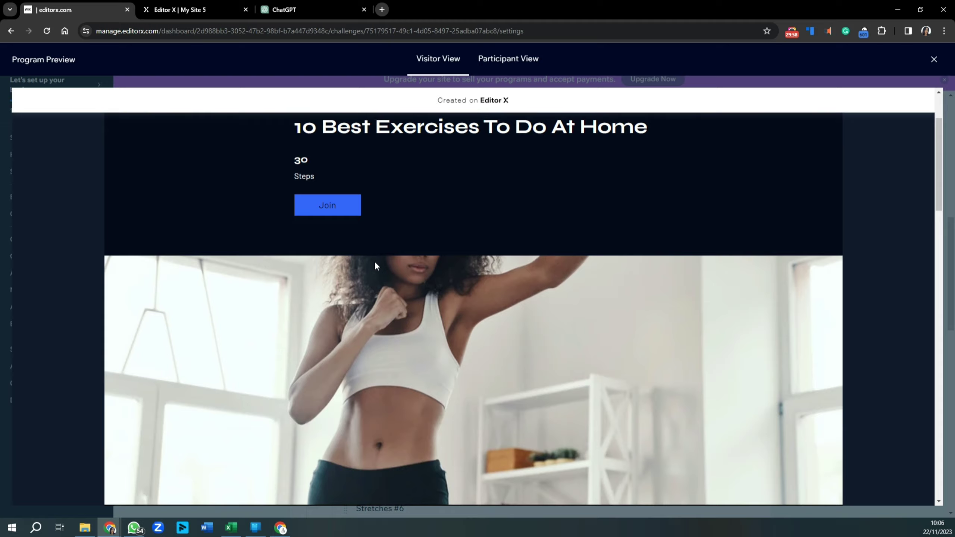
{"action": "scroll", "coordinate": [377, 262], "scroll_direction": "down", "scroll_amount": 8}
{"action": "scroll", "coordinate": [380, 265], "scroll_direction": "up", "scroll_amount": 8}
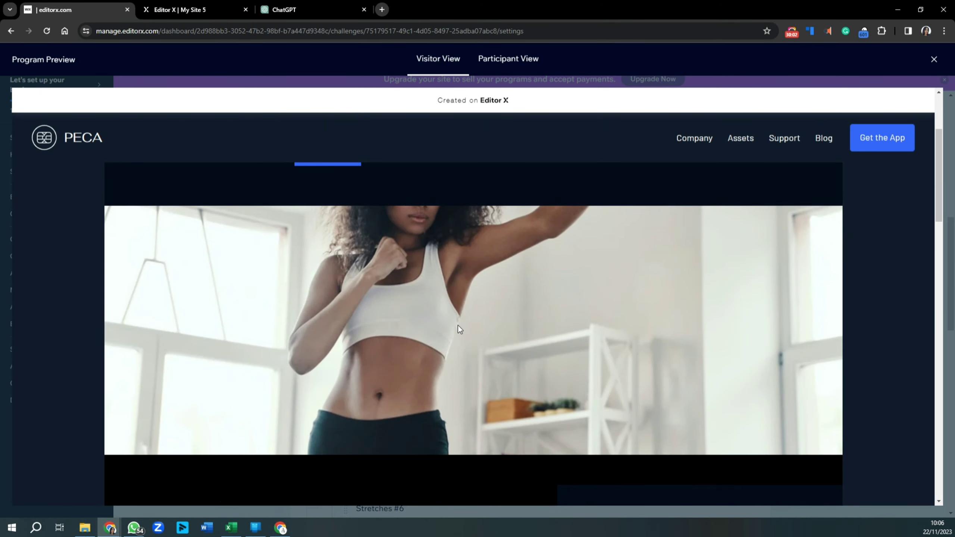
{"action": "scroll", "coordinate": [465, 338], "scroll_direction": "up", "scroll_amount": 4}
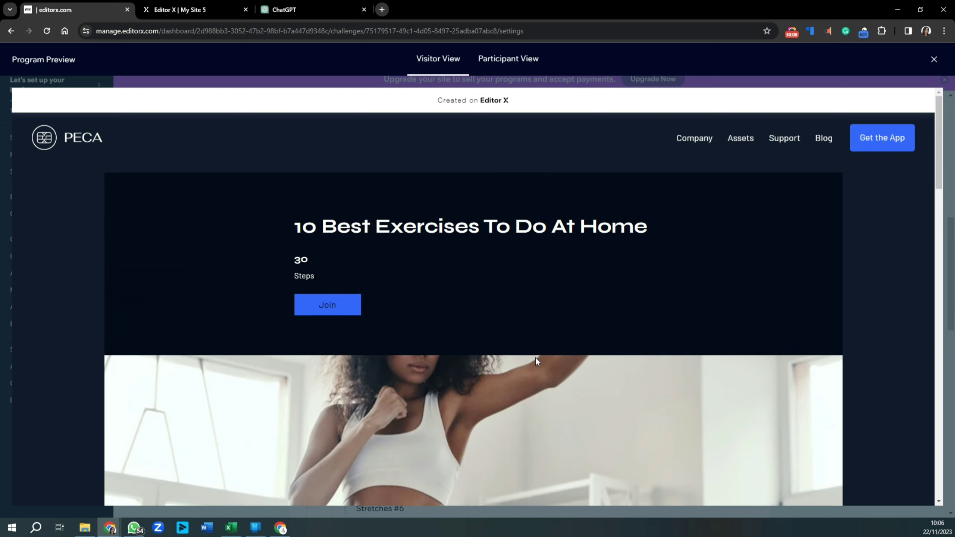
{"action": "scroll", "coordinate": [536, 358], "scroll_direction": "down", "scroll_amount": 12}
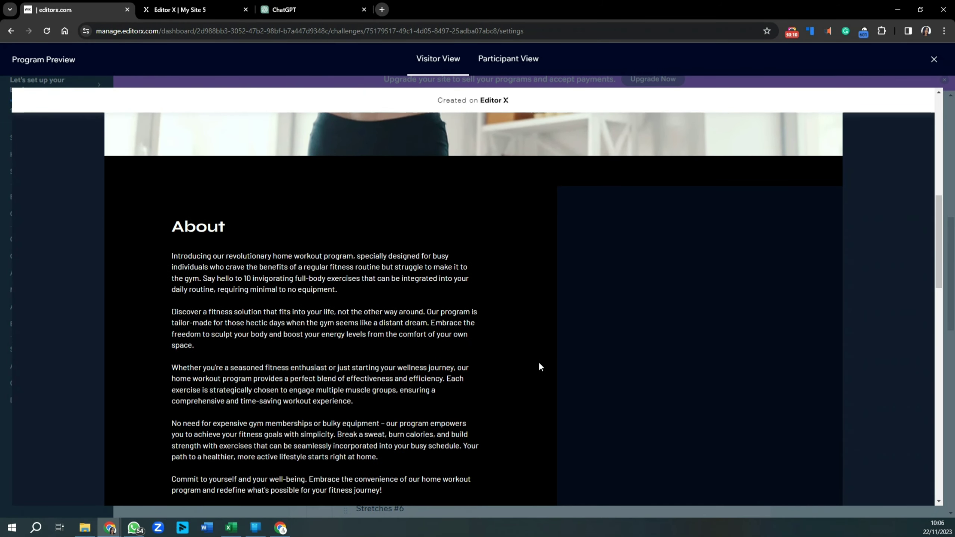
{"action": "scroll", "coordinate": [540, 364], "scroll_direction": "up", "scroll_amount": 15}
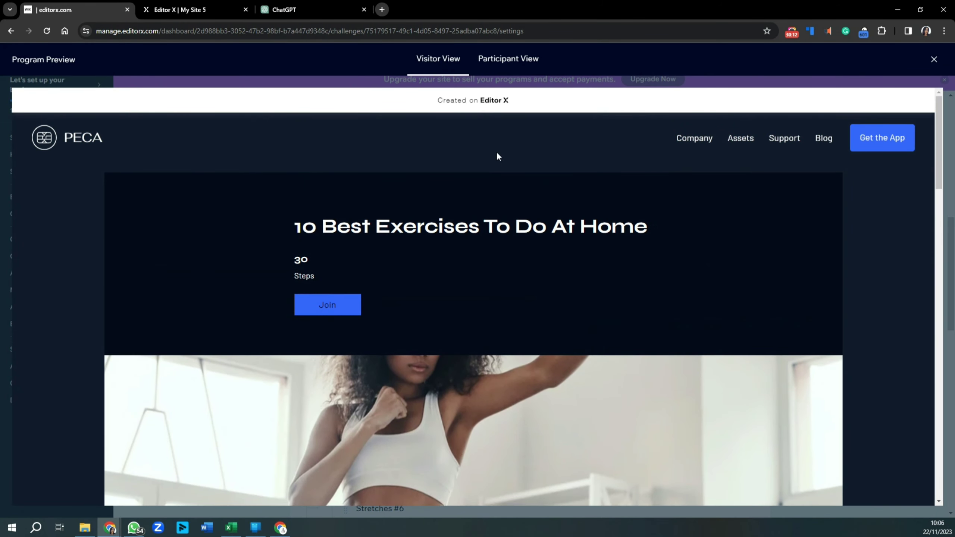
In the participant view, open Workout #1 under Day 1, play its video and examine the exercise table and workout text
{"action": "left_click", "coordinate": [508, 64]}
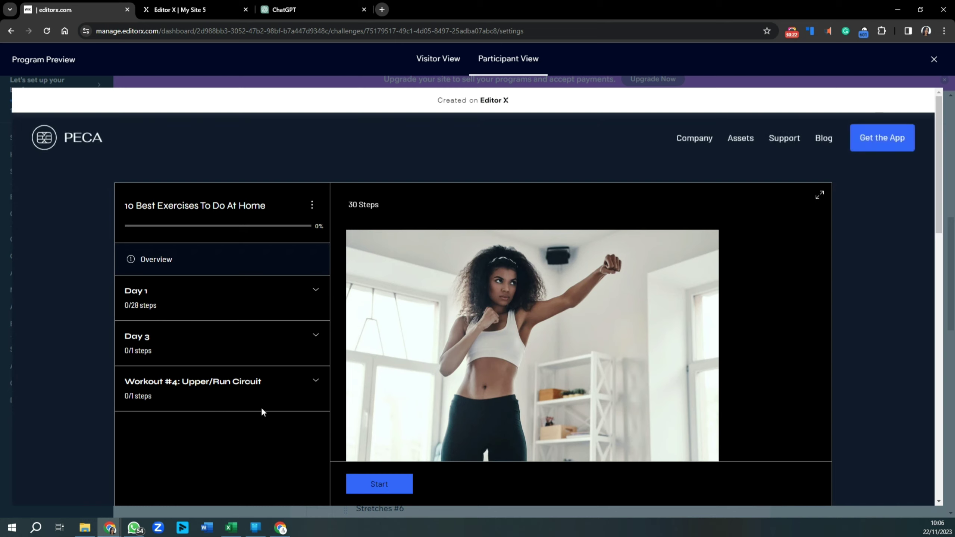
{"action": "left_click", "coordinate": [315, 290]}
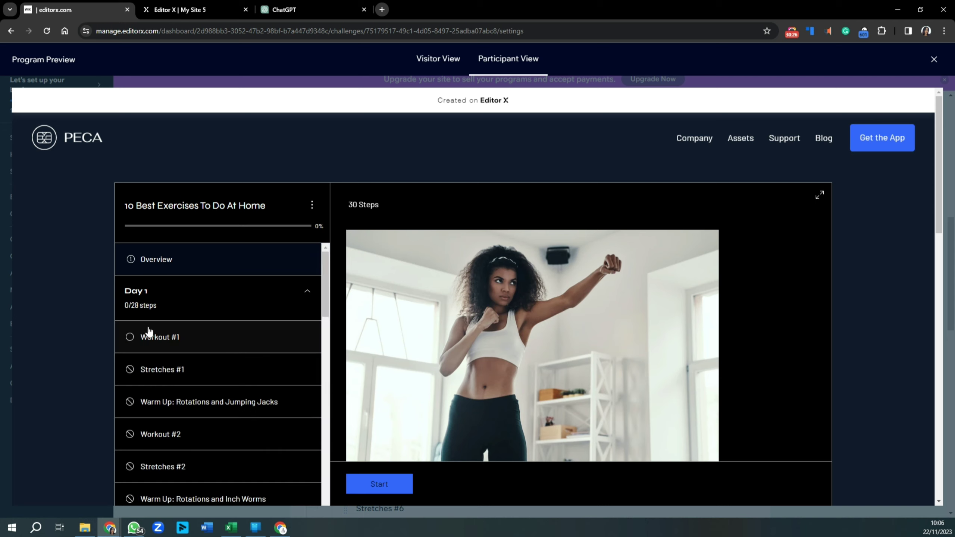
{"action": "left_click", "coordinate": [157, 341]}
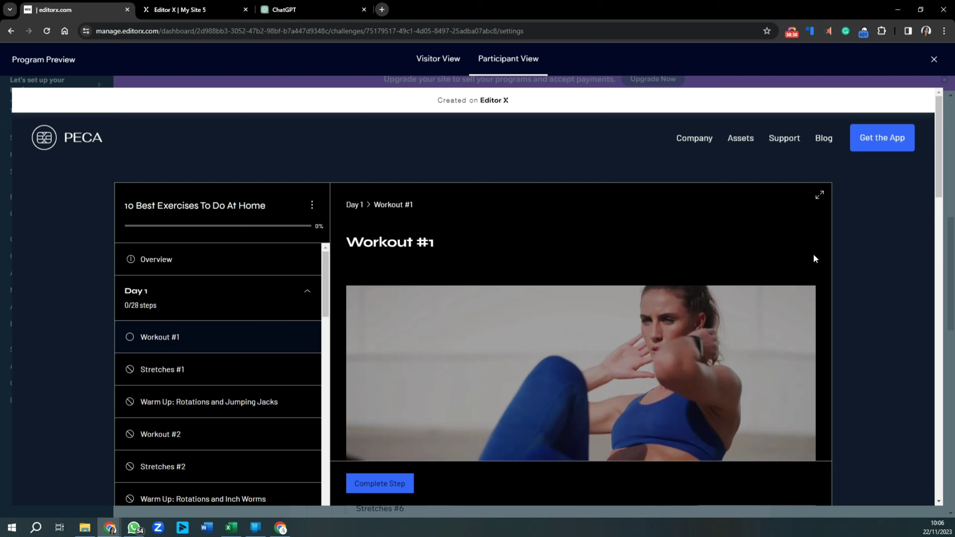
{"action": "scroll", "coordinate": [825, 264], "scroll_direction": "down", "scroll_amount": 3}
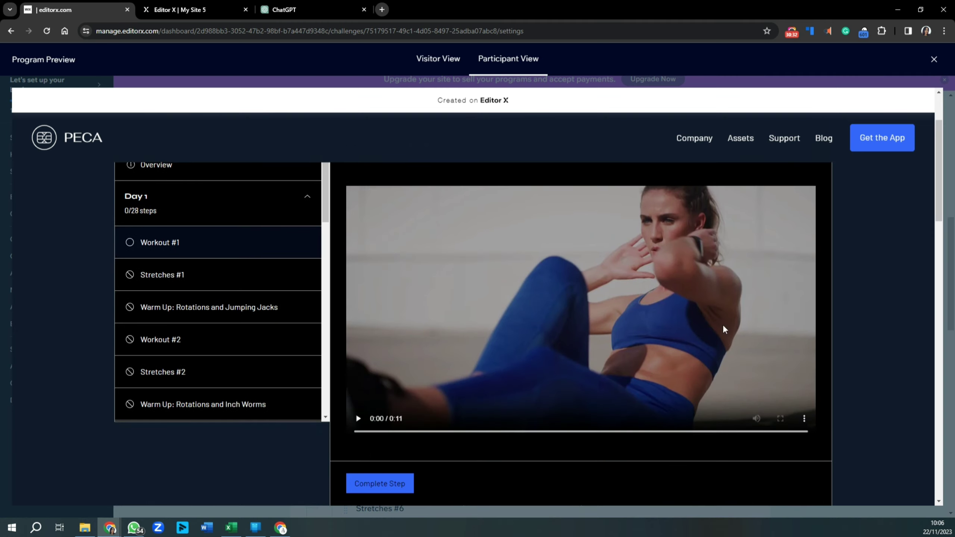
{"action": "left_click", "coordinate": [358, 418]}
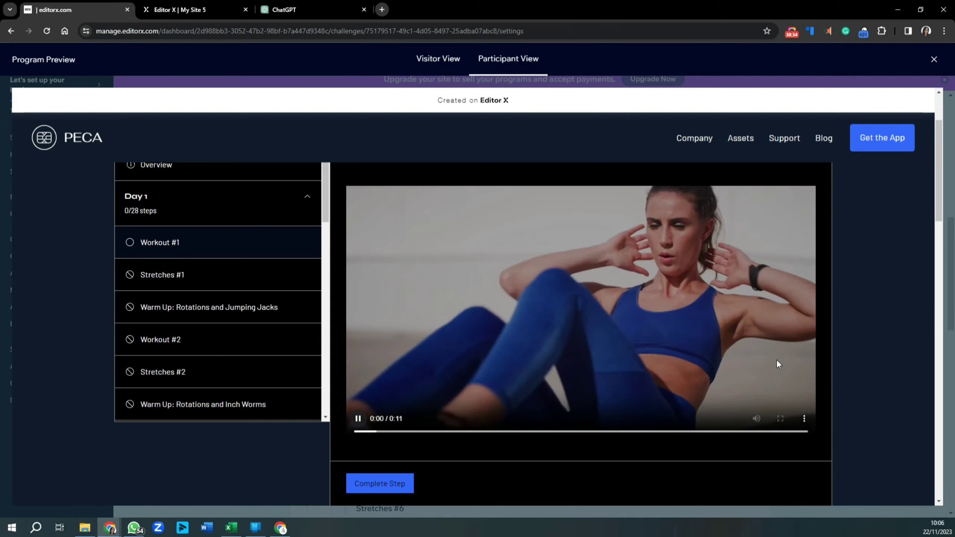
{"action": "scroll", "coordinate": [825, 394], "scroll_direction": "down", "scroll_amount": 6}
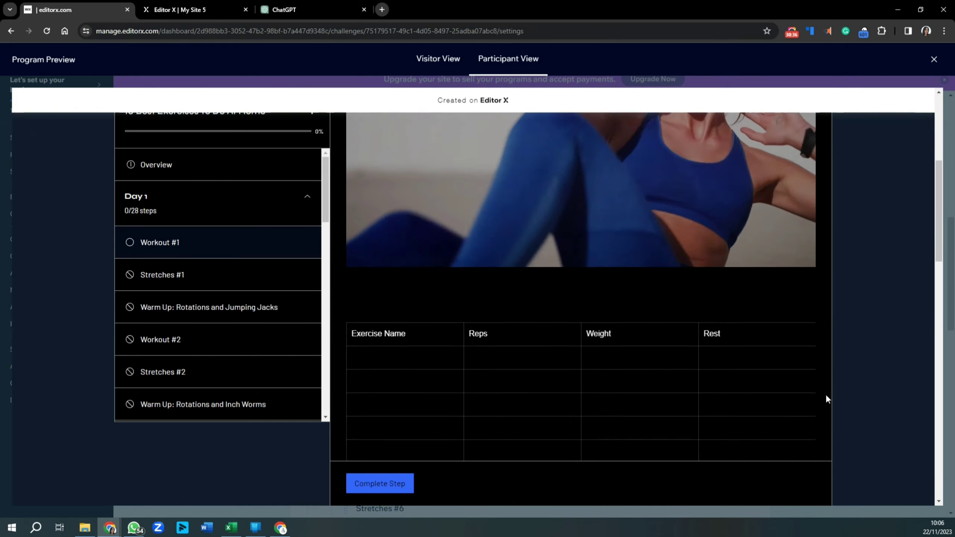
{"action": "scroll", "coordinate": [562, 421], "scroll_direction": "down", "scroll_amount": 5}
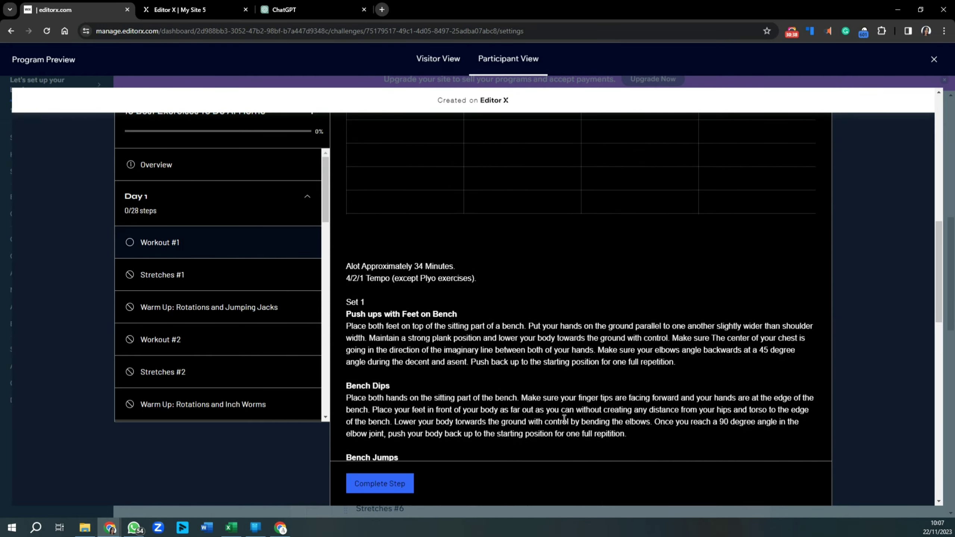
{"action": "scroll", "coordinate": [563, 416], "scroll_direction": "down", "scroll_amount": 10}
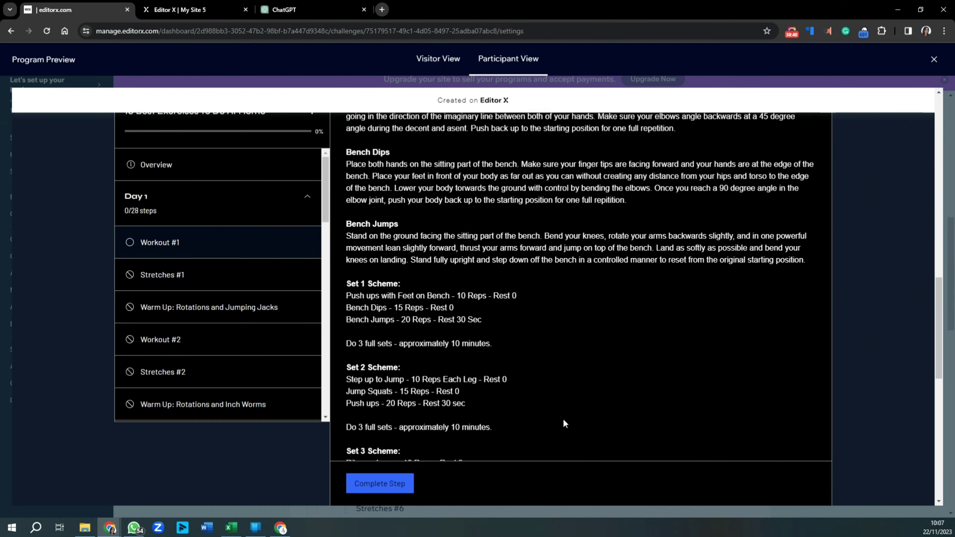
{"action": "scroll", "coordinate": [562, 417], "scroll_direction": "down", "scroll_amount": 1}
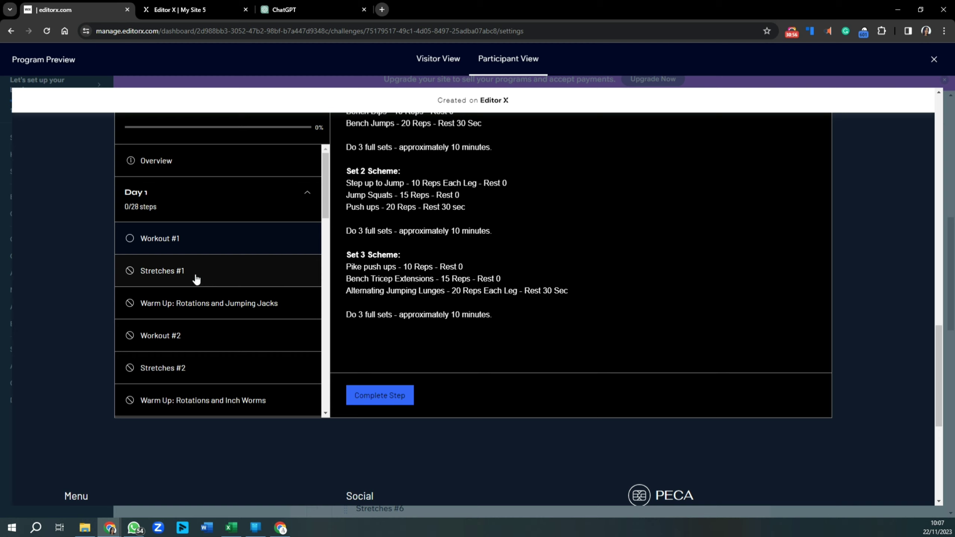
Look through further Day 1 steps in the participant view, including Stretches #1, Workout #2, Workout #5 and Stretches #5
{"action": "left_click", "coordinate": [178, 276]}
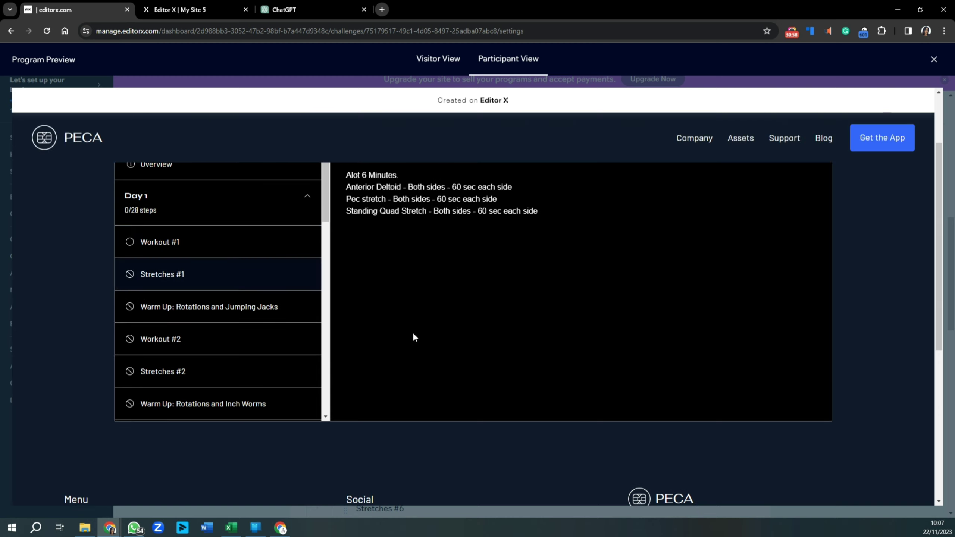
{"action": "scroll", "coordinate": [413, 332], "scroll_direction": "up", "scroll_amount": 3}
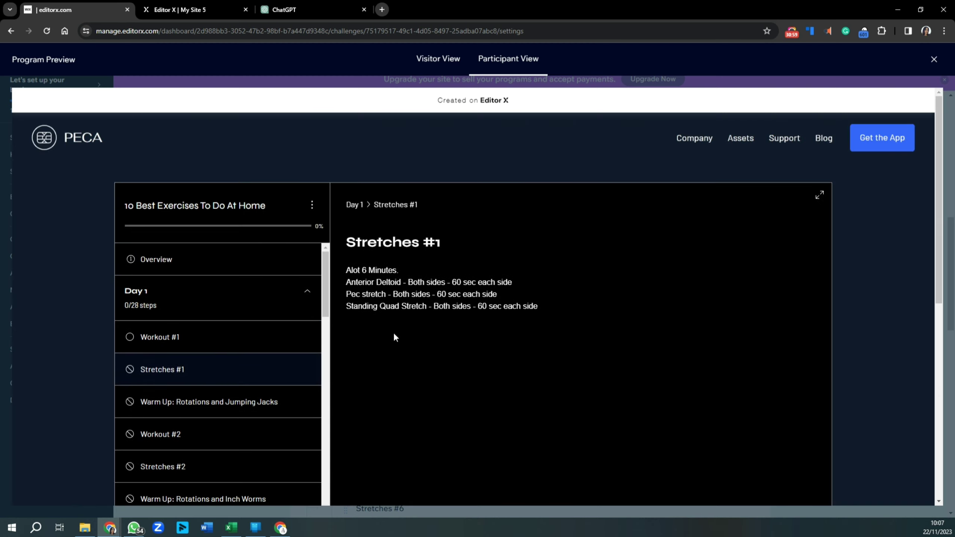
{"action": "left_click", "coordinate": [152, 413]}
{"action": "left_click", "coordinate": [157, 441]}
{"action": "scroll", "coordinate": [173, 424], "scroll_direction": "down", "scroll_amount": 10}
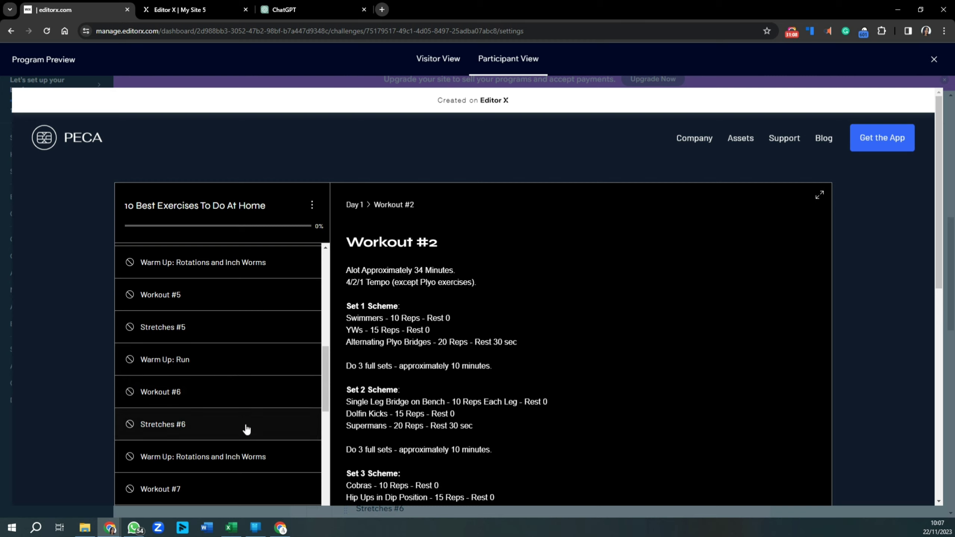
{"action": "left_click", "coordinate": [177, 300]}
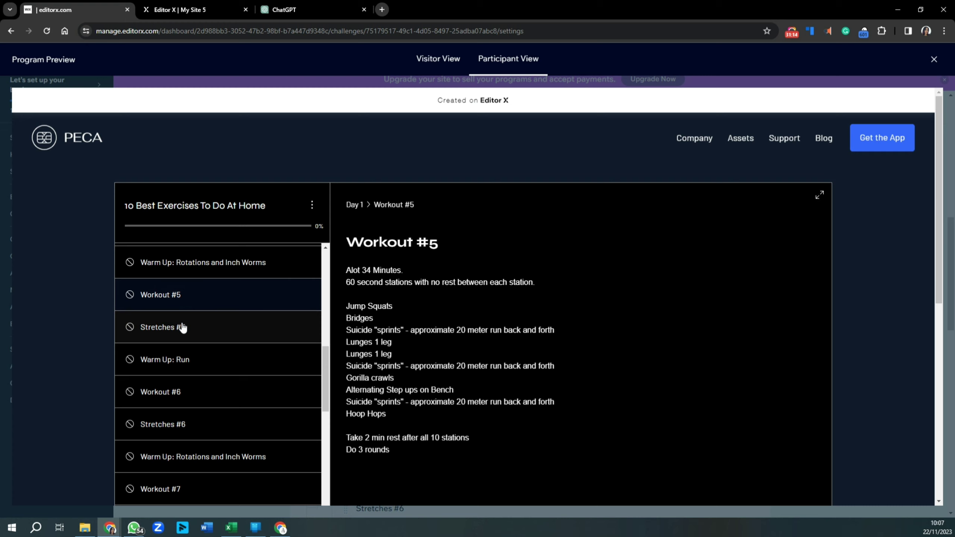
{"action": "left_click", "coordinate": [169, 334]}
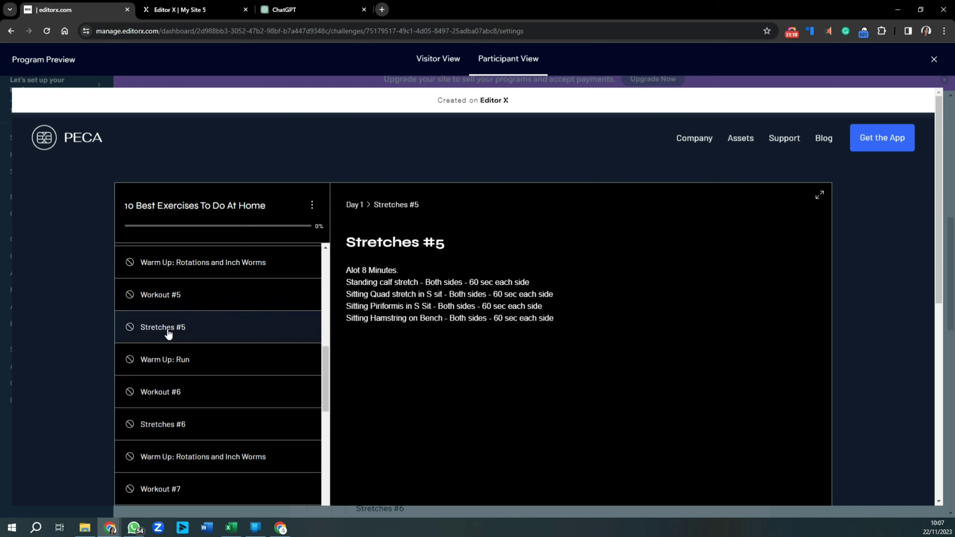
Look through the remaining Day 1 steps in the participant view, including Workout #6, Warm Up: Rotations and Inch Worms, and Workout #9
{"action": "left_click", "coordinate": [181, 360]}
{"action": "left_click", "coordinate": [154, 396]}
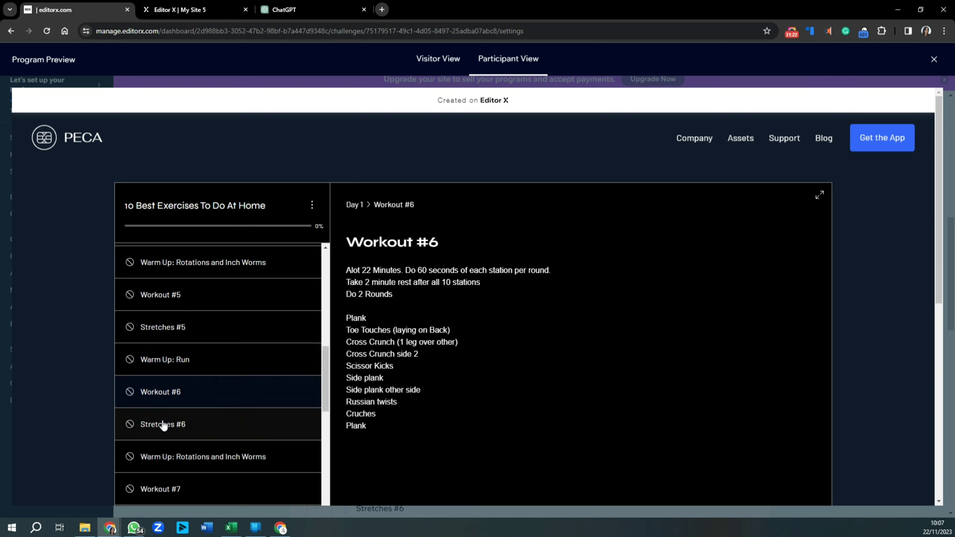
{"action": "left_click", "coordinate": [159, 424]}
{"action": "left_click", "coordinate": [182, 456]}
{"action": "scroll", "coordinate": [186, 415], "scroll_direction": "down", "scroll_amount": 2}
{"action": "scroll", "coordinate": [186, 416], "scroll_direction": "down", "scroll_amount": 5}
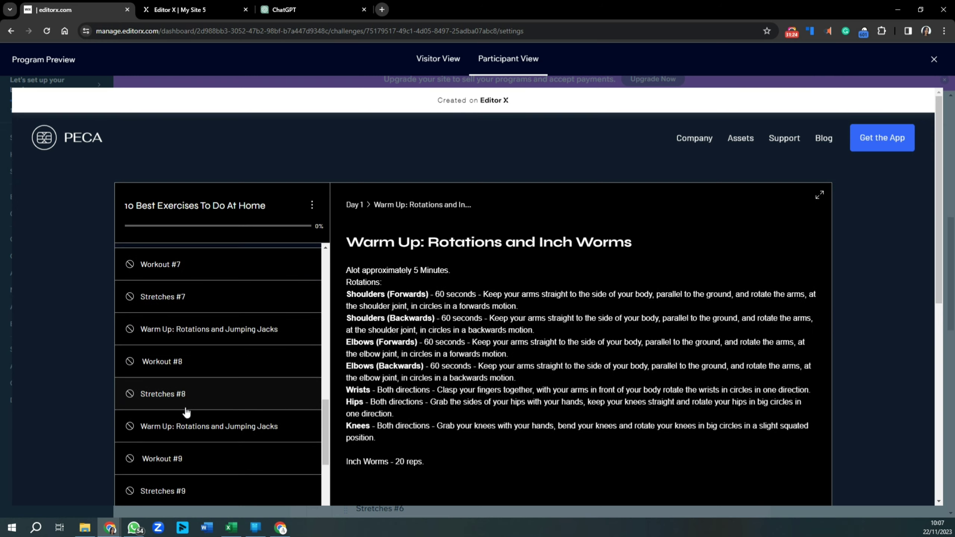
{"action": "left_click", "coordinate": [165, 359]}
{"action": "left_click", "coordinate": [171, 390]}
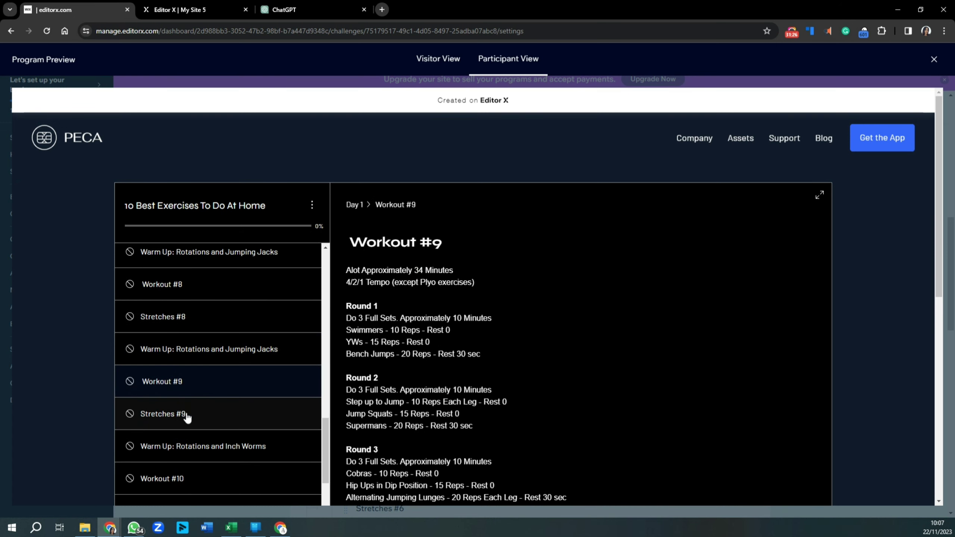
{"action": "scroll", "coordinate": [185, 414], "scroll_direction": "down", "scroll_amount": 3}
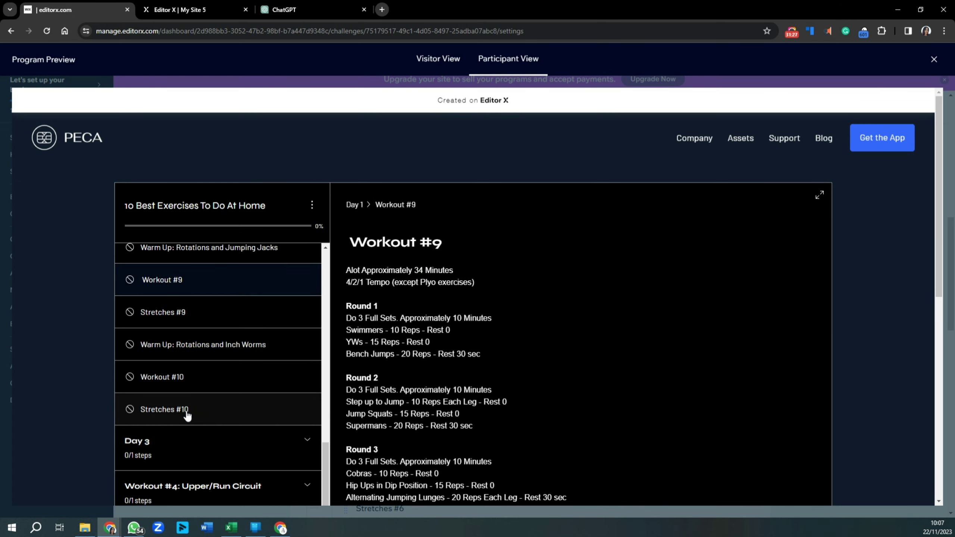
Examine the Workout #4: Upper/Run Circuit section's image and description, then close the preview and review the program's content list
{"action": "left_click", "coordinate": [191, 490]}
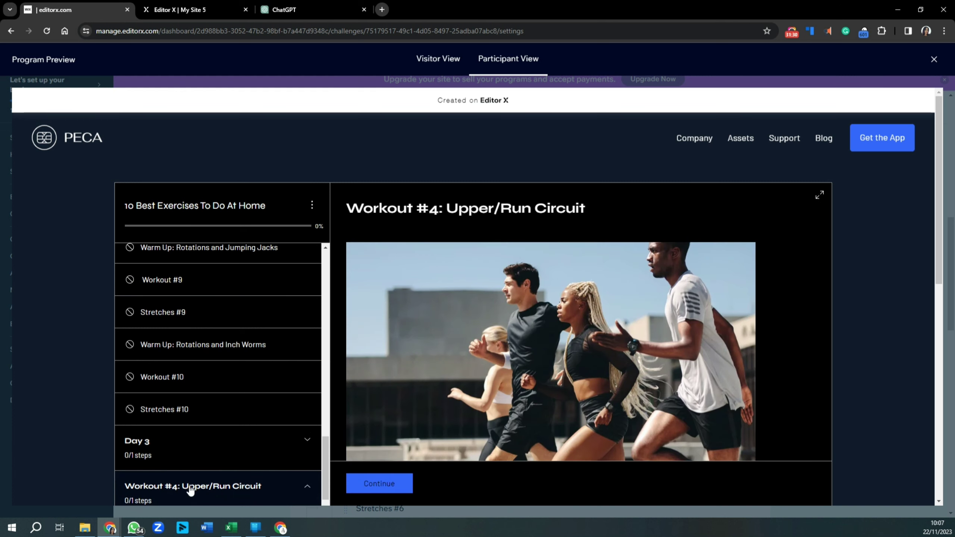
{"action": "scroll", "coordinate": [586, 307], "scroll_direction": "down", "scroll_amount": 2}
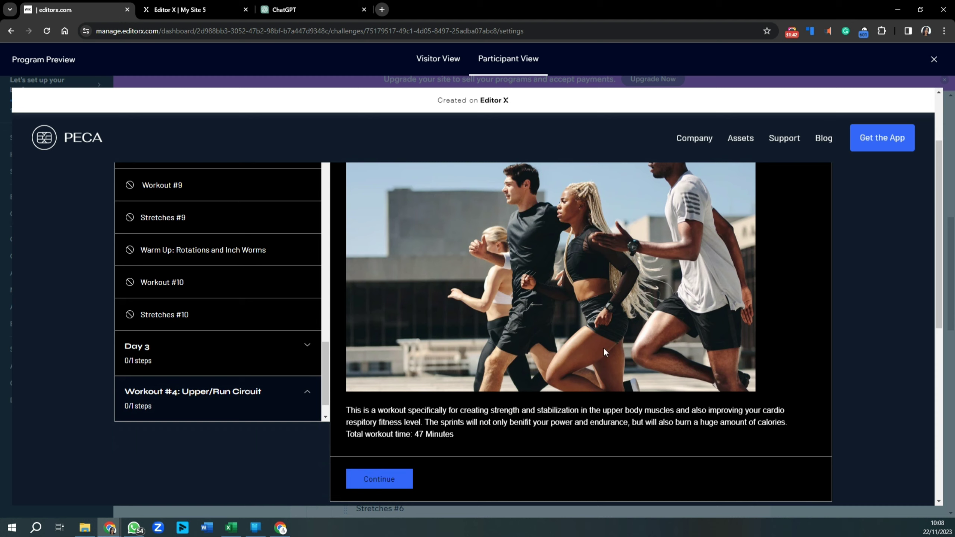
{"action": "left_click", "coordinate": [934, 60]}
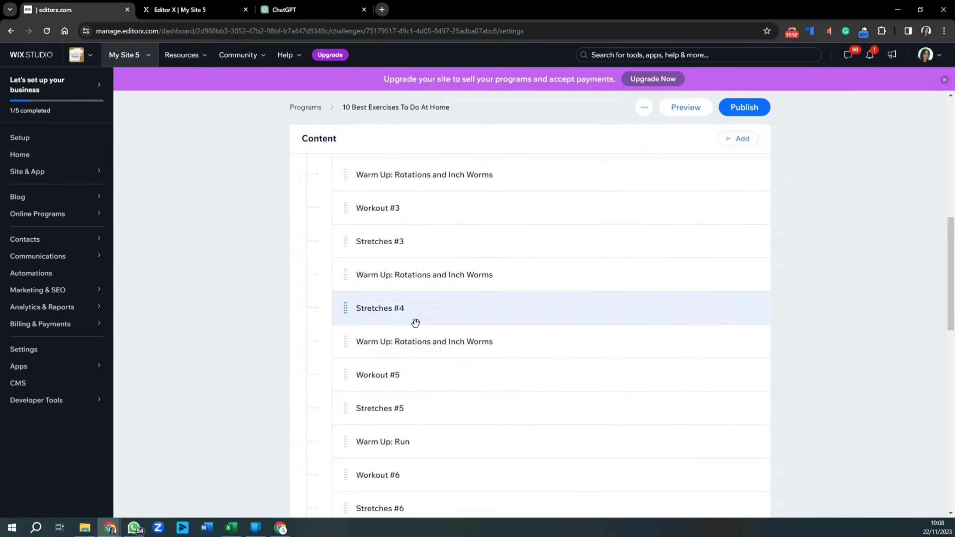
{"action": "scroll", "coordinate": [415, 323], "scroll_direction": "down", "scroll_amount": 1}
{"action": "scroll", "coordinate": [416, 321], "scroll_direction": "down", "scroll_amount": 15}
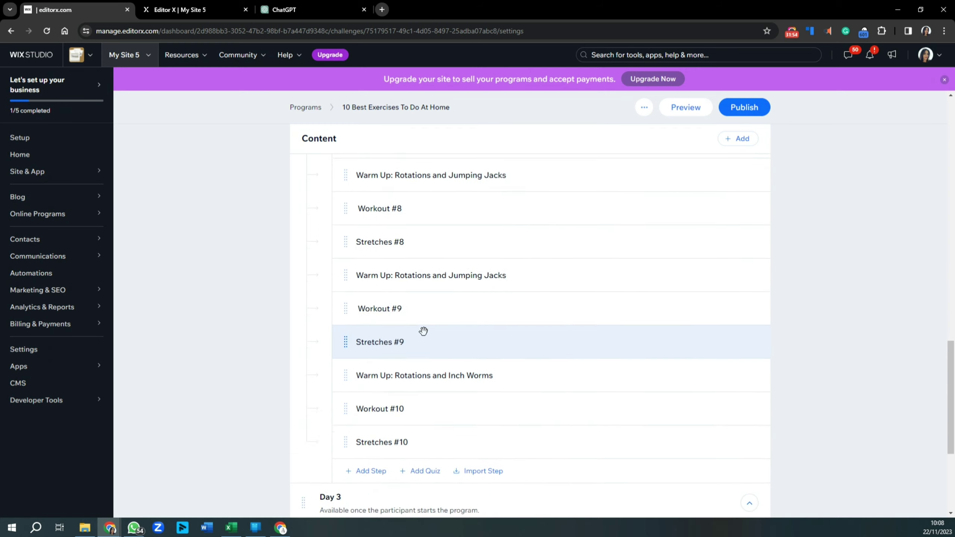
{"action": "scroll", "coordinate": [436, 340], "scroll_direction": "up", "scroll_amount": 12}
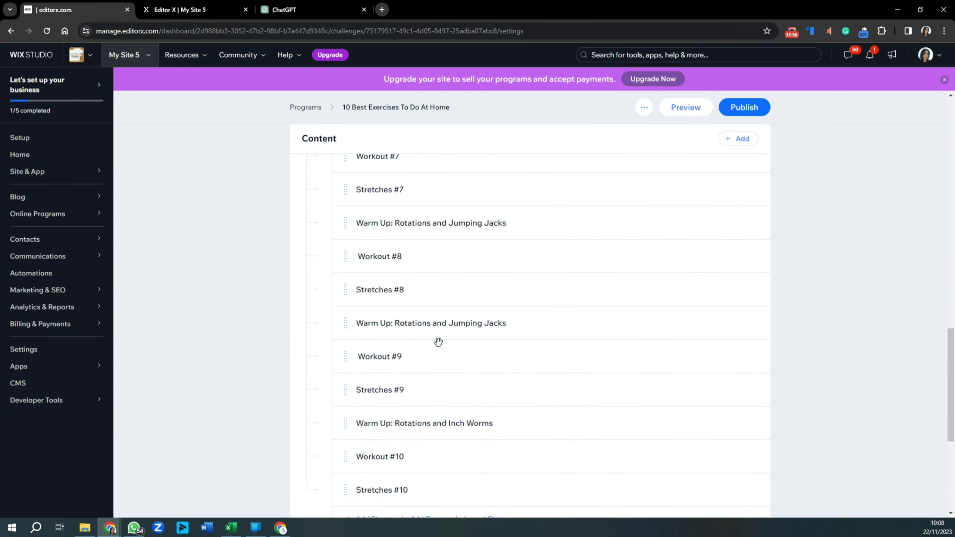
{"action": "scroll", "coordinate": [438, 341], "scroll_direction": "up", "scroll_amount": 10}
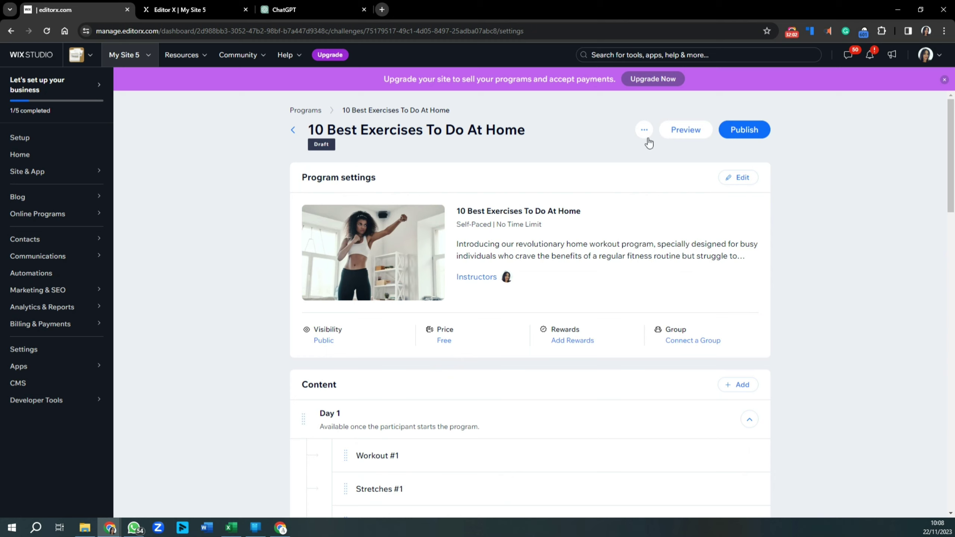
From the programs list, create a new Fitness Challenge program using the "10 Best Exercises To Do At Home" template
{"action": "left_click", "coordinate": [306, 116]}
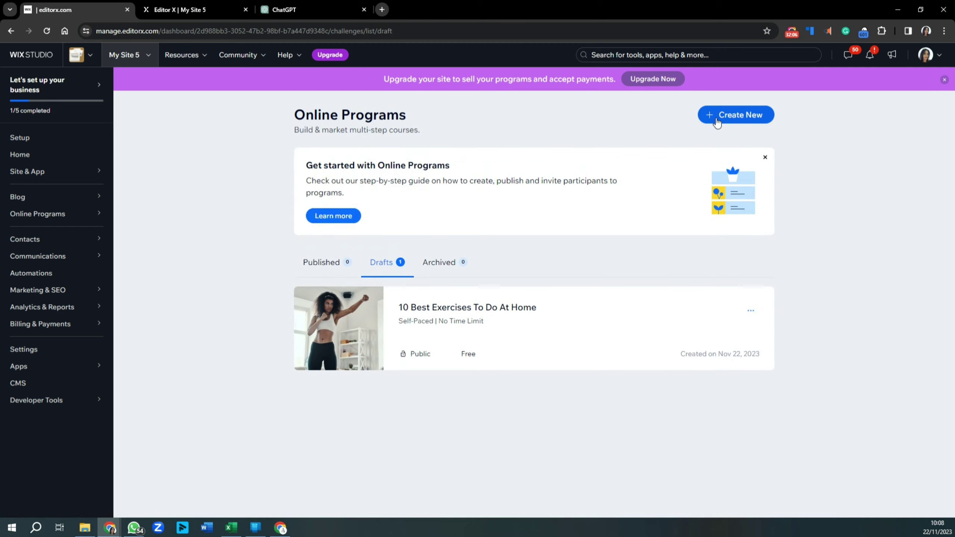
{"action": "left_click", "coordinate": [713, 118]}
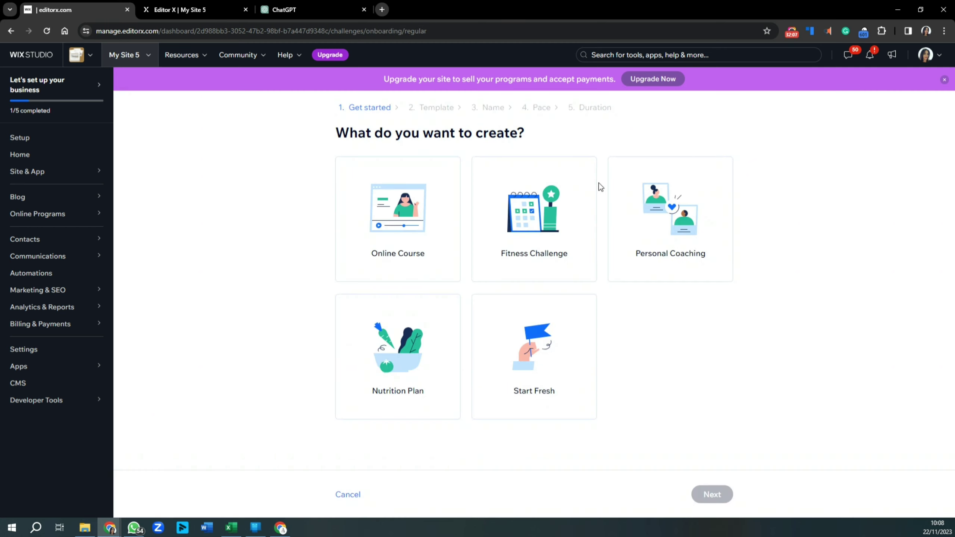
{"action": "left_click", "coordinate": [530, 266]}
{"action": "left_click", "coordinate": [715, 497]}
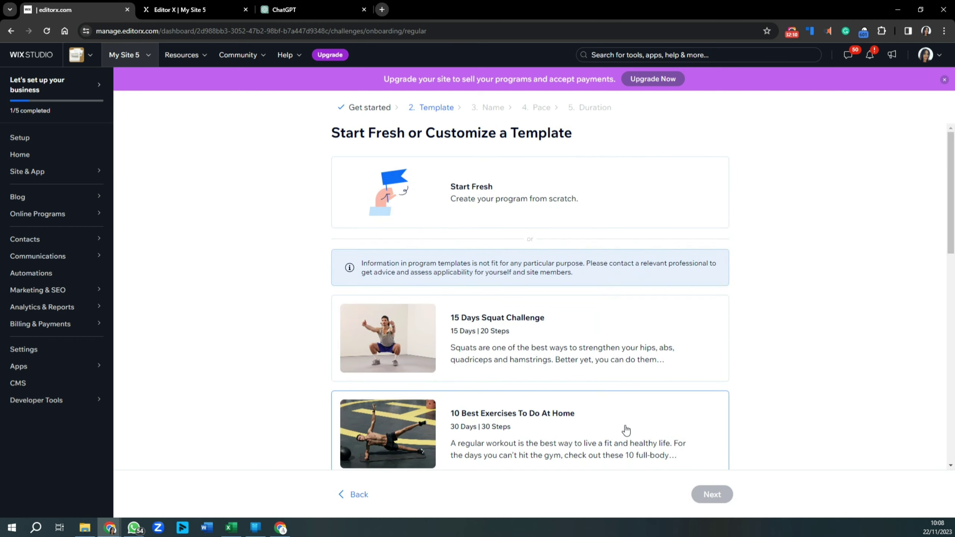
{"action": "left_click", "coordinate": [487, 436]}
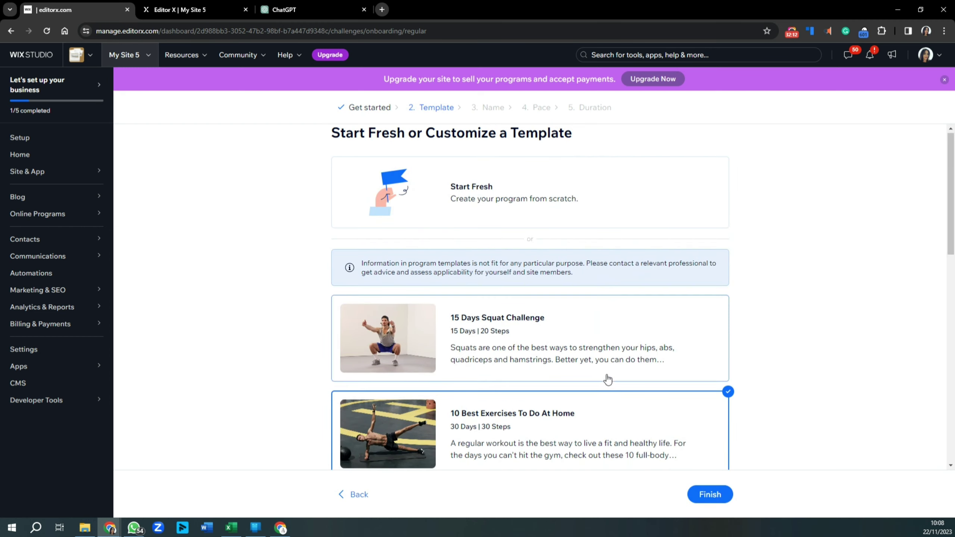
{"action": "scroll", "coordinate": [608, 379], "scroll_direction": "down", "scroll_amount": 4}
{"action": "left_click", "coordinate": [709, 496]}
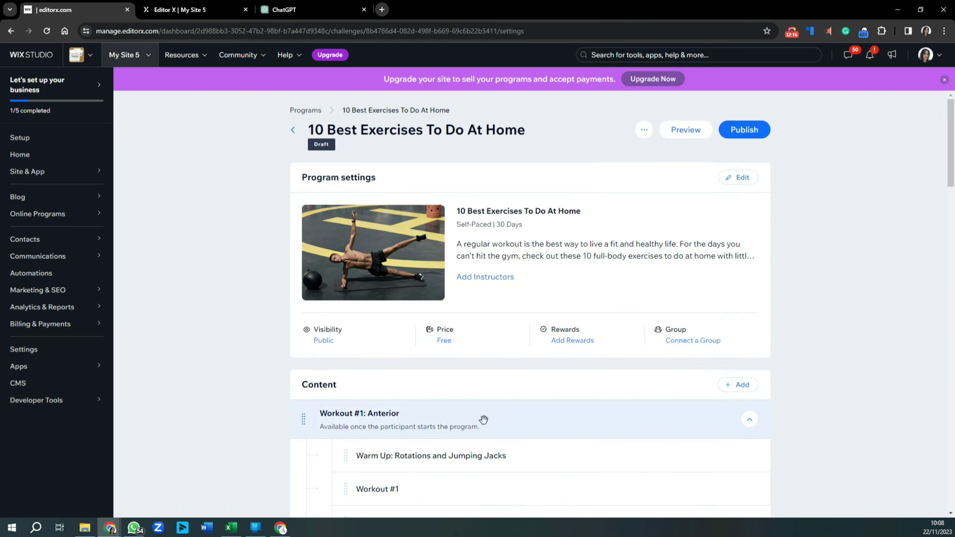
Review the new program's content list, then preview its visitor view from the title down to the price and share sections
{"action": "scroll", "coordinate": [461, 445], "scroll_direction": "down", "scroll_amount": 10}
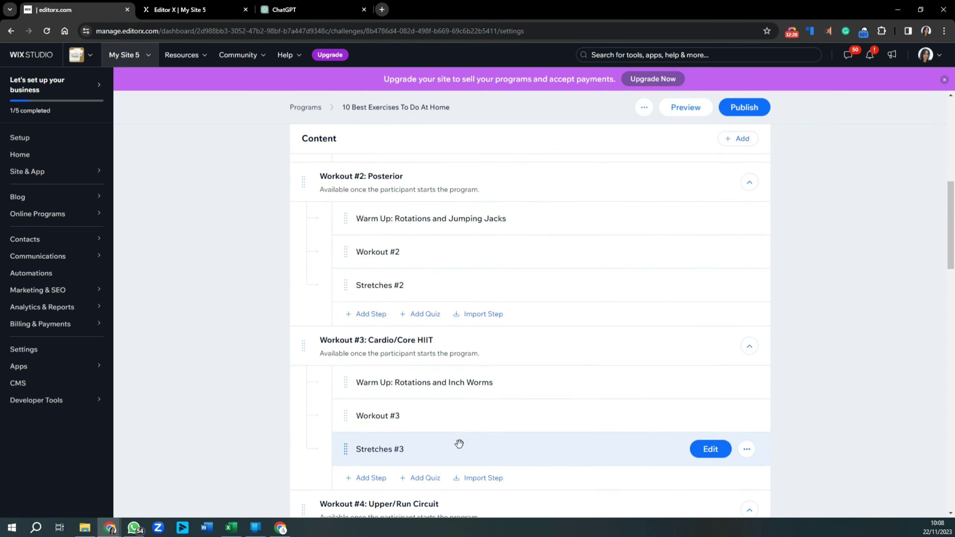
{"action": "scroll", "coordinate": [460, 445], "scroll_direction": "up", "scroll_amount": 10}
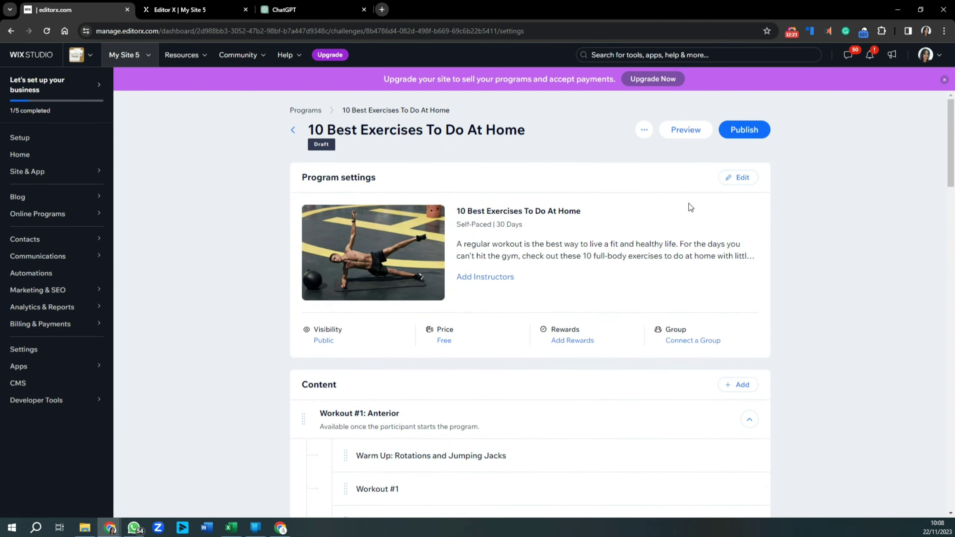
{"action": "left_click", "coordinate": [681, 130]}
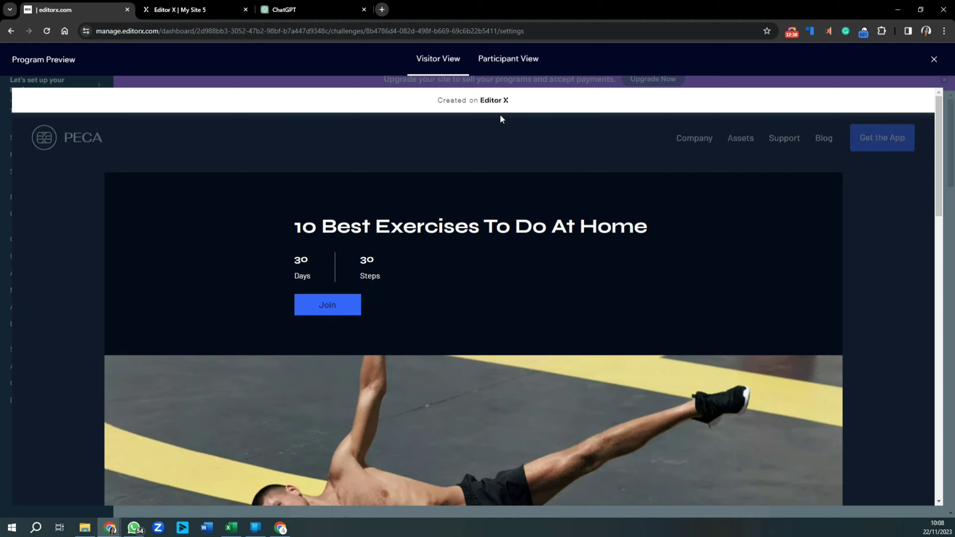
{"action": "scroll", "coordinate": [547, 173], "scroll_direction": "down", "scroll_amount": 10}
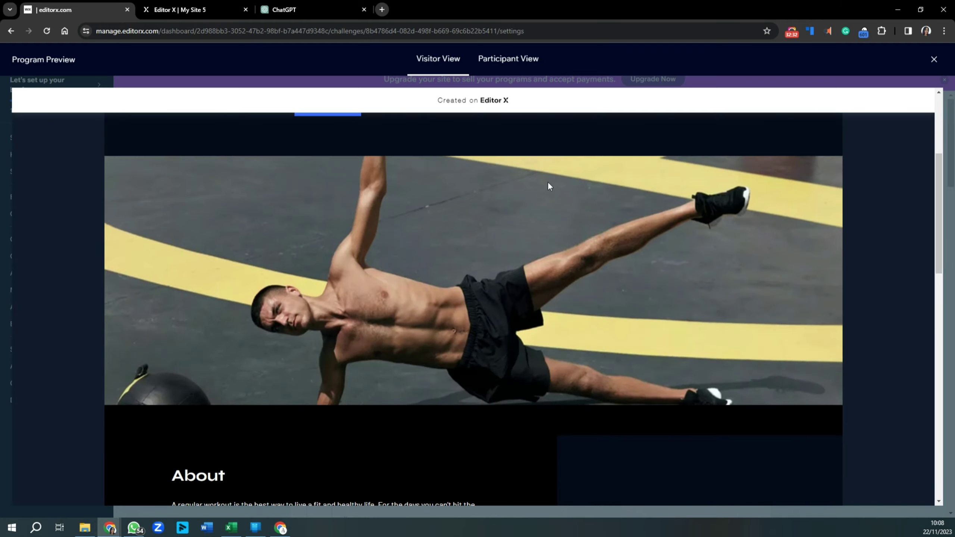
{"action": "scroll", "coordinate": [547, 184], "scroll_direction": "down", "scroll_amount": 3}
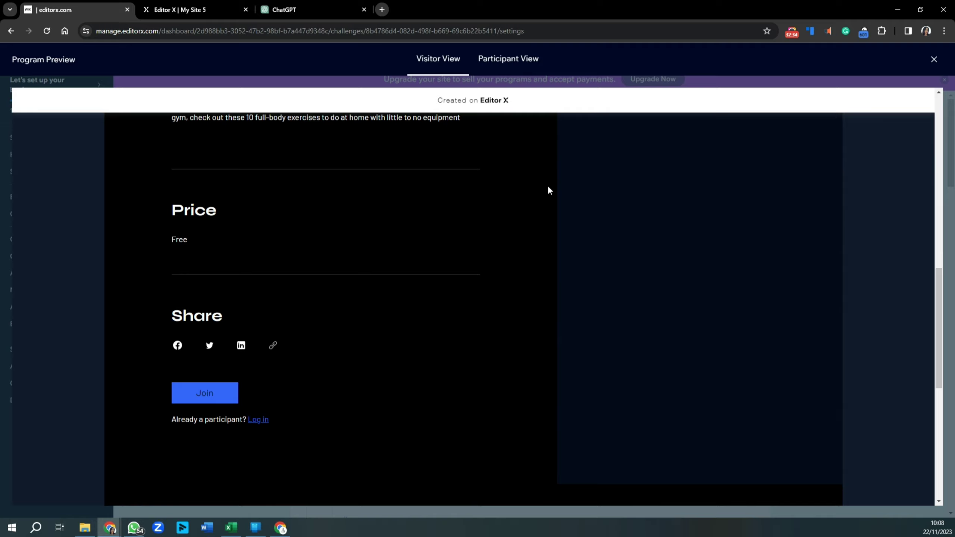
{"action": "scroll", "coordinate": [547, 185], "scroll_direction": "up", "scroll_amount": 15}
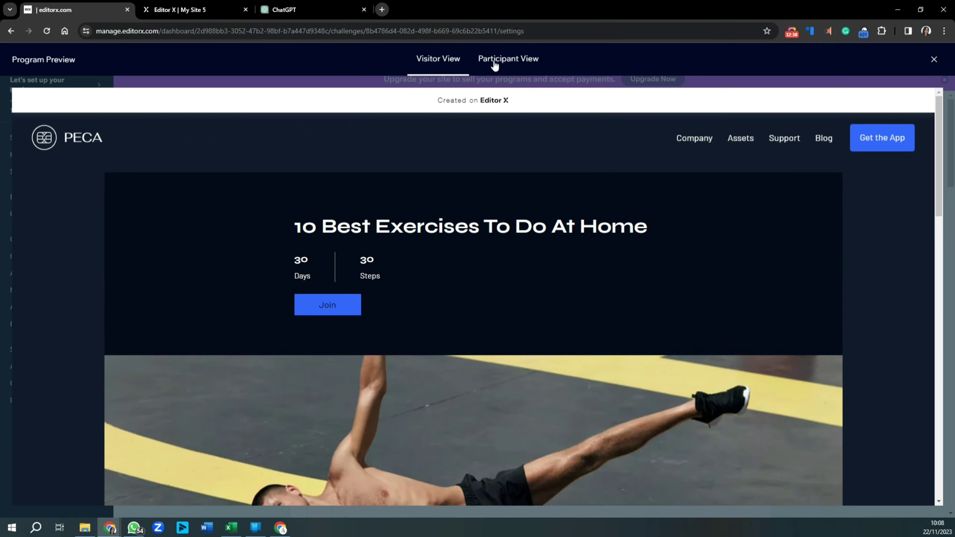
Switch to the participant view and examine the program overview from the cover image to the About text
{"action": "left_click", "coordinate": [495, 64]}
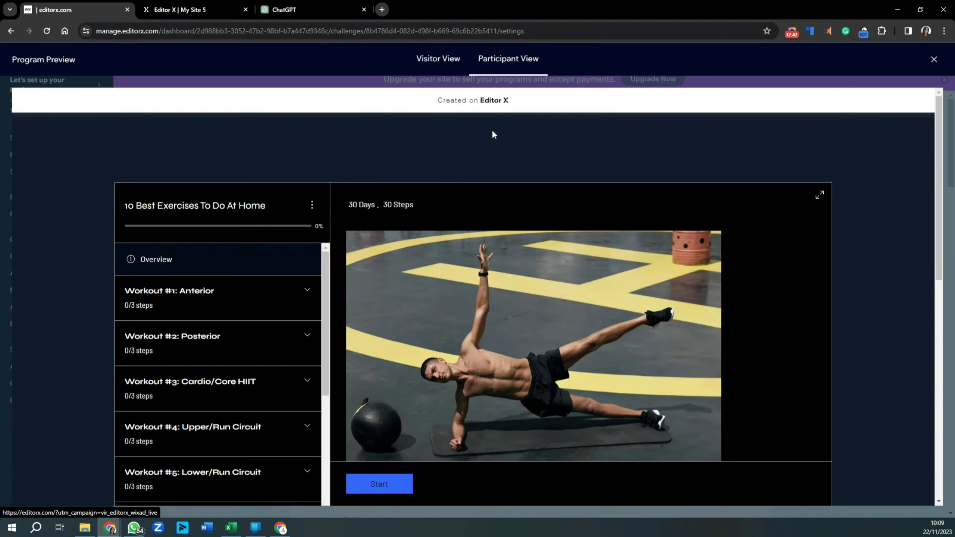
{"action": "scroll", "coordinate": [451, 393], "scroll_direction": "down", "scroll_amount": 1}
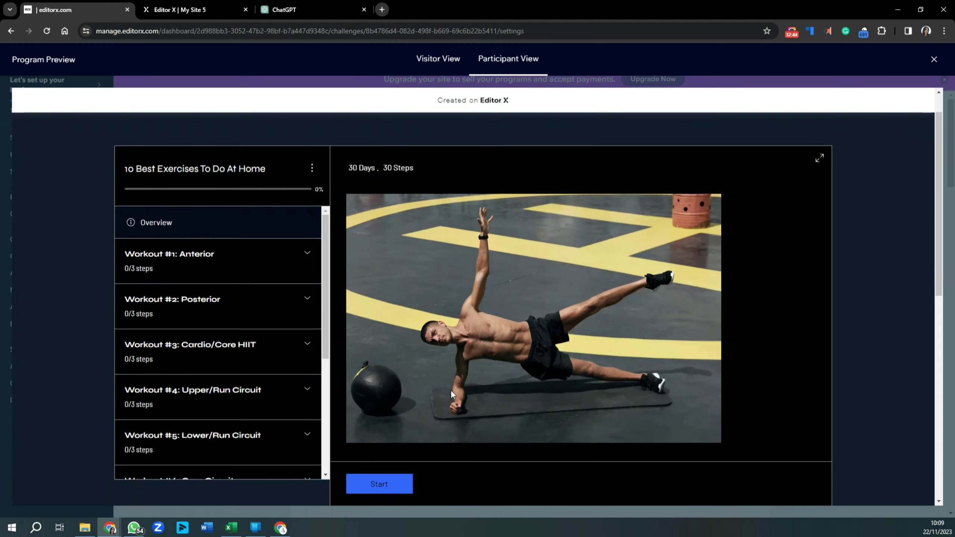
{"action": "scroll", "coordinate": [450, 389], "scroll_direction": "down", "scroll_amount": 2}
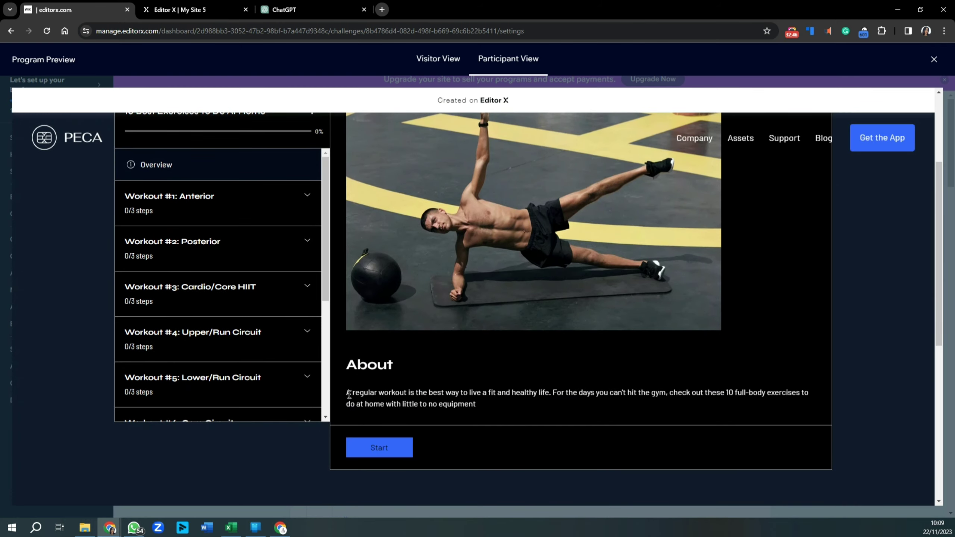
{"action": "left_click_drag", "start_coordinate": [351, 392], "coordinate": [520, 402]}
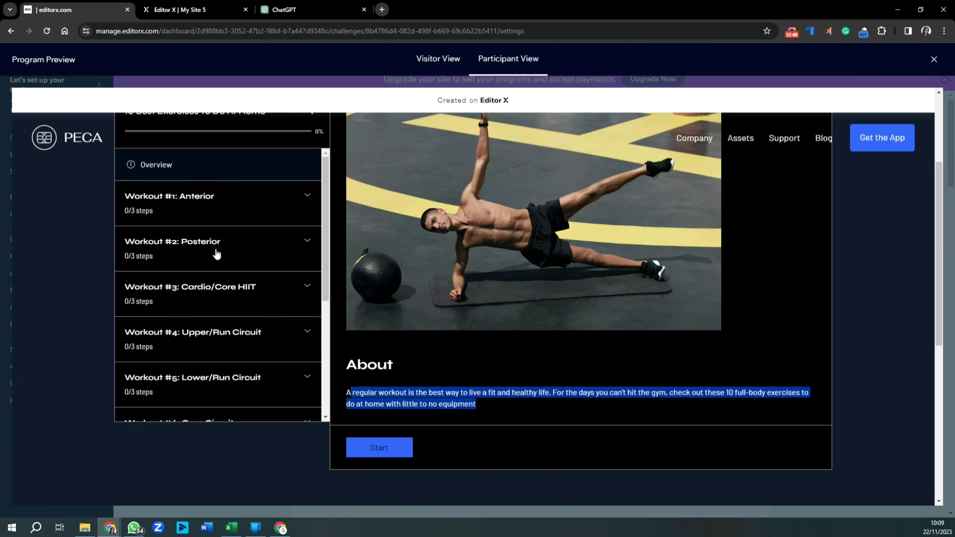
{"action": "scroll", "coordinate": [213, 256], "scroll_direction": "up", "scroll_amount": 1}
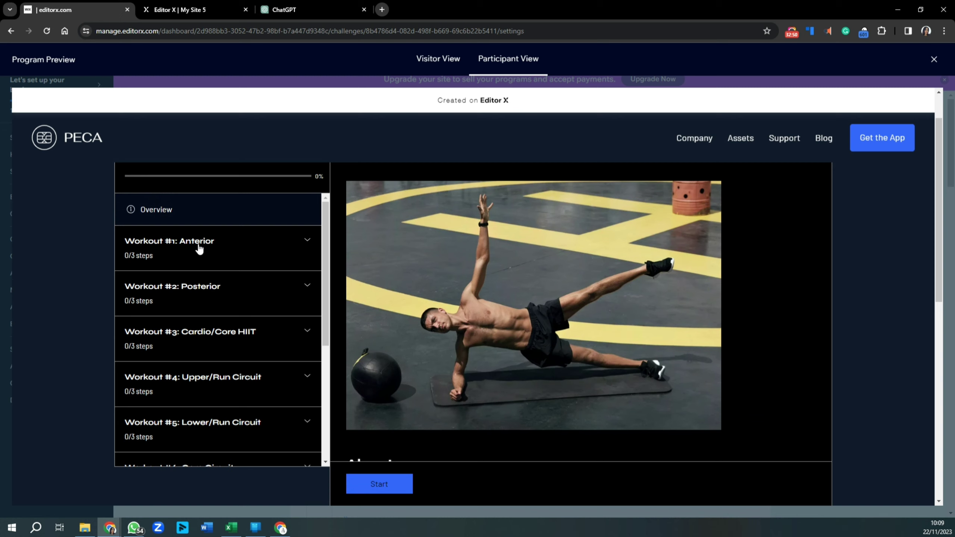
Open Workout #1: Anterior, continue to its Warm Up: Rotations and Jumping Jacks step, read it and try to complete the step
{"action": "left_click", "coordinate": [165, 247]}
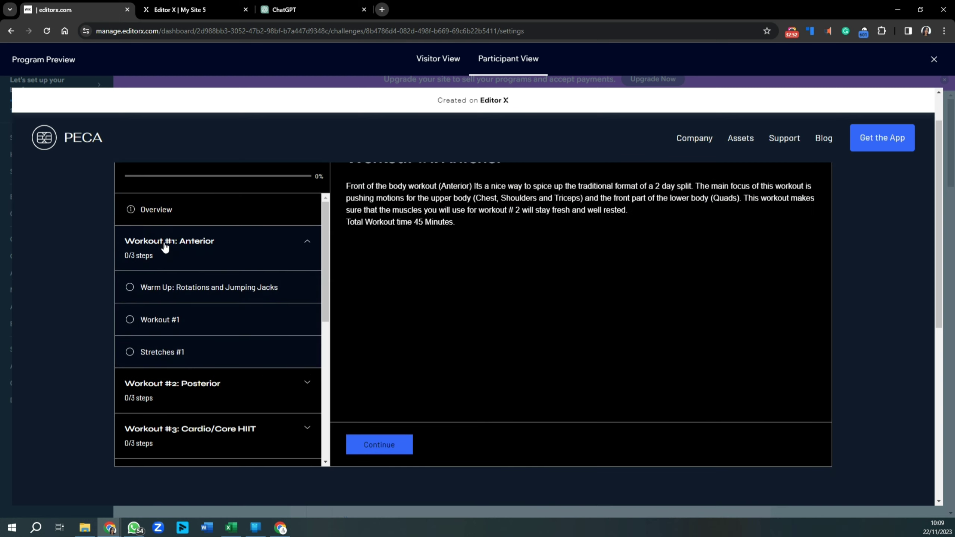
{"action": "scroll", "coordinate": [435, 307], "scroll_direction": "up", "scroll_amount": 1}
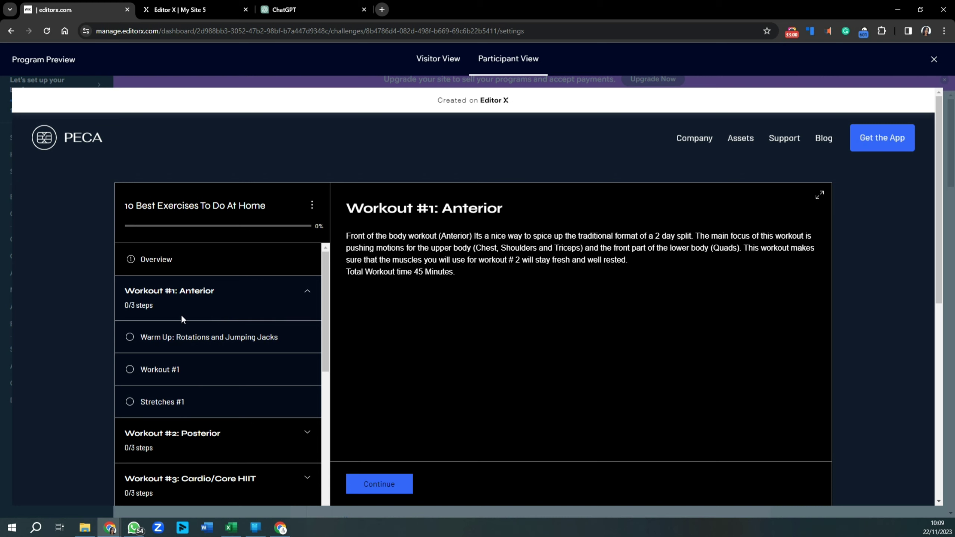
{"action": "left_click", "coordinate": [397, 485]}
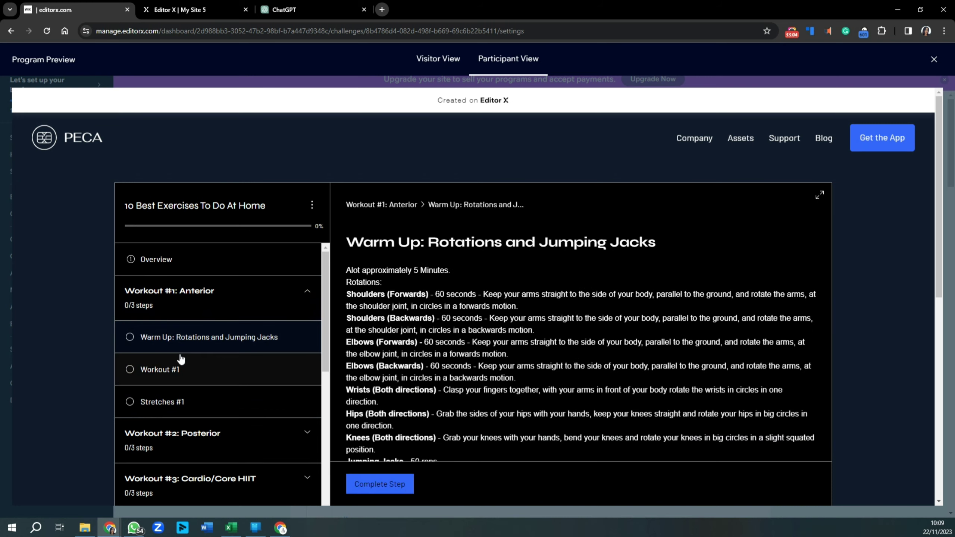
{"action": "scroll", "coordinate": [440, 361], "scroll_direction": "down", "scroll_amount": 3}
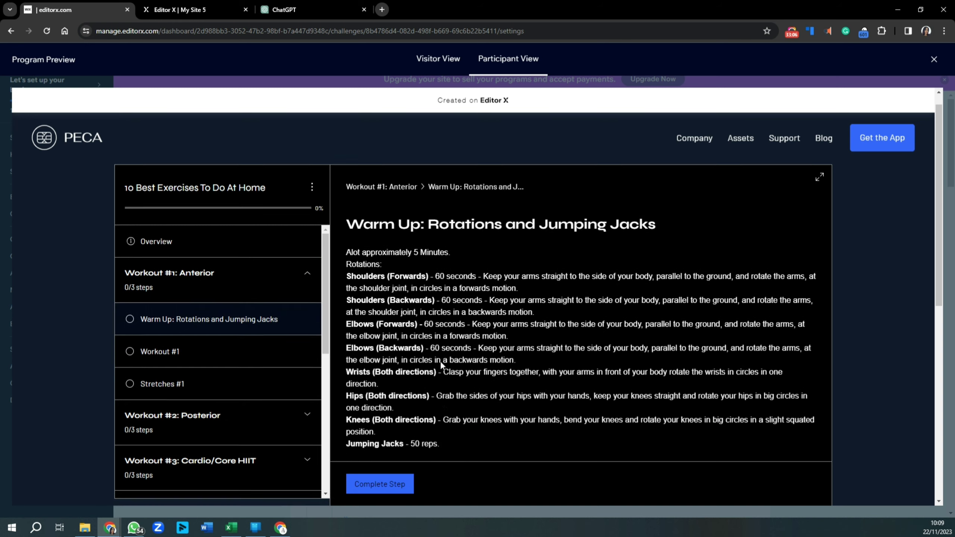
{"action": "scroll", "coordinate": [440, 361], "scroll_direction": "up", "scroll_amount": 3}
{"action": "left_click", "coordinate": [380, 486]}
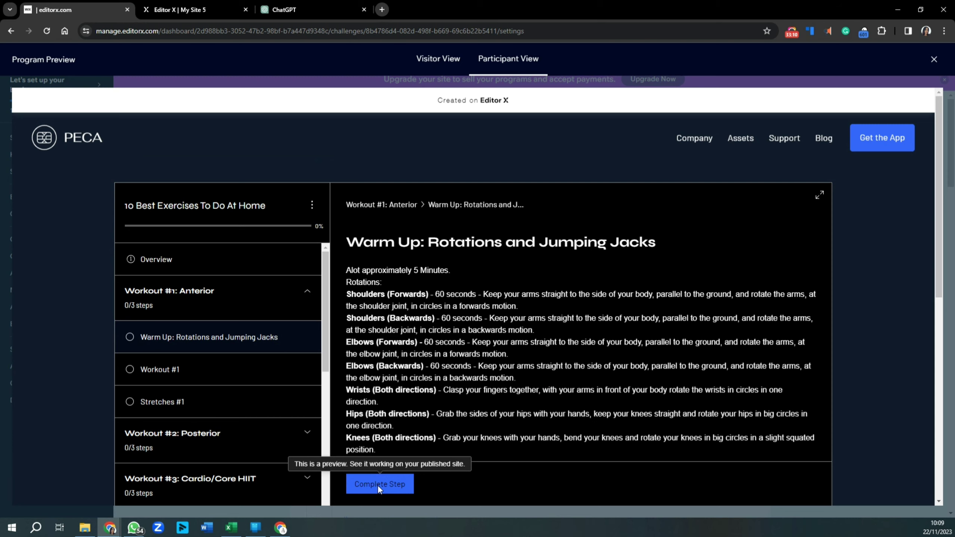
{"action": "double_click", "coordinate": [377, 486]}
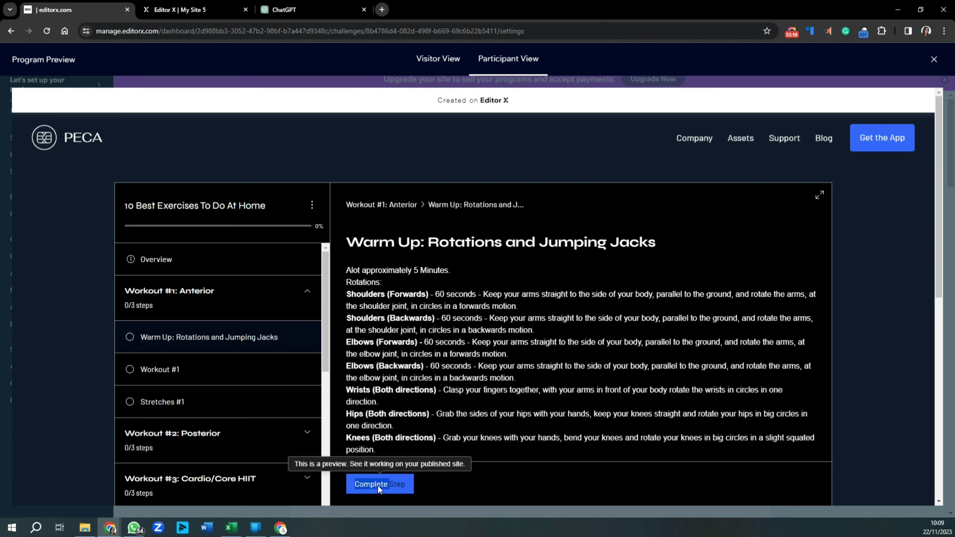
View the Workout #1 and Stretches #1 steps of Workout #1: Anterior, and look over the workout sections that follow
{"action": "left_click", "coordinate": [161, 371]}
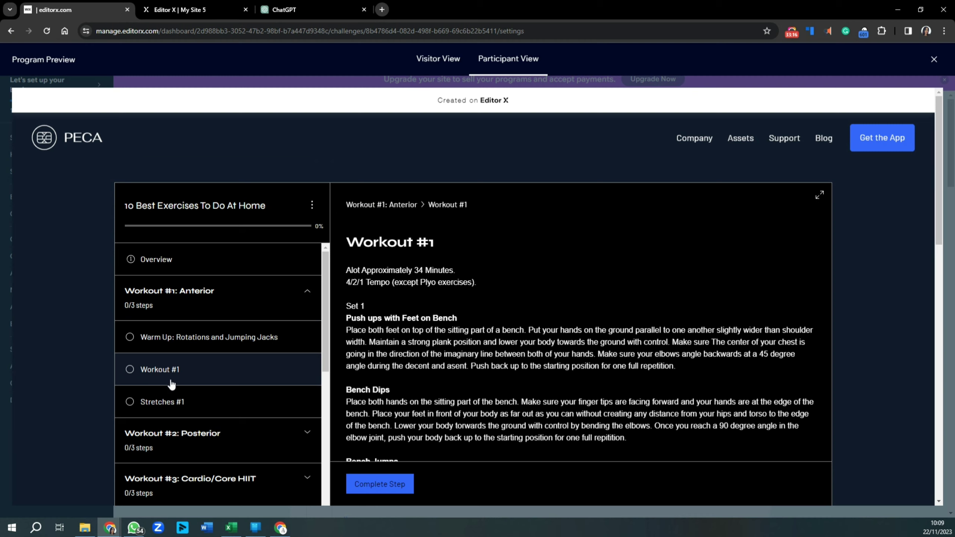
{"action": "left_click", "coordinate": [180, 402]}
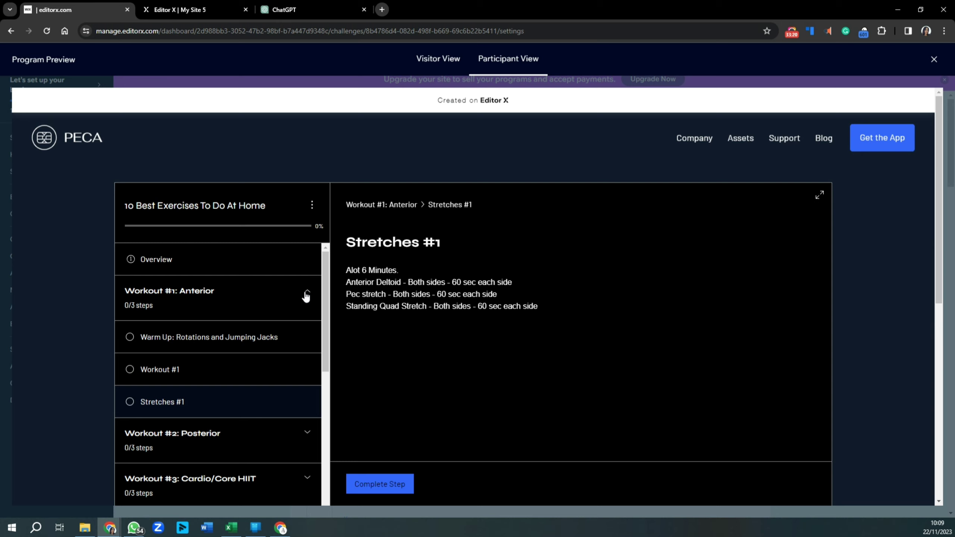
{"action": "scroll", "coordinate": [280, 431], "scroll_direction": "down", "scroll_amount": 2}
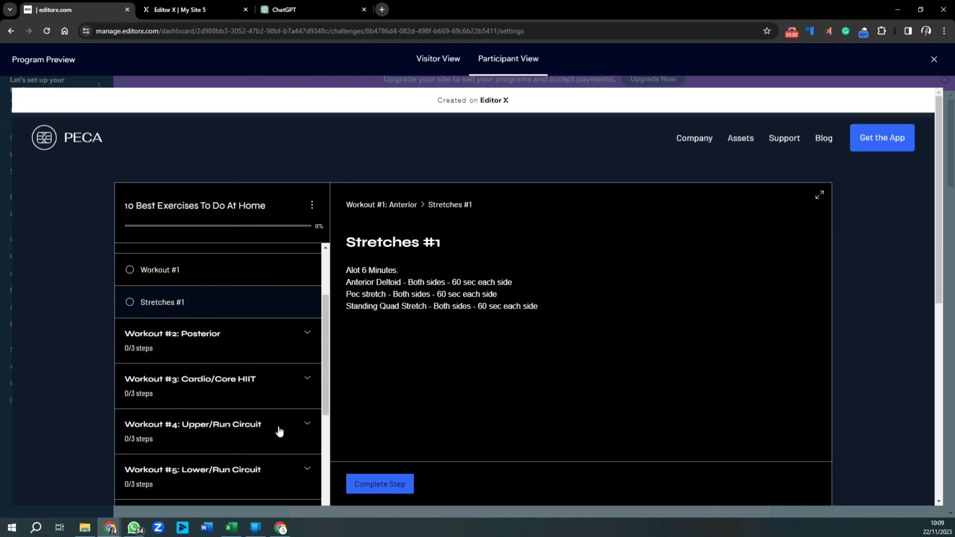
View the Workout #2: Posterior and Workout #3: Cardio/Core HIIT sections, look over the remaining workouts, and close the program preview
{"action": "left_click", "coordinate": [227, 356]}
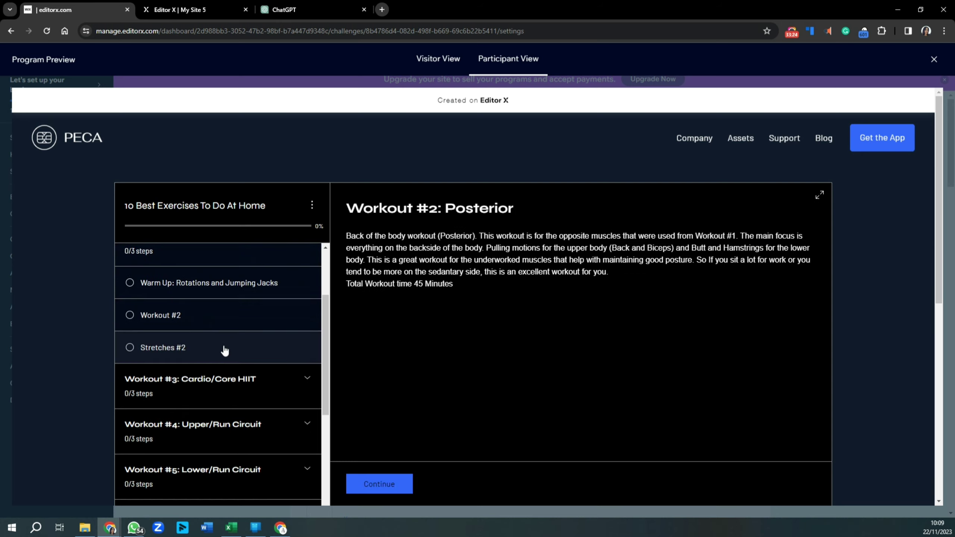
{"action": "scroll", "coordinate": [229, 361], "scroll_direction": "up", "scroll_amount": 2}
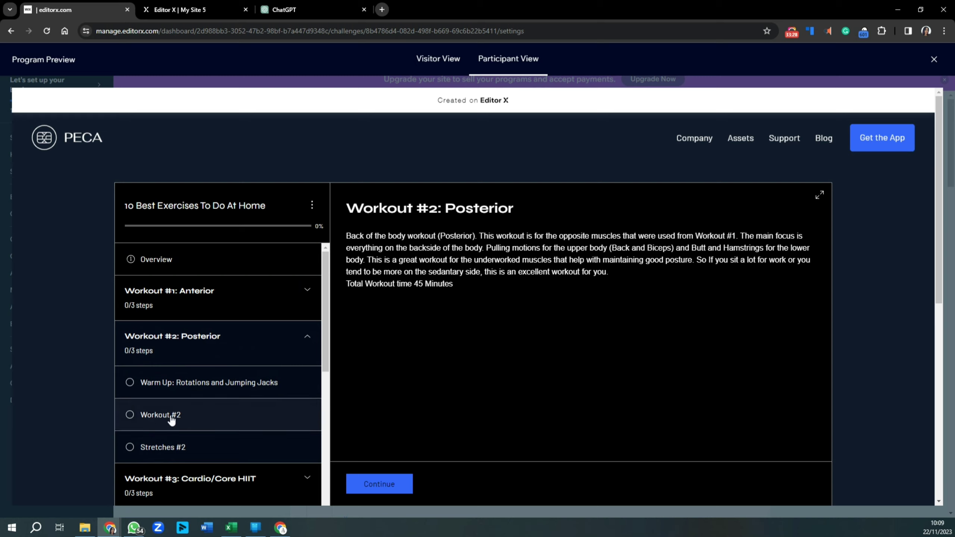
{"action": "scroll", "coordinate": [192, 455], "scroll_direction": "down", "scroll_amount": 2}
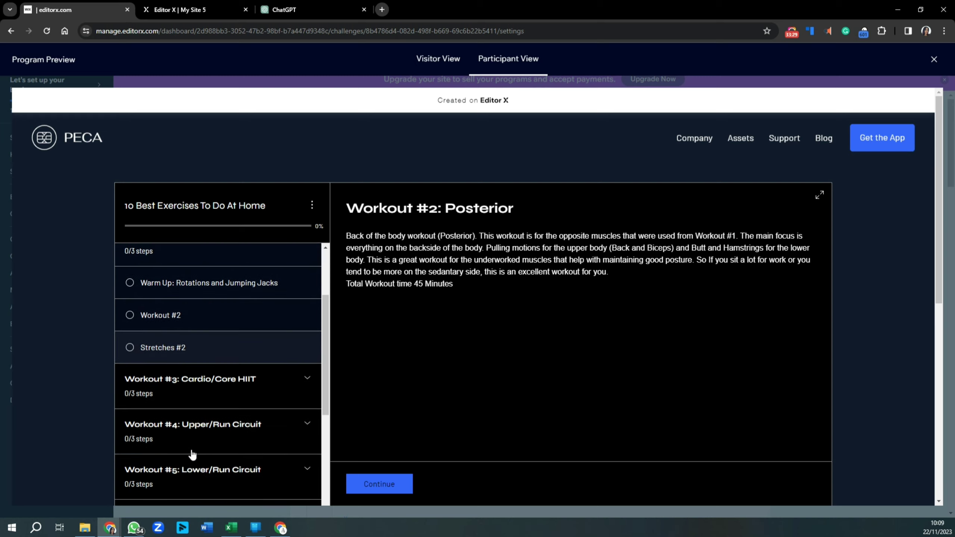
{"action": "left_click", "coordinate": [169, 400]}
{"action": "scroll", "coordinate": [187, 404], "scroll_direction": "down", "scroll_amount": 1}
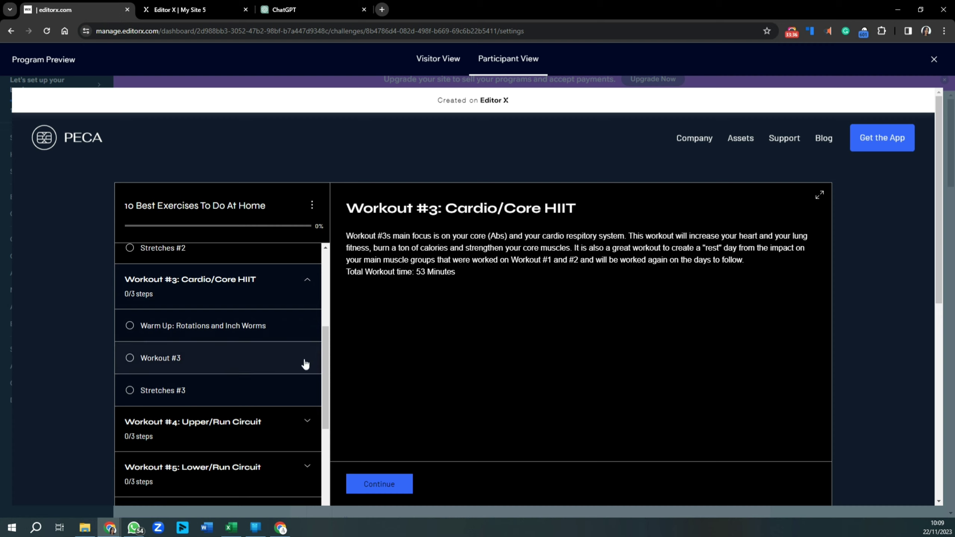
{"action": "left_click_drag", "start_coordinate": [324, 368], "coordinate": [324, 402]}
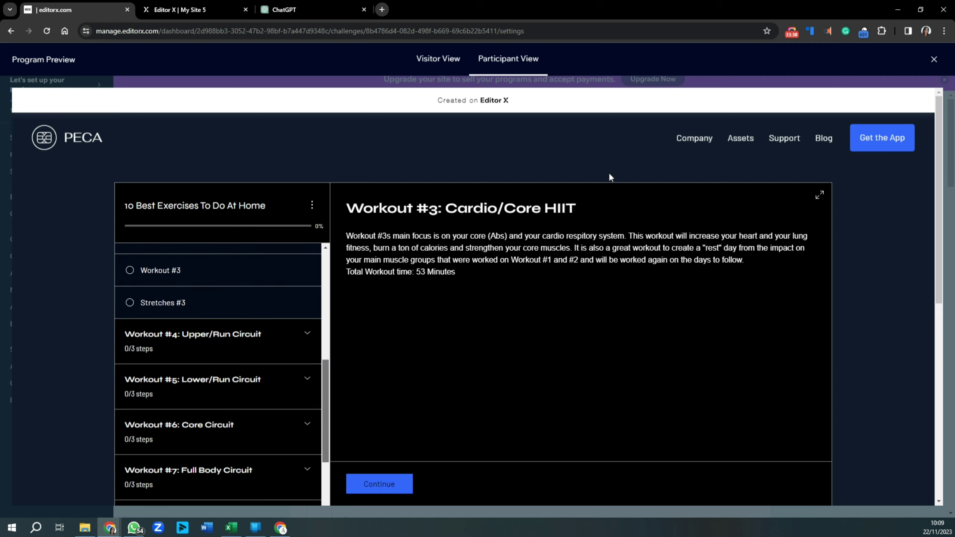
{"action": "left_click", "coordinate": [934, 60]}
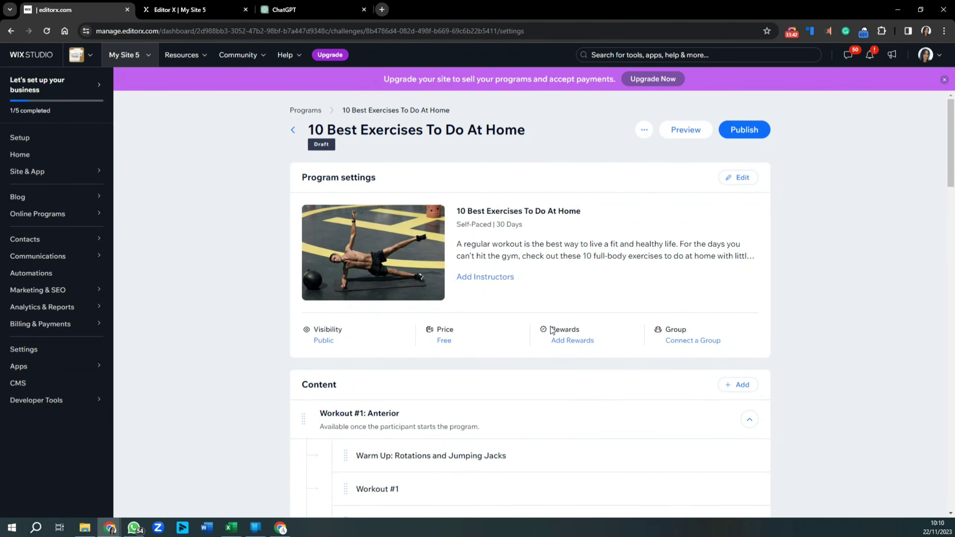
Create another program as a Nutrition Plan from the Fruits & Veggies template
{"action": "left_click", "coordinate": [305, 110]}
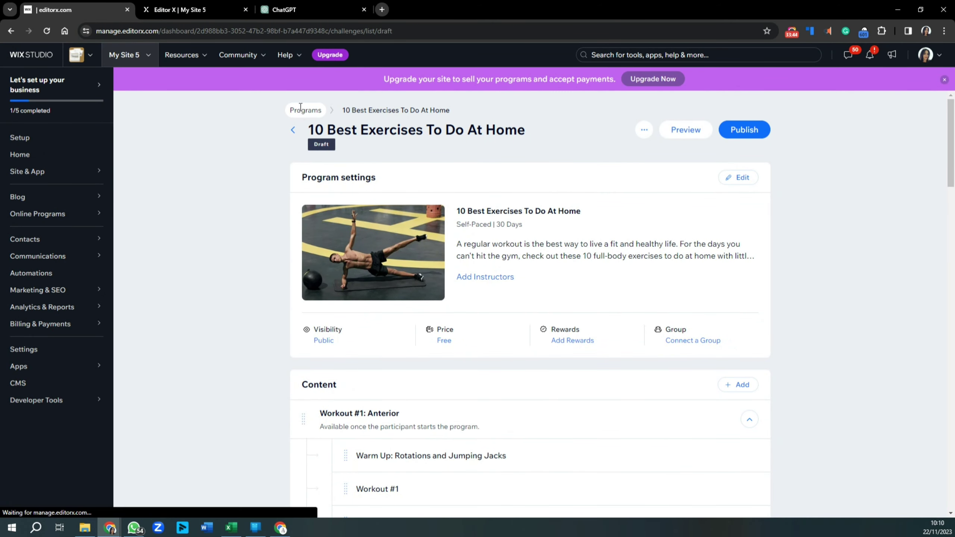
{"action": "left_click", "coordinate": [738, 117]}
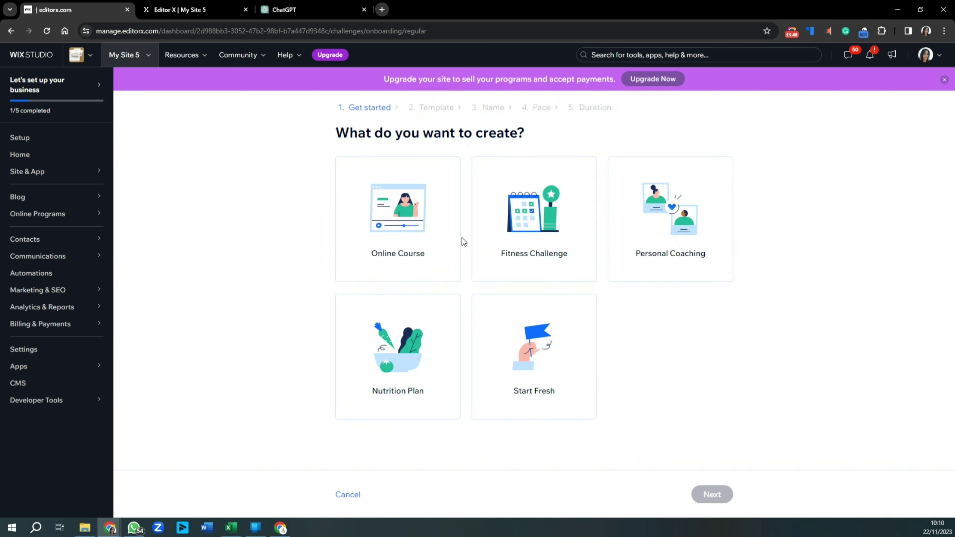
{"action": "left_click", "coordinate": [405, 354]}
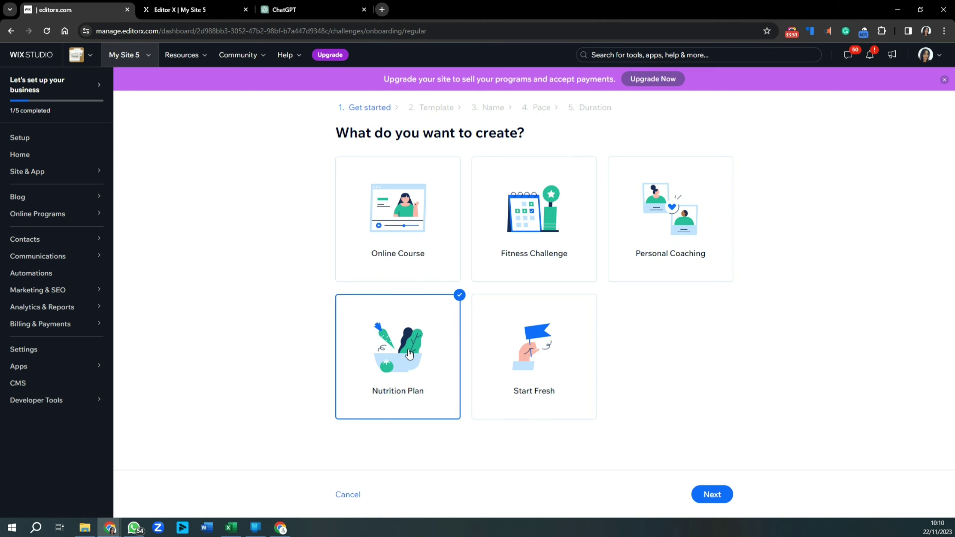
{"action": "left_click", "coordinate": [710, 496]}
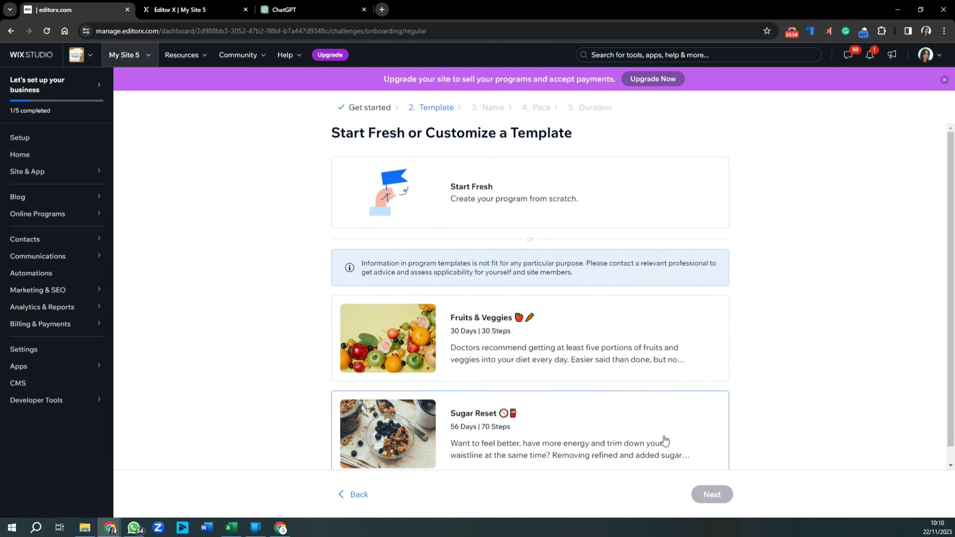
{"action": "scroll", "coordinate": [664, 440], "scroll_direction": "down", "scroll_amount": 1}
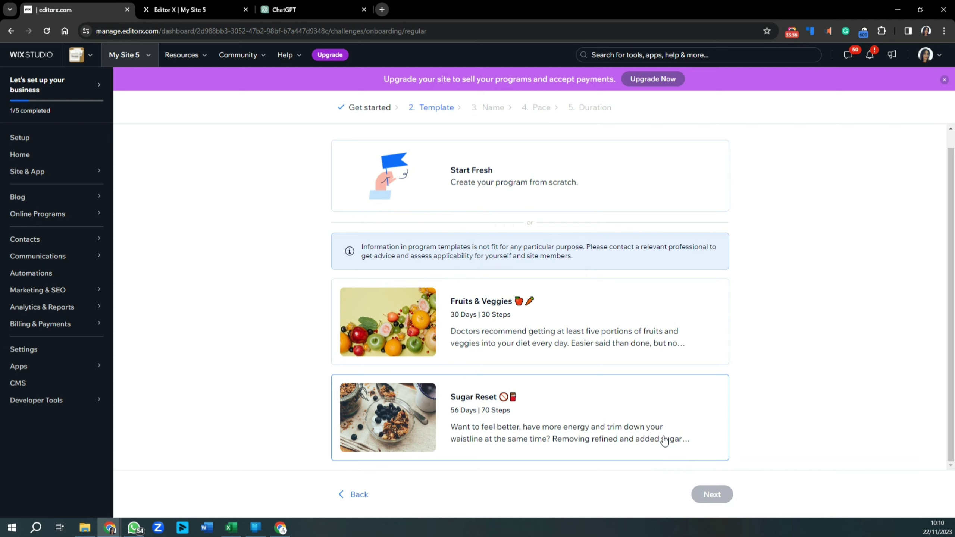
{"action": "left_click", "coordinate": [472, 346]}
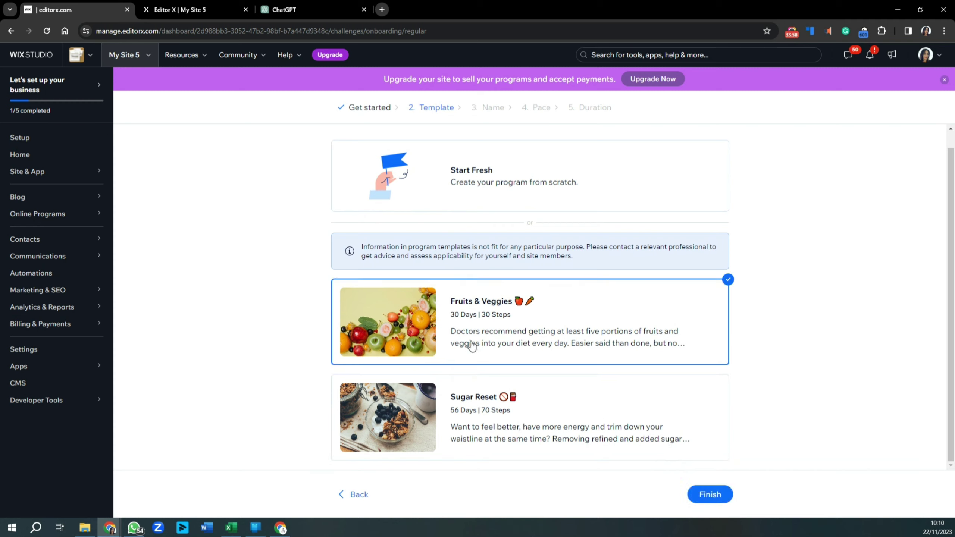
{"action": "left_click", "coordinate": [713, 495]}
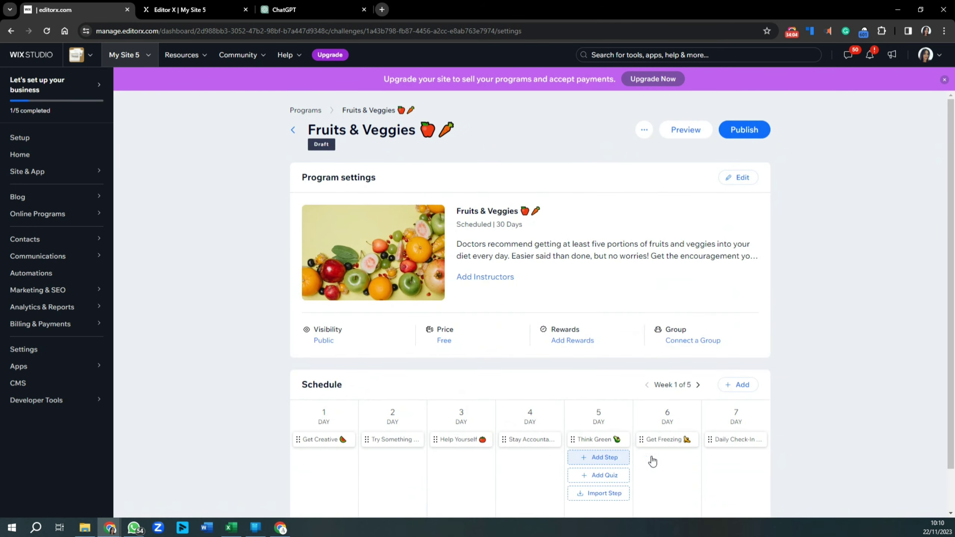
Preview the Fruits & Veggies program as a visitor, then switch to the participant view and look over its dated steps
{"action": "mouse_move", "coordinate": [753, 506]}
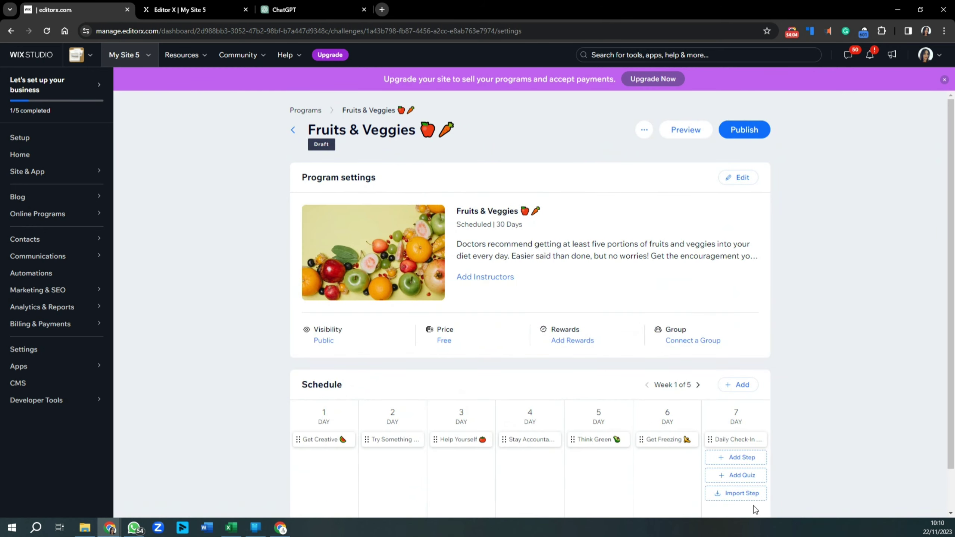
{"action": "left_click", "coordinate": [683, 136]}
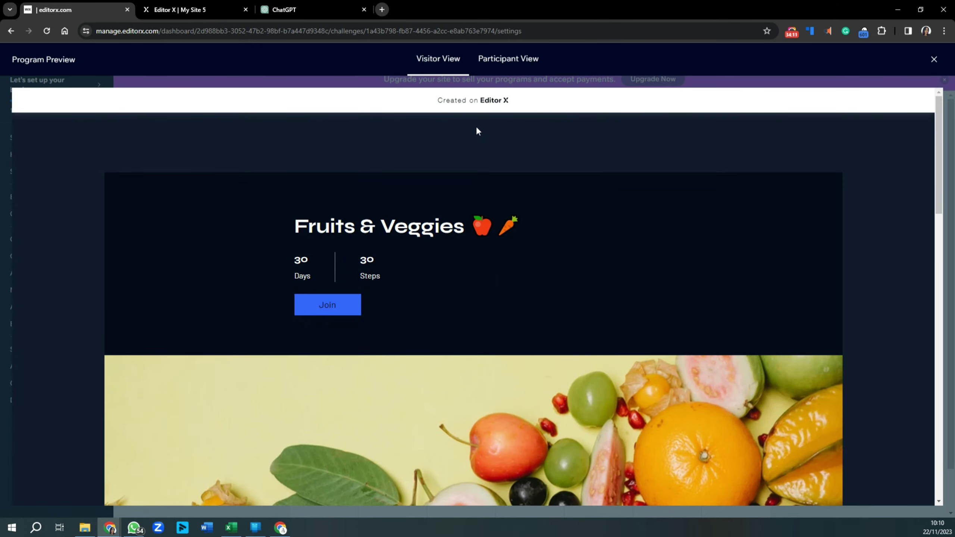
{"action": "left_click", "coordinate": [510, 63]}
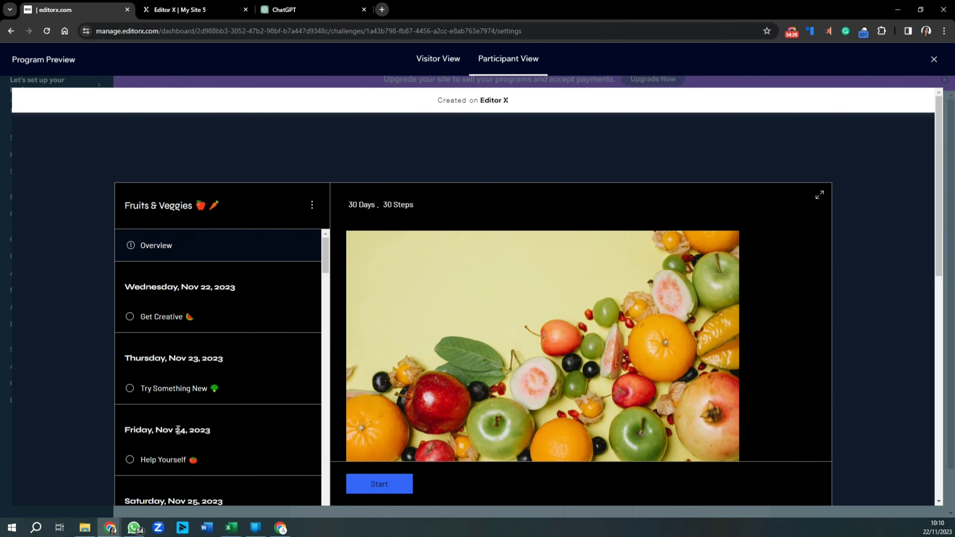
{"action": "scroll", "coordinate": [191, 464], "scroll_direction": "down", "scroll_amount": 3}
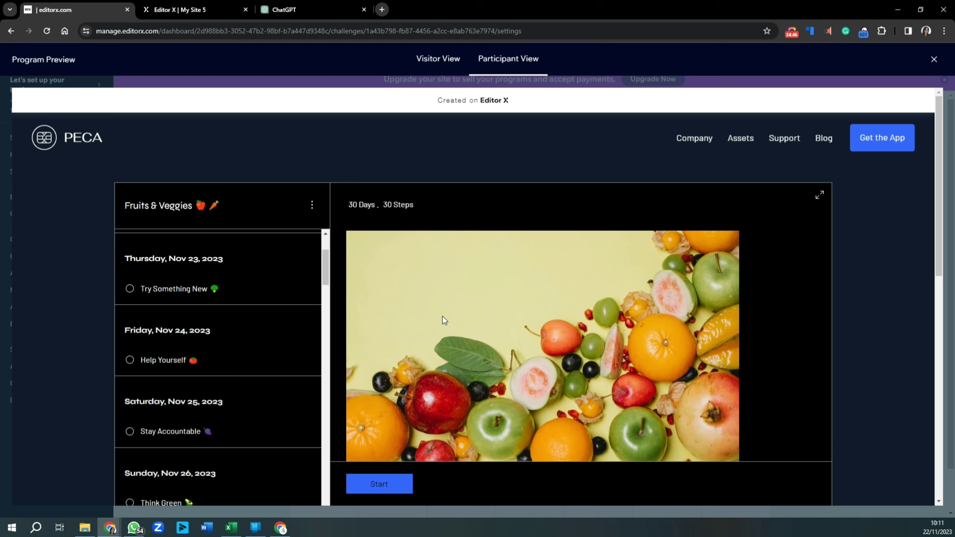
{"action": "scroll", "coordinate": [443, 316], "scroll_direction": "down", "scroll_amount": 2}
{"action": "scroll", "coordinate": [436, 319], "scroll_direction": "up", "scroll_amount": 3}
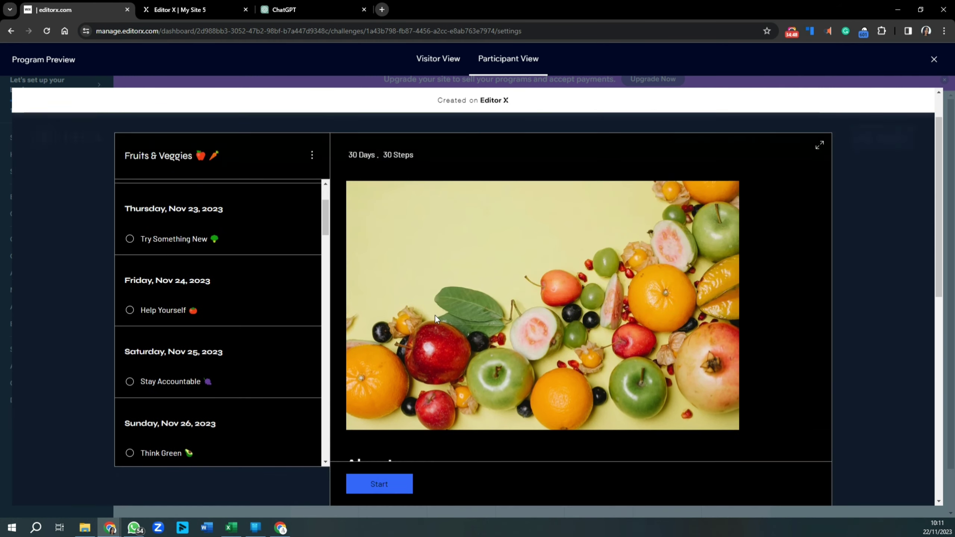
{"action": "scroll", "coordinate": [244, 235], "scroll_direction": "up", "scroll_amount": 3}
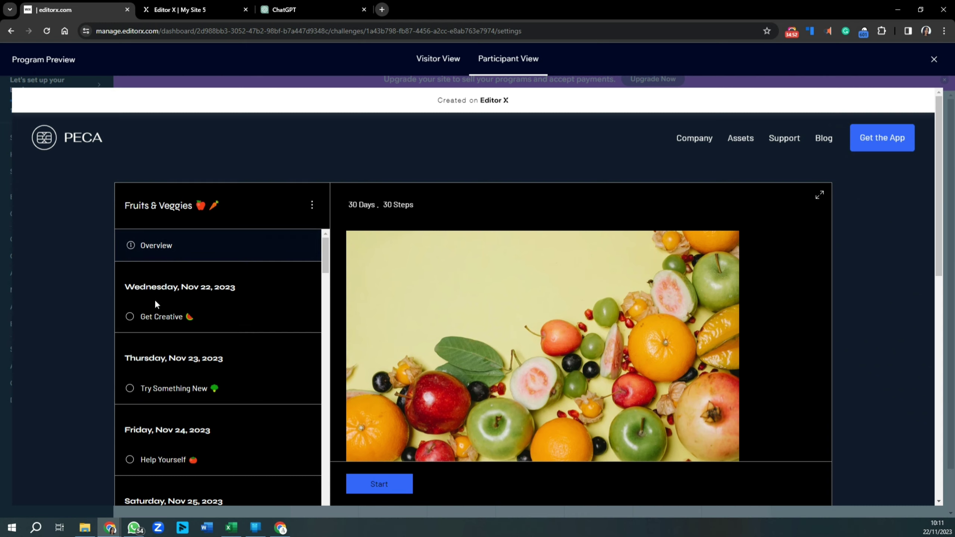
Read the Get Creative, Try Something New and Help Yourself steps, return to Get Creative, and close the preview
{"action": "left_click", "coordinate": [154, 319]}
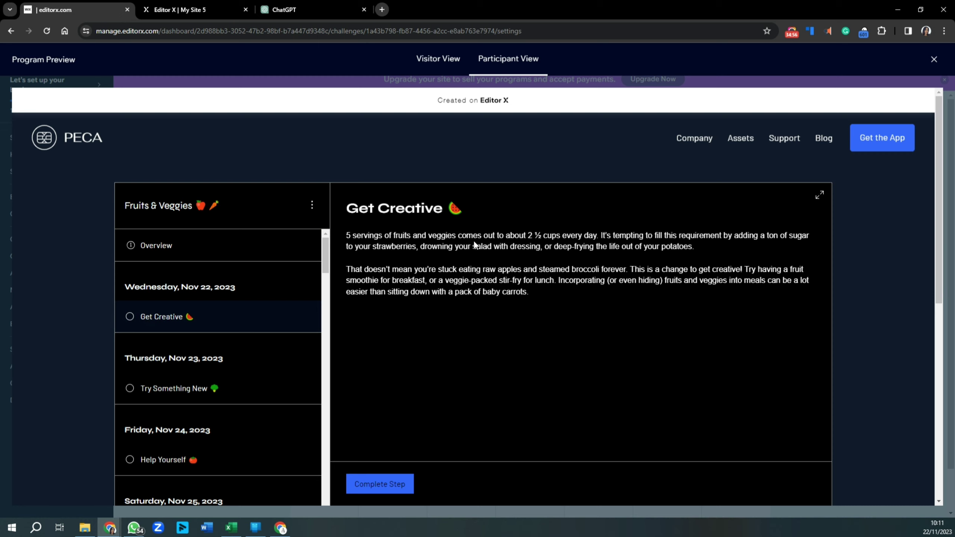
{"action": "left_click", "coordinate": [178, 393]}
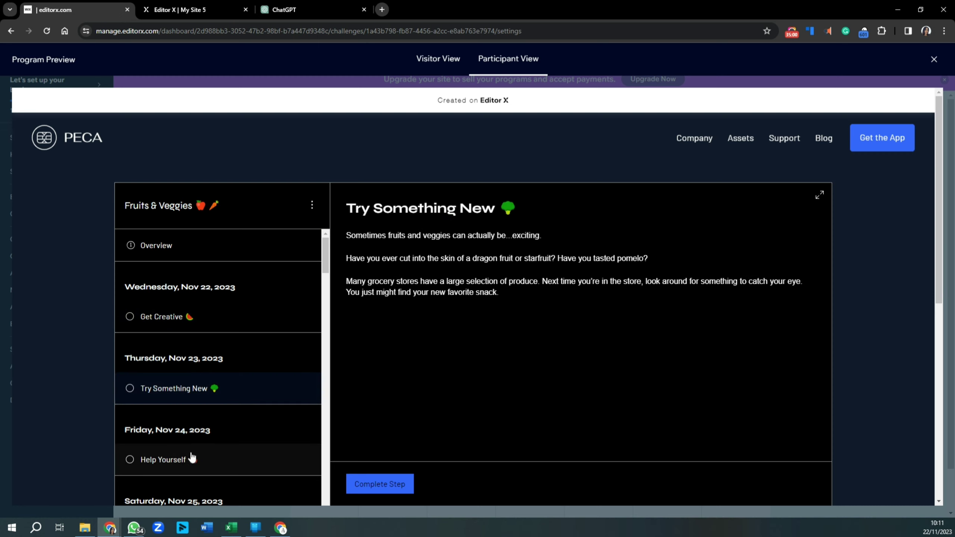
{"action": "left_click", "coordinate": [178, 464]}
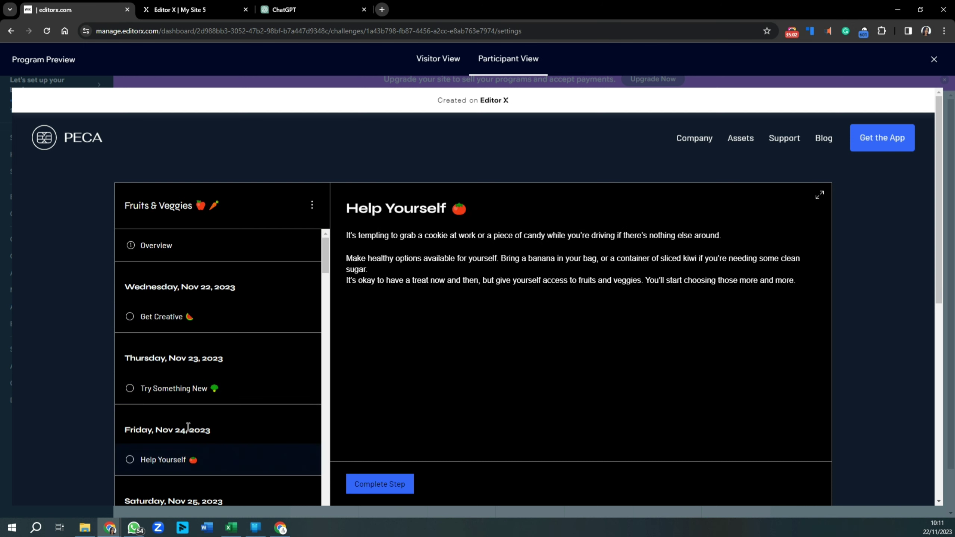
{"action": "left_click", "coordinate": [151, 317]}
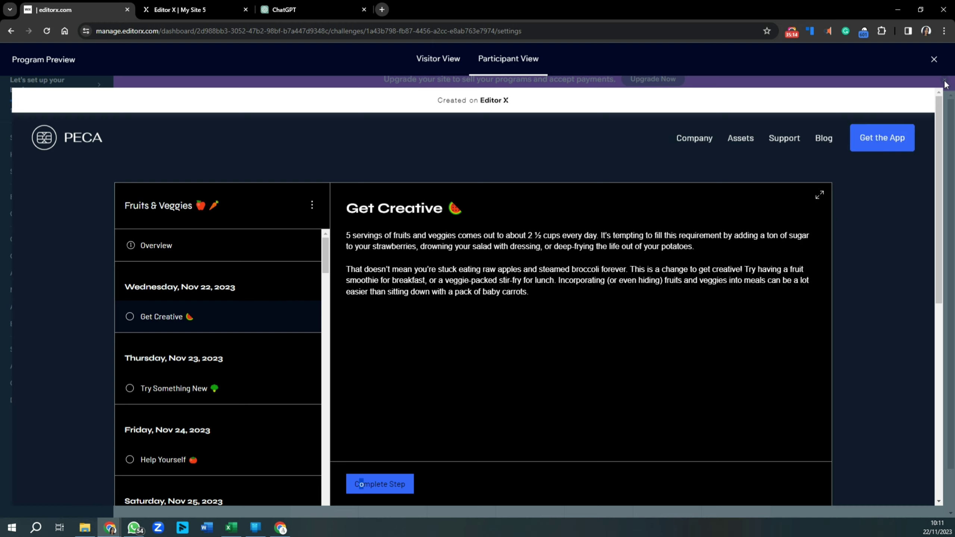
{"action": "left_click", "coordinate": [934, 61]}
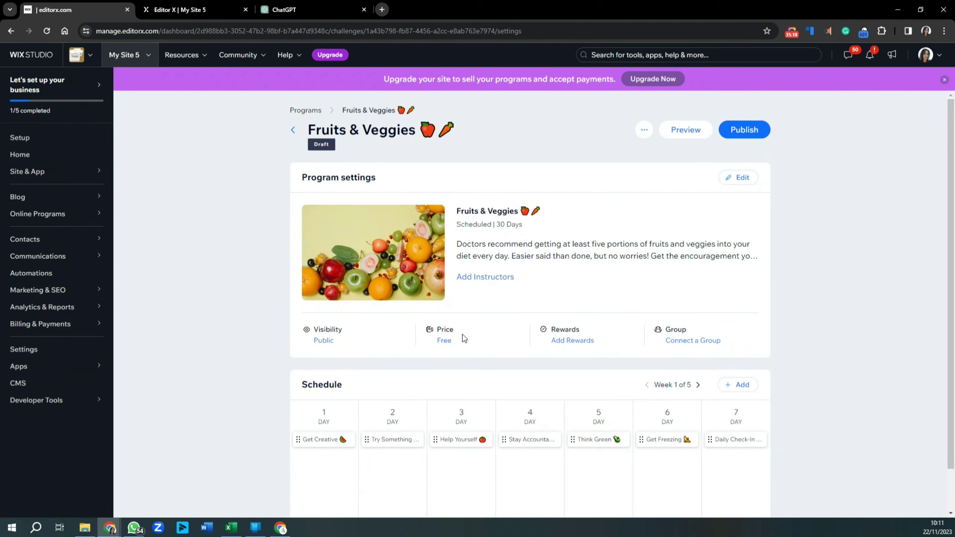
Look through the program schedule from Week 1 to Week 3, then return to Week 1
{"action": "scroll", "coordinate": [455, 331], "scroll_direction": "down", "scroll_amount": 1}
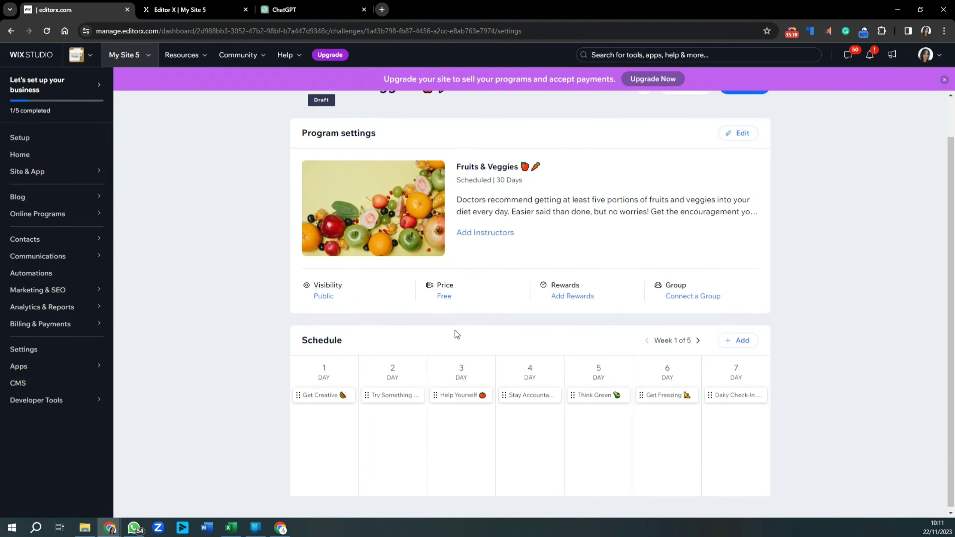
{"action": "left_click", "coordinate": [698, 340]}
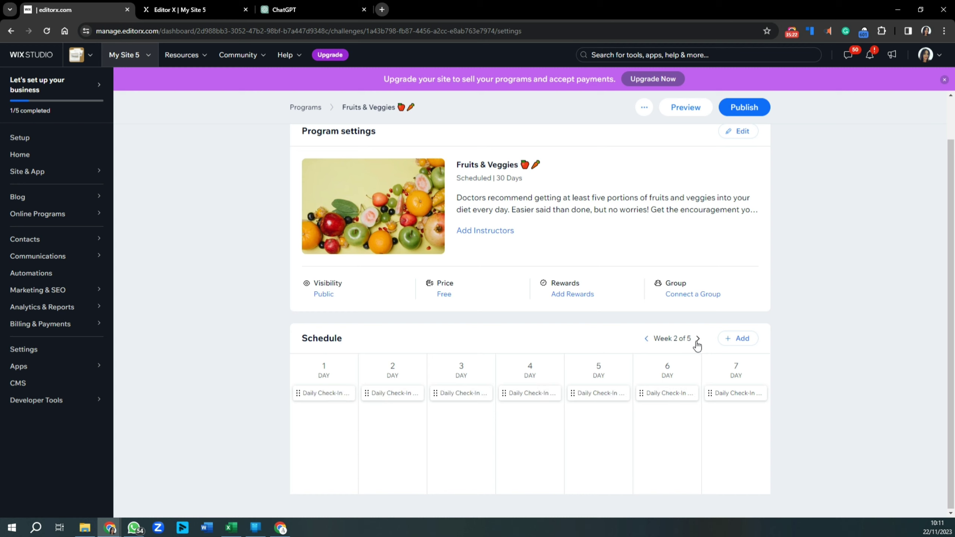
{"action": "left_click", "coordinate": [697, 340]}
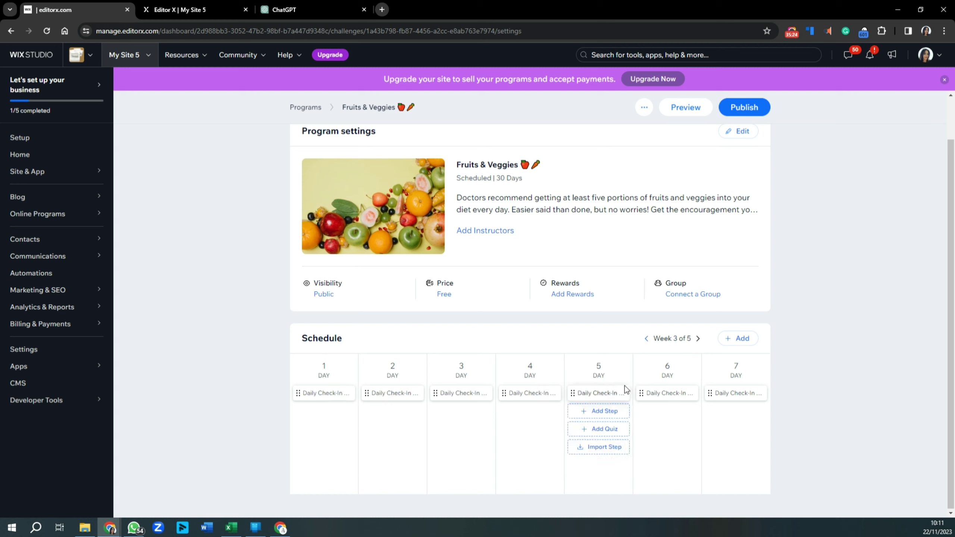
{"action": "left_click", "coordinate": [647, 339]}
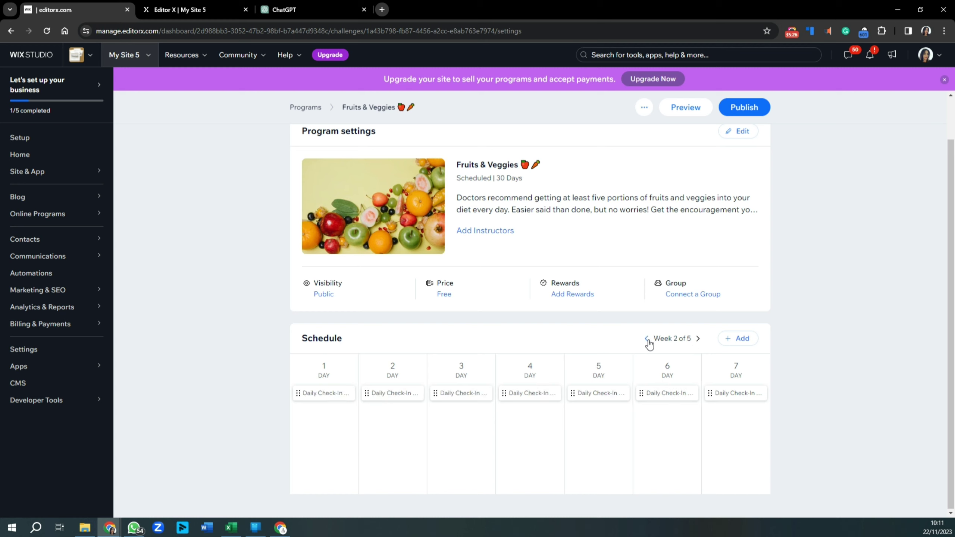
{"action": "left_click", "coordinate": [648, 341]}
Open a new step form for Week 1, Day 2, examine its name, date and content options, and cancel it
{"action": "mouse_move", "coordinate": [393, 397]}
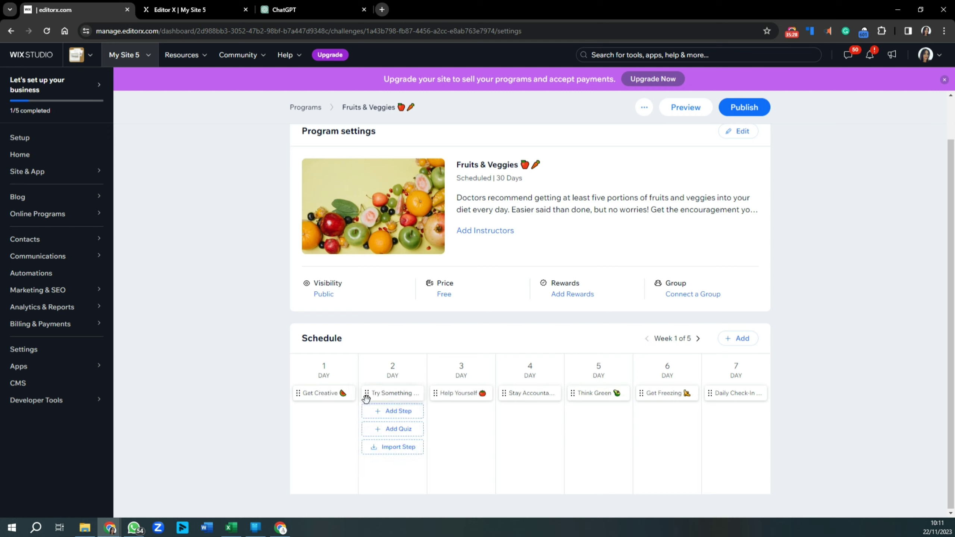
{"action": "left_click", "coordinate": [391, 411]}
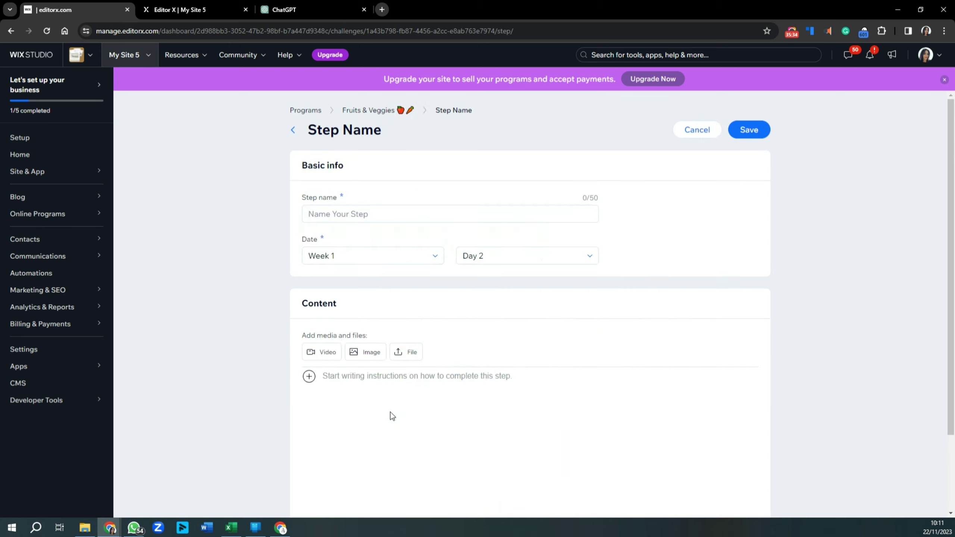
{"action": "left_click", "coordinate": [319, 214]}
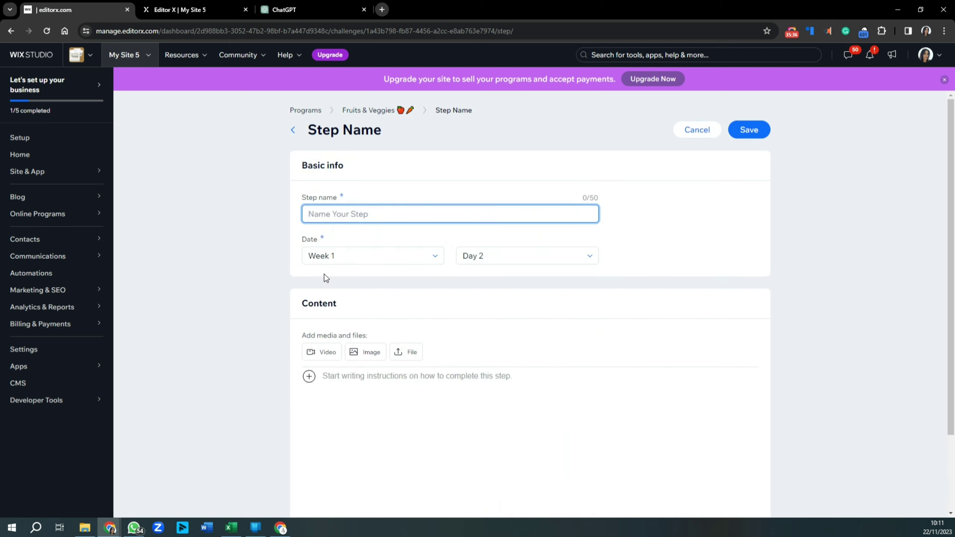
{"action": "left_click", "coordinate": [324, 257]}
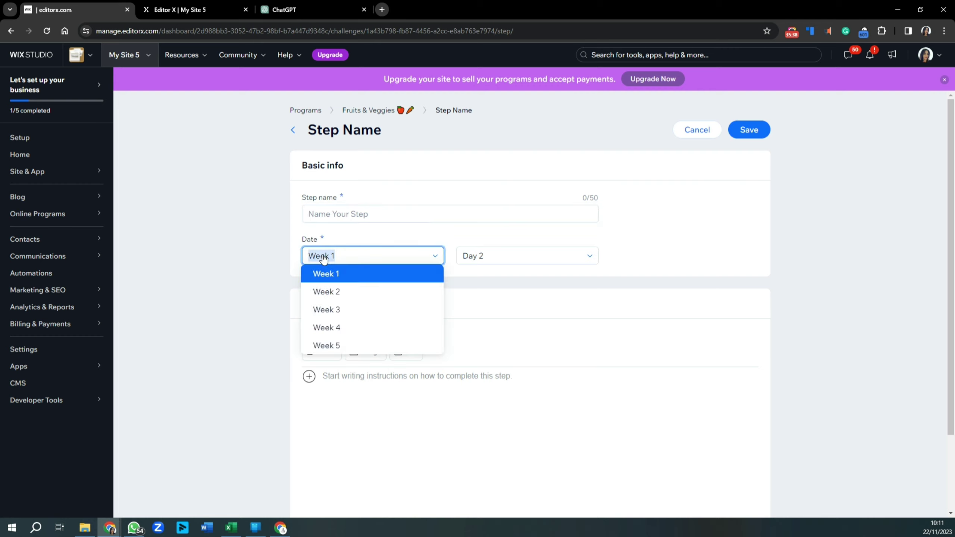
{"action": "left_click", "coordinate": [726, 285]}
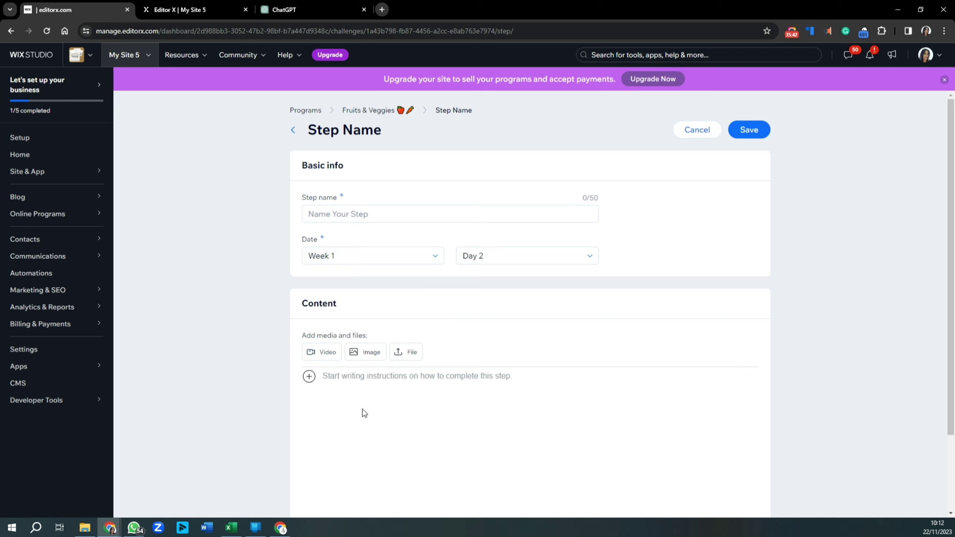
{"action": "scroll", "coordinate": [430, 433], "scroll_direction": "down", "scroll_amount": 3}
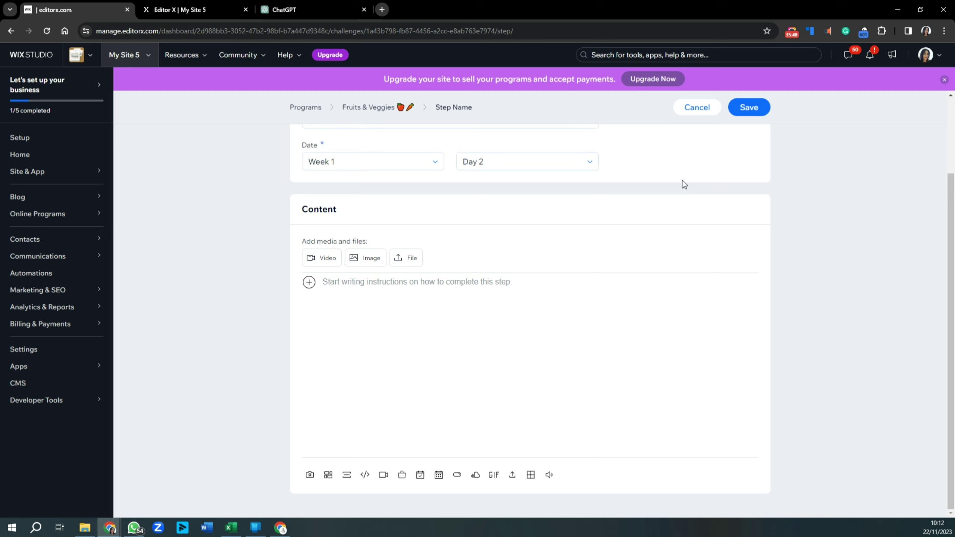
{"action": "left_click", "coordinate": [705, 109]}
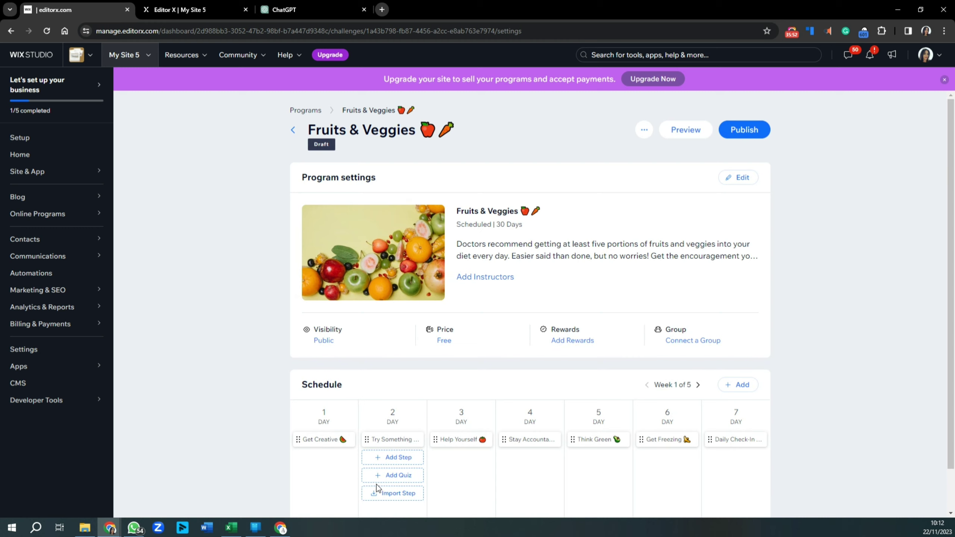
Start a quiz for Week 1, Day 2, name it "How Did You Get On?" and open its question builder
{"action": "left_click", "coordinate": [385, 477]}
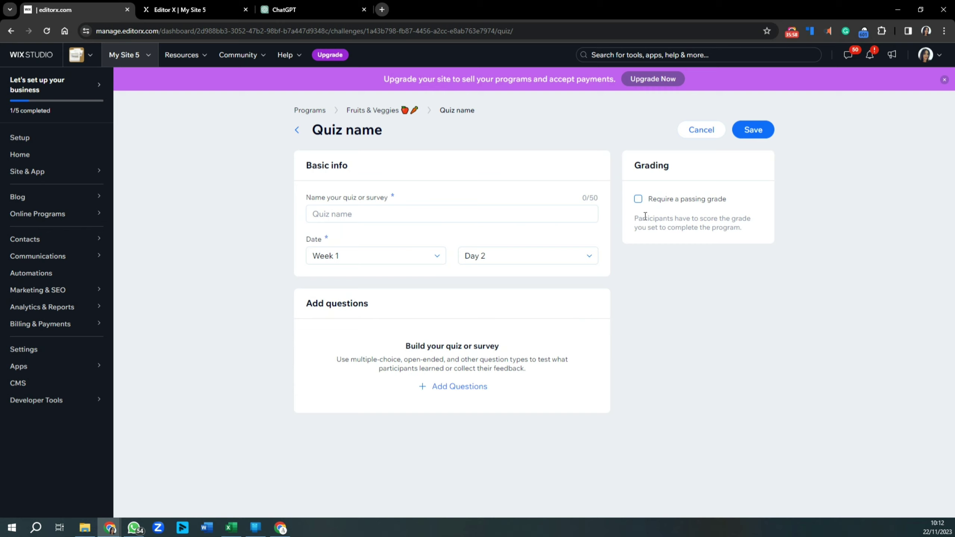
{"action": "left_click", "coordinate": [331, 213]}
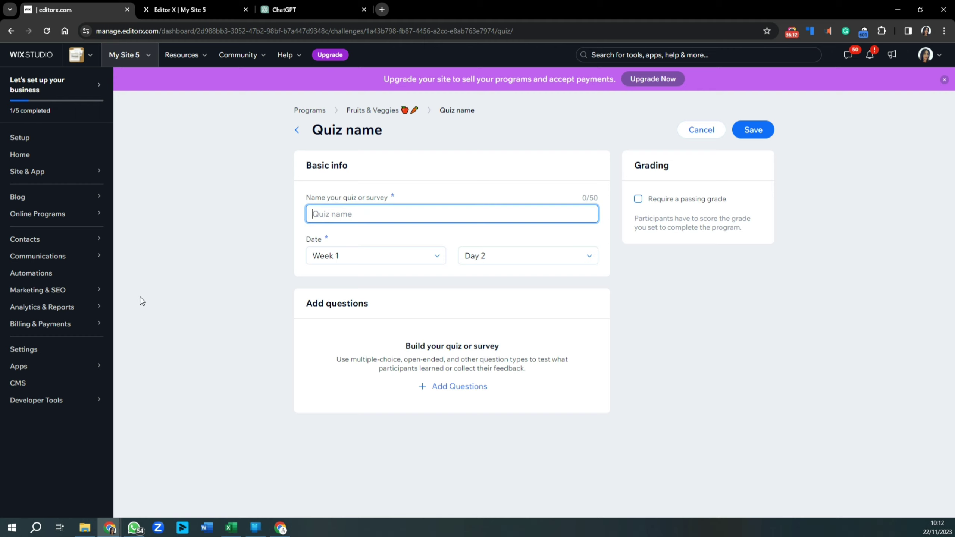
{"action": "type", "text": "How Did "}
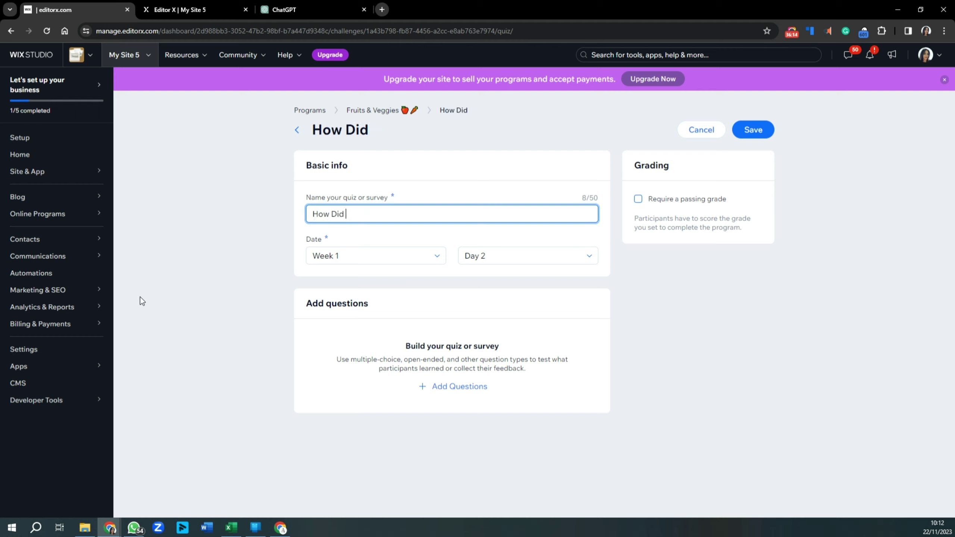
{"action": "type", "text": "You Get On"}
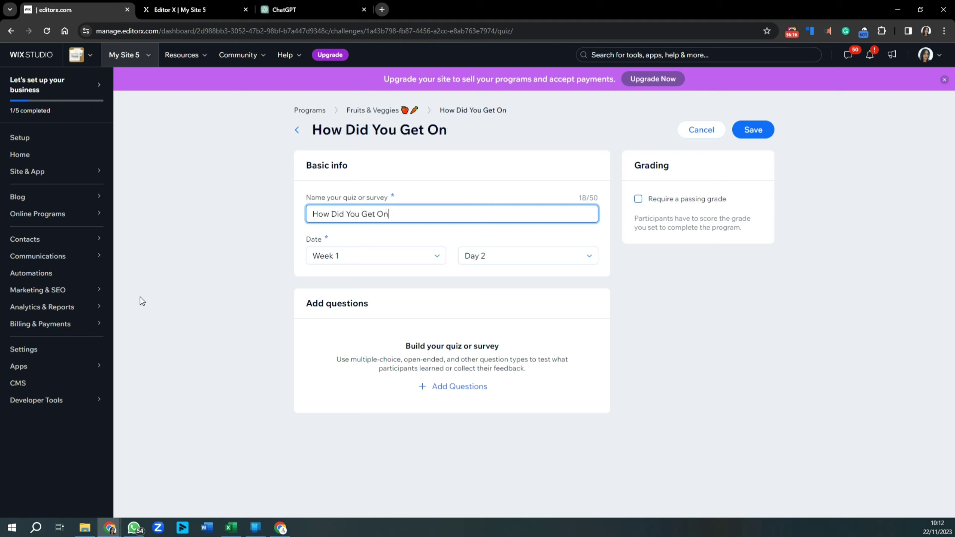
{"action": "type", "text": "?"}
{"action": "left_click", "coordinate": [450, 393]}
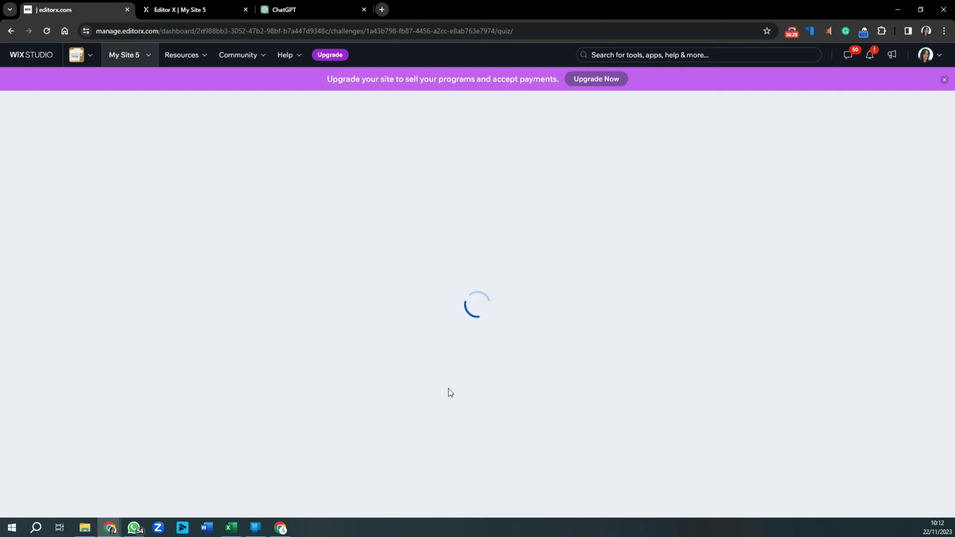
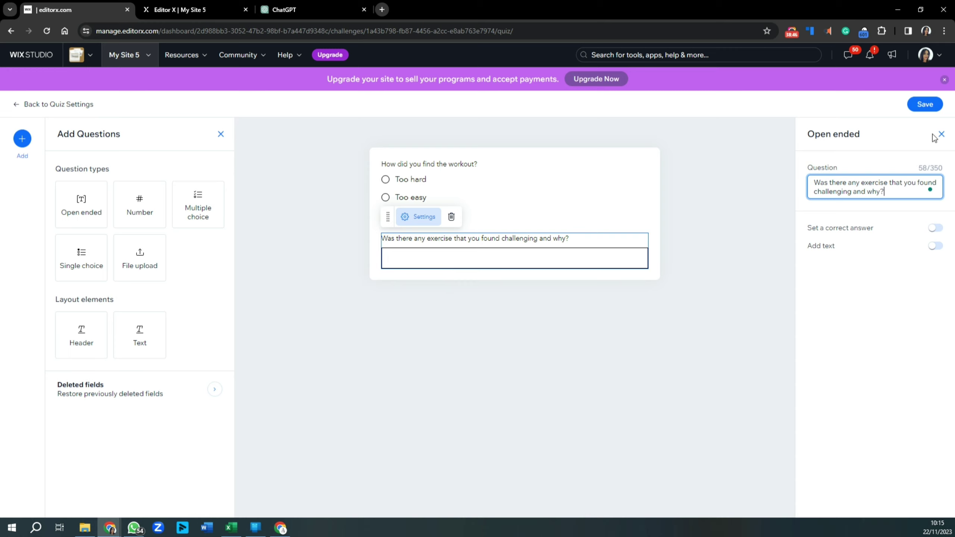
Save the workout feedback questions and the How Did You Get On? quiz
{"action": "left_click", "coordinate": [934, 112]}
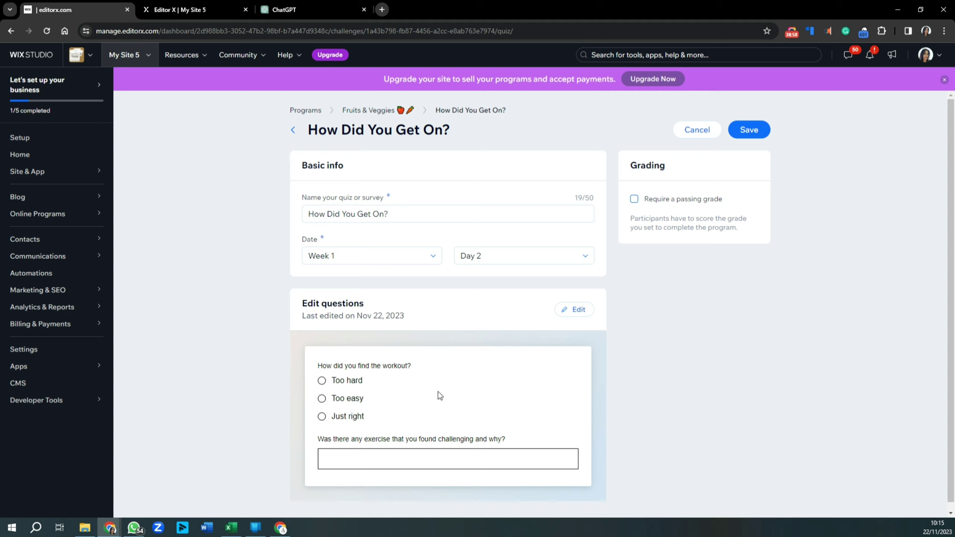
{"action": "left_click", "coordinate": [754, 134]}
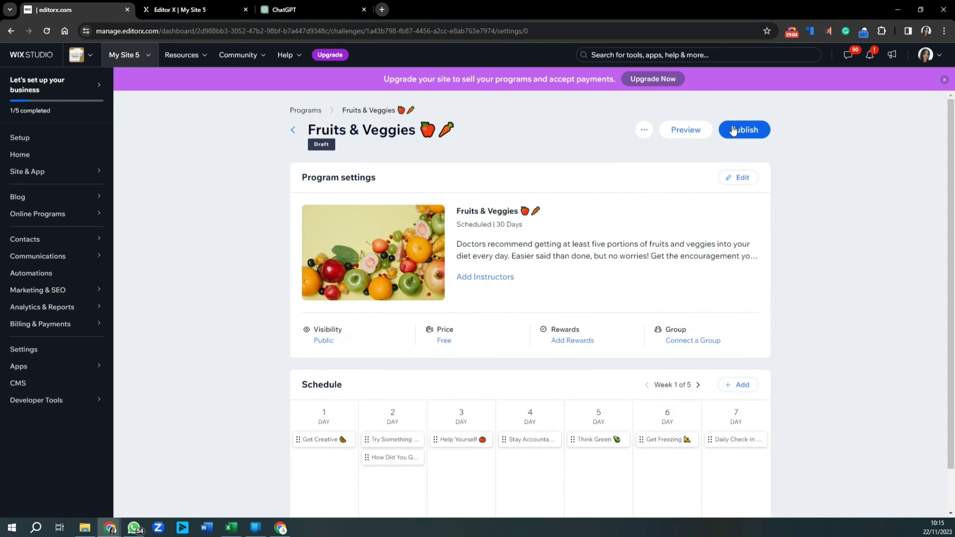
Review the updated Week 1 schedule and publish the Fruits & Veggies program
{"action": "scroll", "coordinate": [444, 455], "scroll_direction": "down", "scroll_amount": 1}
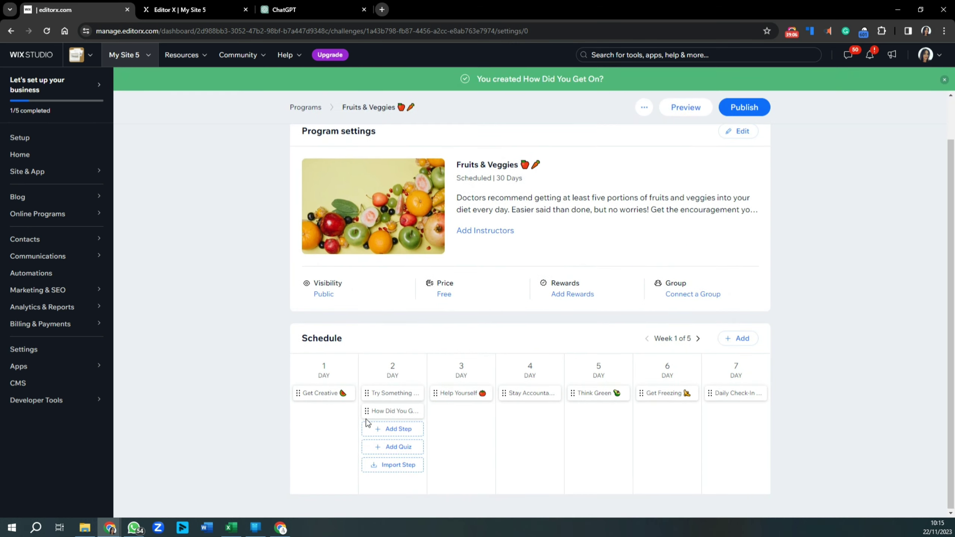
{"action": "mouse_move", "coordinate": [638, 410]}
{"action": "mouse_move", "coordinate": [624, 427]}
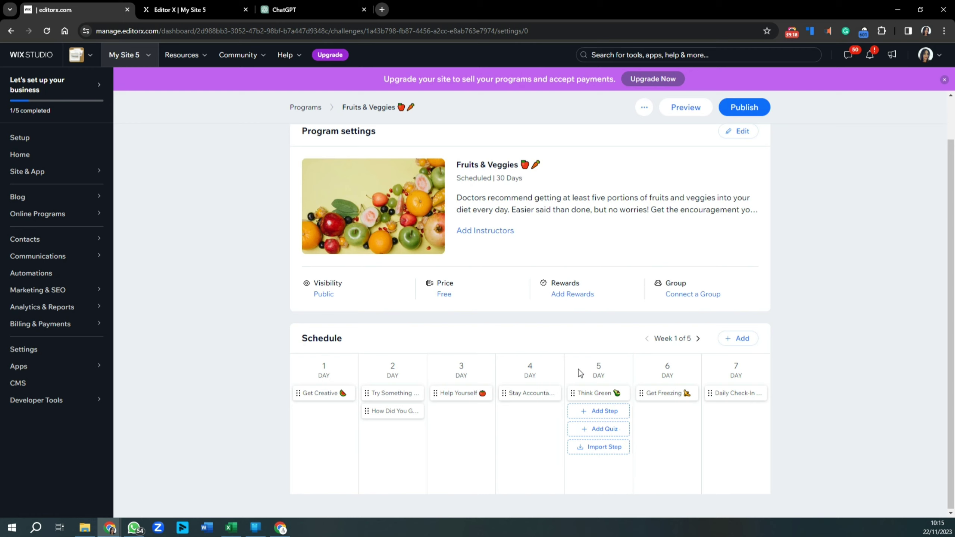
{"action": "left_click", "coordinate": [749, 113]}
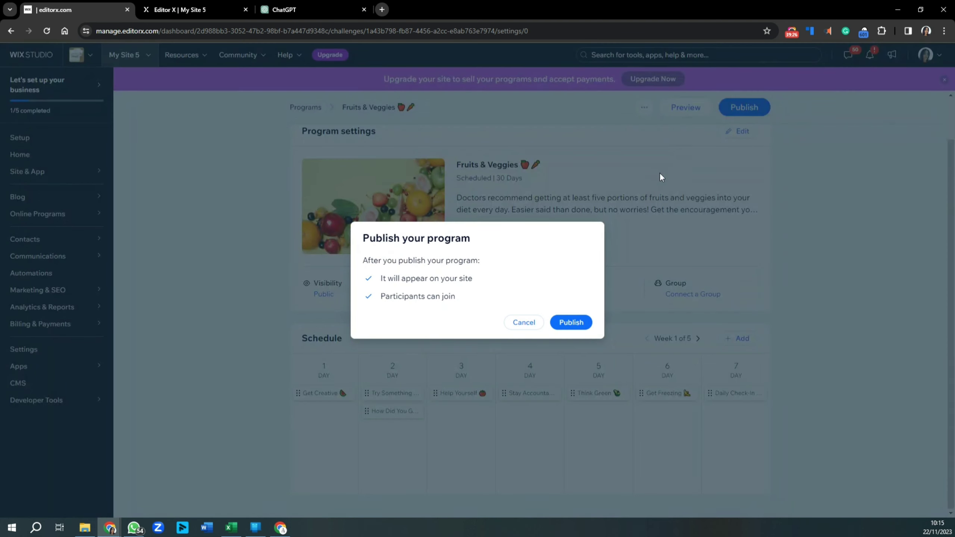
{"action": "left_click", "coordinate": [571, 323]}
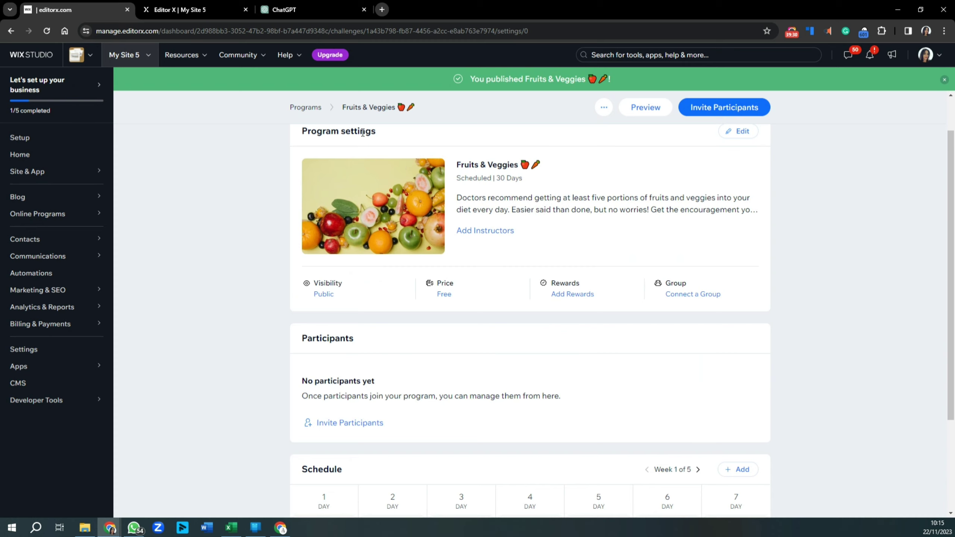
Open the live site from the Editor X publish confirmation, close the crypto subscription popup and look over the home page
{"action": "left_click", "coordinate": [198, 13]}
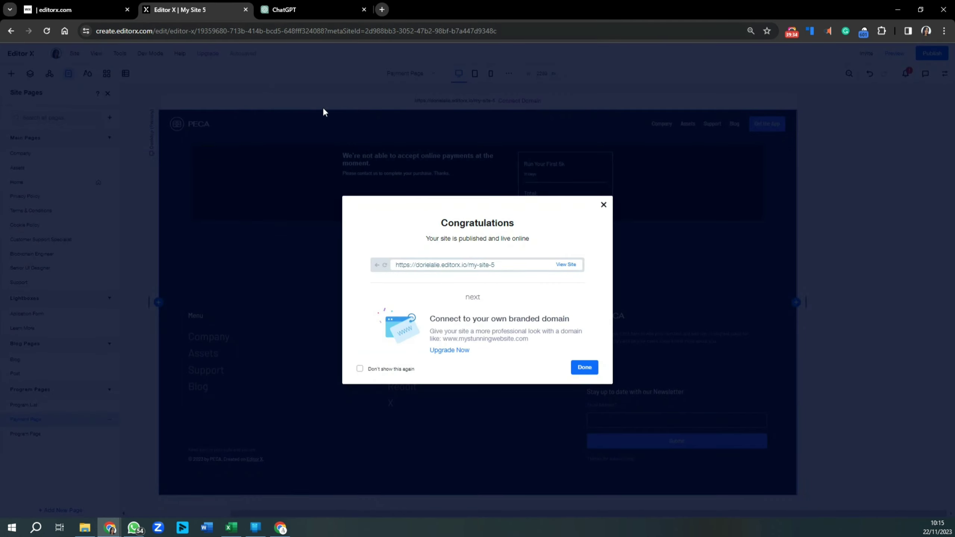
{"action": "left_click", "coordinate": [566, 265]}
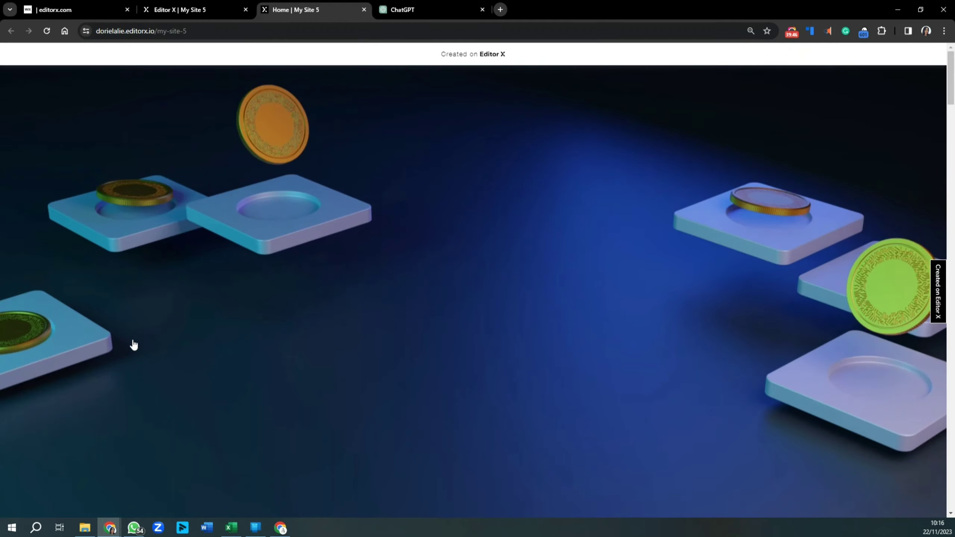
{"action": "scroll", "coordinate": [133, 348], "scroll_direction": "down", "scroll_amount": 4}
{"action": "scroll", "coordinate": [134, 346], "scroll_direction": "up", "scroll_amount": 4}
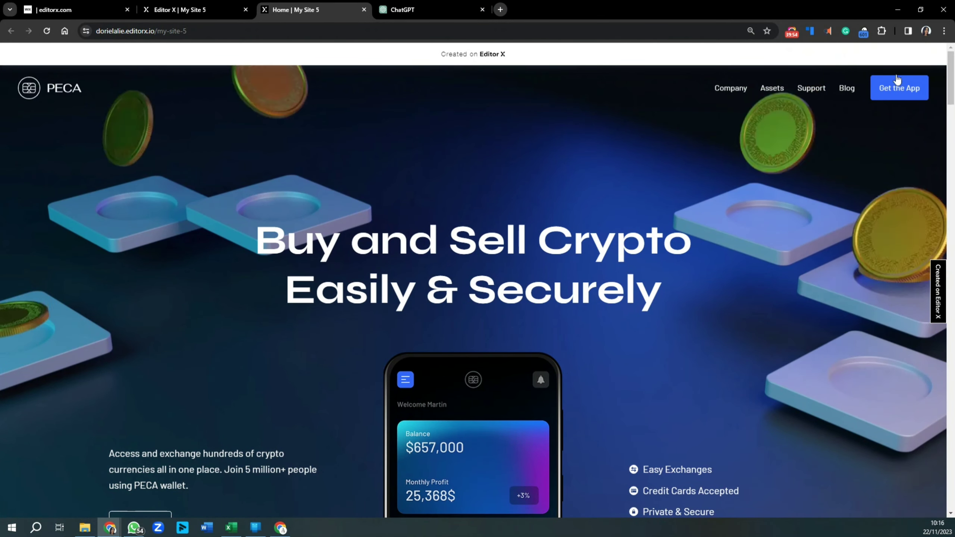
{"action": "left_click", "coordinate": [913, 93]}
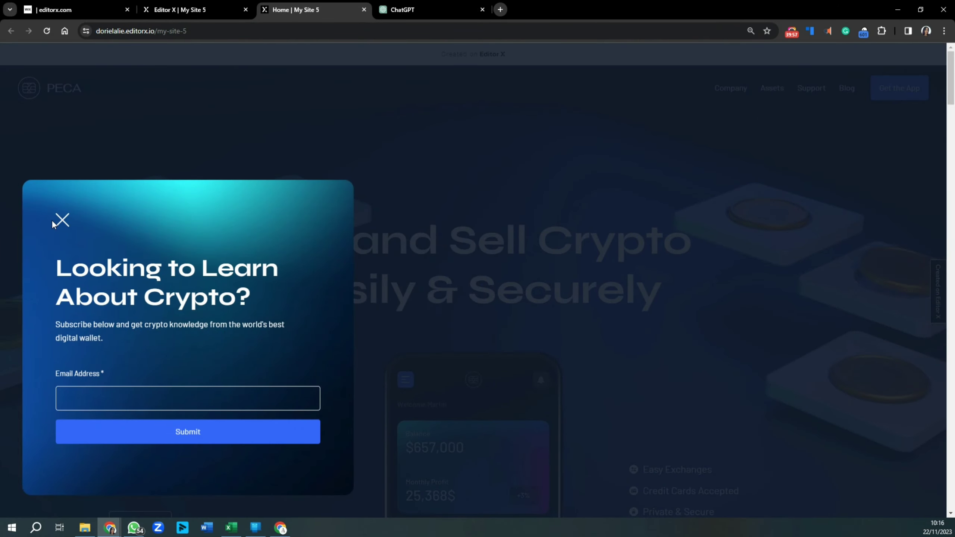
{"action": "left_click", "coordinate": [62, 221]}
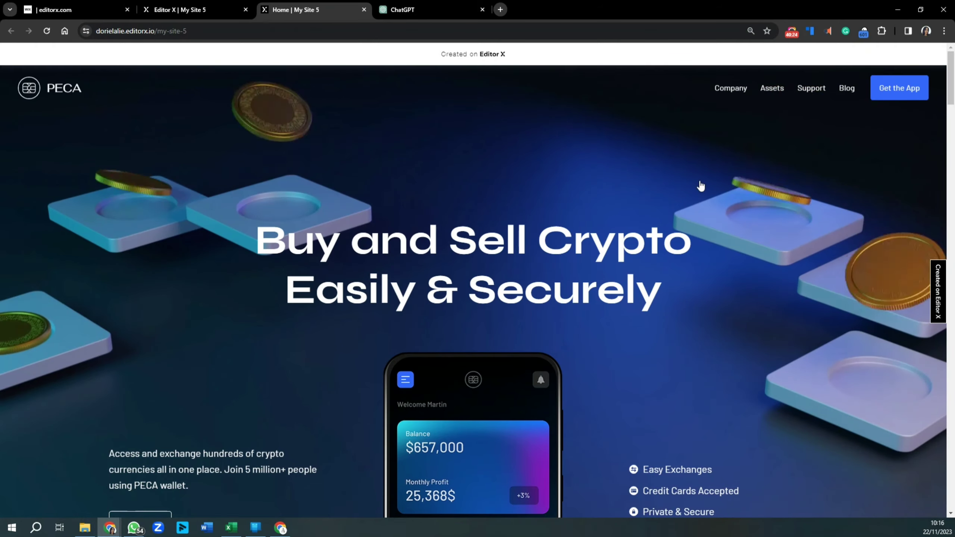
{"action": "scroll", "coordinate": [721, 255], "scroll_direction": "down", "scroll_amount": 5}
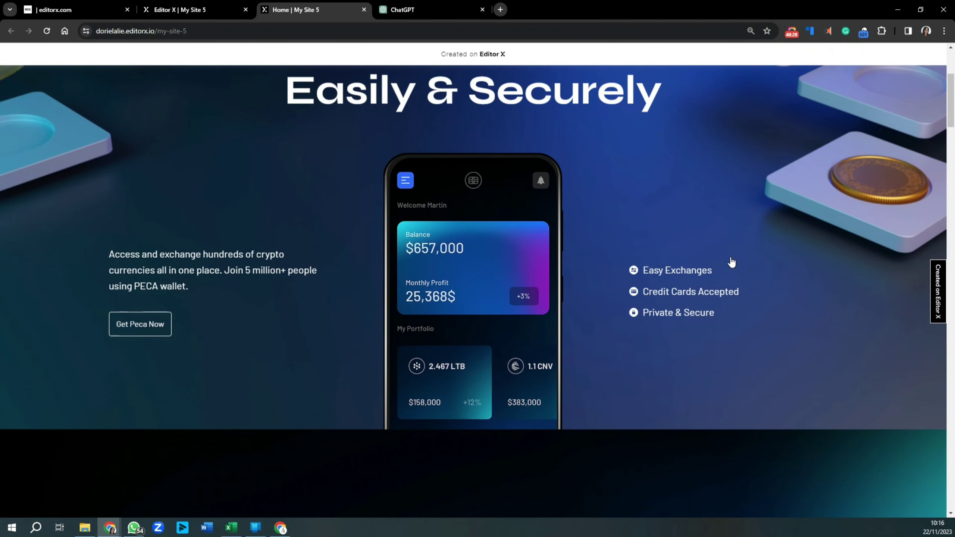
{"action": "scroll", "coordinate": [742, 268], "scroll_direction": "up", "scroll_amount": 5}
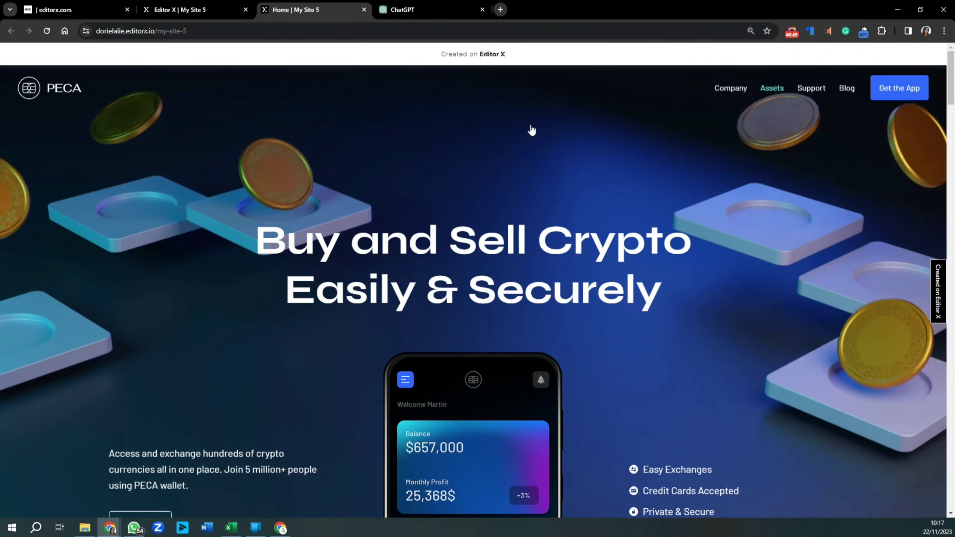
Load the live site's /challenges page and look over the Fruits & Veggies program listing
{"action": "left_click", "coordinate": [248, 30]}
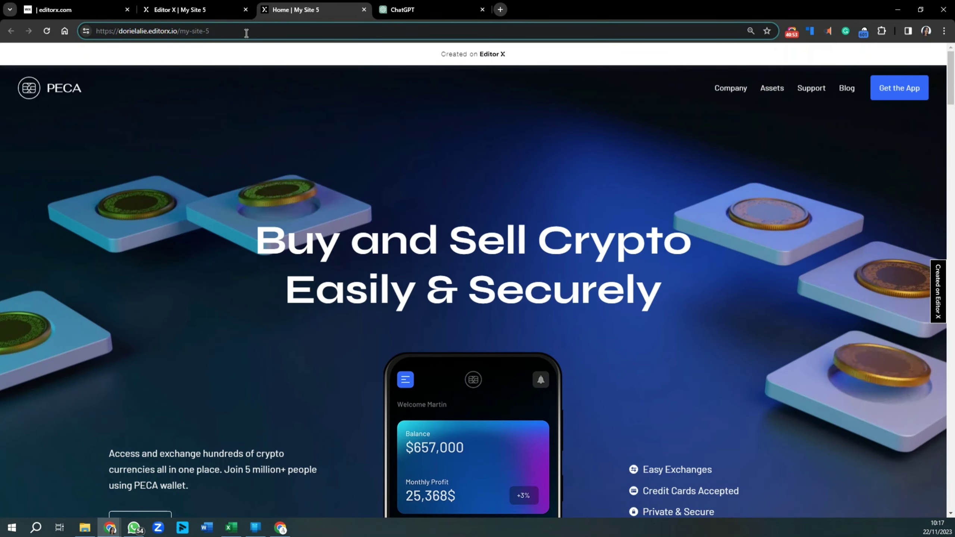
{"action": "type", "text": "/challenges"}
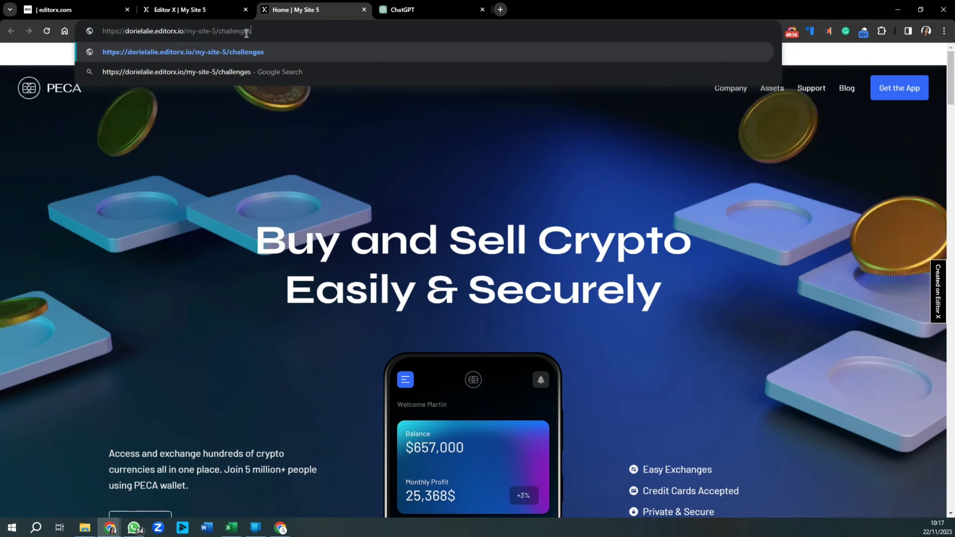
{"action": "key", "text": "Return"}
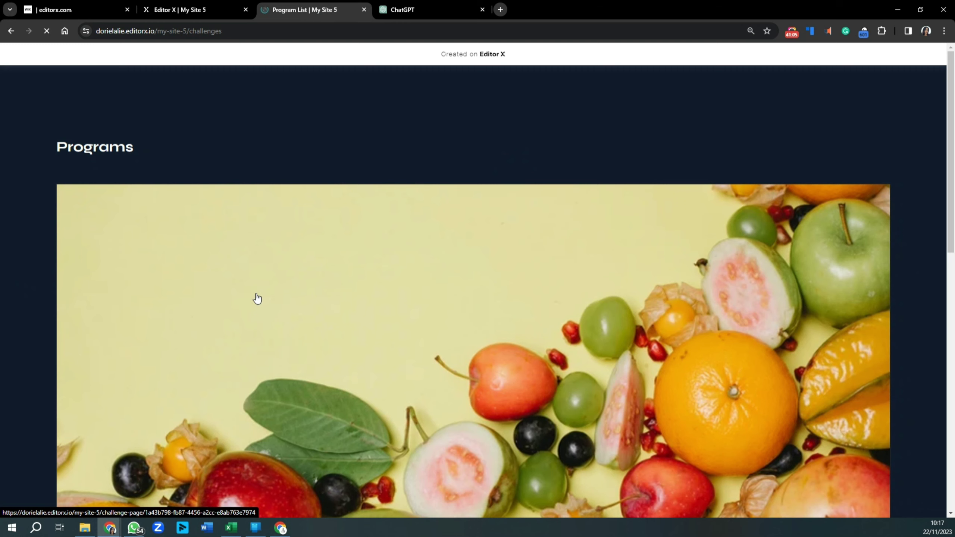
{"action": "scroll", "coordinate": [256, 298], "scroll_direction": "down", "scroll_amount": 8}
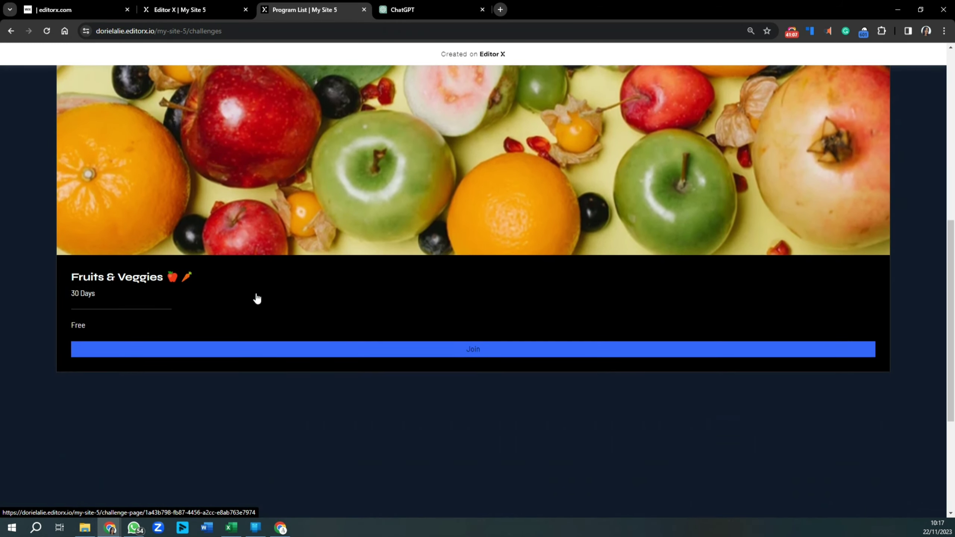
{"action": "scroll", "coordinate": [257, 299], "scroll_direction": "down", "scroll_amount": 2}
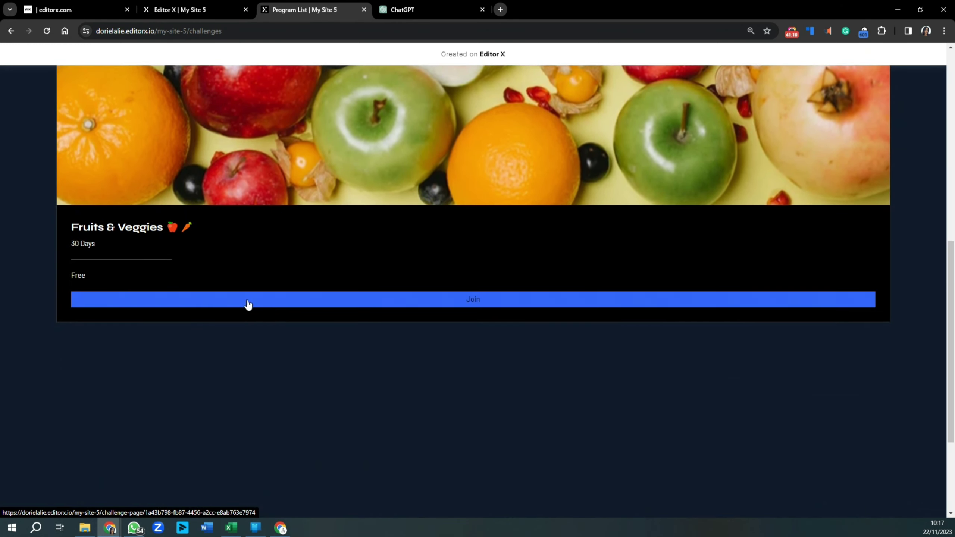
{"action": "scroll", "coordinate": [350, 341], "scroll_direction": "up", "scroll_amount": 4}
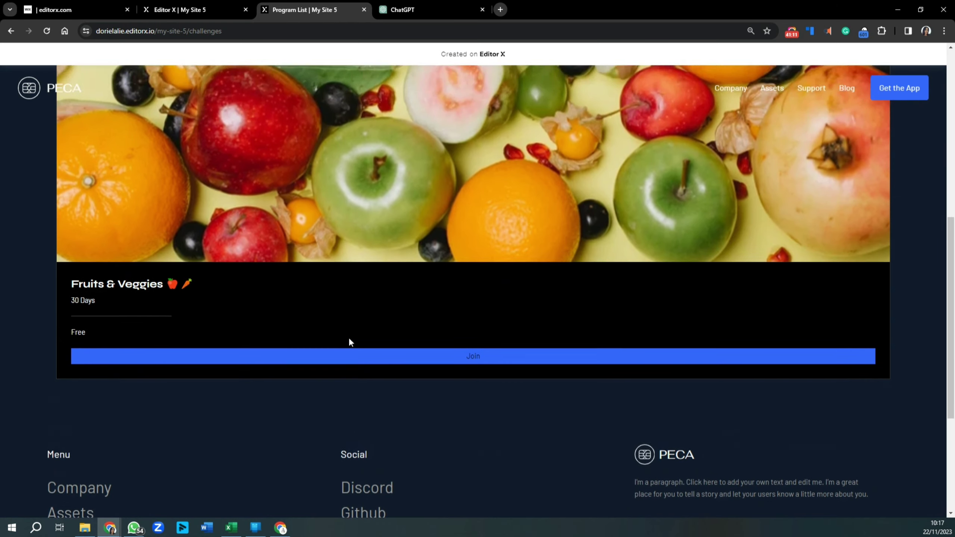
{"action": "scroll", "coordinate": [349, 345], "scroll_direction": "down", "scroll_amount": 1}
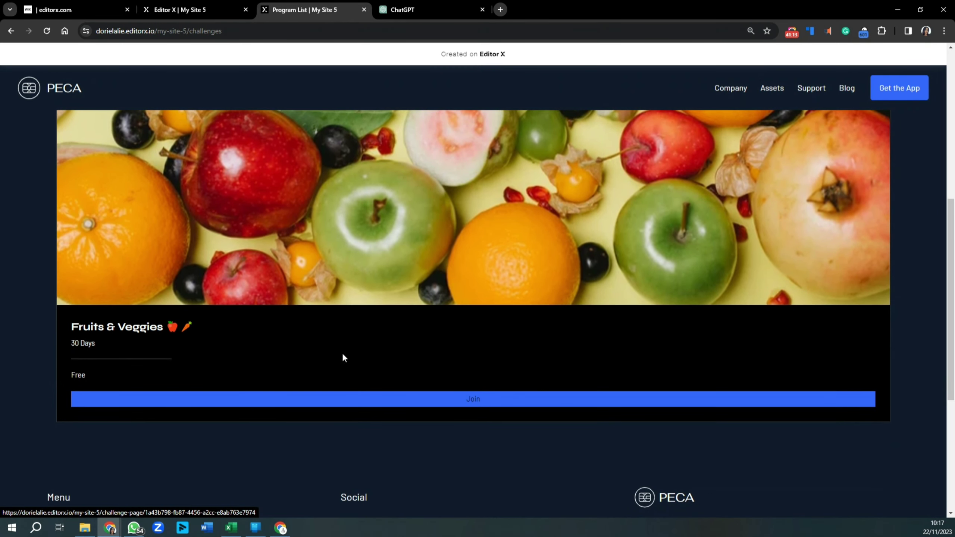
Open the Fruits & Veggies program page from the list and read its About, Price and Share sections
{"action": "left_click", "coordinate": [345, 402]}
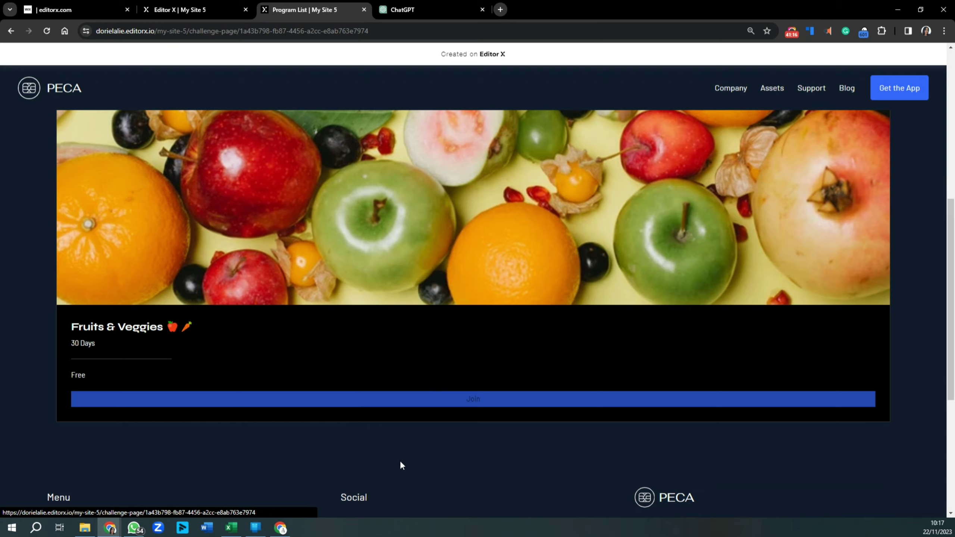
{"action": "scroll", "coordinate": [431, 368], "scroll_direction": "down", "scroll_amount": 5}
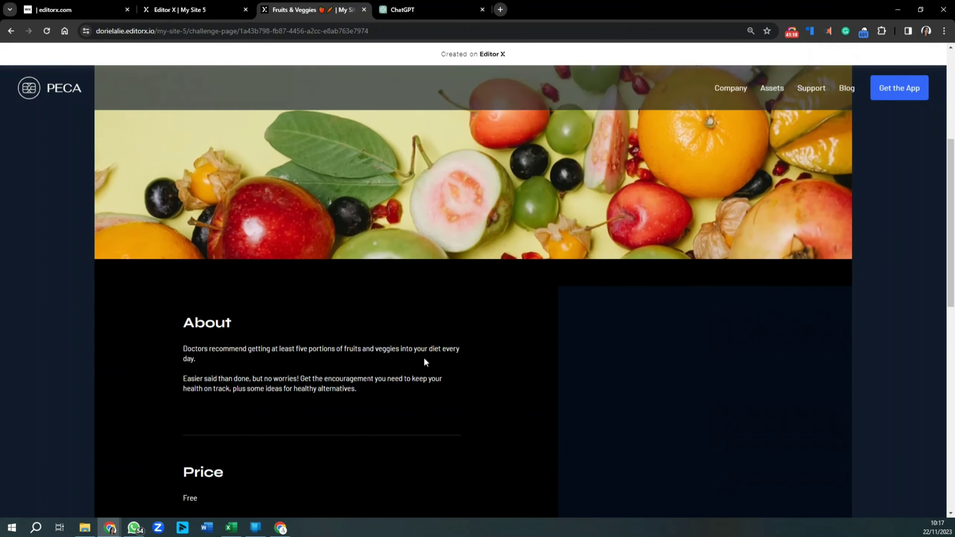
{"action": "scroll", "coordinate": [424, 357], "scroll_direction": "down", "scroll_amount": 5}
{"action": "scroll", "coordinate": [427, 366], "scroll_direction": "down", "scroll_amount": 5}
{"action": "scroll", "coordinate": [426, 366], "scroll_direction": "up", "scroll_amount": 10}
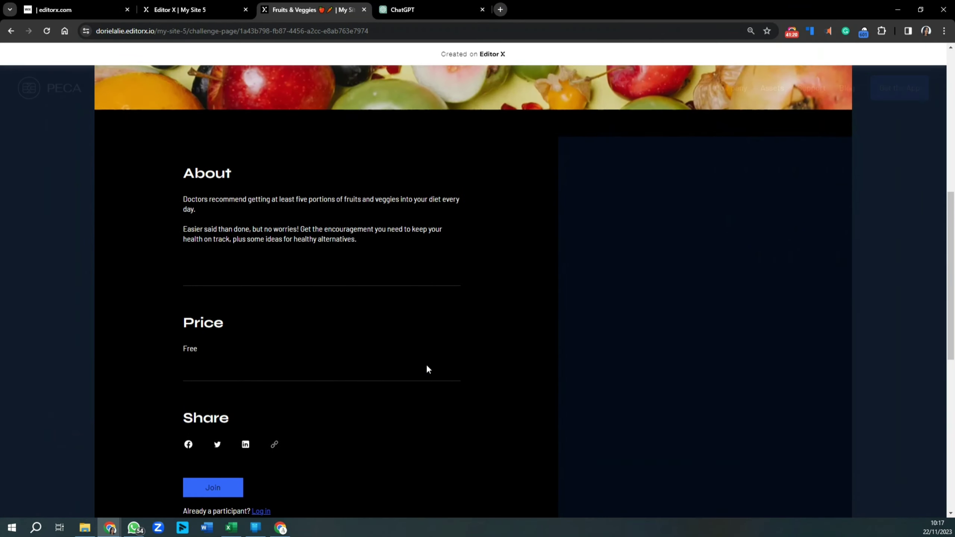
{"action": "scroll", "coordinate": [398, 263], "scroll_direction": "down", "scroll_amount": 10}
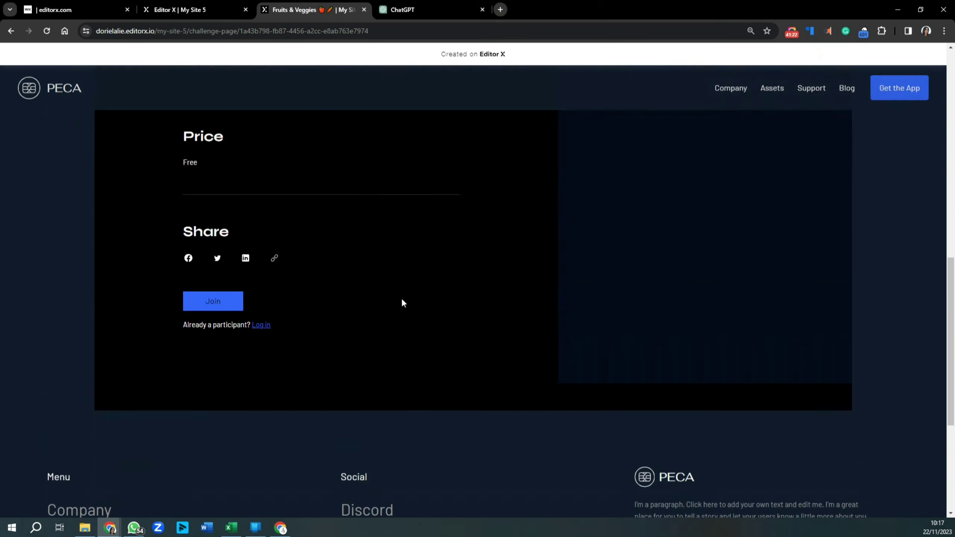
Join the Fruits & Veggies program on the live site as a member
{"action": "left_click", "coordinate": [234, 265]}
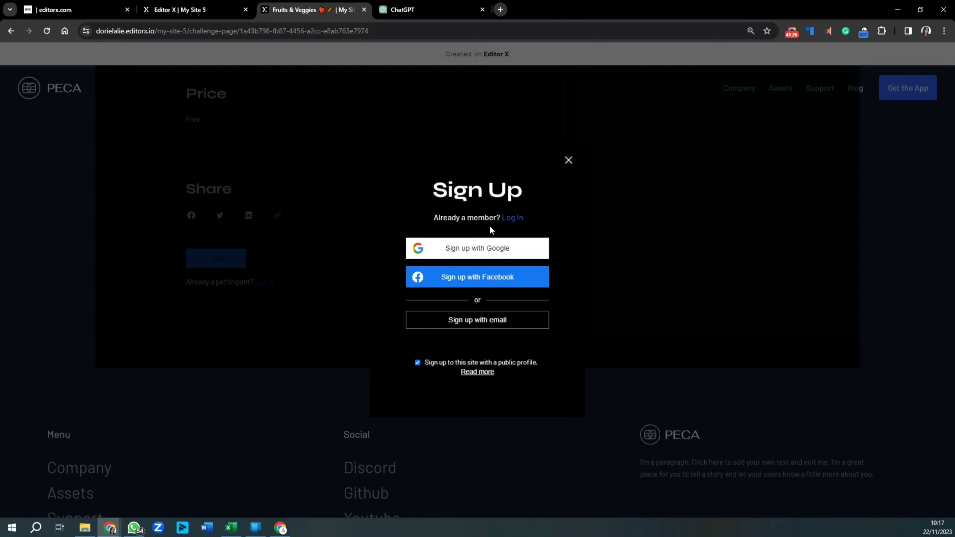
{"action": "left_click", "coordinate": [97, 363]}
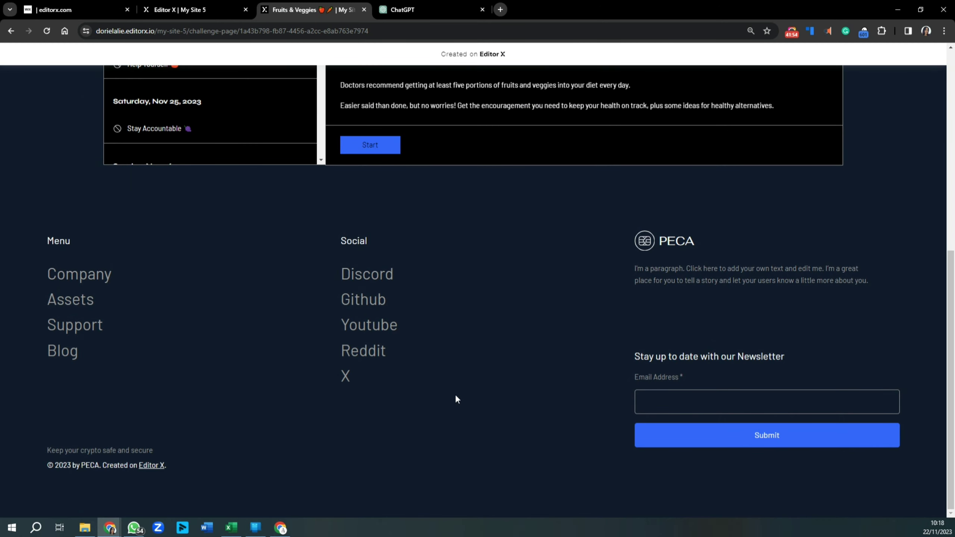
Look over the participant view, open the Try Something New step and highlight its completion date note
{"action": "scroll", "coordinate": [455, 399], "scroll_direction": "up", "scroll_amount": 9}
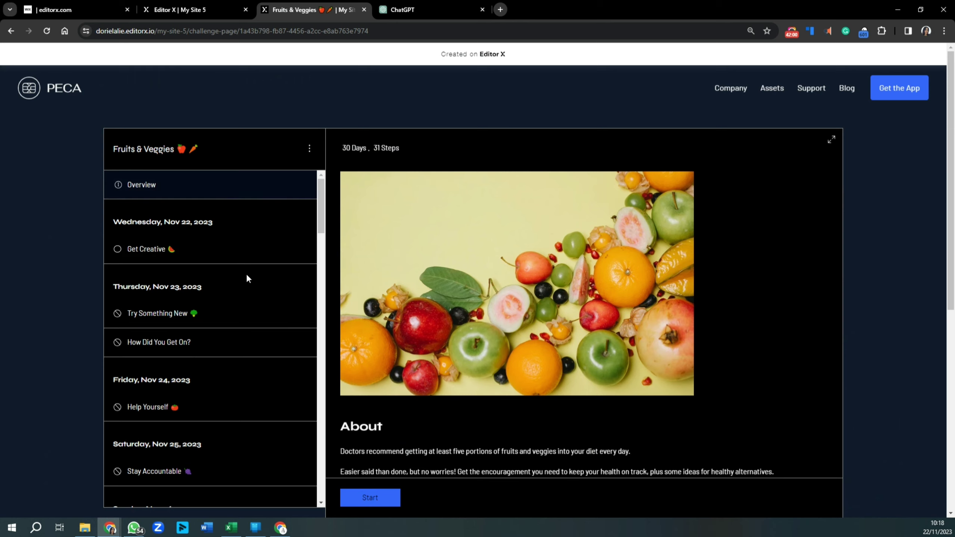
{"action": "left_click", "coordinate": [203, 314]}
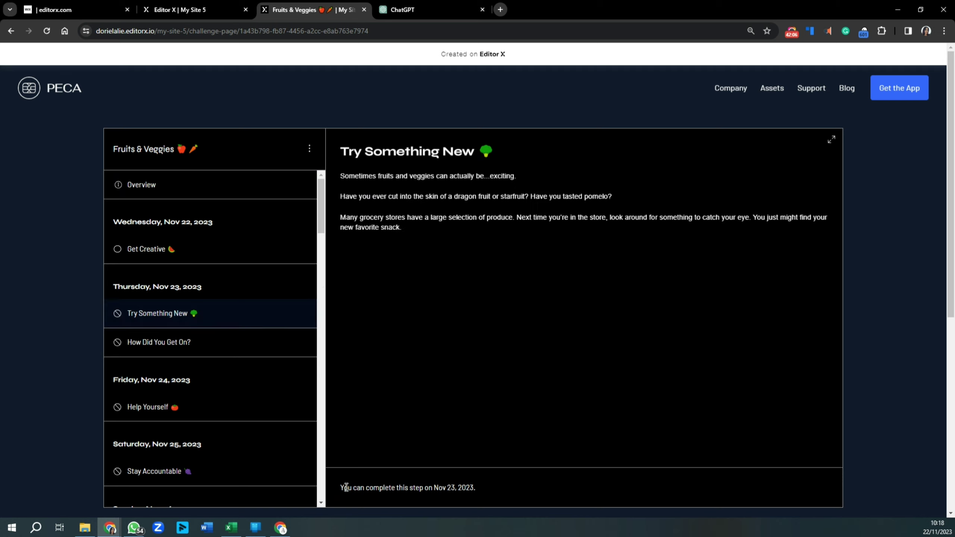
{"action": "left_click_drag", "start_coordinate": [340, 487], "coordinate": [544, 495]}
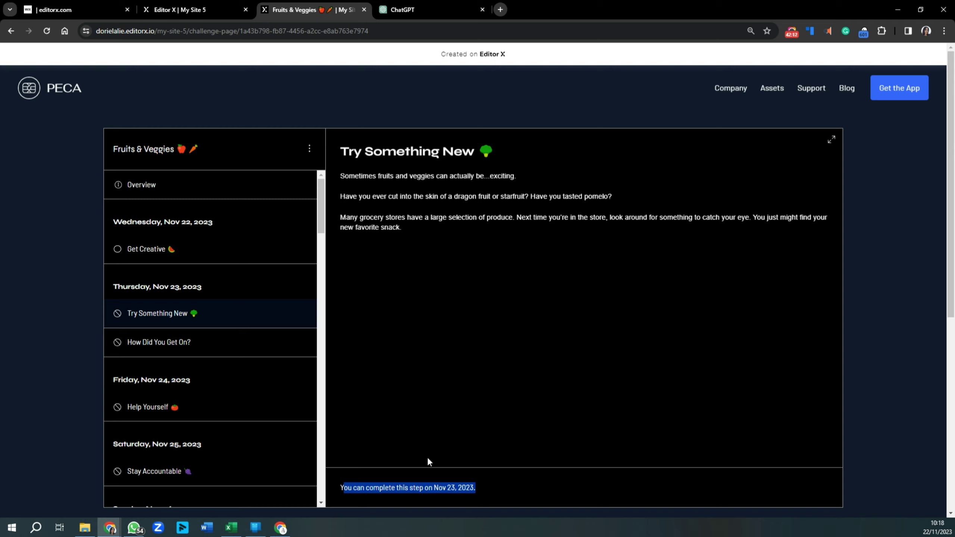
Open the How Did You Get On? step and try answering Too hard with the comment "test"
{"action": "left_click", "coordinate": [148, 348]}
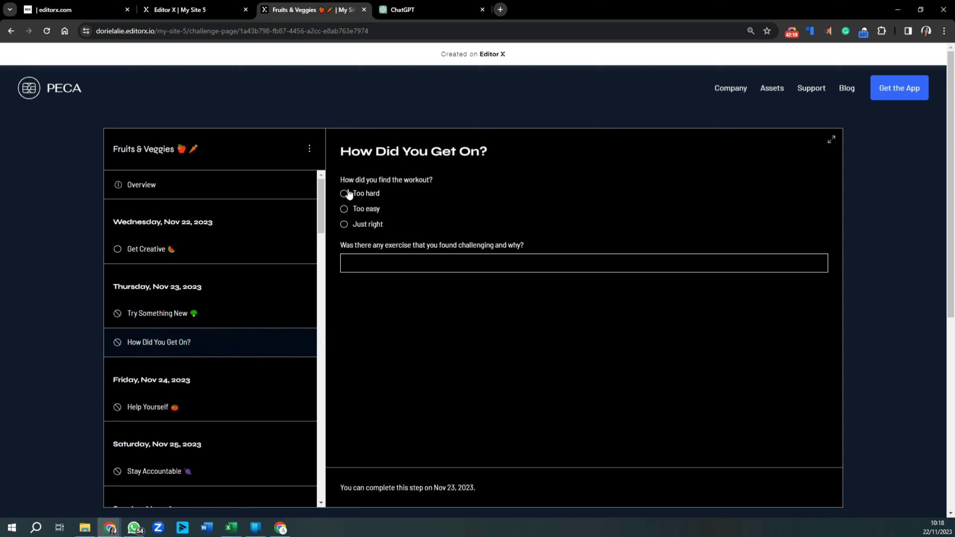
{"action": "left_click", "coordinate": [358, 194]}
{"action": "key", "text": "Tab"}
{"action": "type", "text": "test"}
Switch to the site dashboard and move the How Did You Get On? quiz to Day 1 in the Fruits & Veggies schedule
{"action": "left_click", "coordinate": [220, 9]}
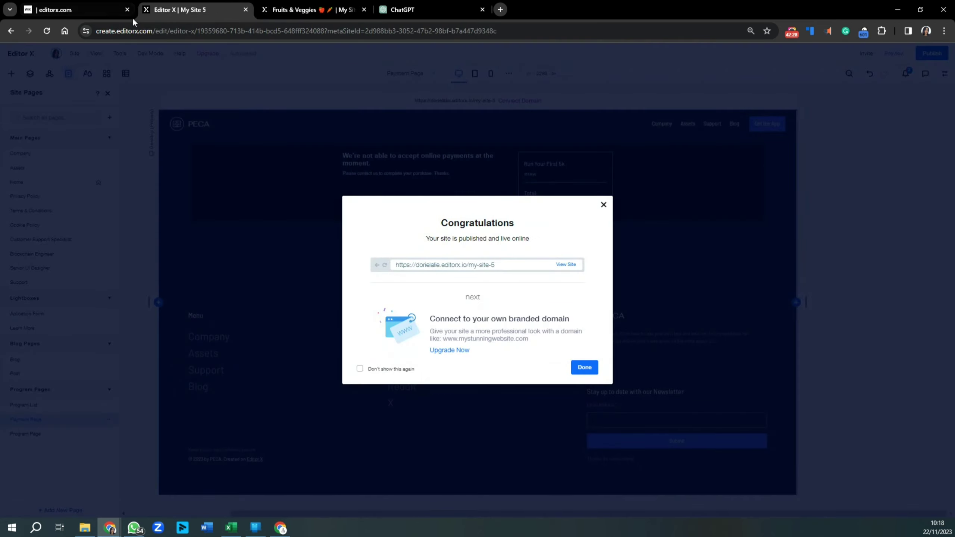
{"action": "left_click", "coordinate": [109, 11]}
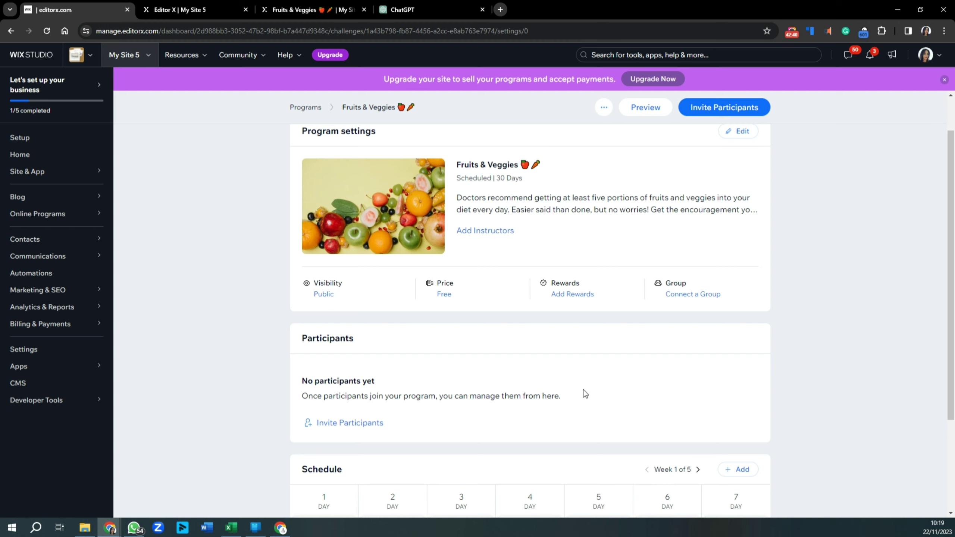
{"action": "scroll", "coordinate": [453, 341], "scroll_direction": "down", "scroll_amount": 5}
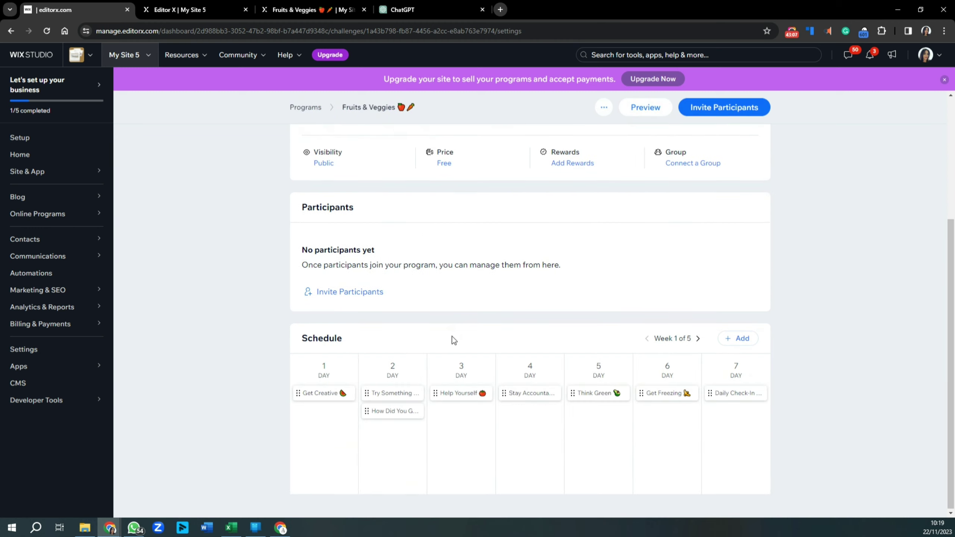
{"action": "left_click_drag", "start_coordinate": [393, 411], "coordinate": [320, 414]}
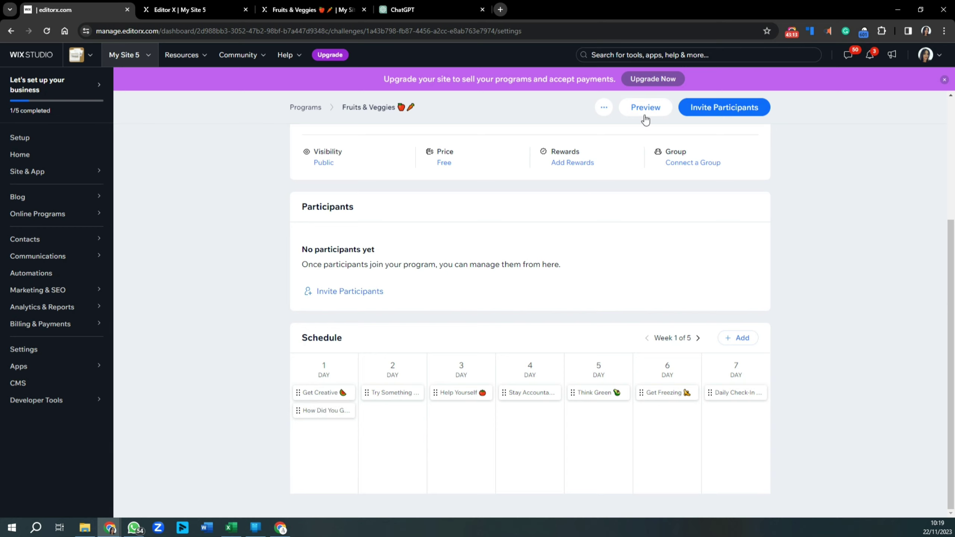
{"action": "scroll", "coordinate": [643, 214], "scroll_direction": "up", "scroll_amount": 5}
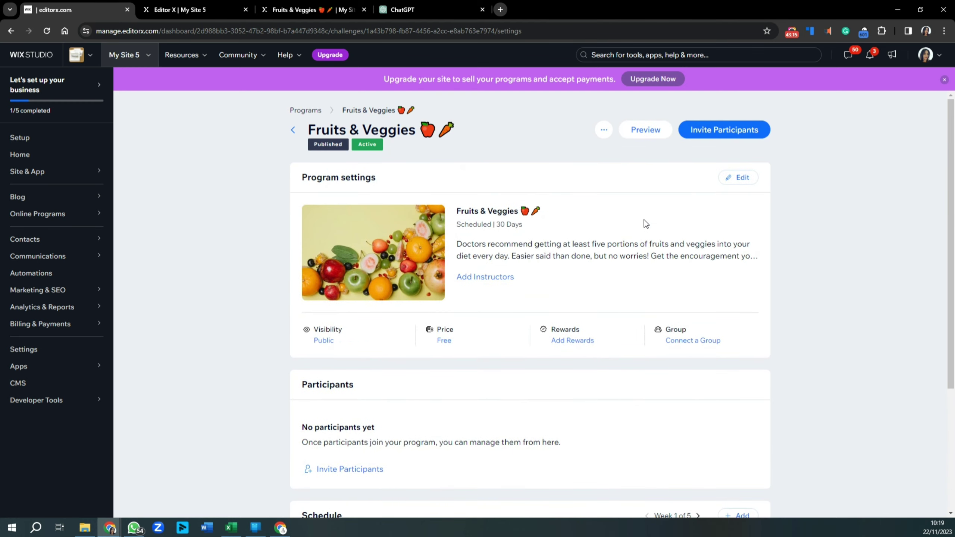
Reload the Fruits & Veggies participant page on the live site and complete the Get Creative step
{"action": "left_click", "coordinate": [305, 9]}
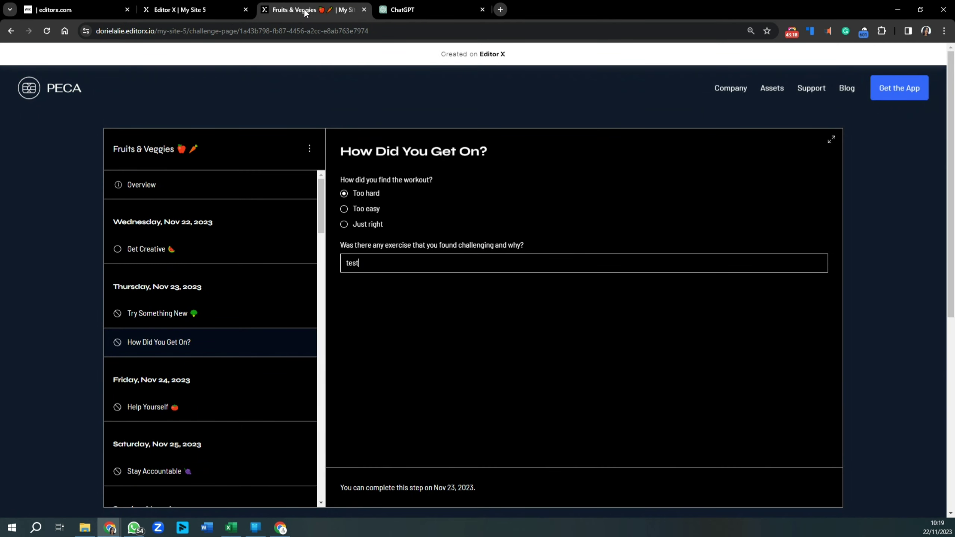
{"action": "left_click", "coordinate": [47, 32]}
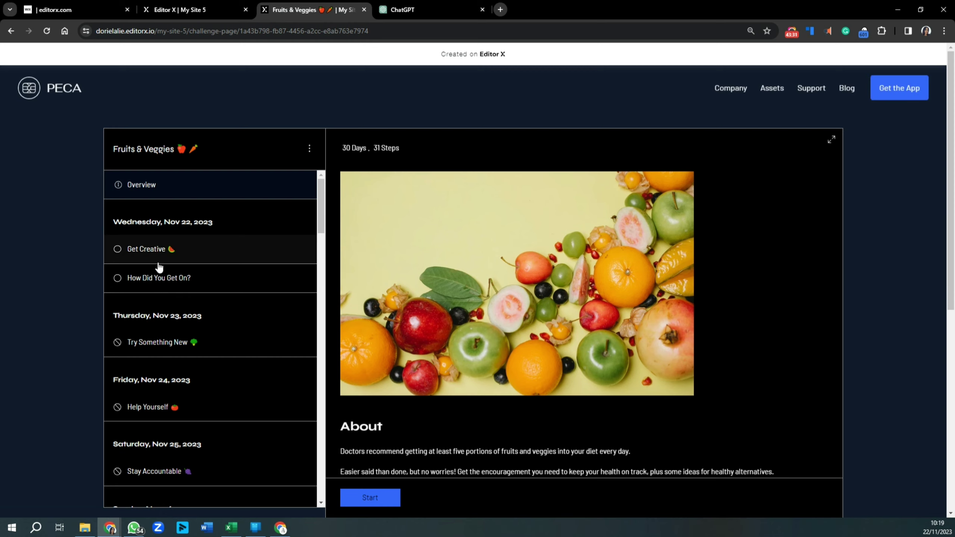
{"action": "left_click", "coordinate": [151, 255]}
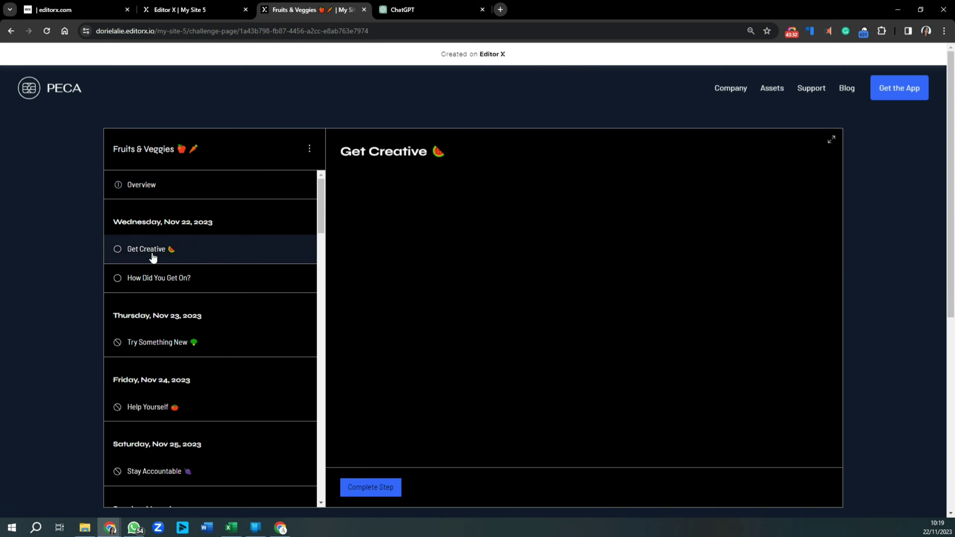
{"action": "left_click", "coordinate": [371, 491]}
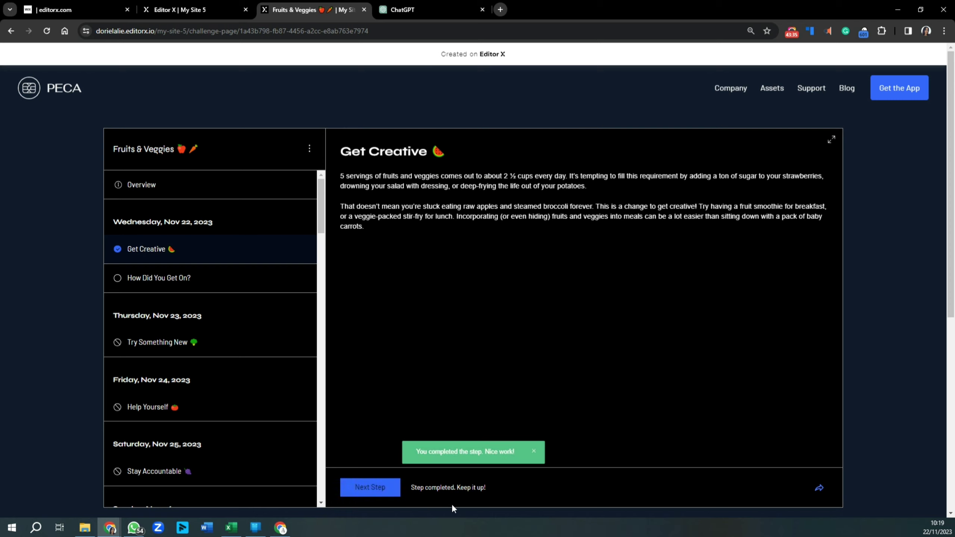
Continue to the How Did You Get On? quiz, answer Just right with the comment "Test", and submit it
{"action": "left_click", "coordinate": [368, 491]}
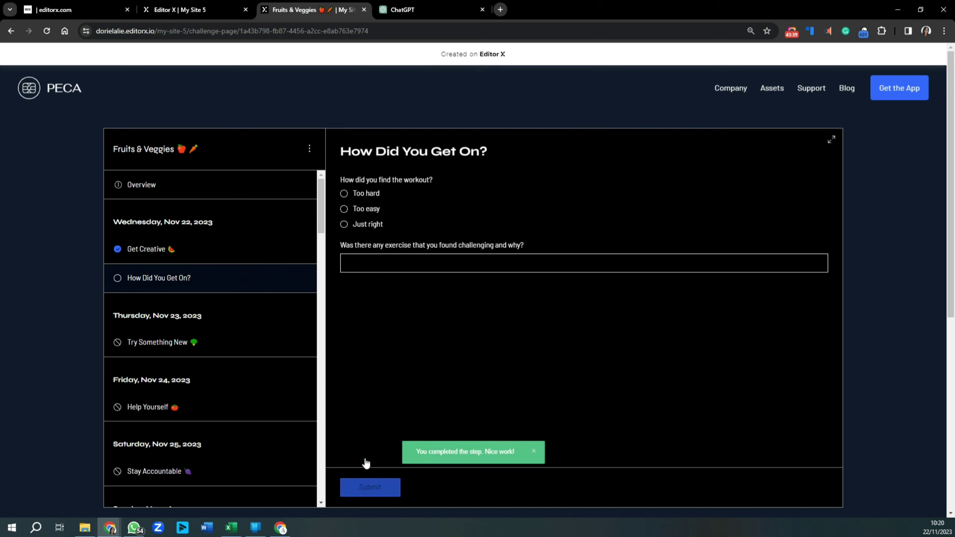
{"action": "left_click", "coordinate": [344, 223]}
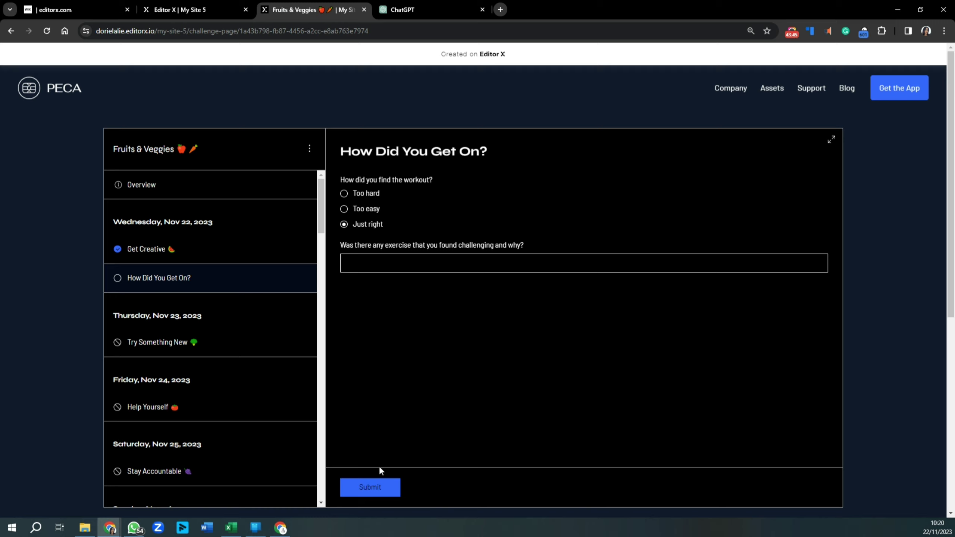
{"action": "type", "text": "Test"}
{"action": "left_click", "coordinate": [374, 489]}
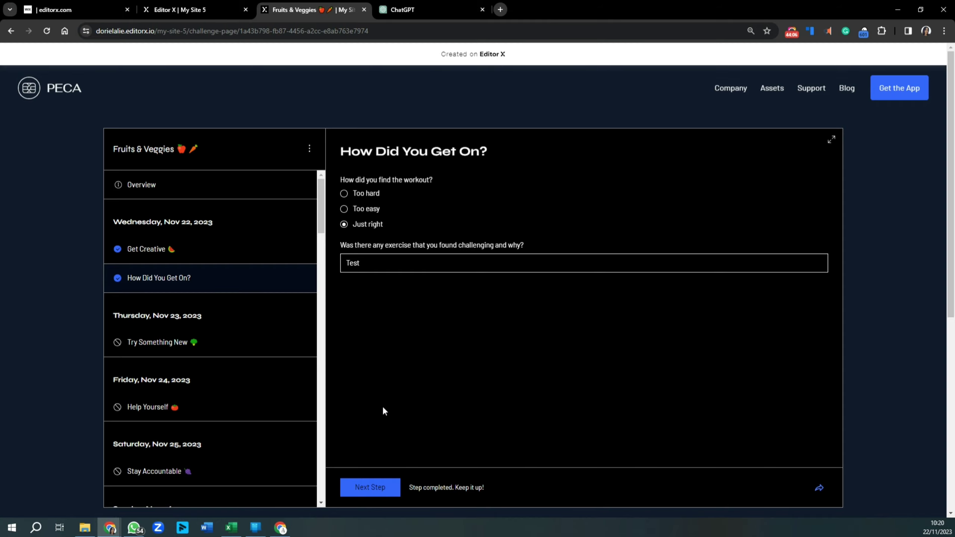
Reload the Fruits & Veggies program page in the dashboard, check its participant progress and open the participants list
{"action": "left_click", "coordinate": [97, 6]}
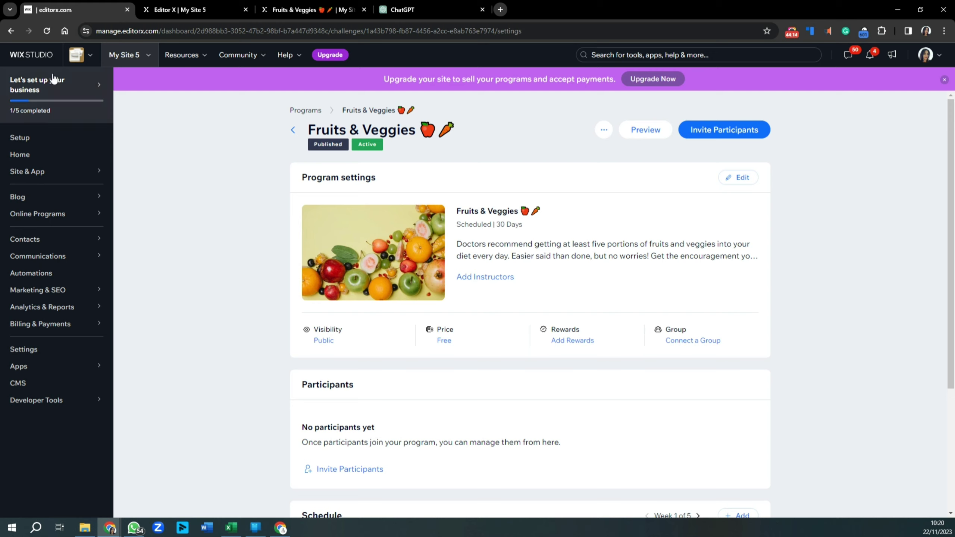
{"action": "left_click", "coordinate": [47, 30]}
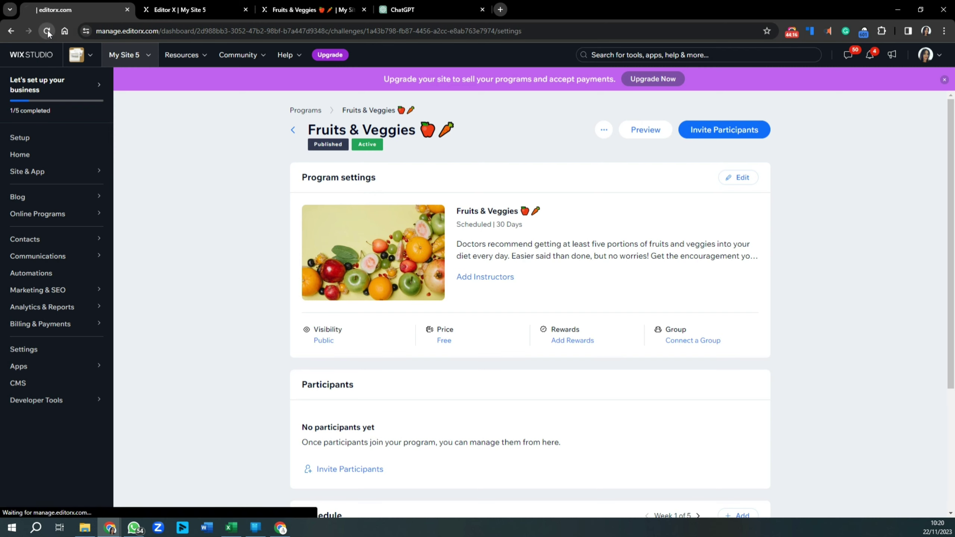
{"action": "scroll", "coordinate": [468, 311], "scroll_direction": "down", "scroll_amount": 4}
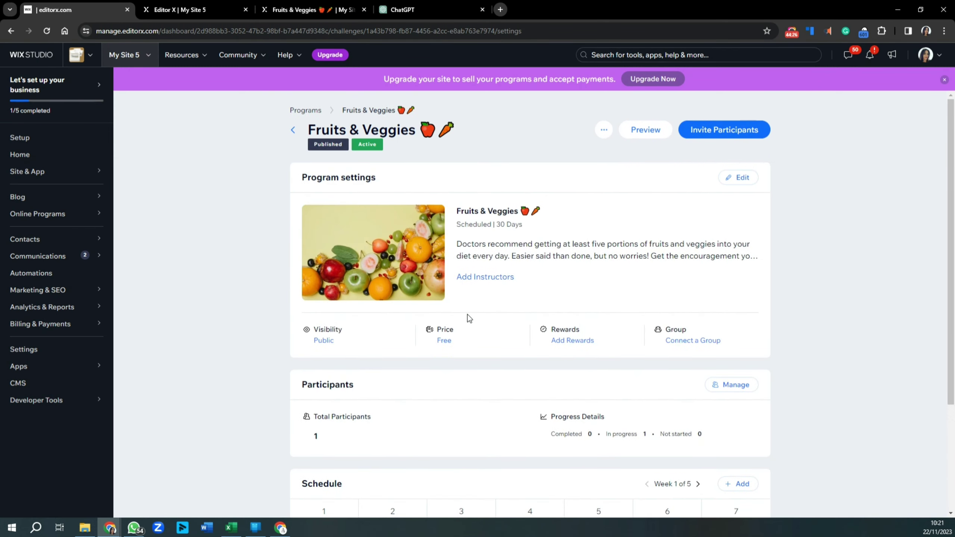
{"action": "scroll", "coordinate": [468, 310], "scroll_direction": "down", "scroll_amount": 3}
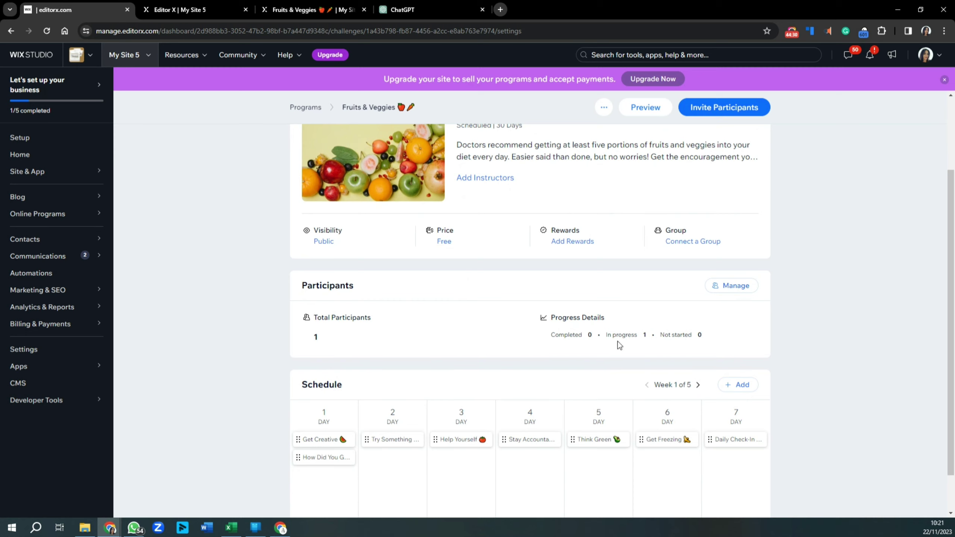
{"action": "left_click", "coordinate": [728, 290]}
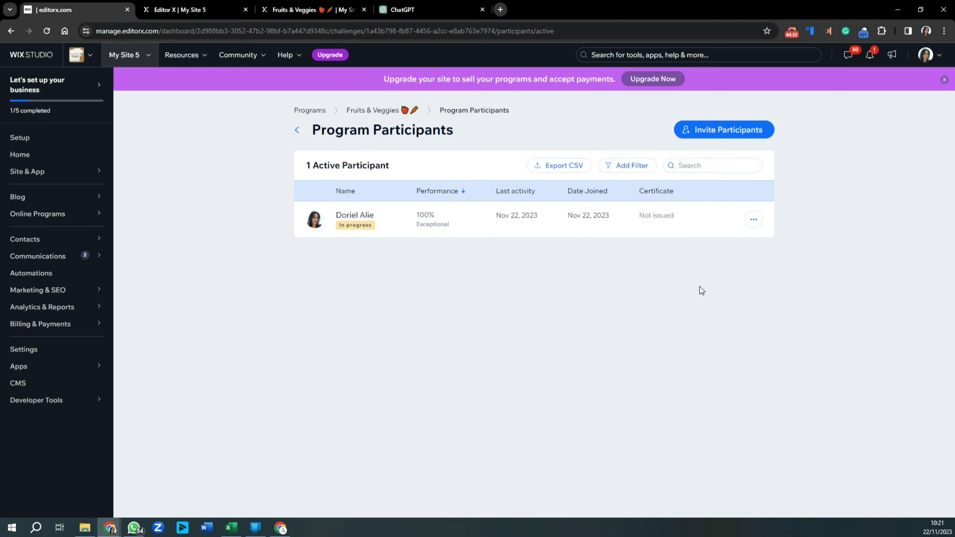
{"action": "mouse_move", "coordinate": [397, 235]}
{"action": "mouse_move", "coordinate": [732, 228]}
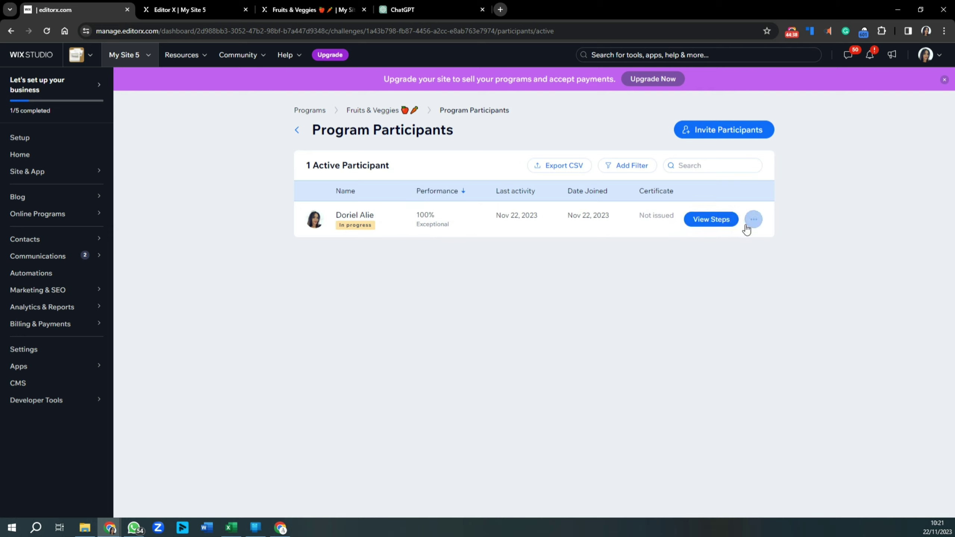
View the participant's completed steps and read the answers submitted in the How Did You Get On? quiz
{"action": "left_click", "coordinate": [715, 220]}
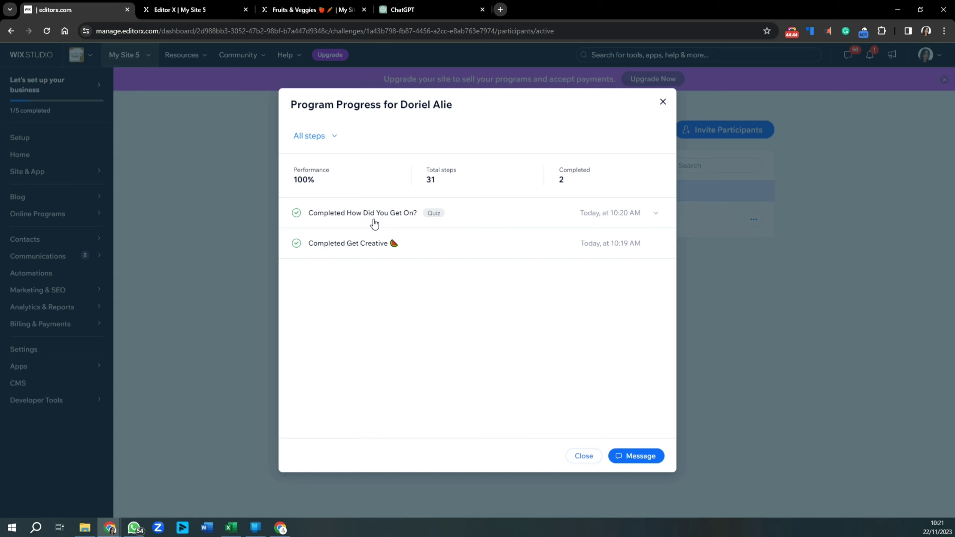
{"action": "left_click", "coordinate": [650, 217]}
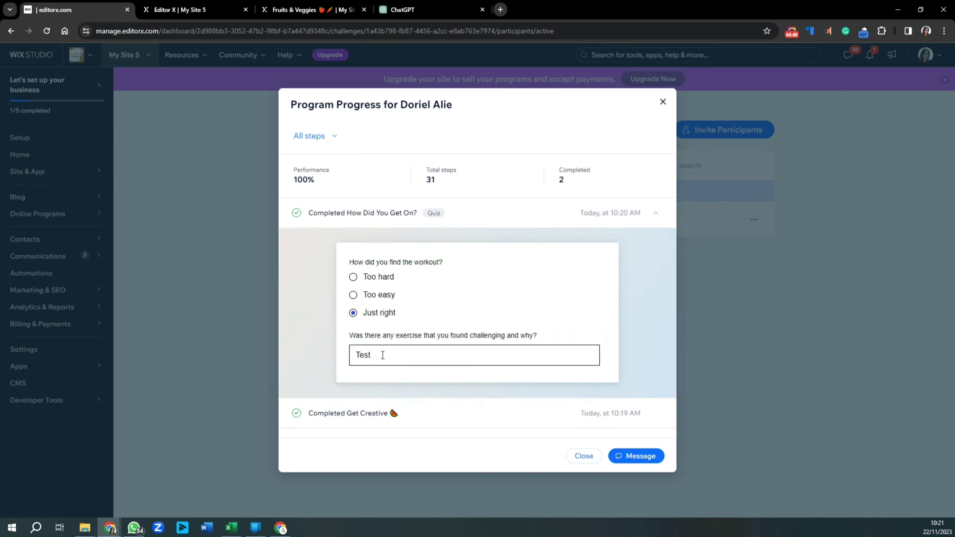
{"action": "left_click_drag", "start_coordinate": [383, 356], "coordinate": [343, 357]}
Open the participant's message inbox to look over the email message form, and close it without sending anything
{"action": "left_click", "coordinate": [620, 457]}
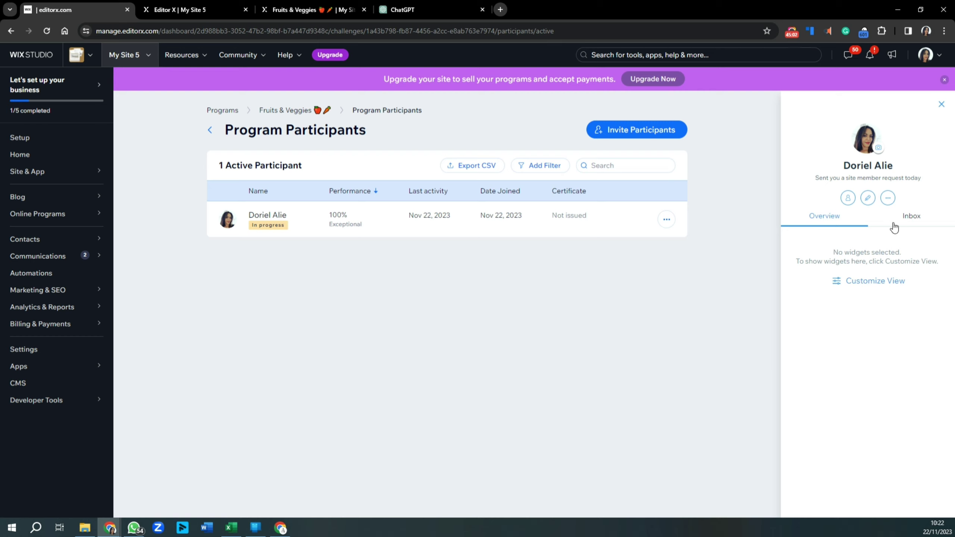
{"action": "left_click", "coordinate": [913, 224]}
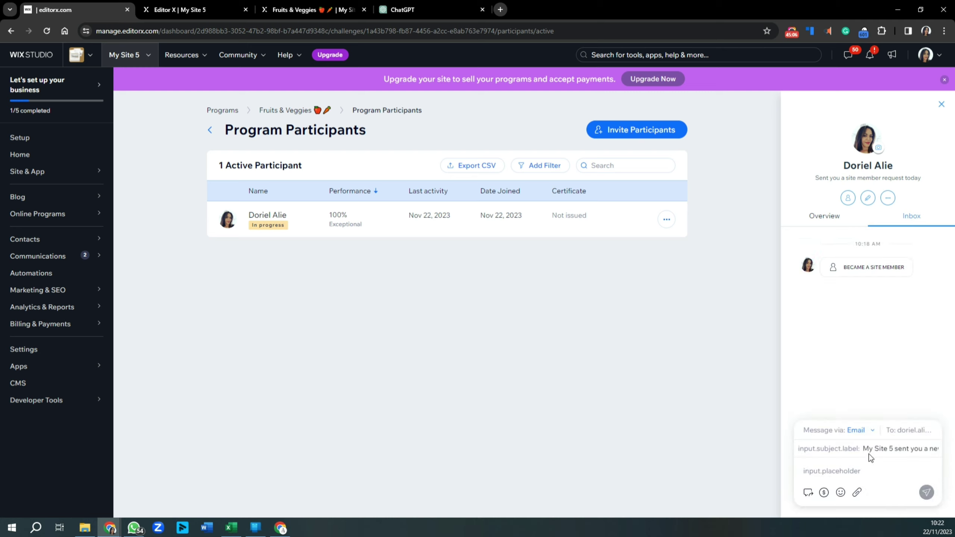
{"action": "left_click", "coordinate": [864, 471]}
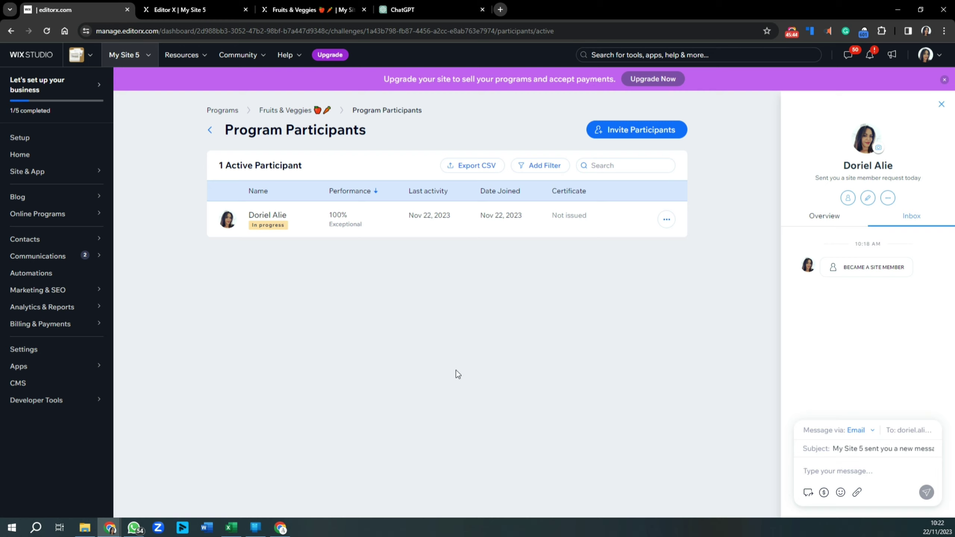
{"action": "left_click", "coordinate": [942, 106]}
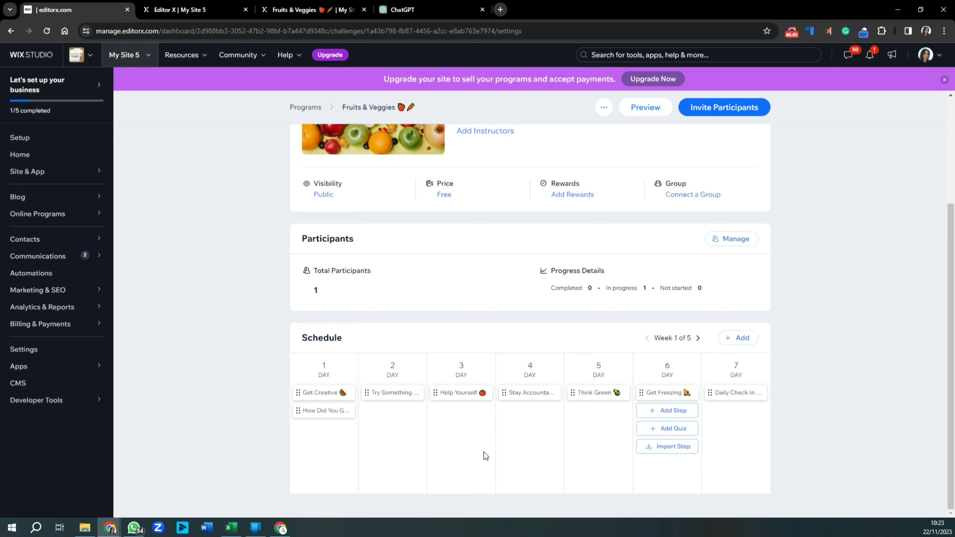
Look over the program's certificate and badge reward options, and return to the program overview without saving
{"action": "left_click", "coordinate": [565, 196]}
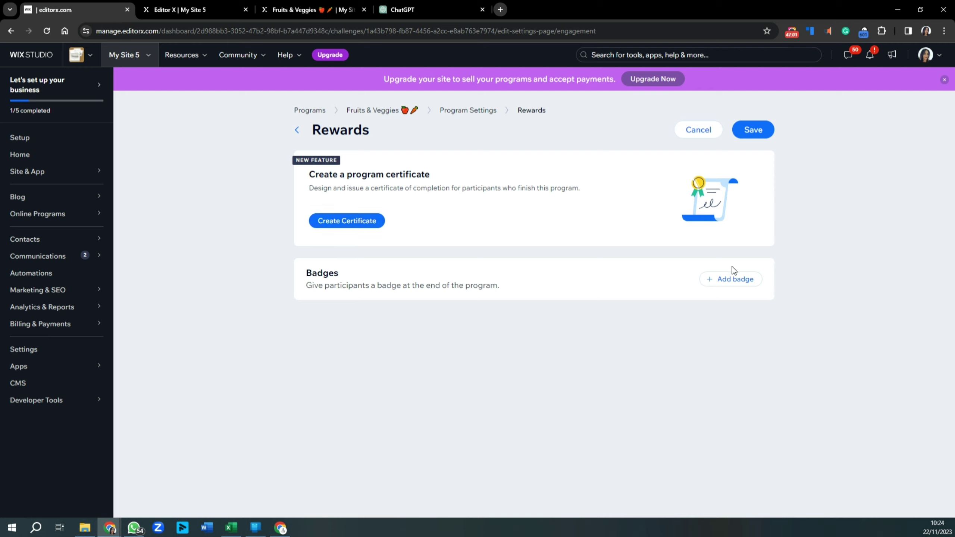
{"action": "left_click", "coordinate": [700, 137]}
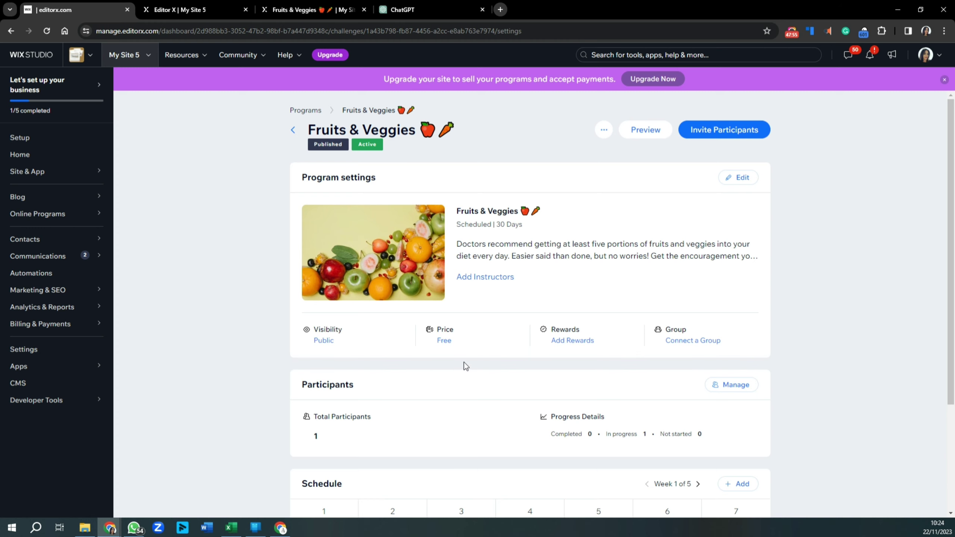
{"action": "scroll", "coordinate": [464, 362], "scroll_direction": "down", "scroll_amount": 2}
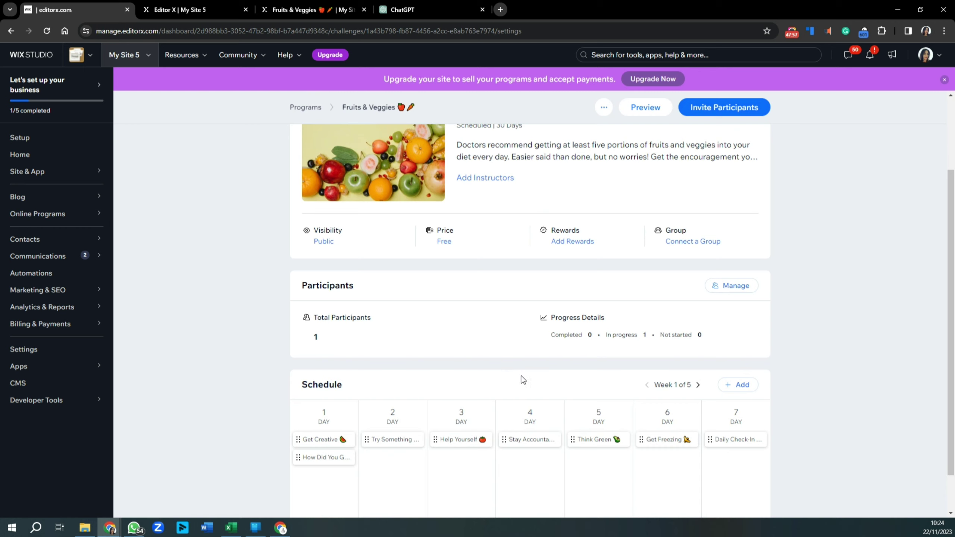